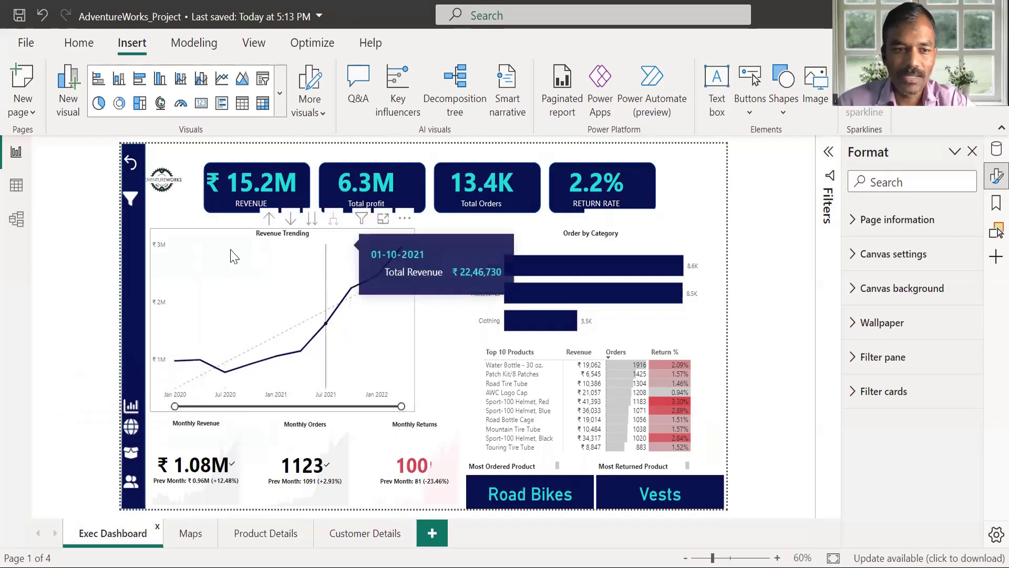
ctrl+click(130, 199)
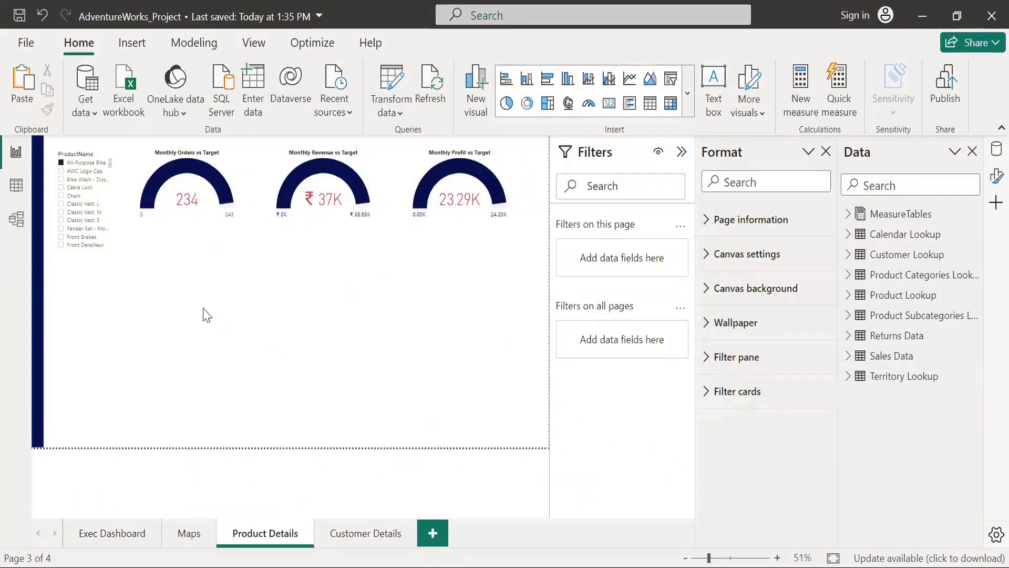
click(686, 95)
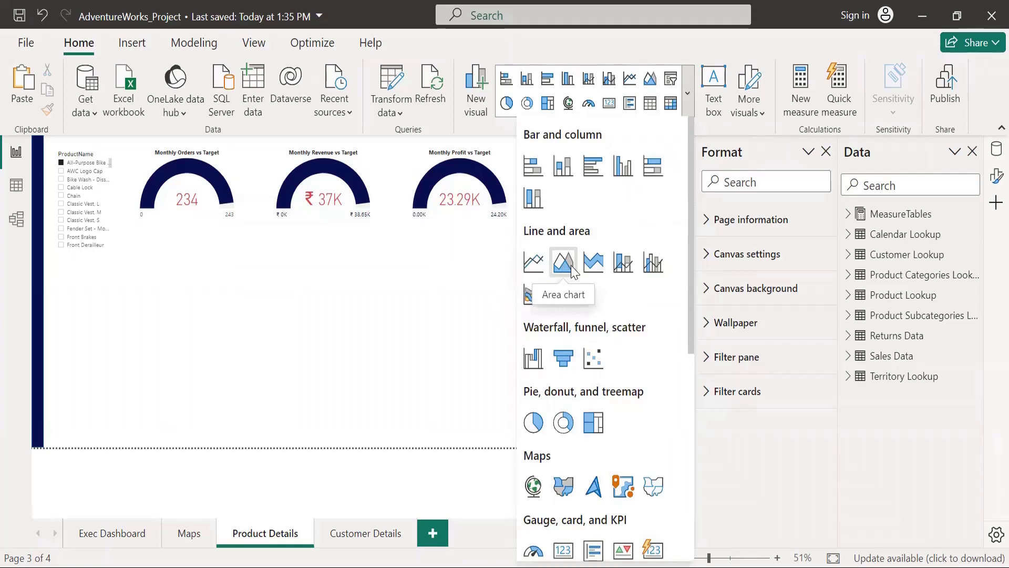
click(354, 279)
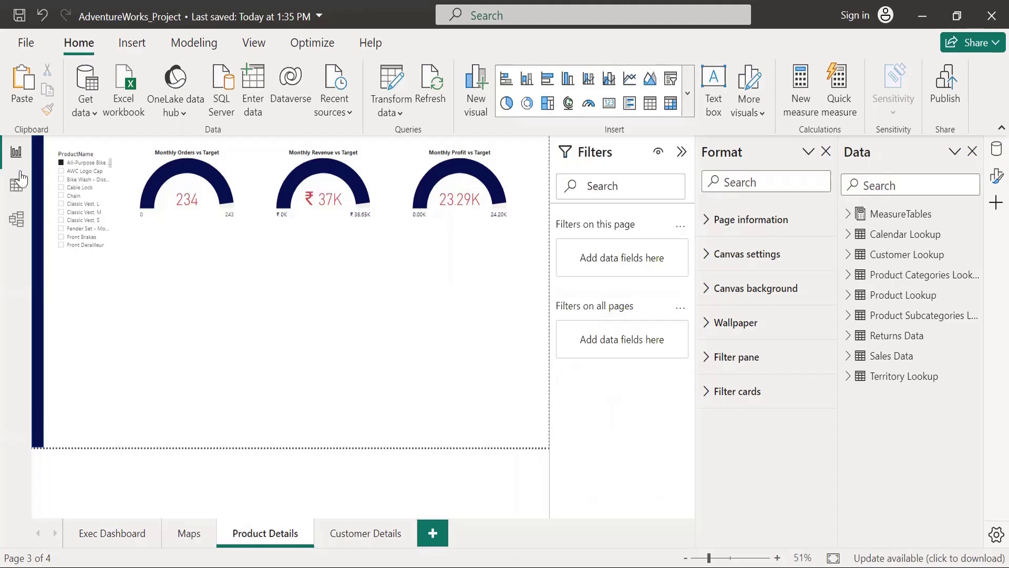
Copy the Weekly Revenue line chart from the Exec Dashboard page onto the Product Details page and place it beneath the gauges
click(98, 534)
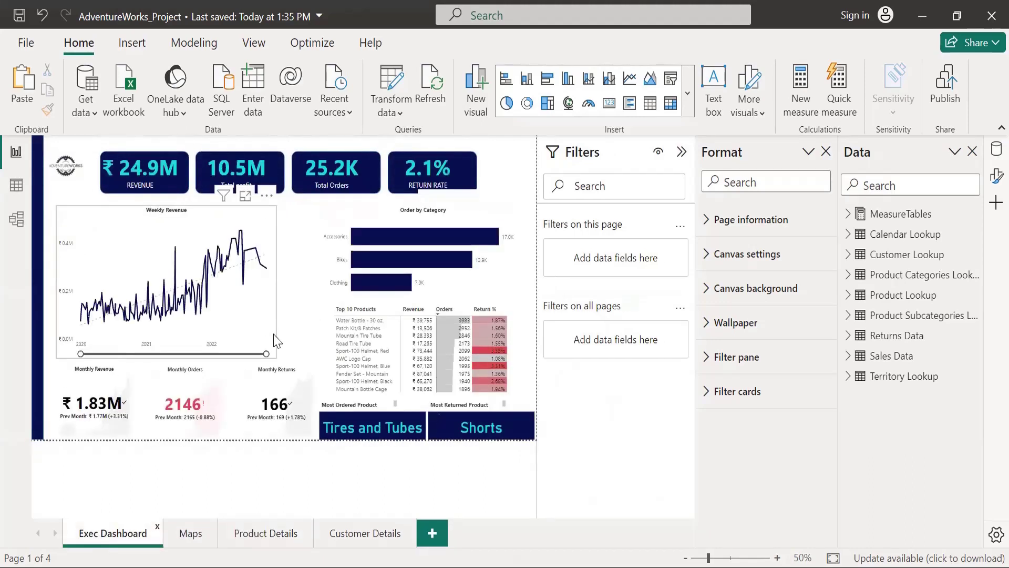
click(276, 340)
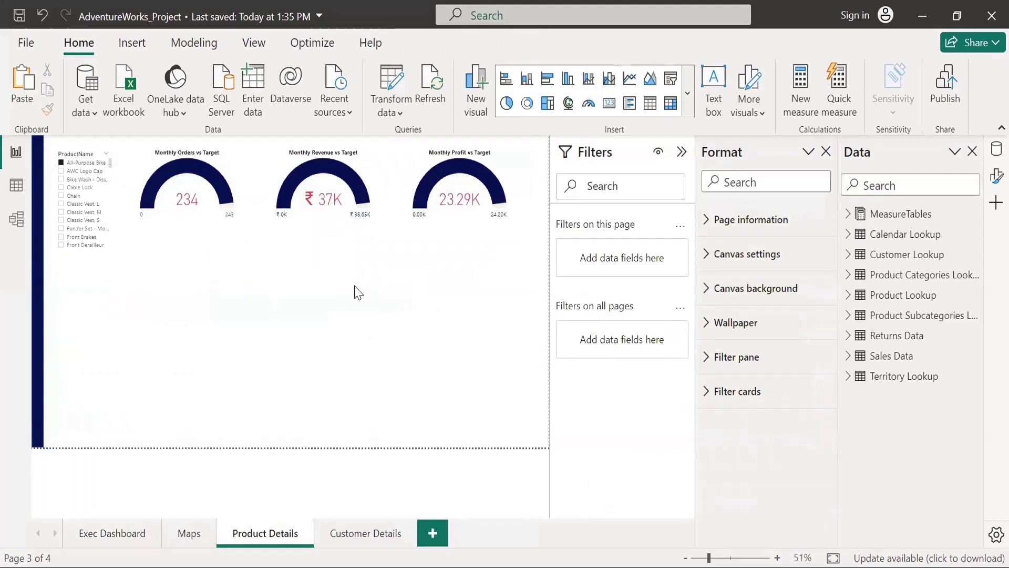
key(ctrl+v)
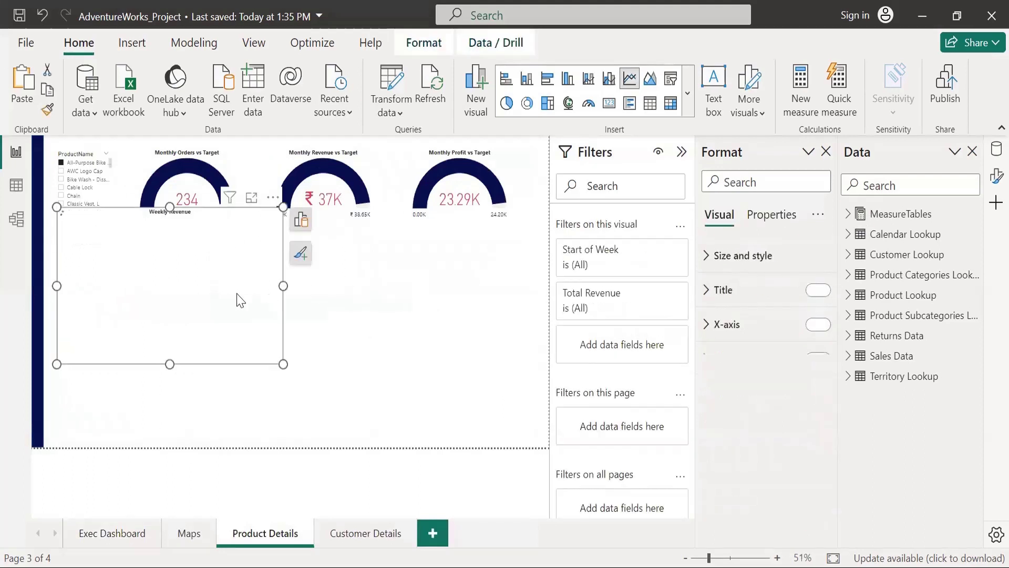
drag(279, 336, 368, 354)
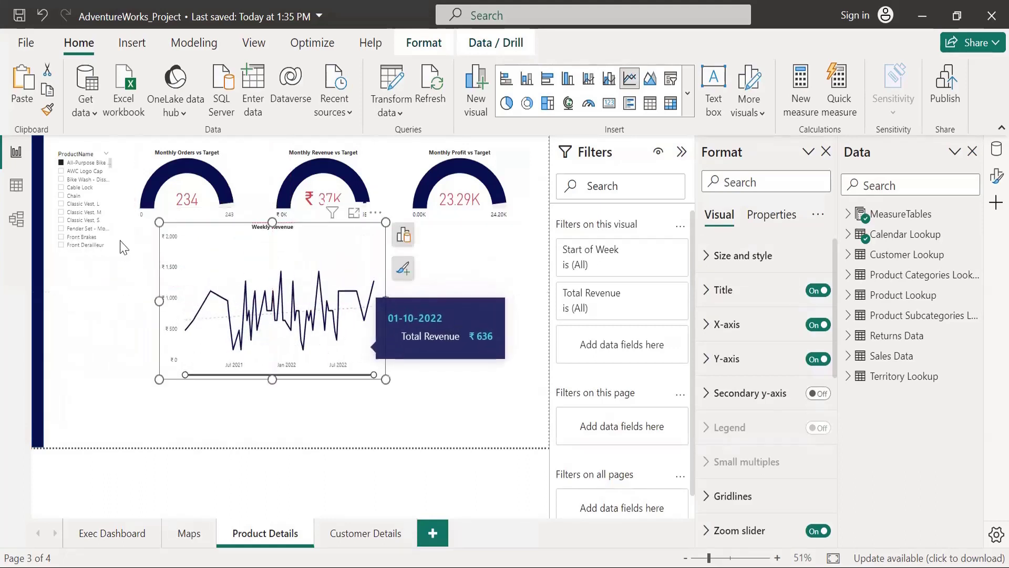
Filter the page to the Bike Wash product, then widen the Weekly Revenue chart to span beneath the gauges and reduce its height
click(76, 181)
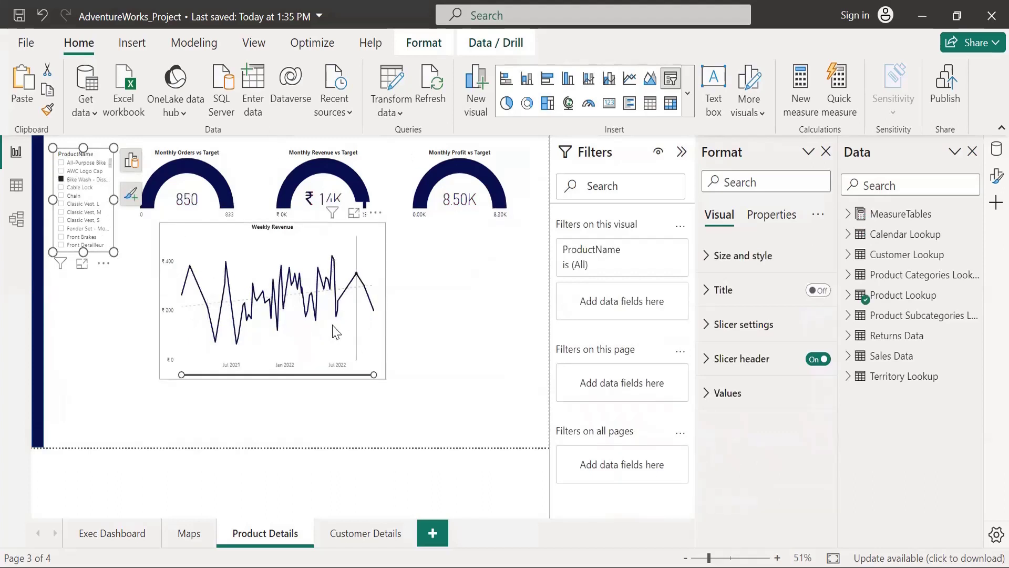
mouse_move(335, 332)
click(380, 271)
drag(386, 300, 524, 310)
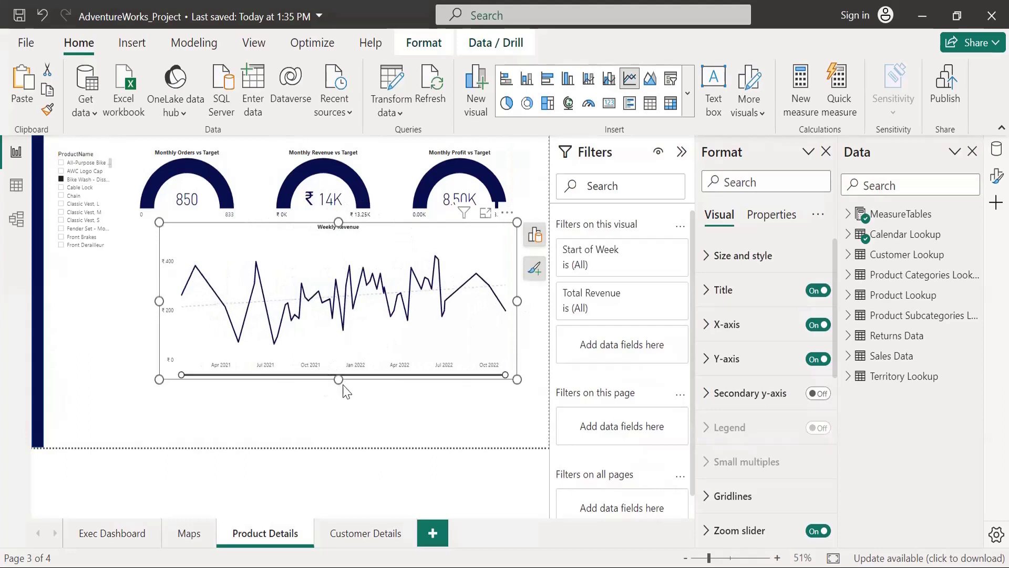
drag(341, 384, 342, 342)
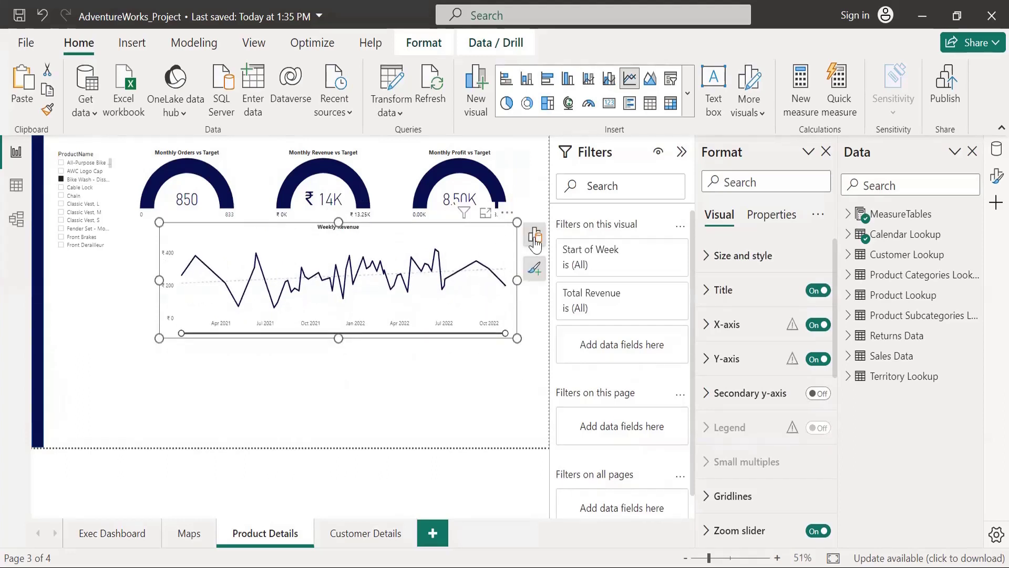
Remove the trend line from the Weekly Revenue chart on the Product Details page and convert it to an area chart
click(534, 268)
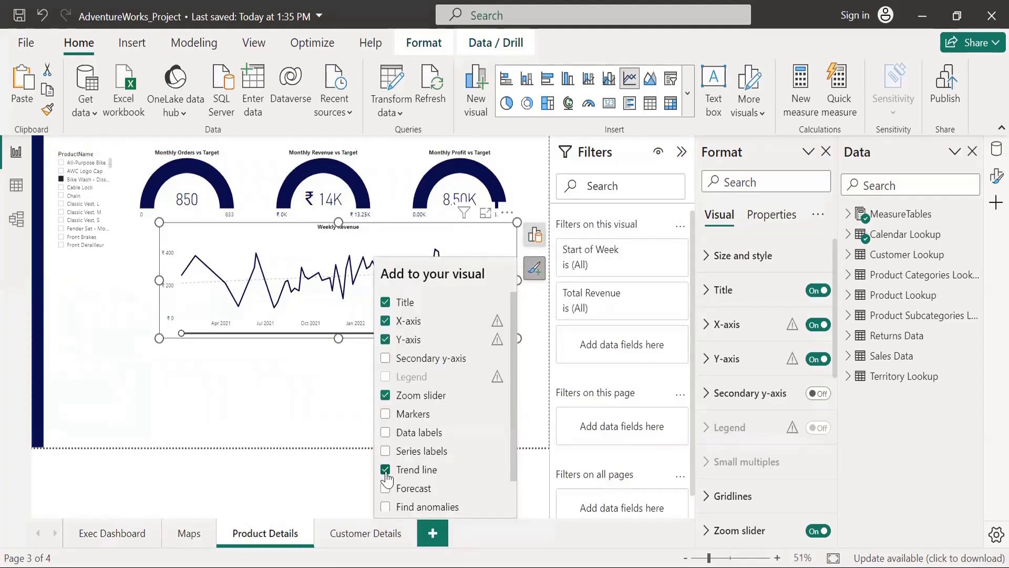
click(387, 474)
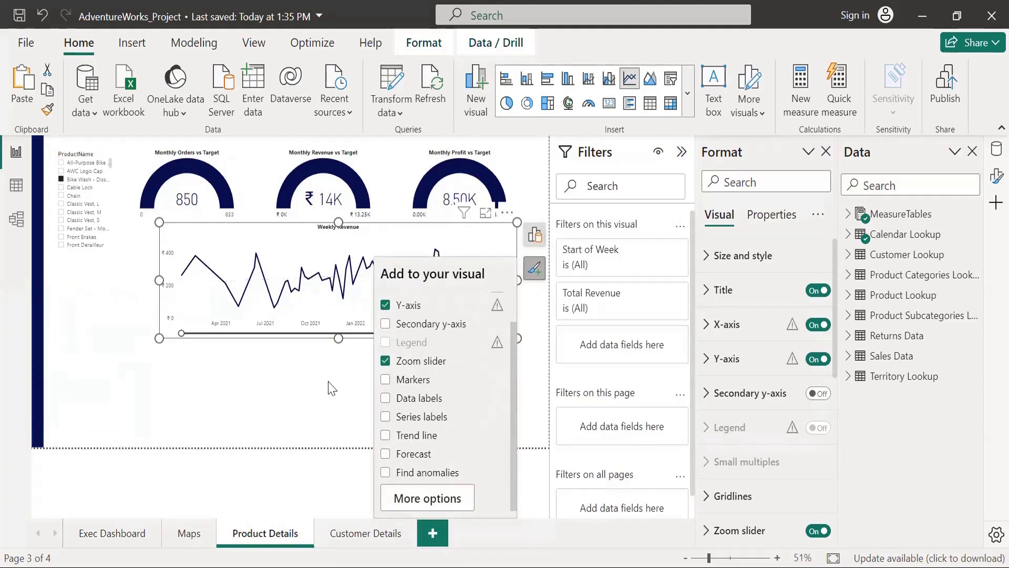
click(544, 252)
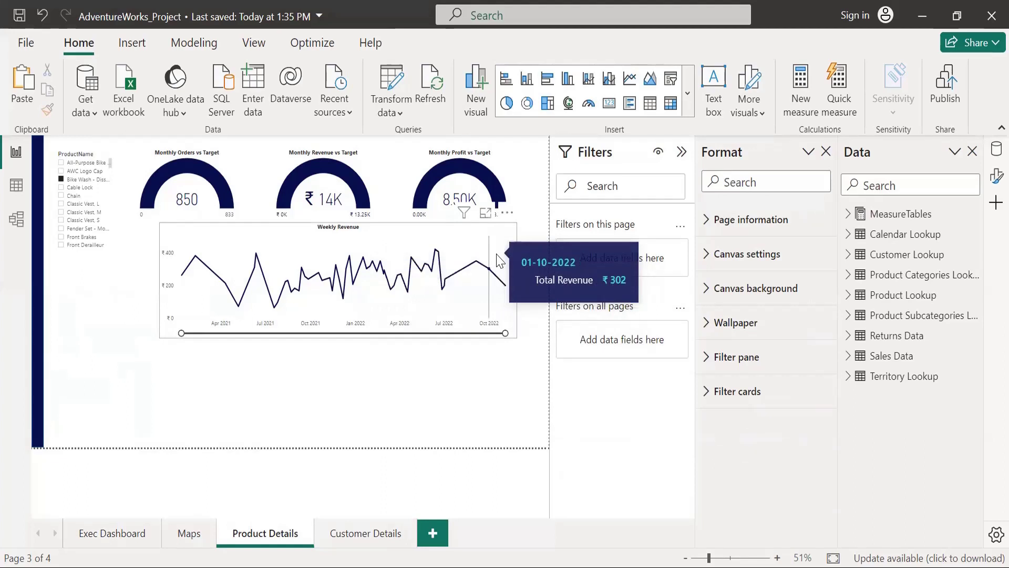
click(522, 245)
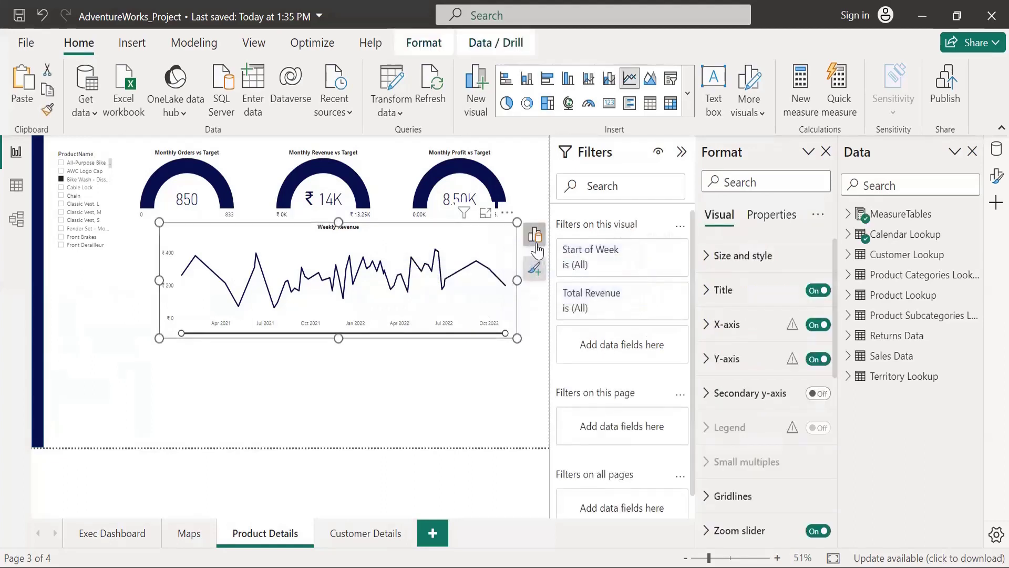
click(536, 245)
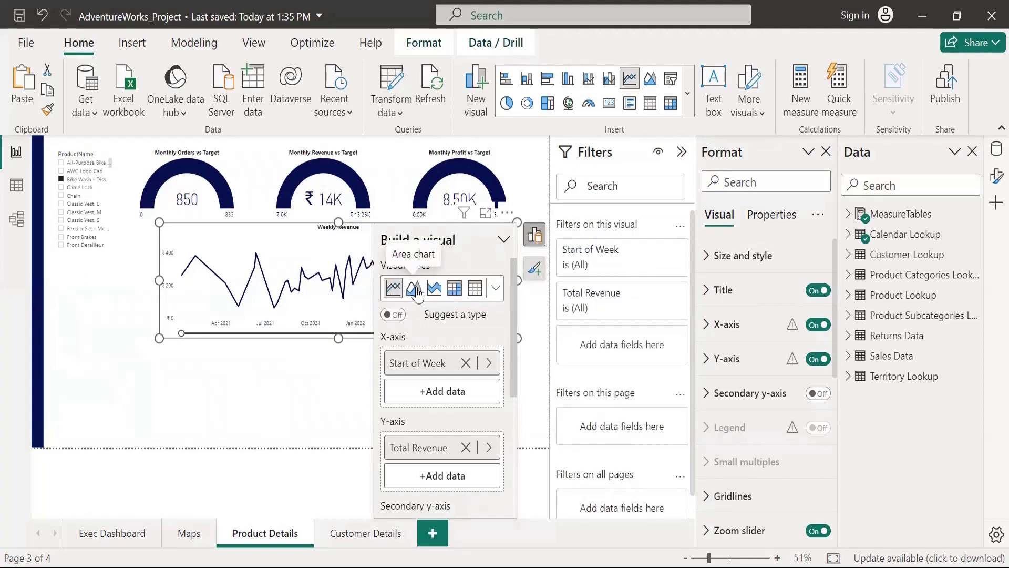
click(422, 290)
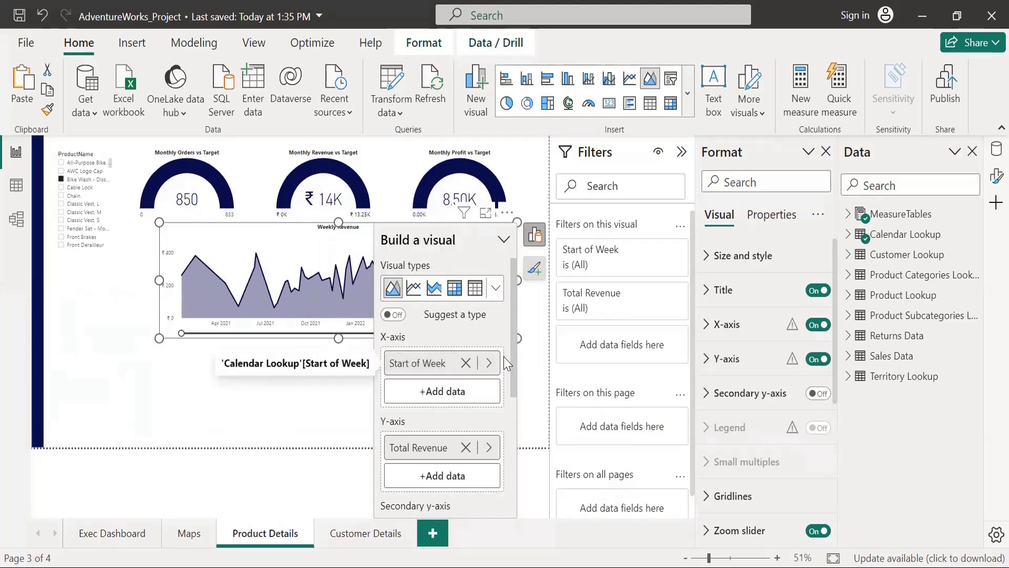
Replace Total Revenue with the Total profit measure on the area chart's Y-axis
scroll(513, 368, down, 3)
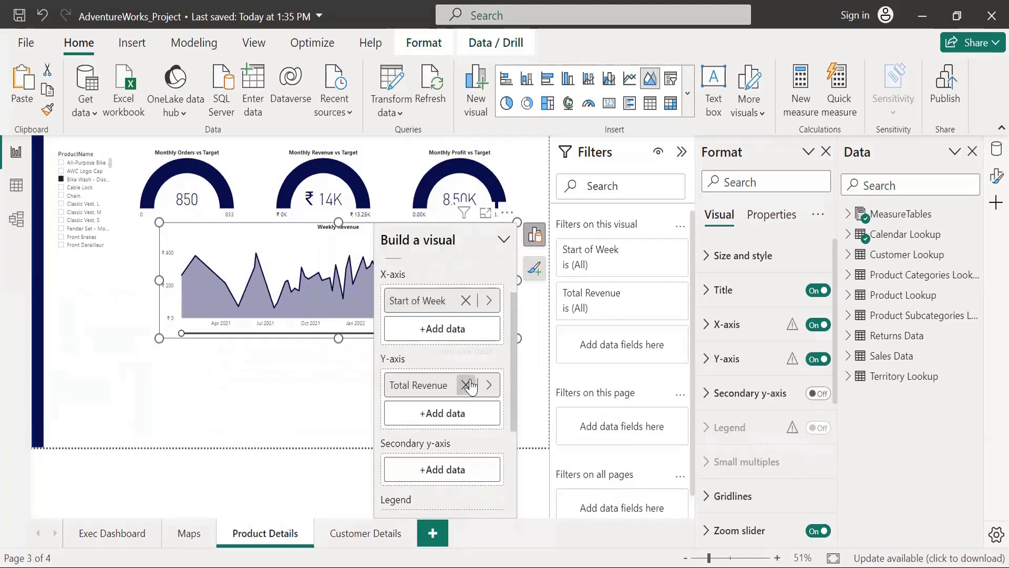
click(466, 384)
click(430, 388)
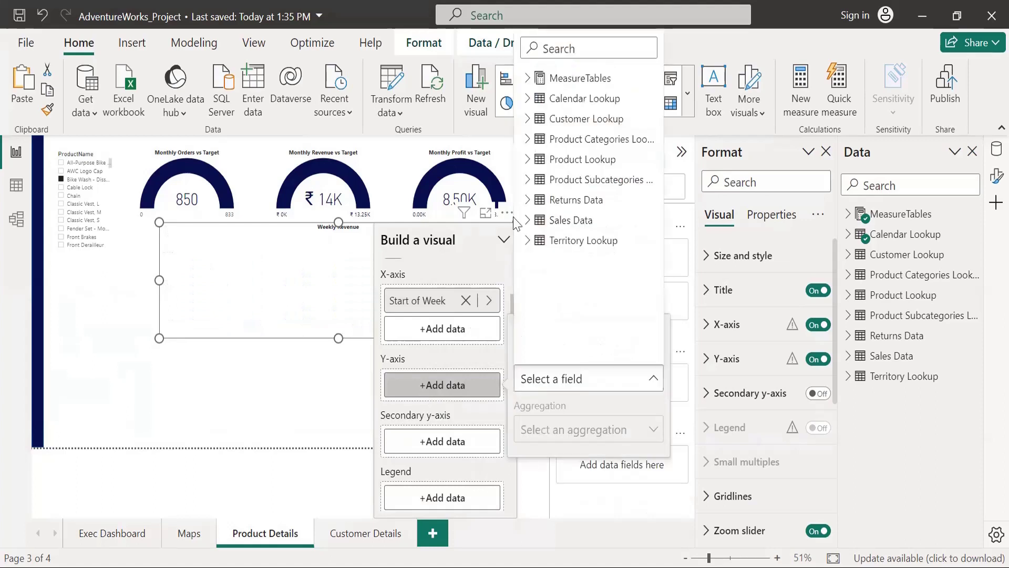
text(Total pr)
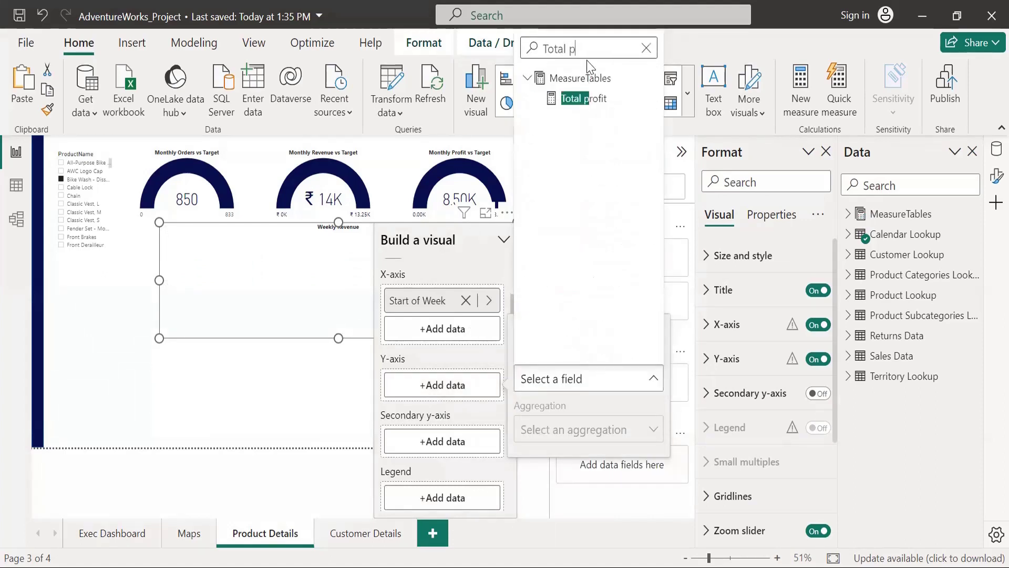
click(588, 98)
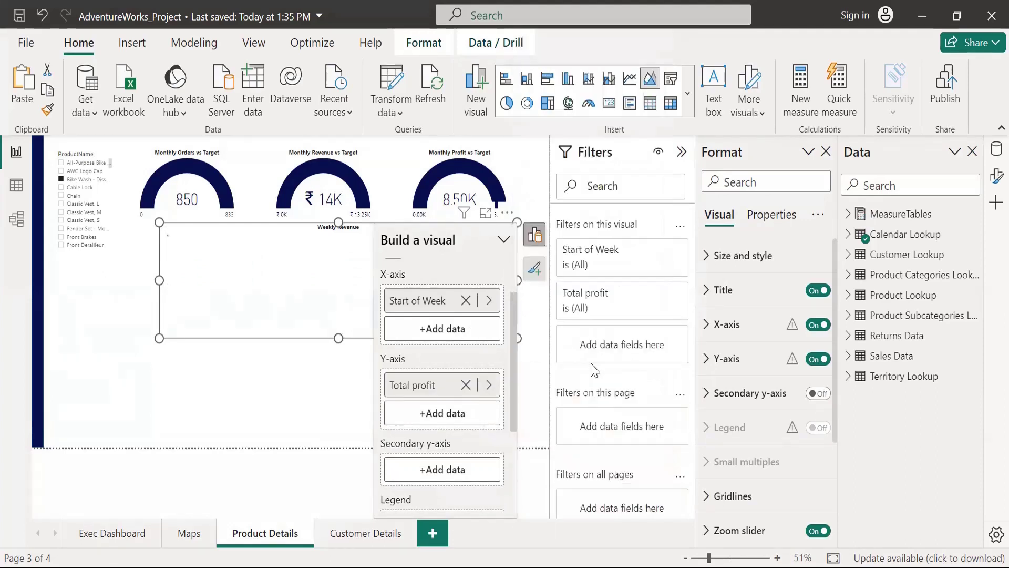
click(309, 383)
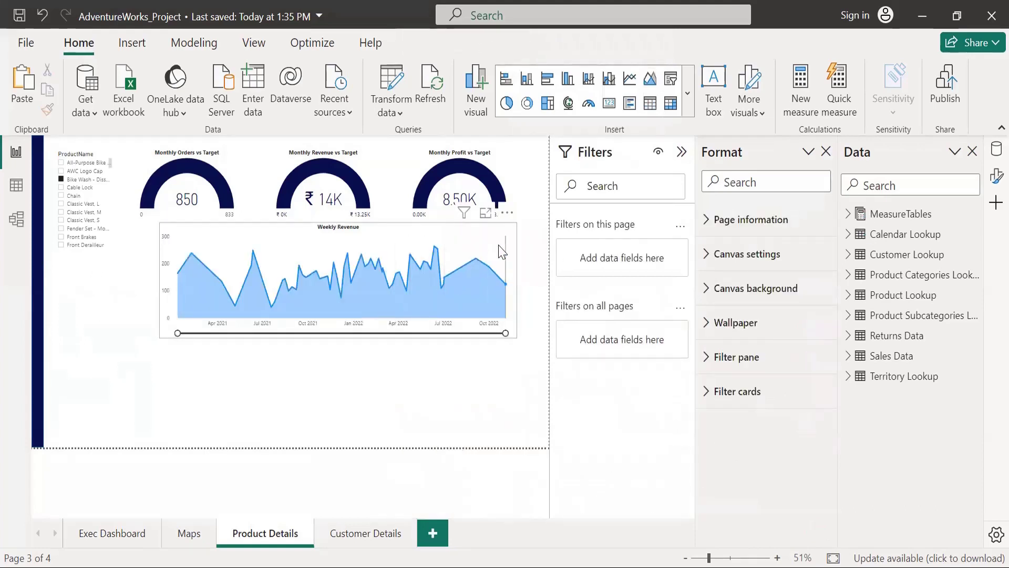
Change the area chart's title text to "Weekly Profit"
click(339, 237)
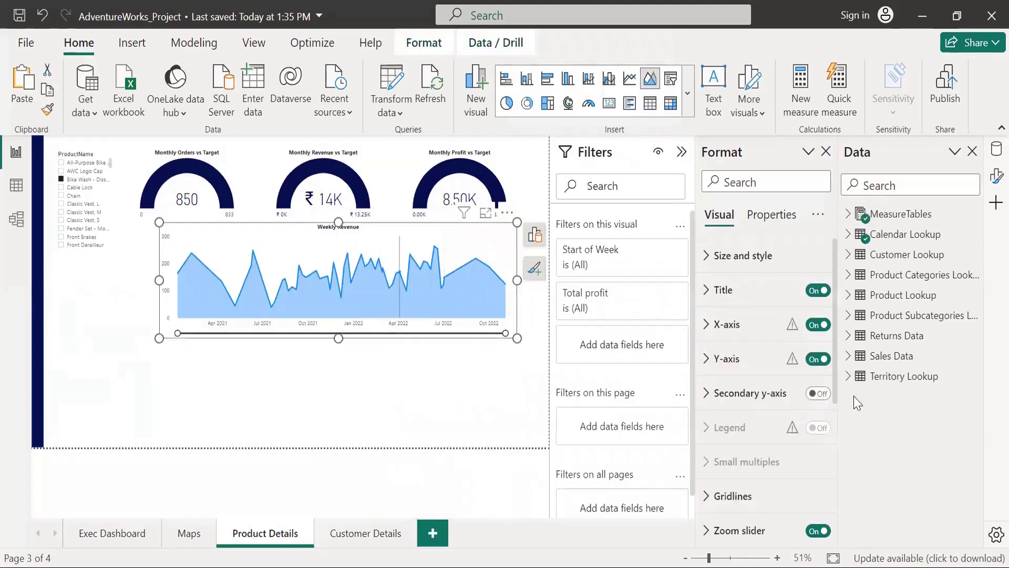
click(710, 303)
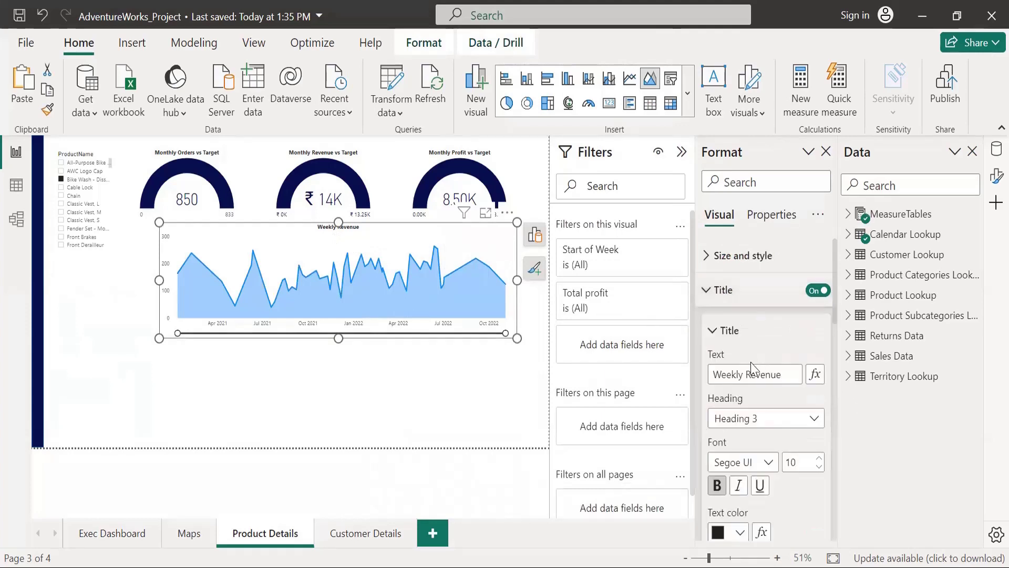
double_click(767, 372)
text(Profit)
key(Return)
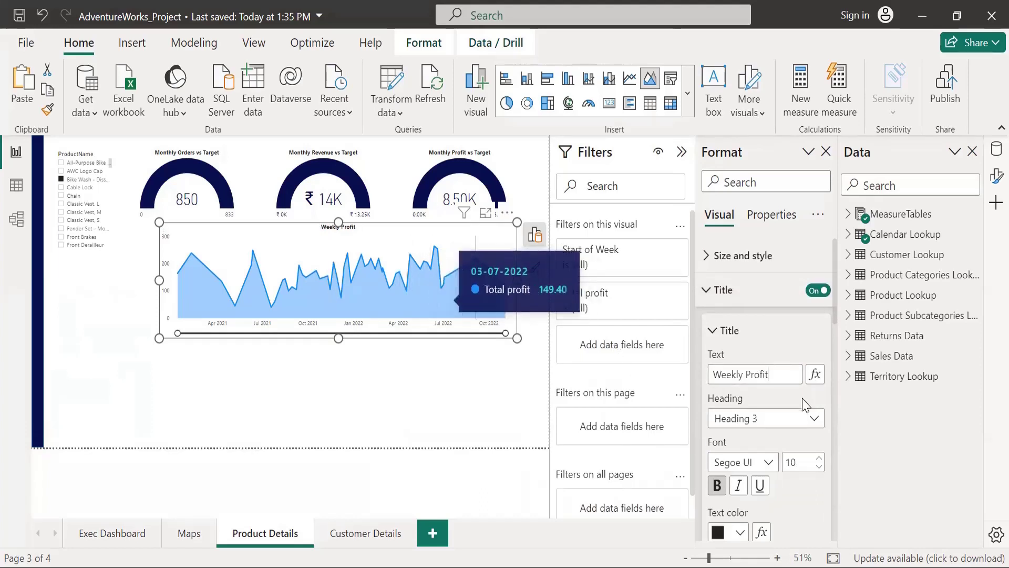
click(712, 331)
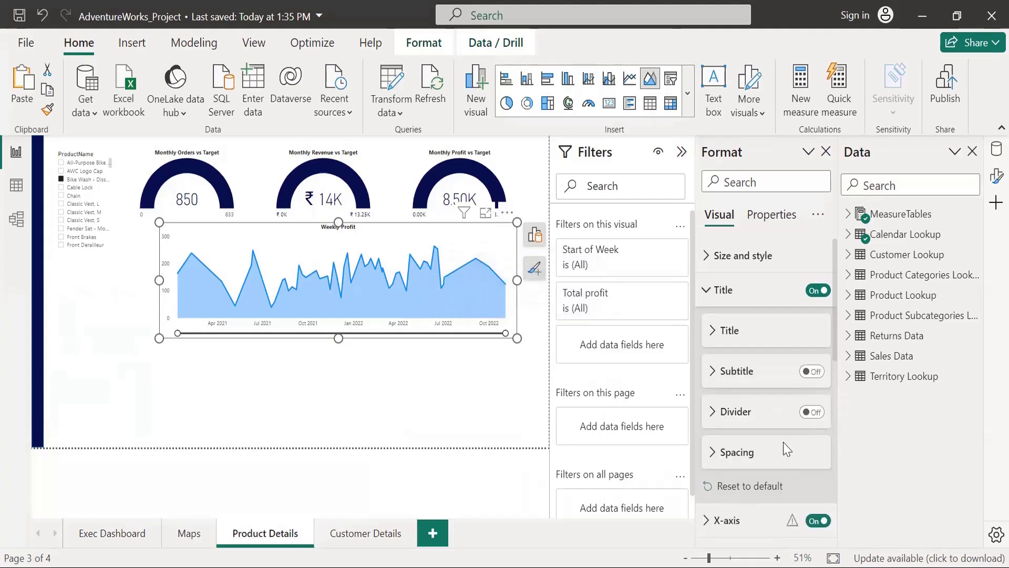
Set the Total profit line color of the Weekly Profit chart to dark gray
scroll(725, 378, down, 5)
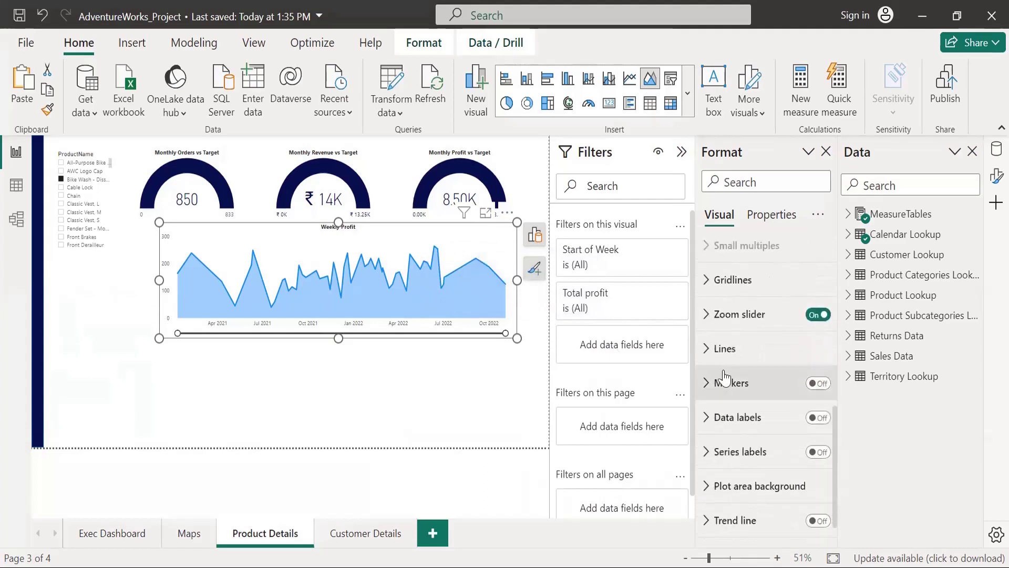
click(726, 348)
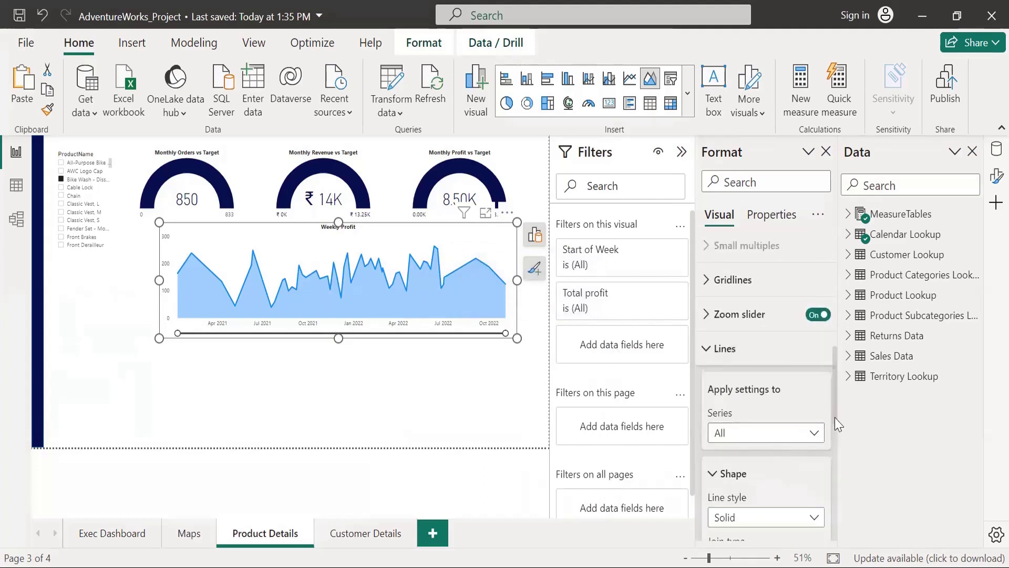
scroll(793, 468, down, 5)
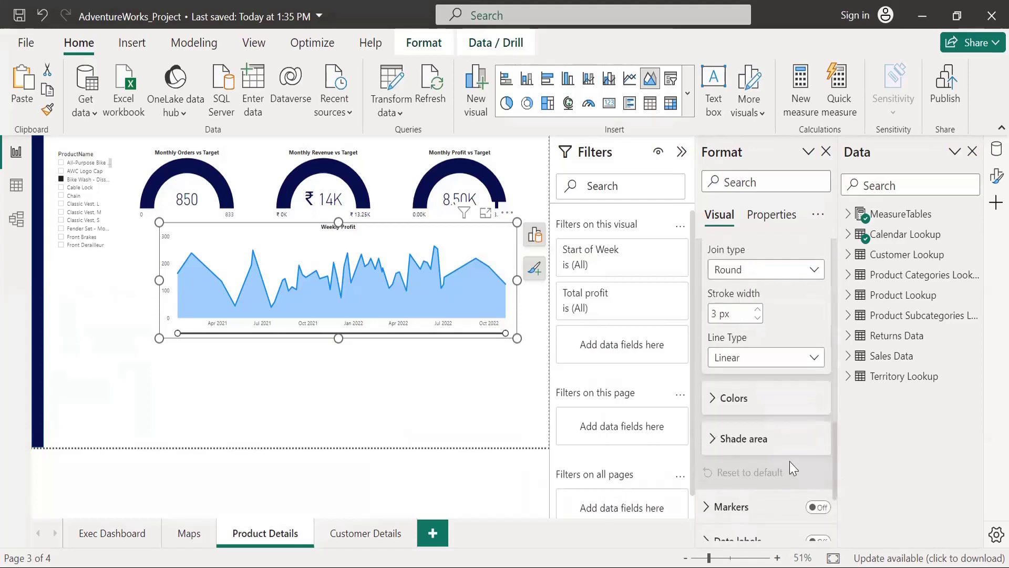
click(712, 398)
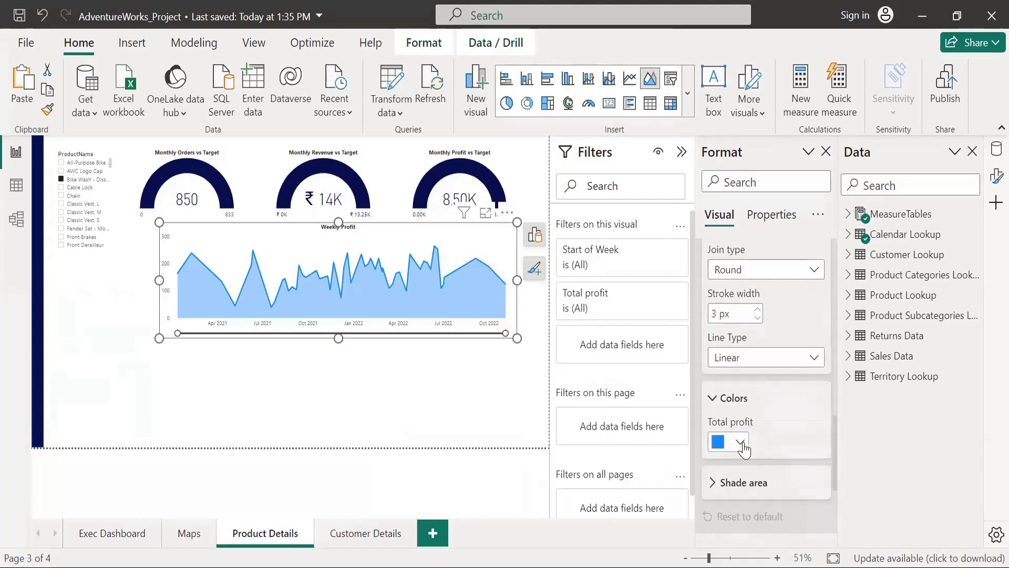
click(740, 442)
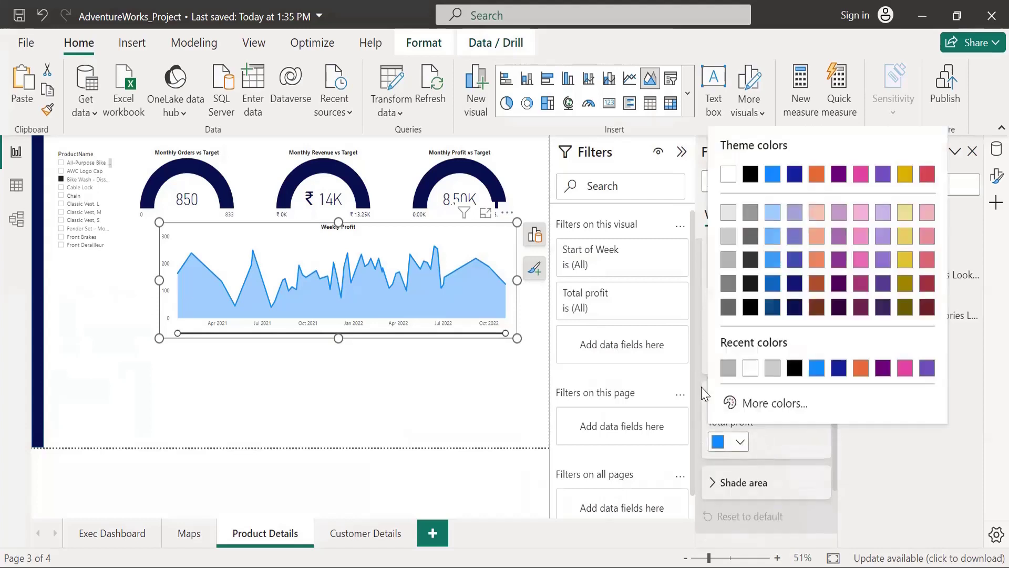
click(730, 286)
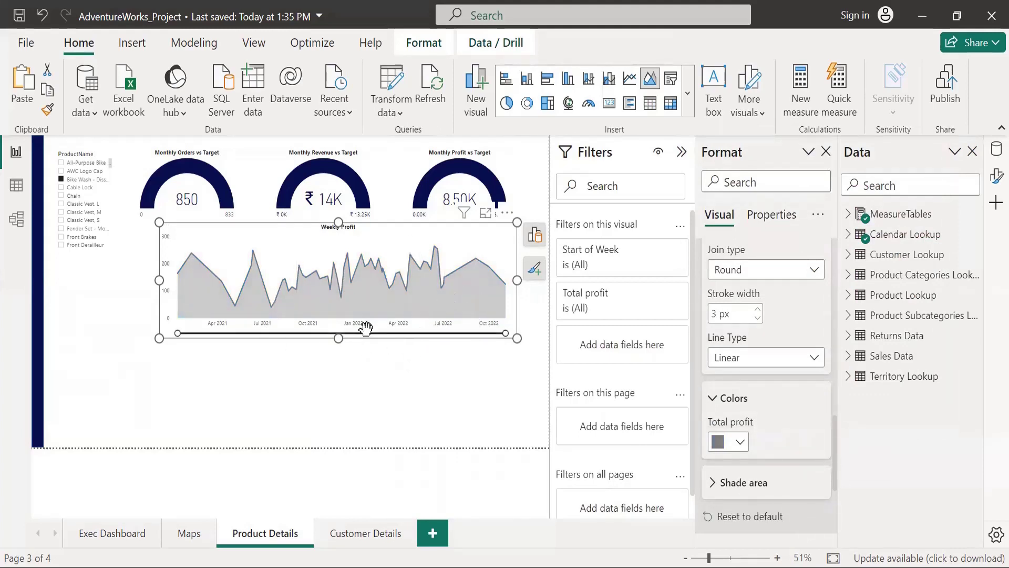
Reduce the height of the Weekly Profit chart slightly by raising its lower edge
drag(493, 333, 514, 336)
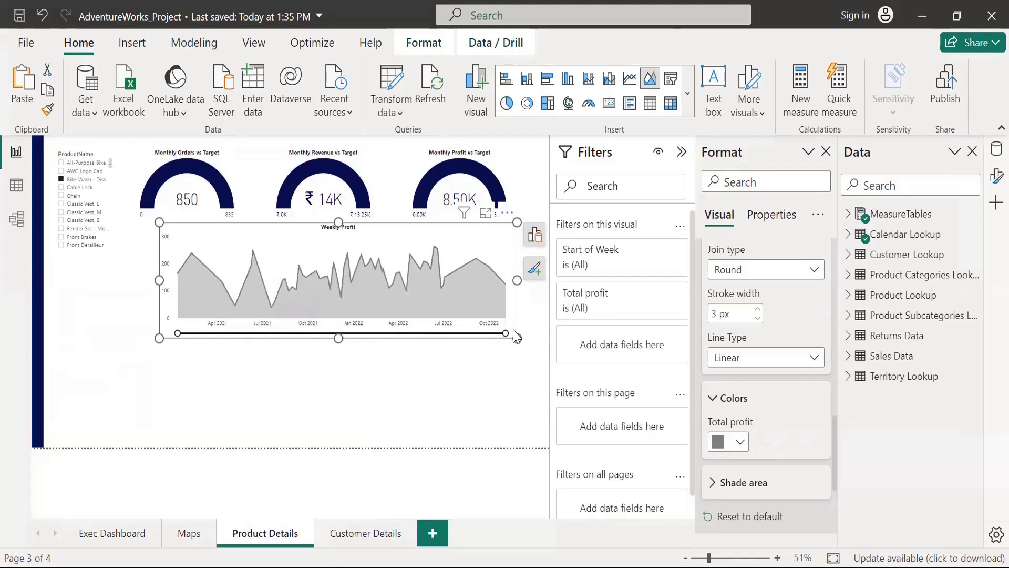
mouse_move(432, 264)
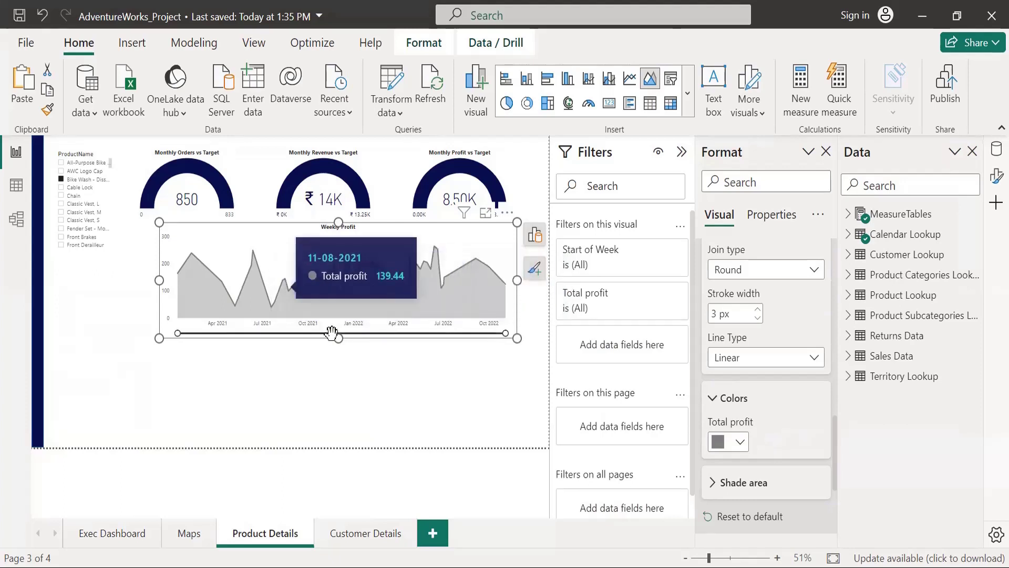
drag(339, 338, 342, 330)
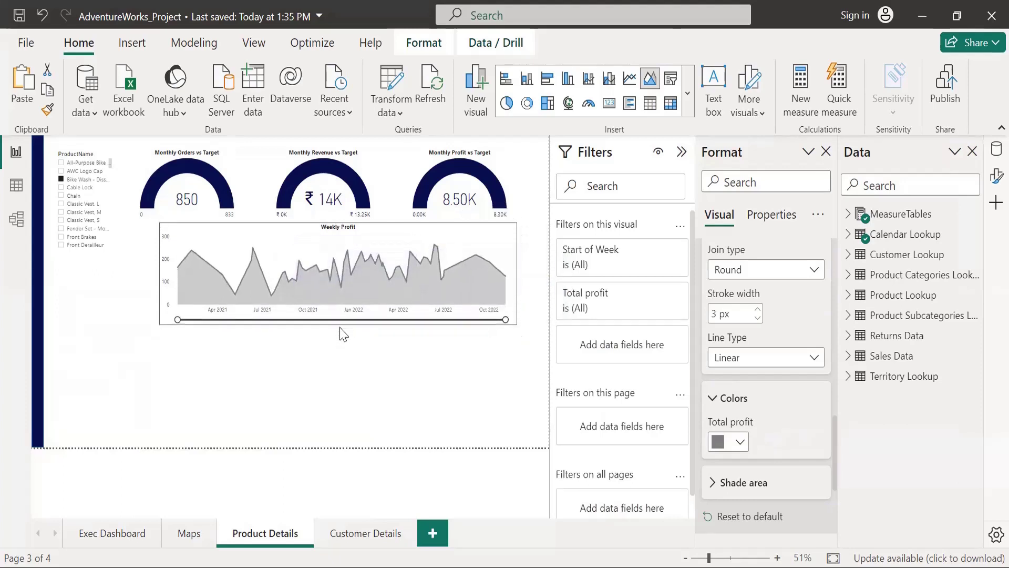
click(473, 241)
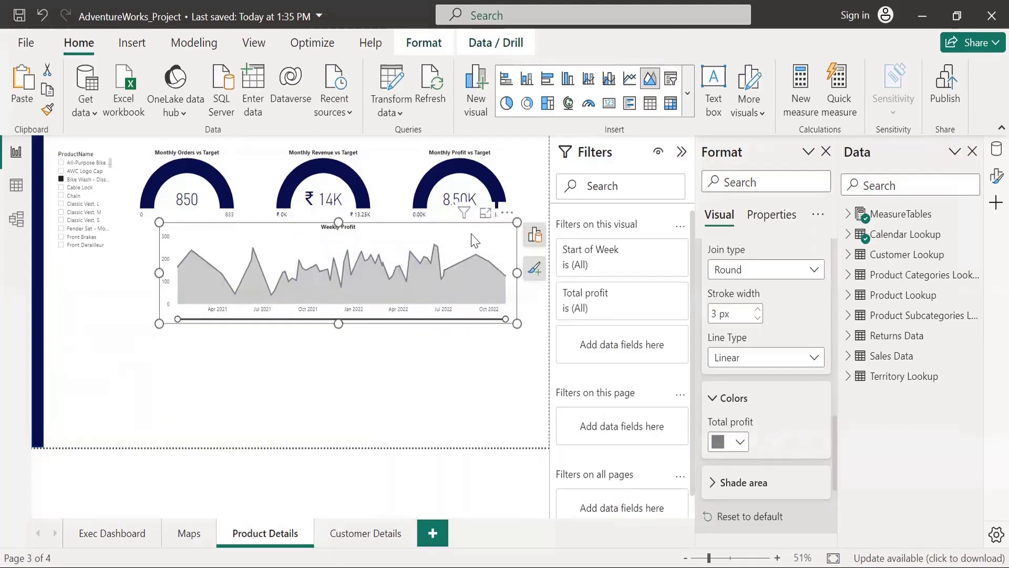
Duplicate the Weekly Profit chart directly below the original and replace the copy's Y-axis measure with Total Quantity Returned
drag(473, 239, 475, 354)
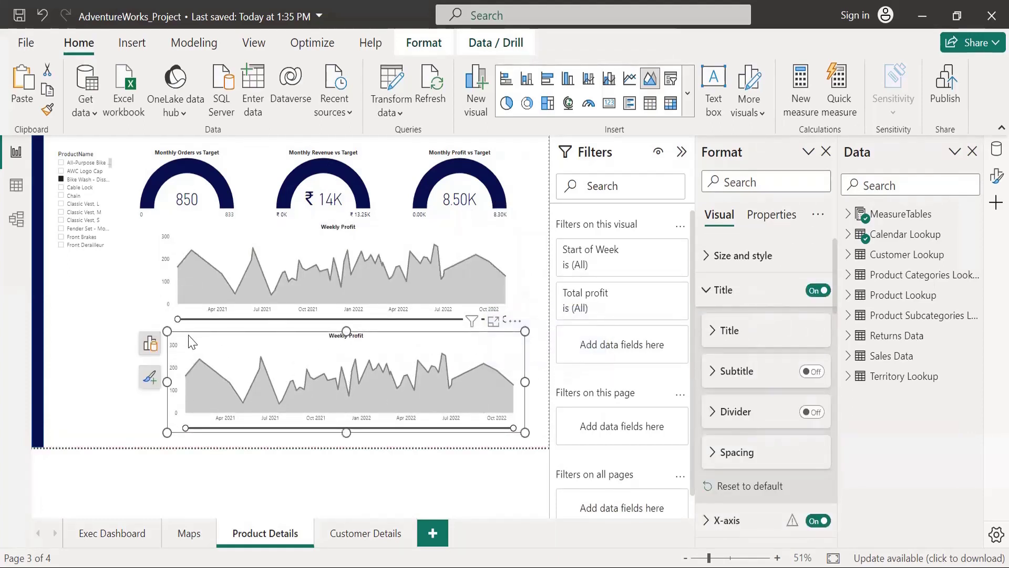
click(151, 344)
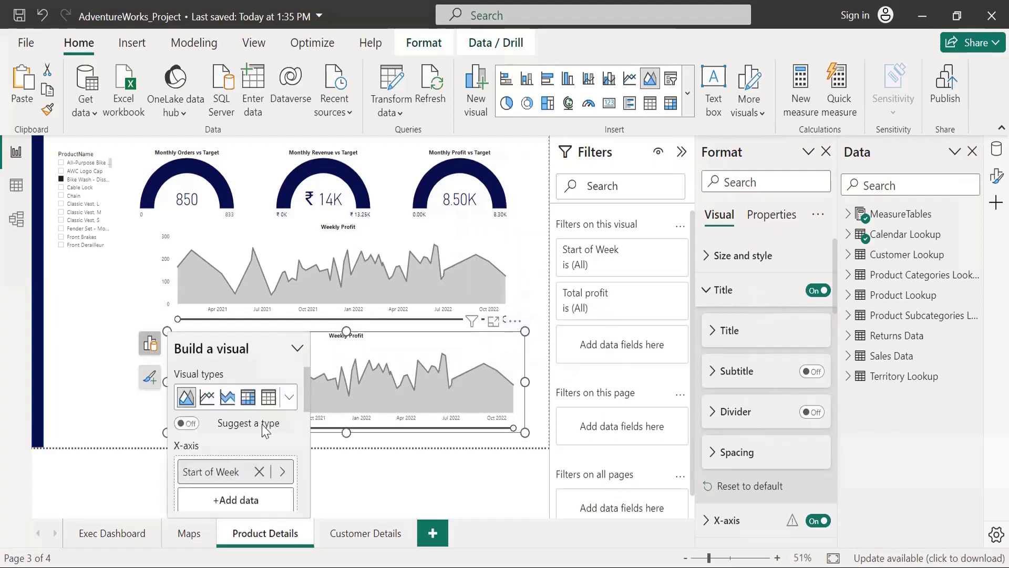
drag(307, 393, 310, 439)
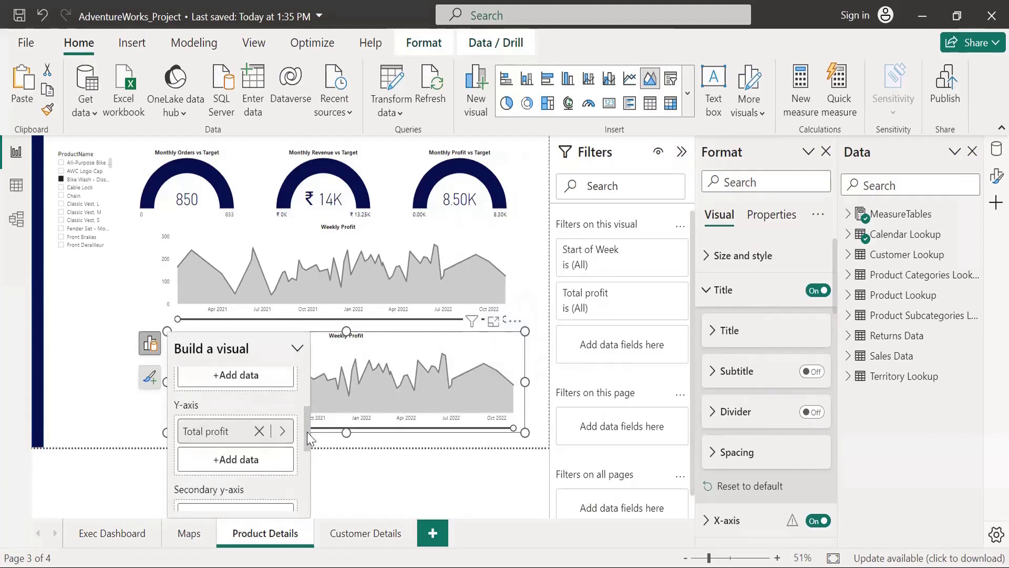
click(259, 431)
click(235, 432)
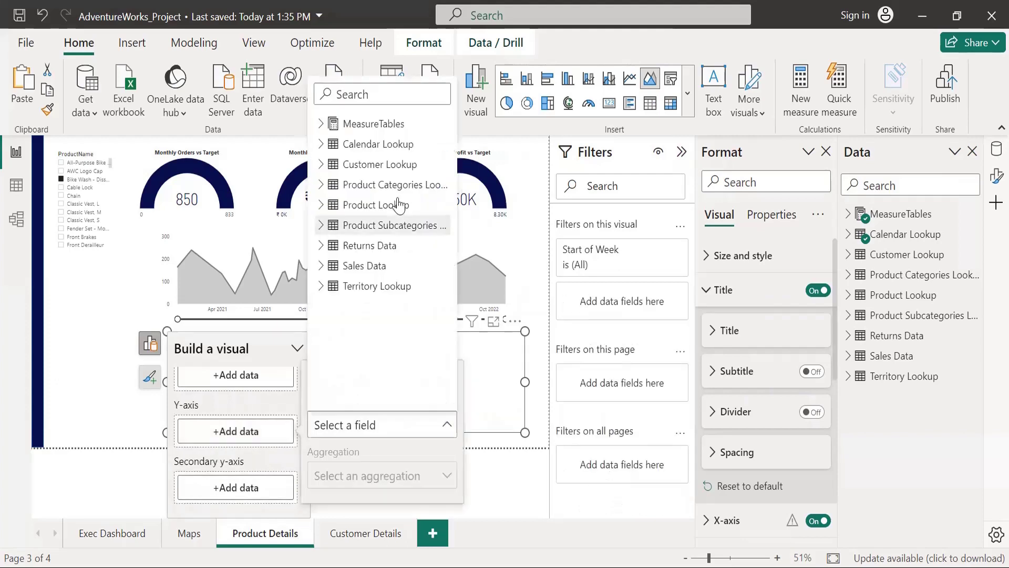
text(quanti)
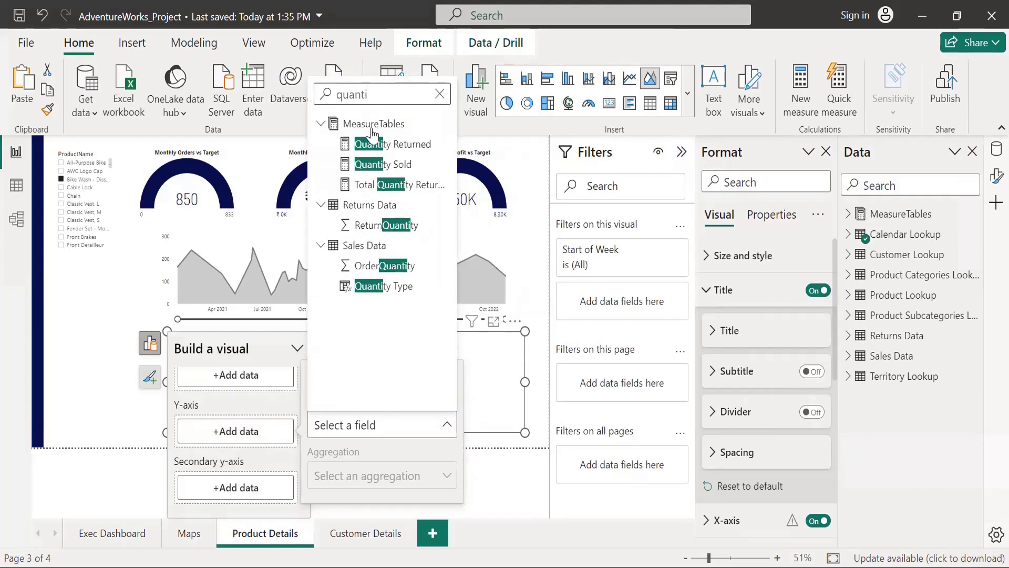
click(387, 185)
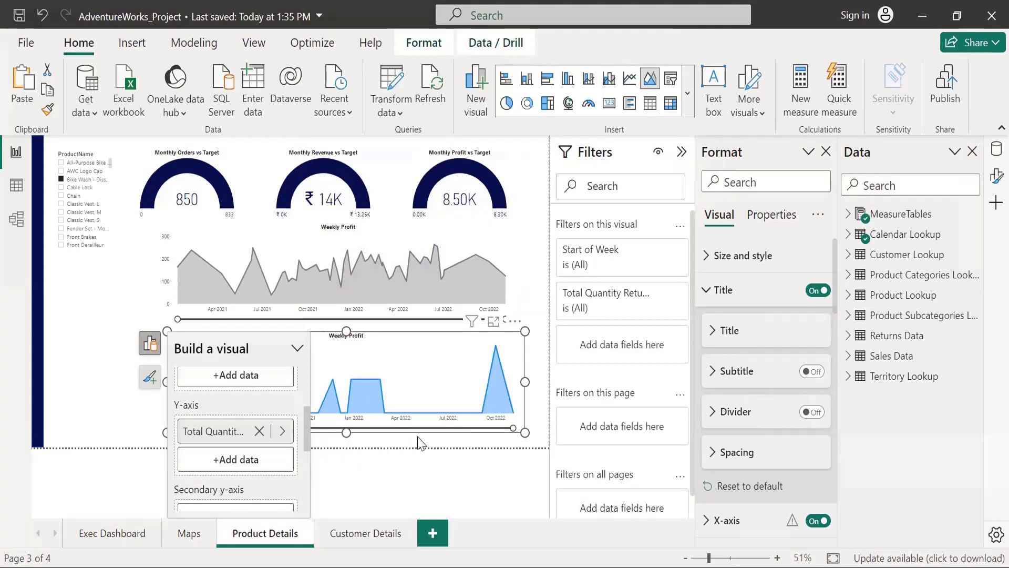
key(Escape)
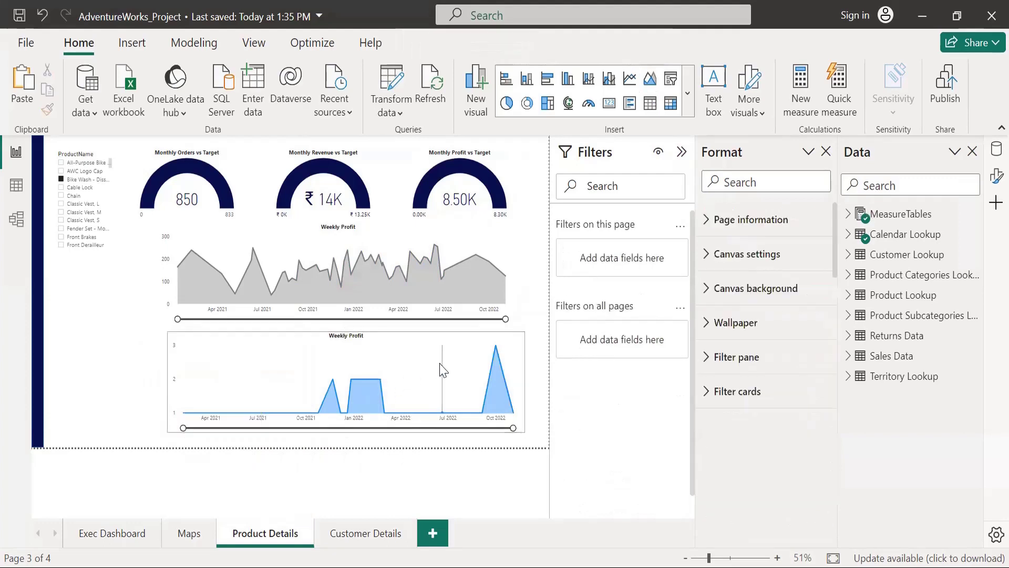
Set the Total Quantity Returned line color of the duplicated chart to light red
click(441, 370)
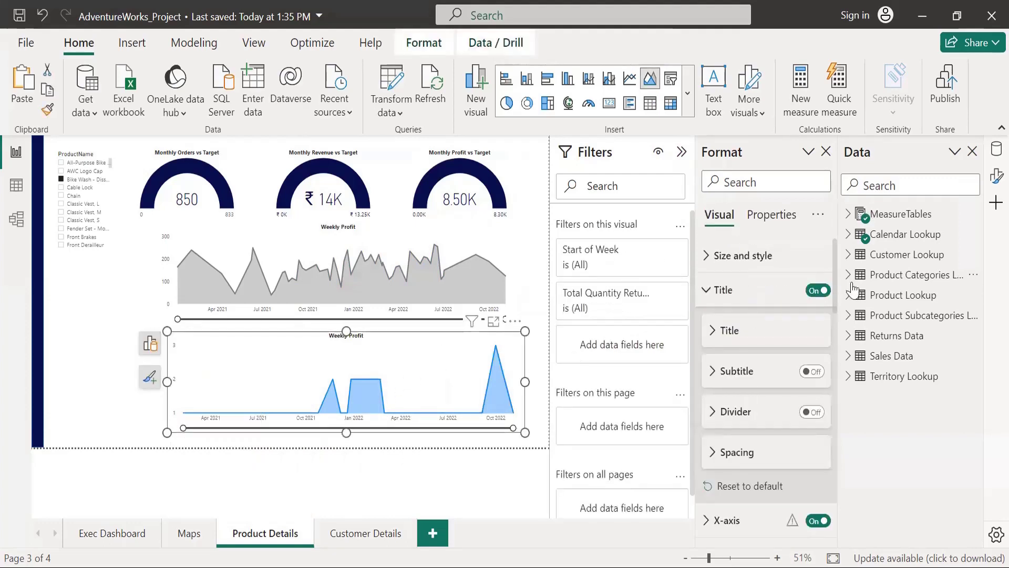
drag(837, 295, 833, 518)
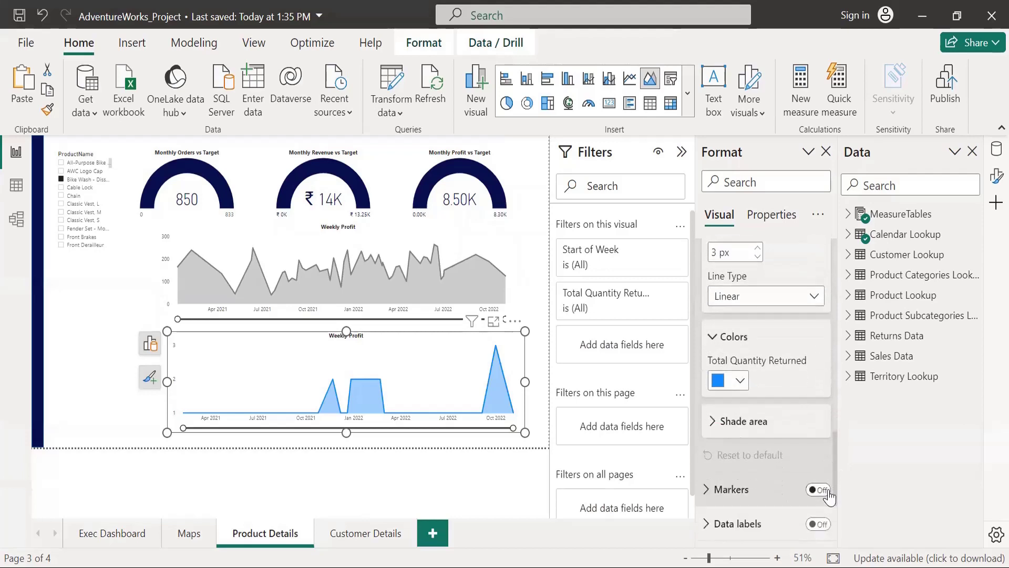
click(741, 382)
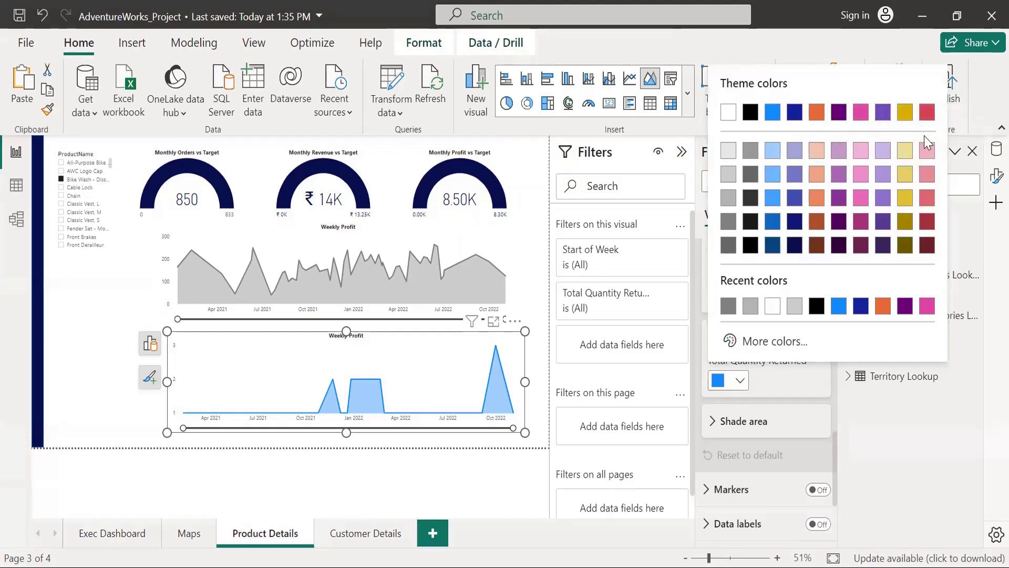
click(926, 156)
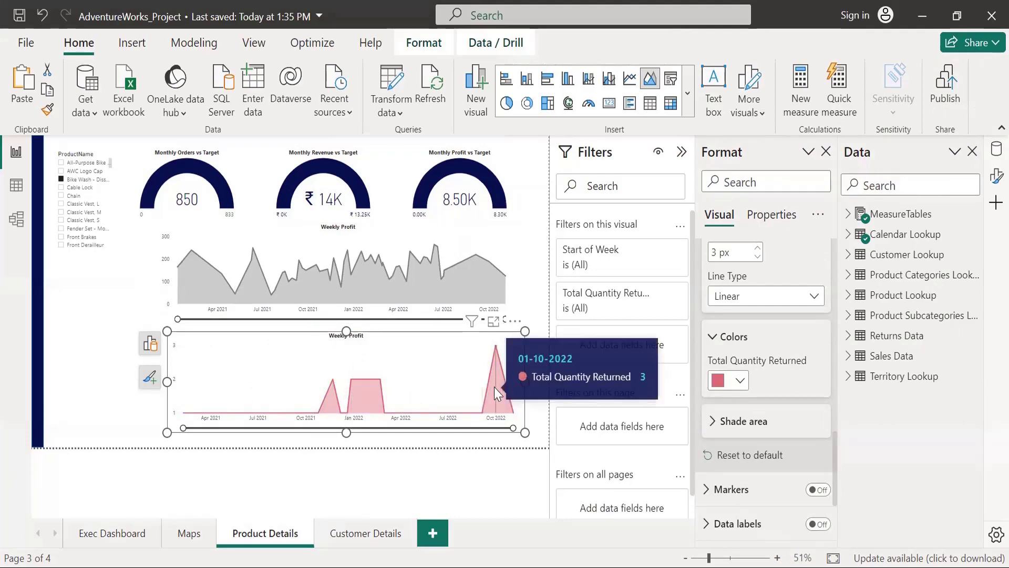
Check how the returns chart responds to the AWC Logo Cap, All-Purpose Bike and Bike Wash selections in the ProductName slicer
click(60, 175)
click(60, 171)
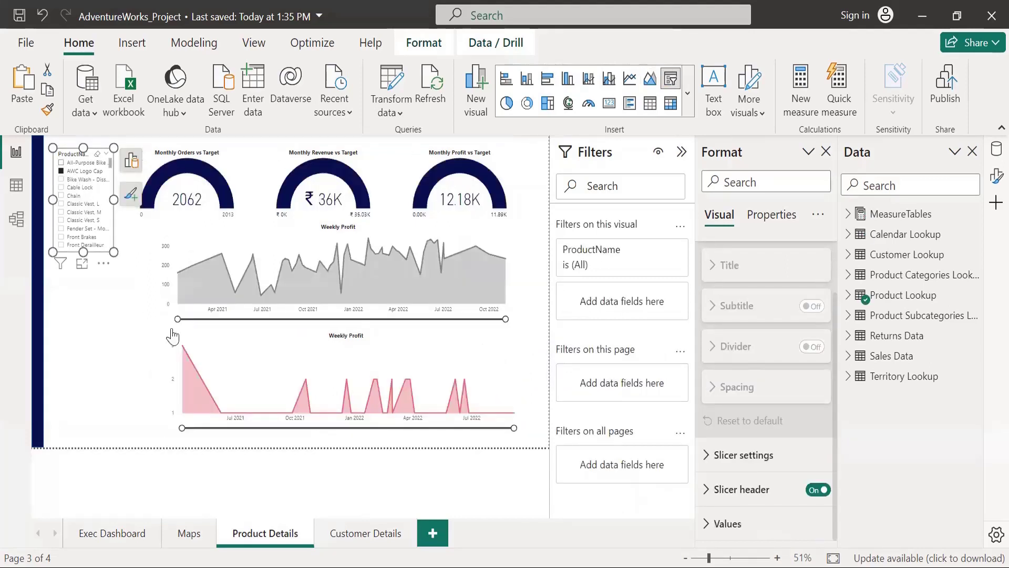
mouse_move(185, 386)
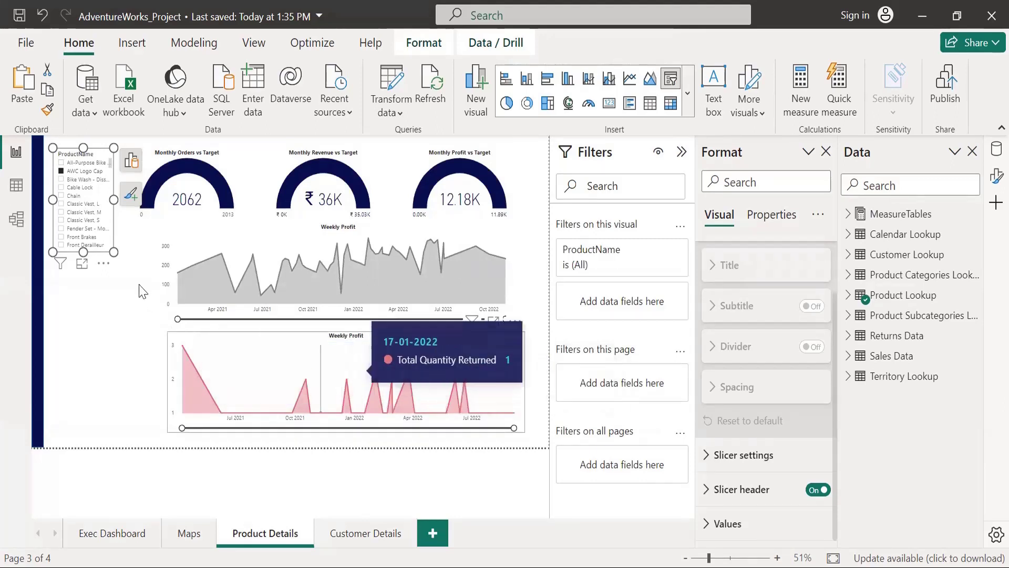
click(61, 163)
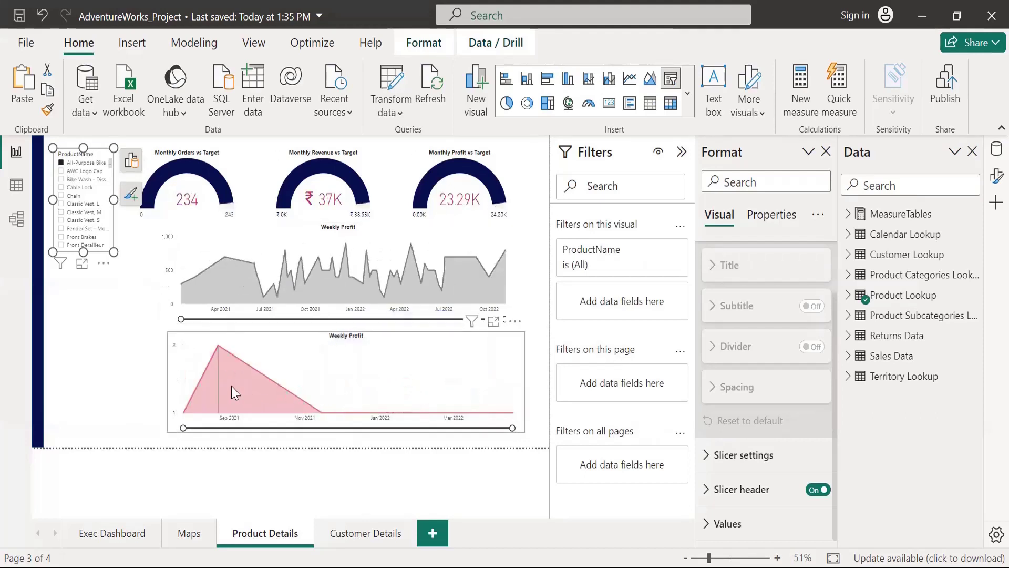
mouse_move(231, 386)
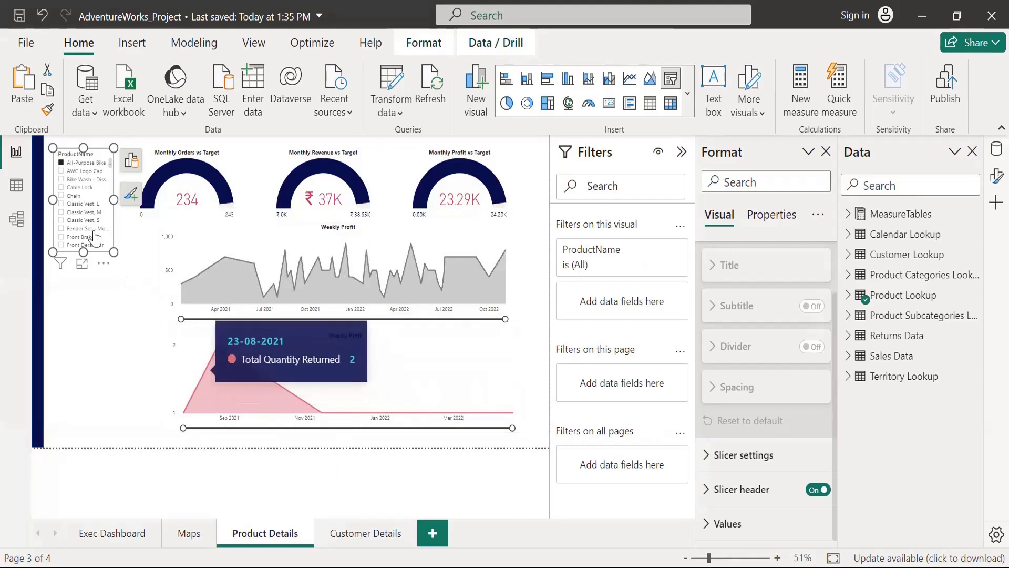
click(62, 179)
mouse_move(341, 392)
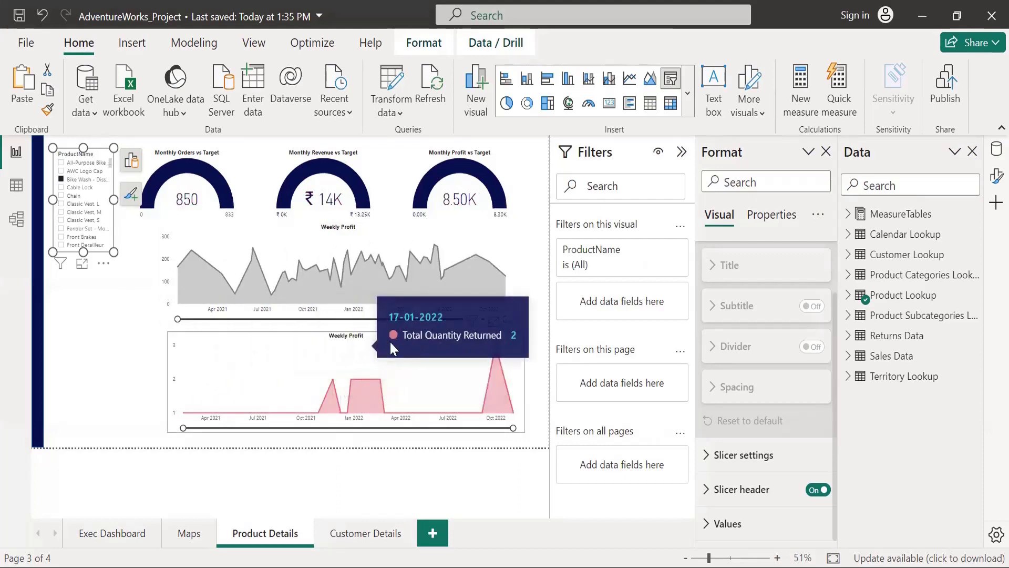
Change the title text of the Total Quantity Returned chart to "Weekly Returns"
click(311, 349)
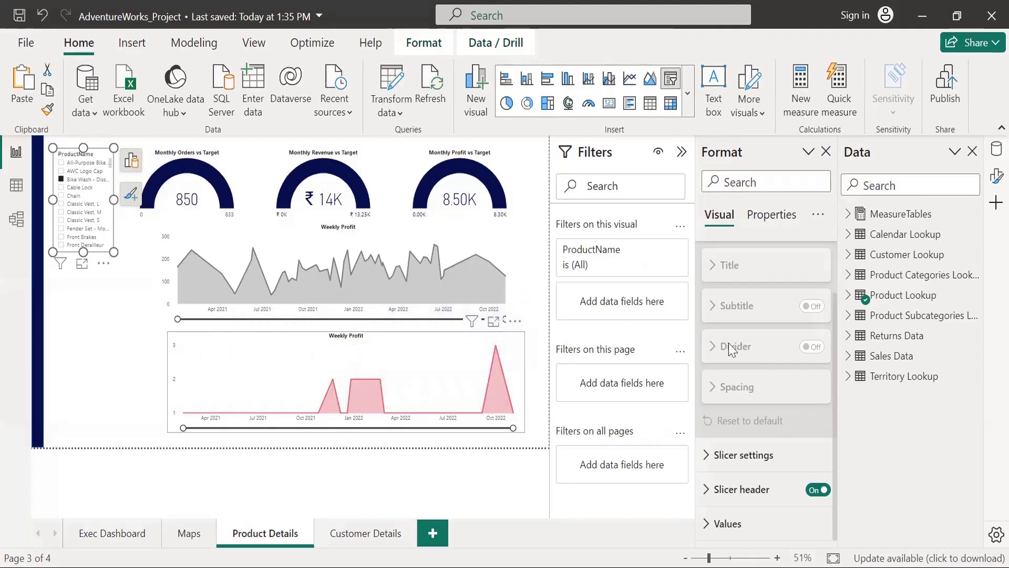
click(716, 273)
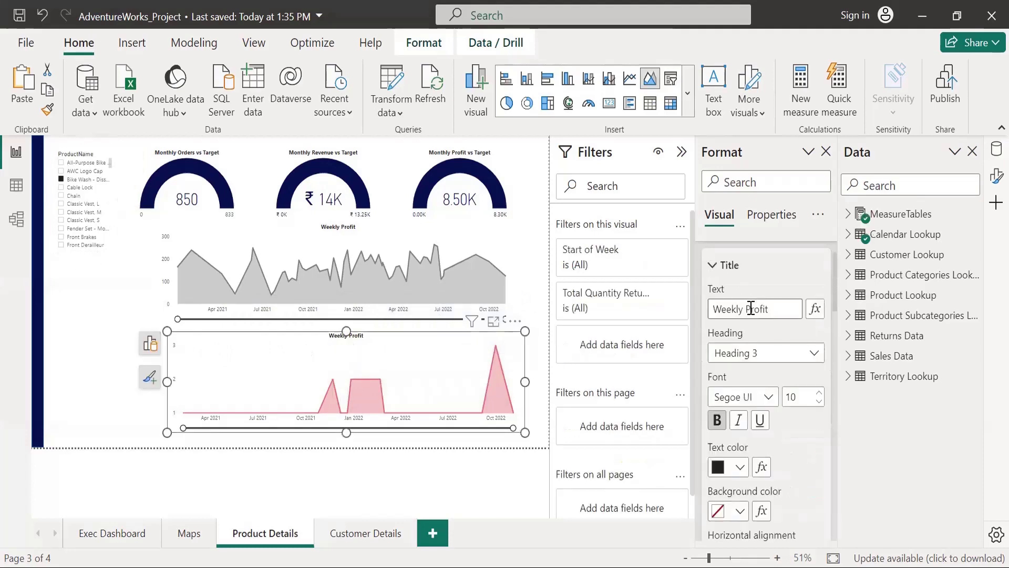
double_click(756, 310)
text(Returns)
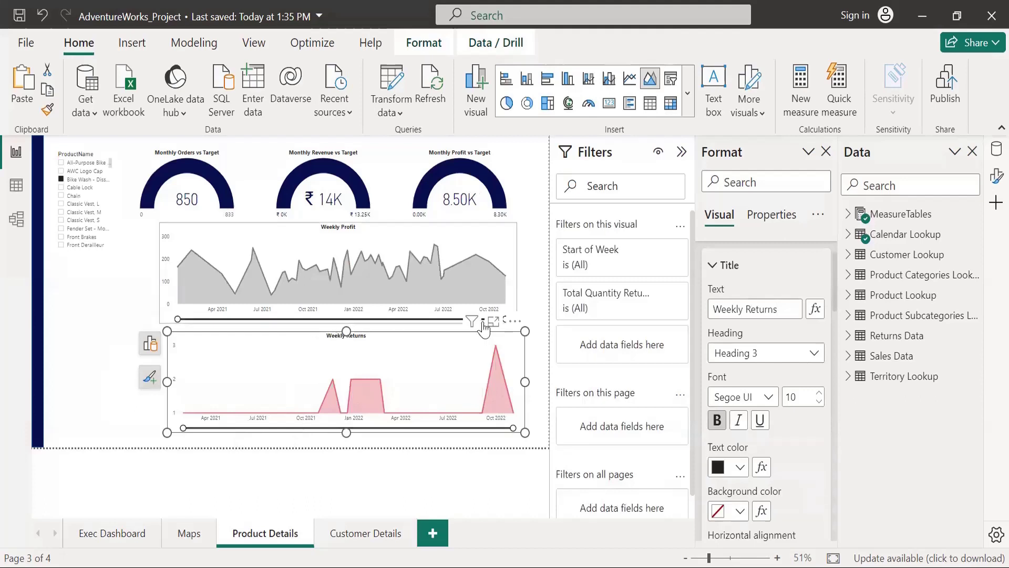
click(110, 341)
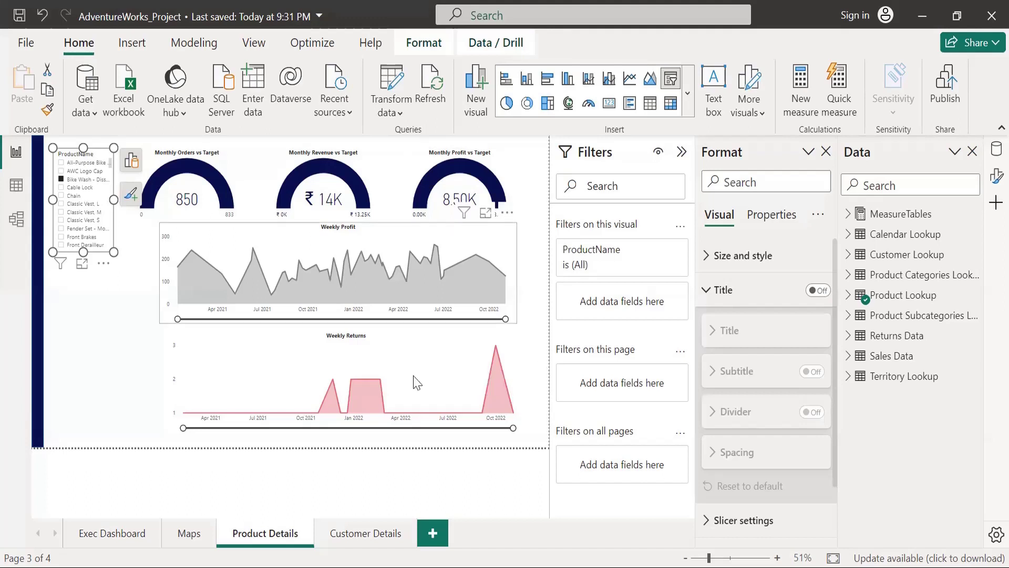
Replace Start of Week with the Date Hierarchy from Calendar Lookup on the Weekly Profit chart's X-axis
key(Tab)
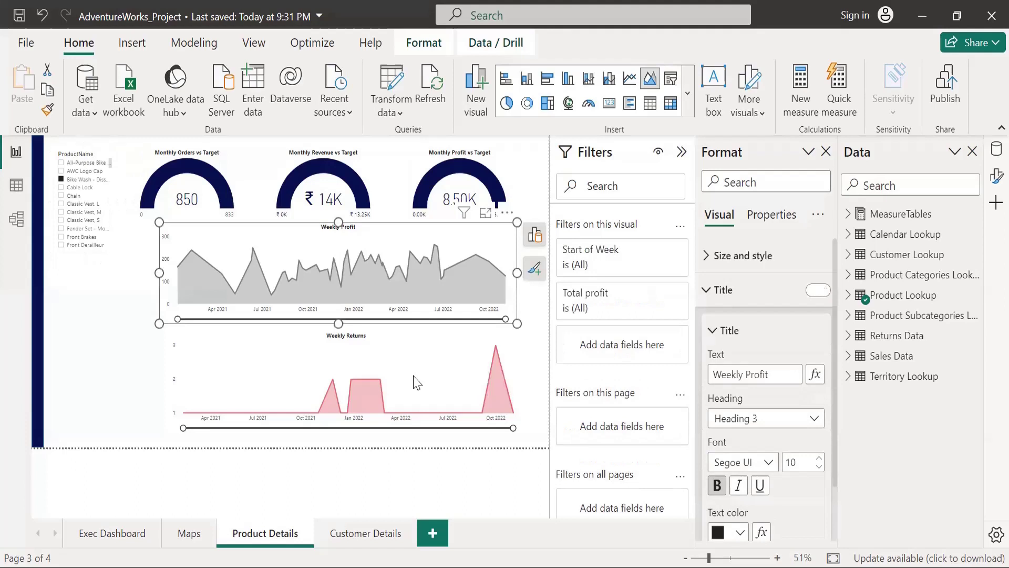
click(417, 382)
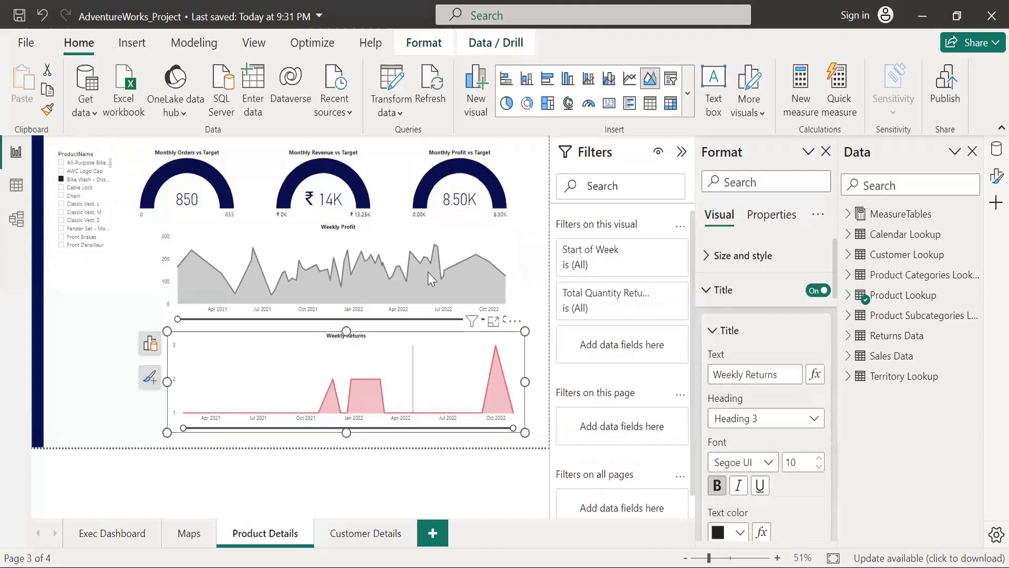
click(468, 244)
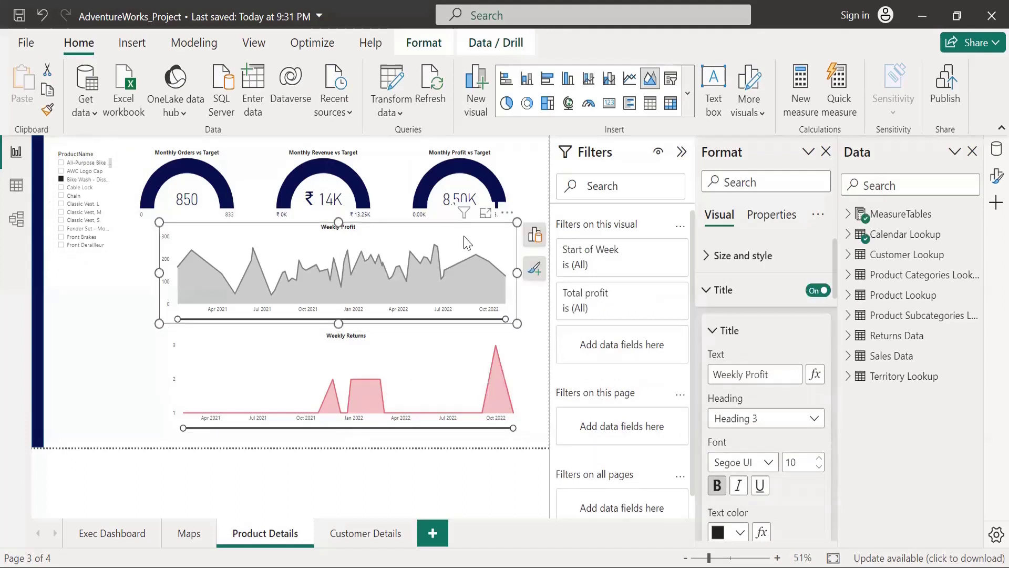
click(533, 239)
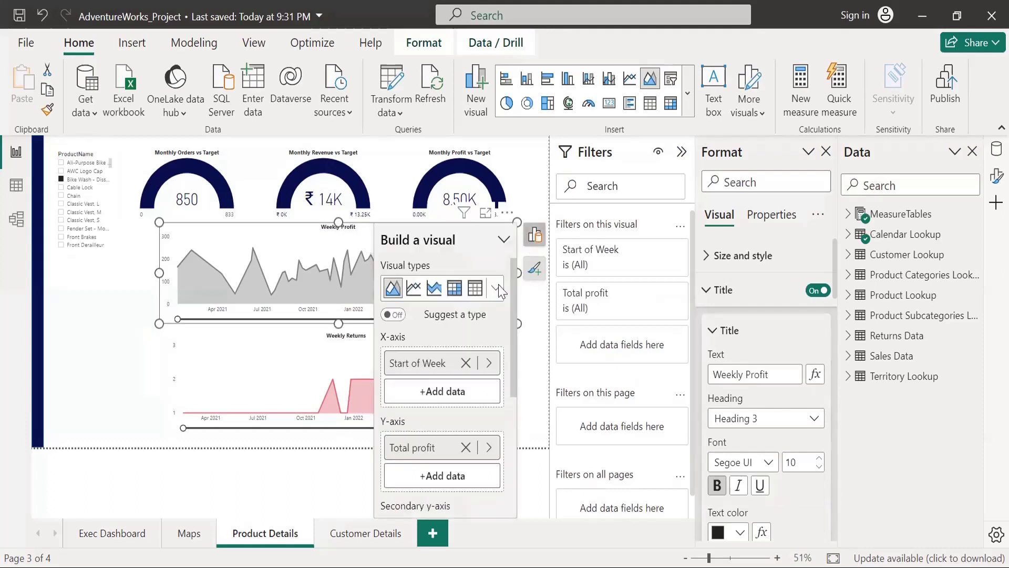
click(465, 364)
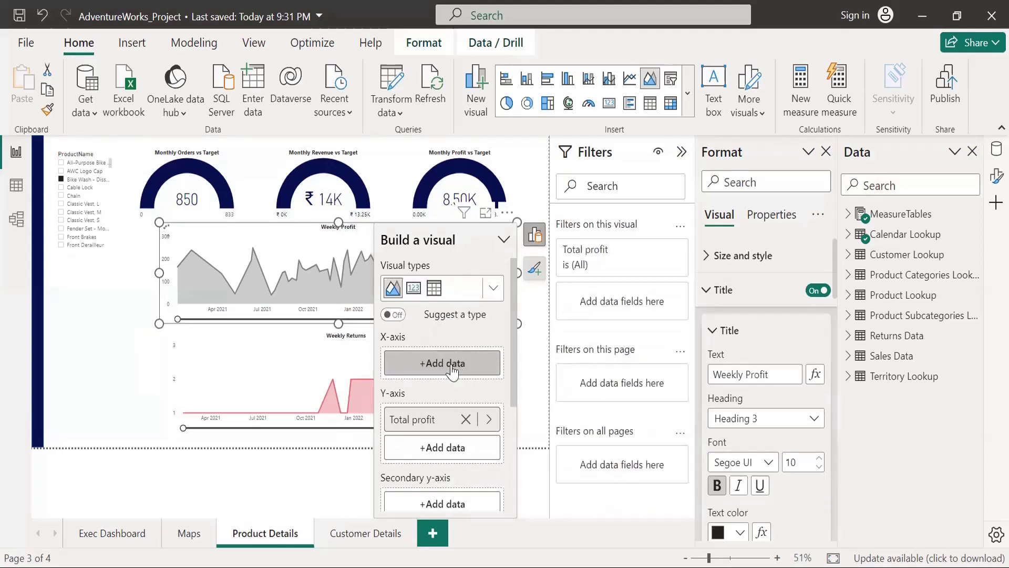
click(452, 370)
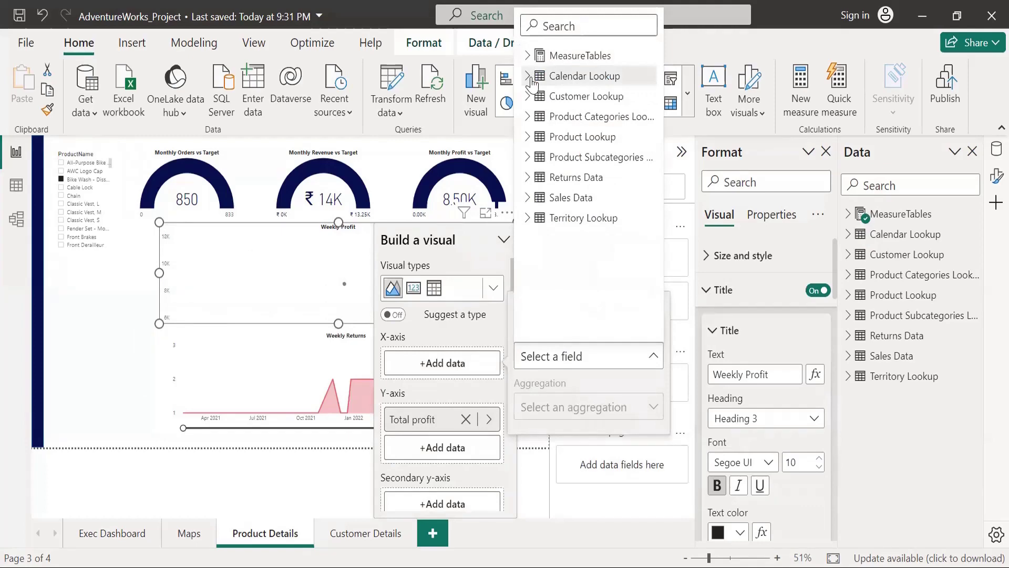
click(533, 82)
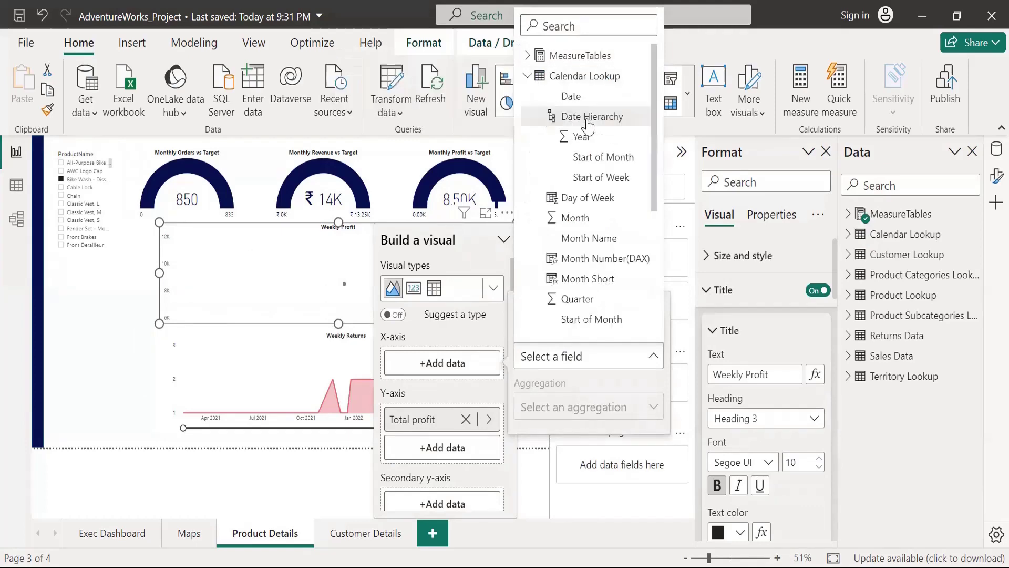
click(587, 122)
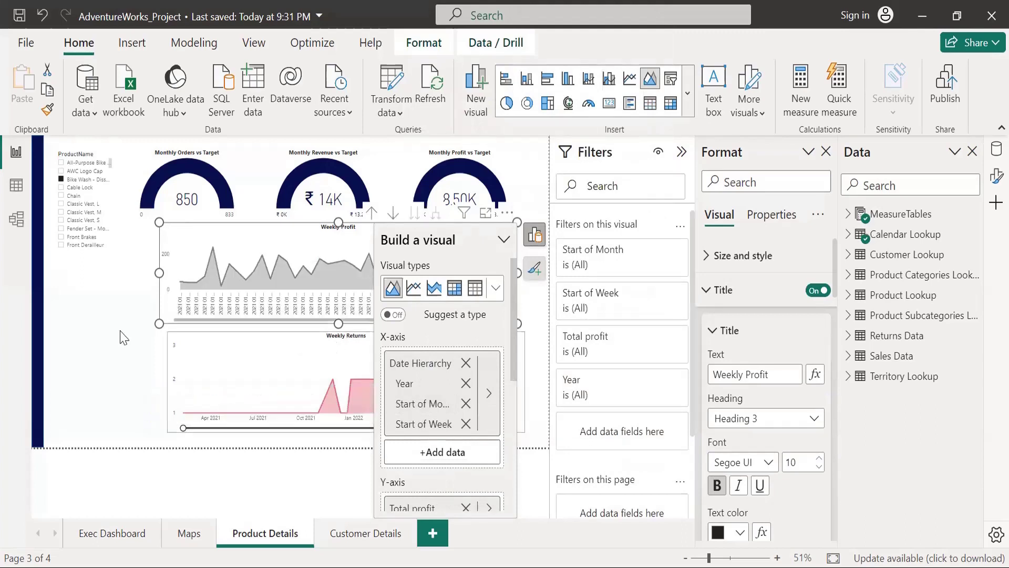
key(Escape)
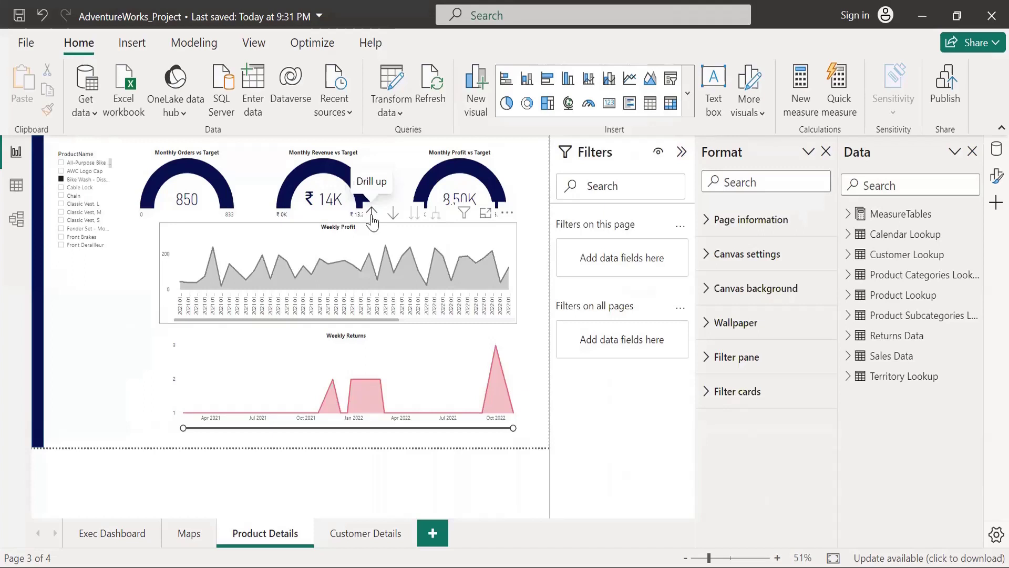
Drill the Weekly Profit chart up to the year level and expand it back down through month to week
click(371, 213)
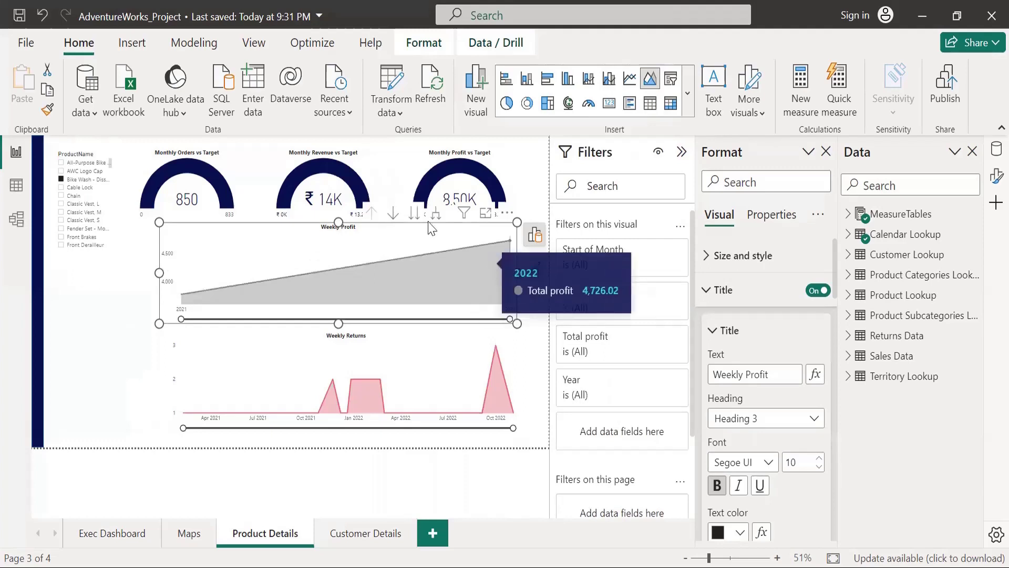
key(Escape)
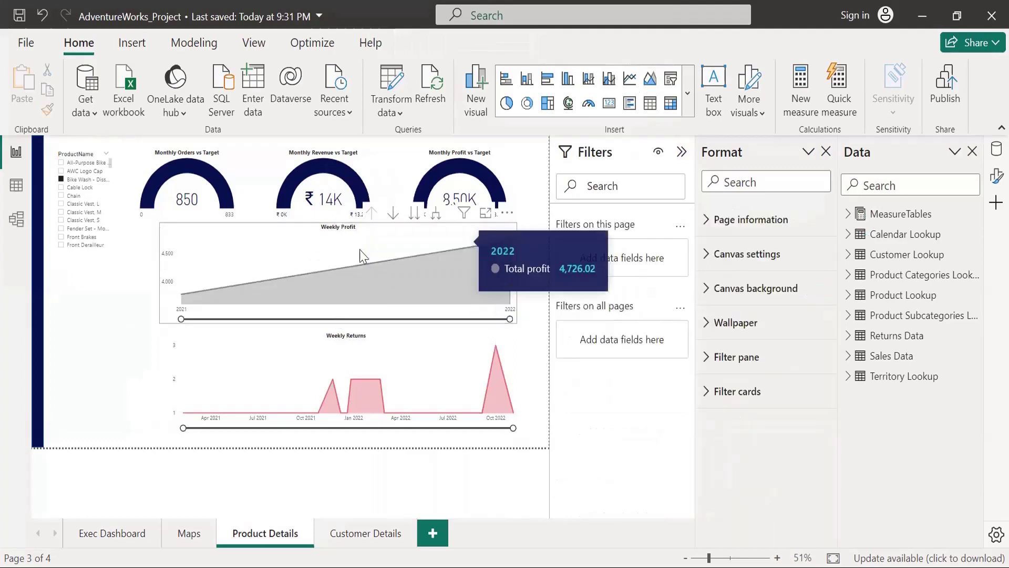
click(436, 217)
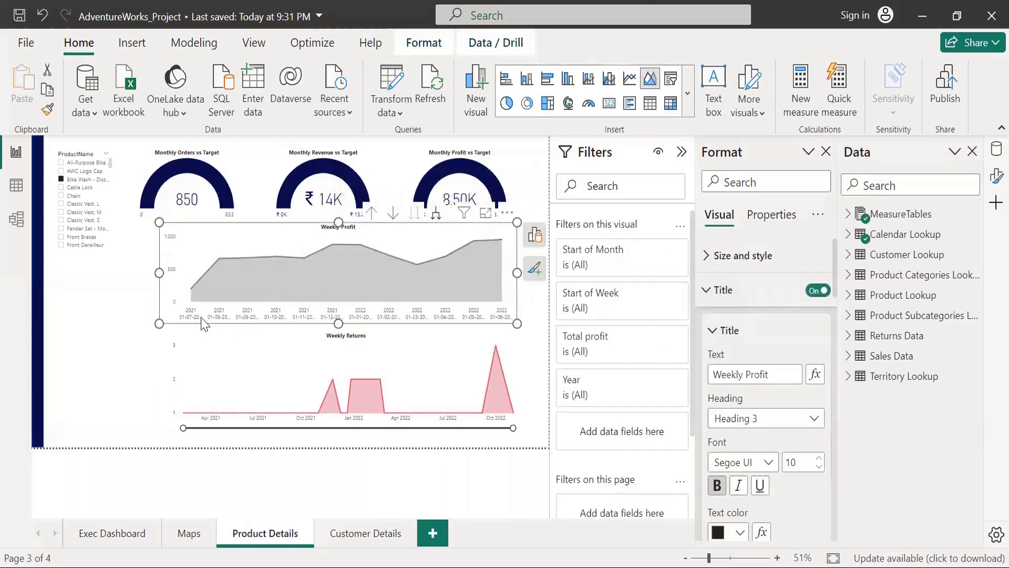
click(435, 216)
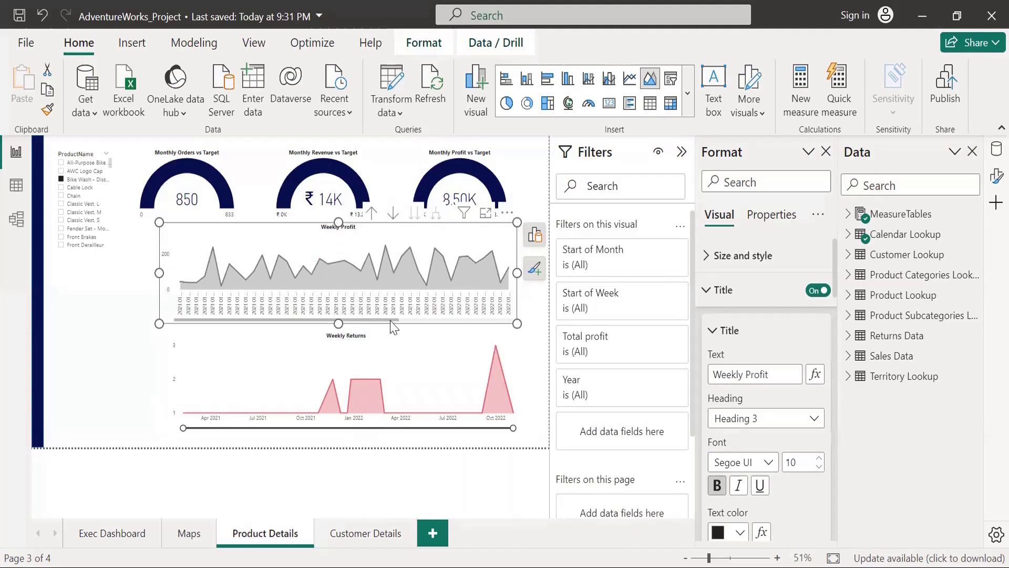
drag(389, 321, 242, 340)
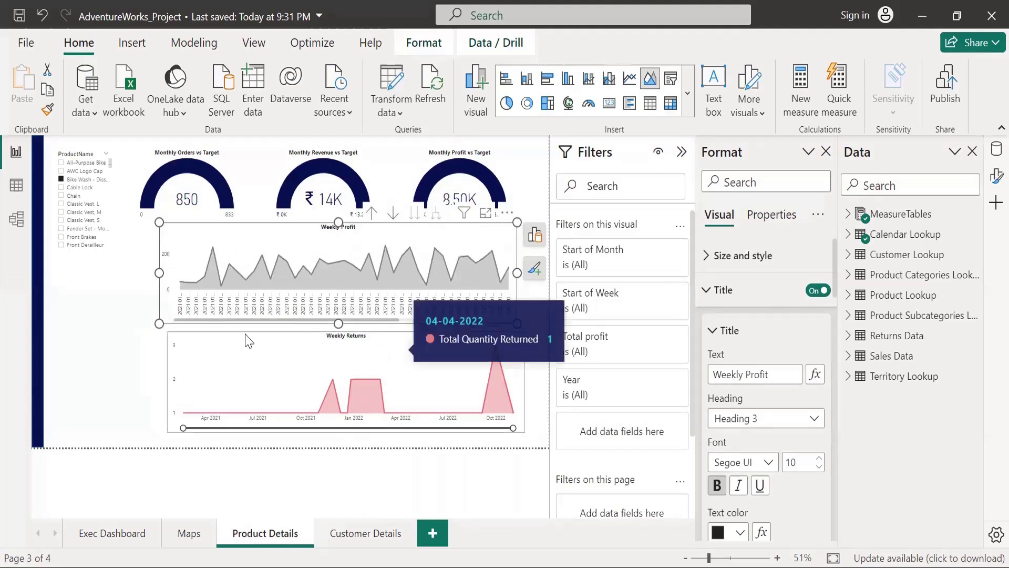
mouse_move(366, 270)
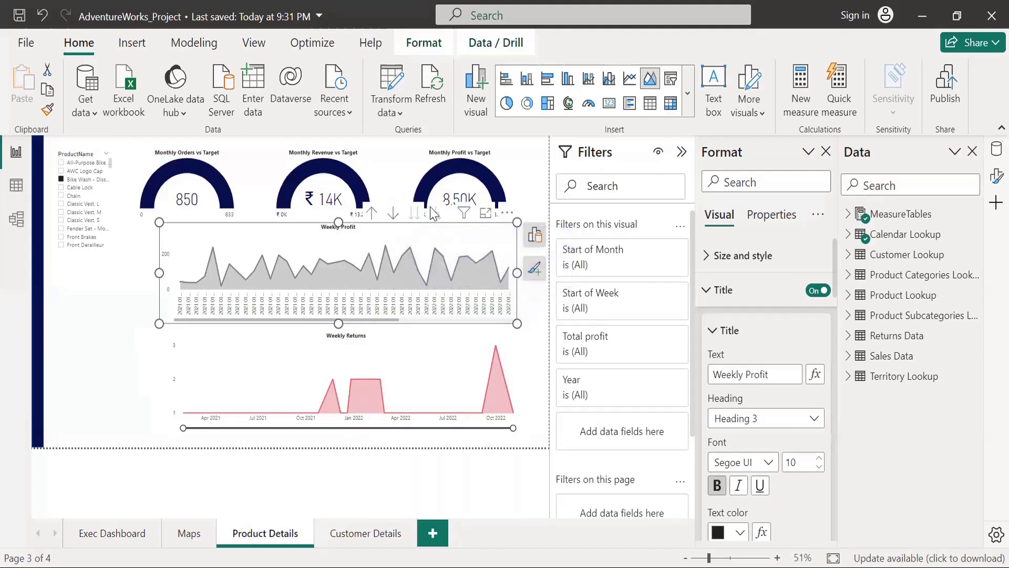
Drill the Weekly Profit chart up to the year level, go down the date hierarchy to week, and return to the month level
click(371, 215)
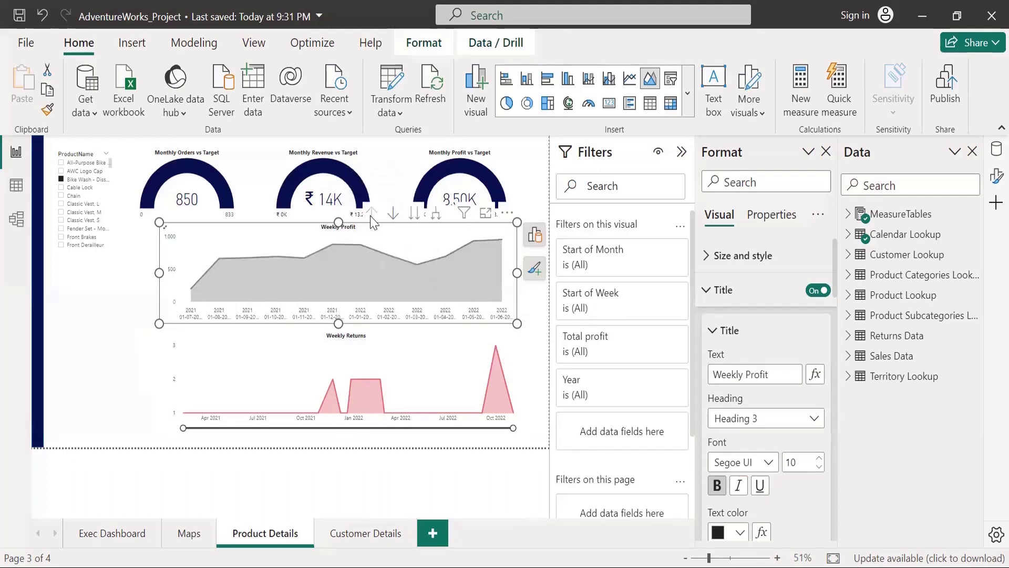
click(371, 215)
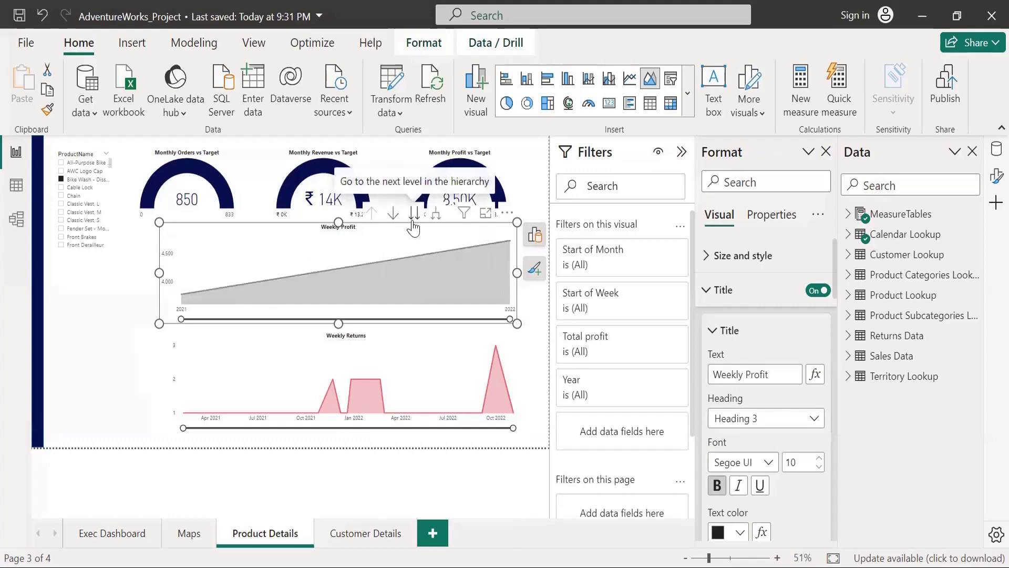
click(413, 225)
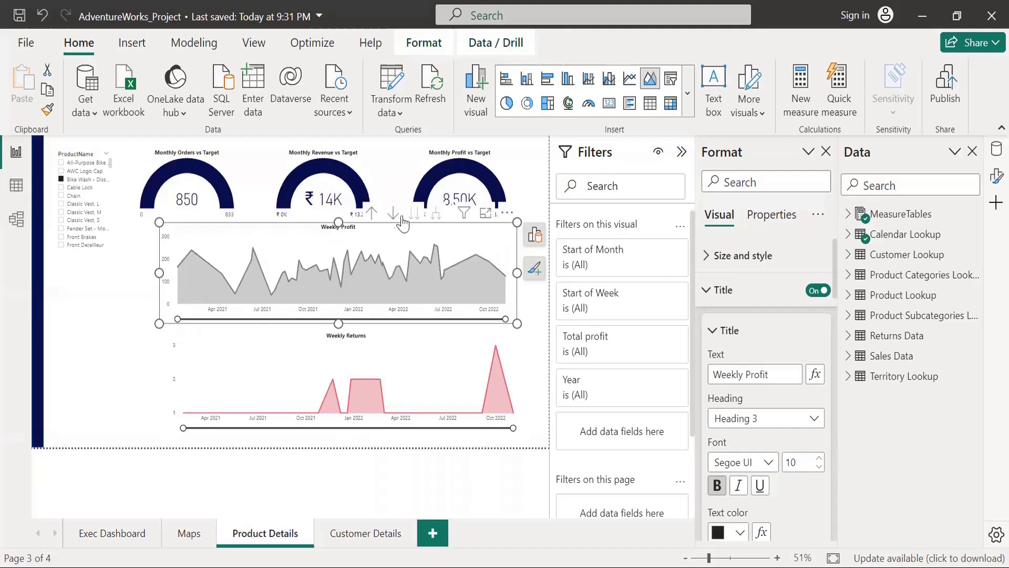
click(394, 217)
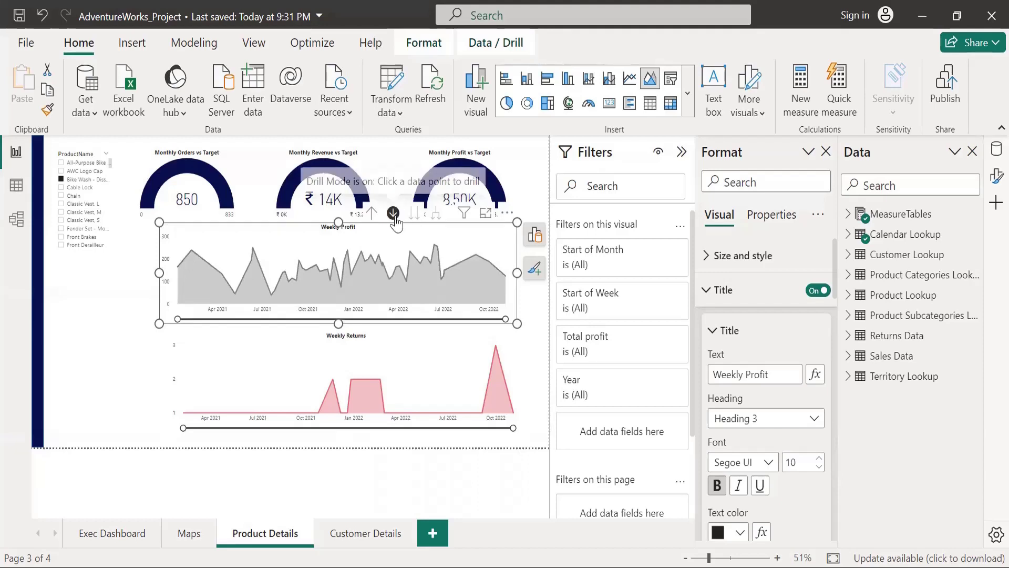
click(395, 215)
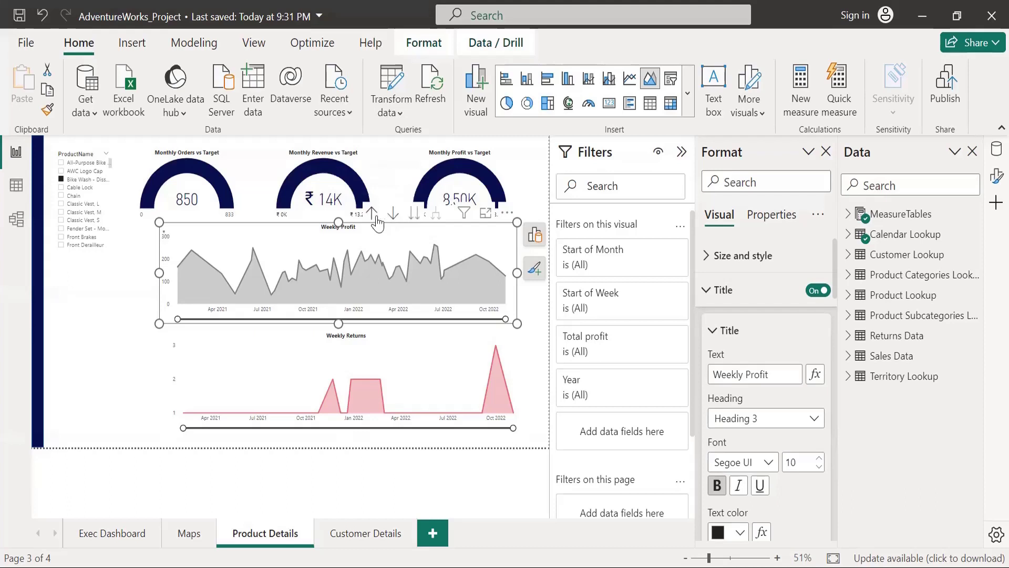
click(376, 220)
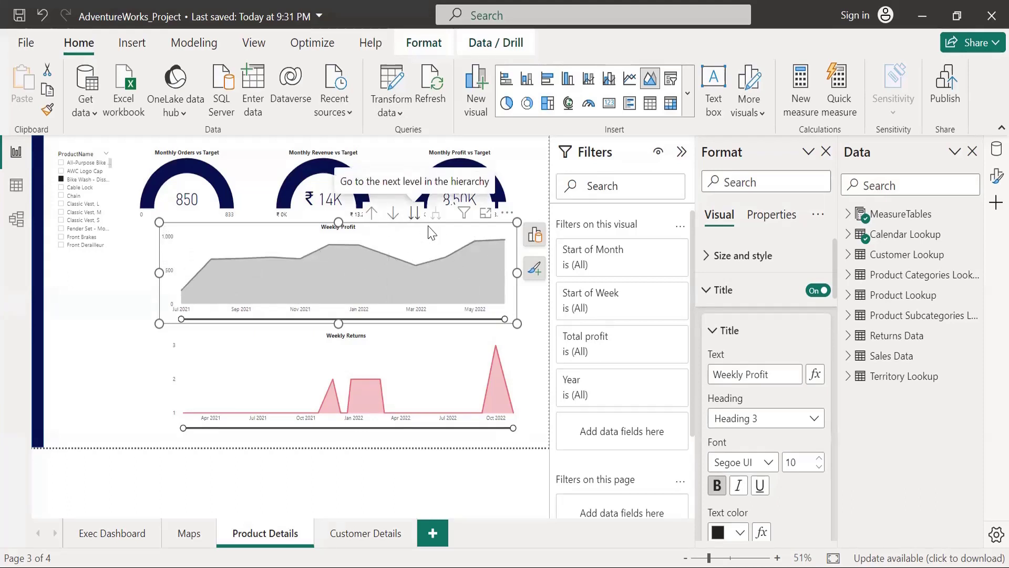
mouse_move(460, 269)
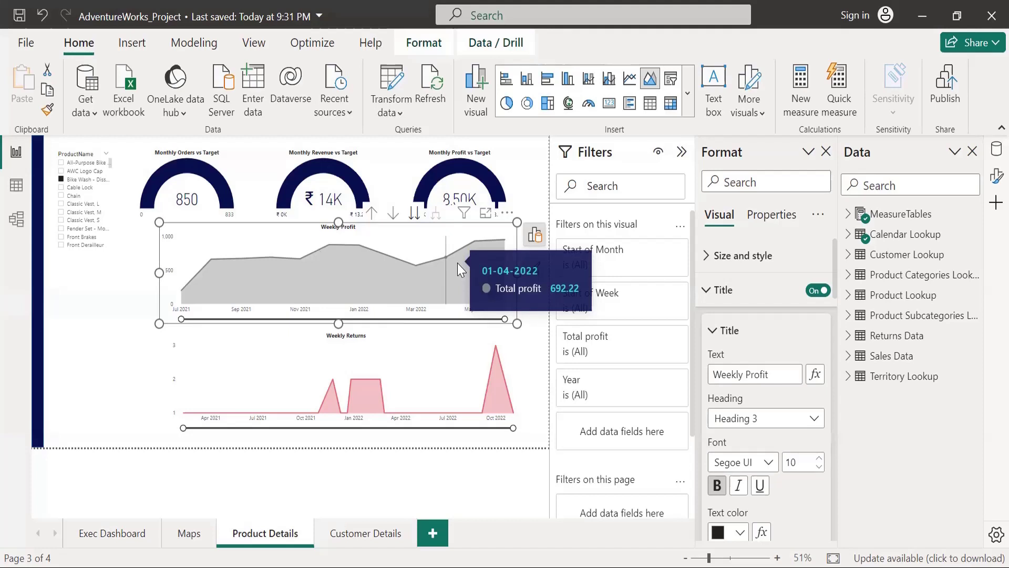
Replace Start of Week with the Date Hierarchy from Calendar Lookup on the Weekly Returns chart's X-axis
click(177, 376)
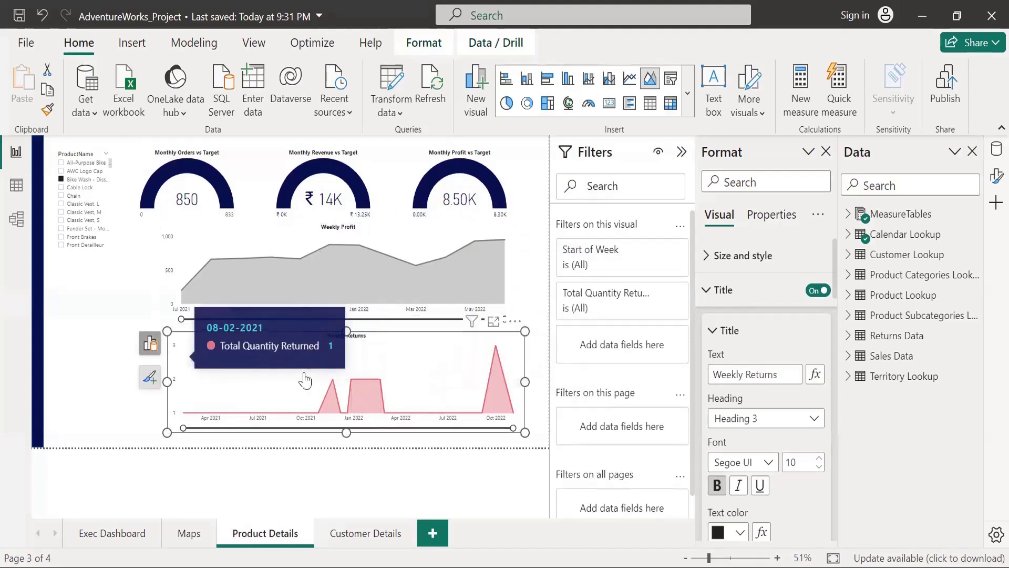
click(150, 346)
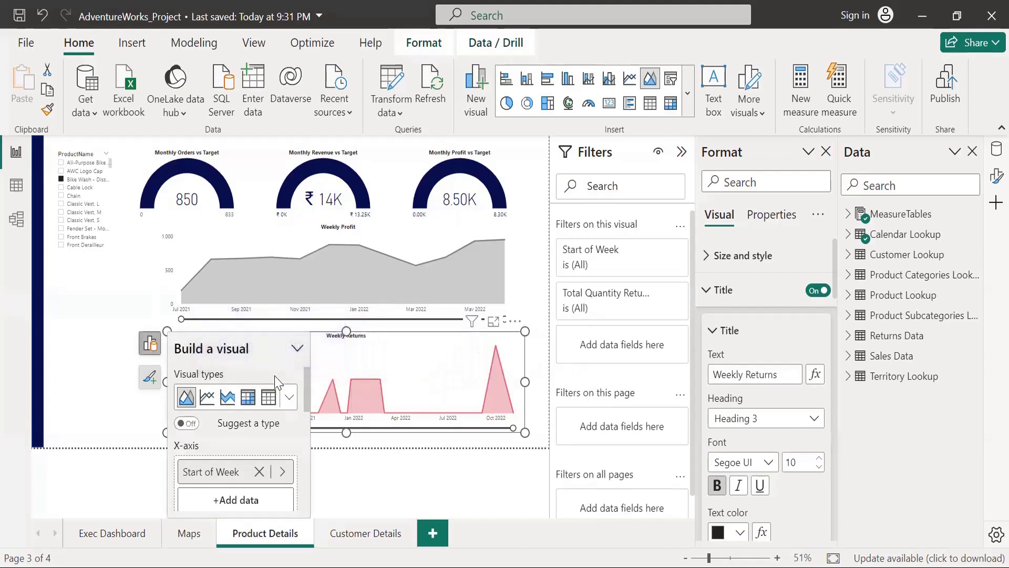
click(259, 472)
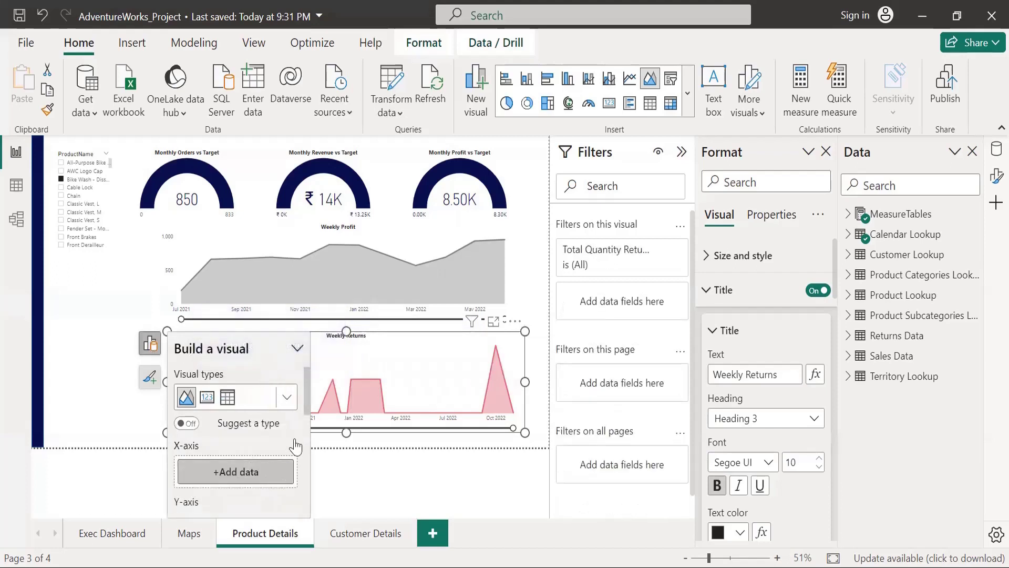
click(281, 471)
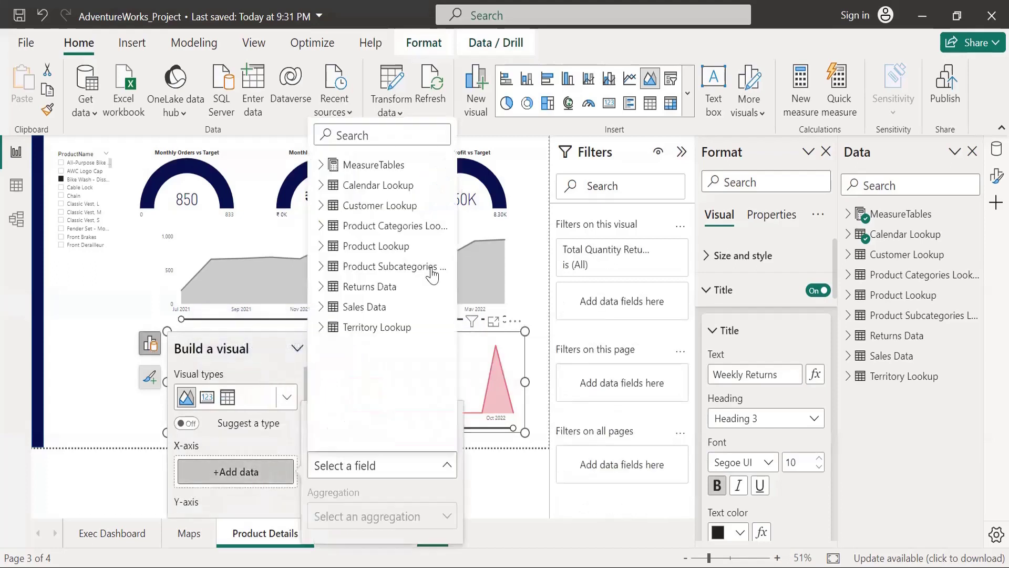
click(326, 185)
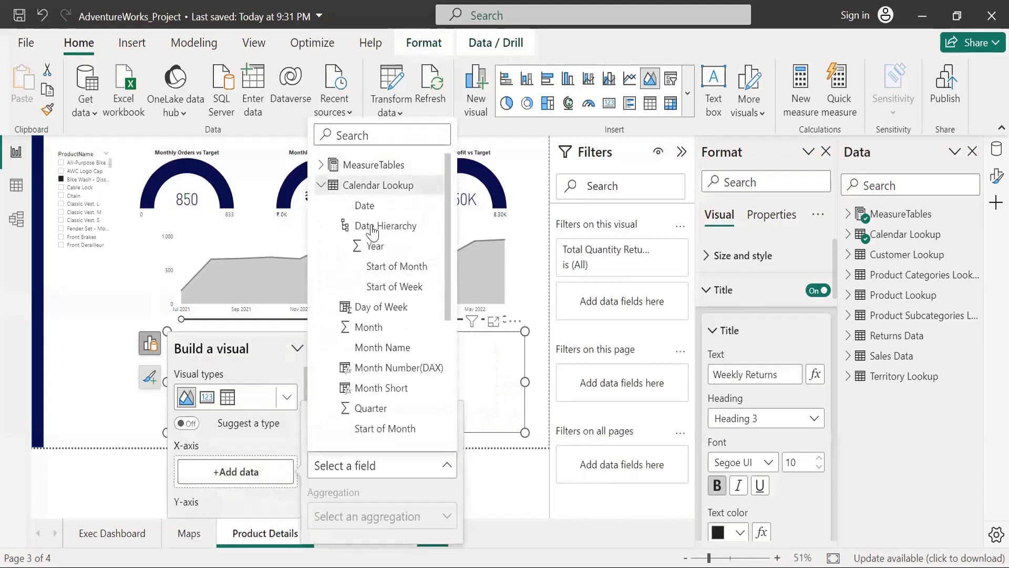
click(279, 433)
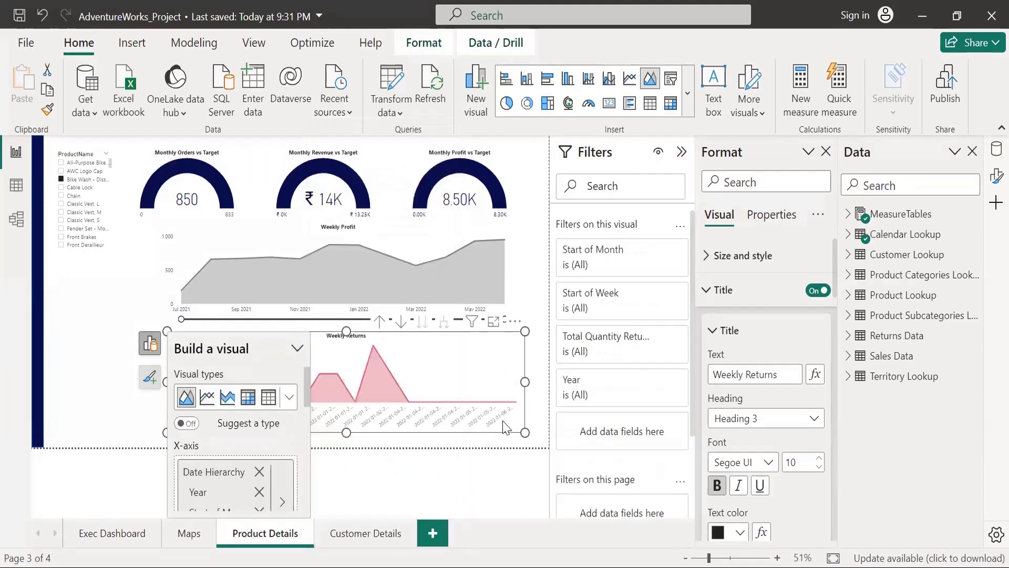
click(540, 418)
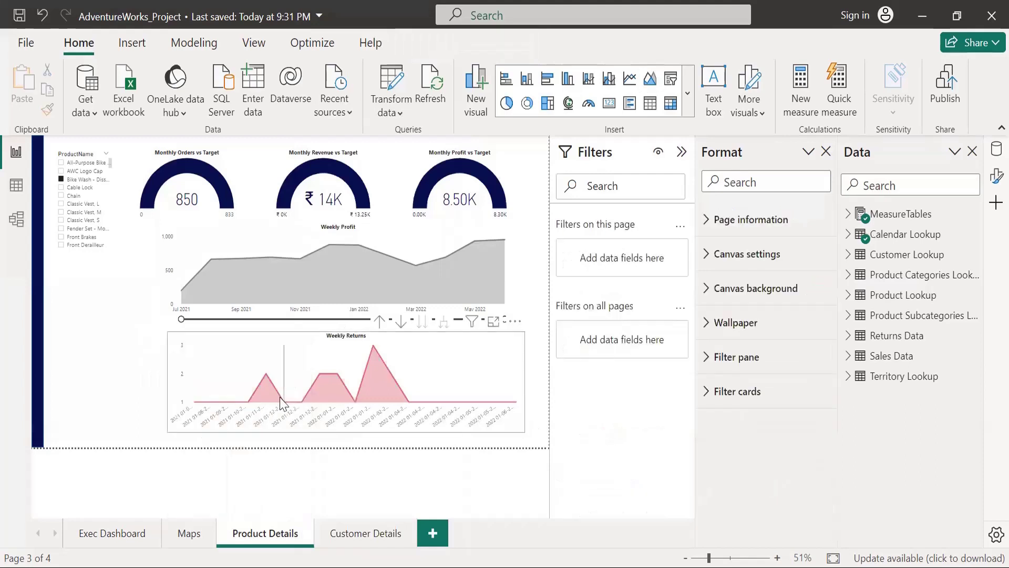
Turn on drill mode for the Weekly Returns chart, drill up to year, and go down to the month level
click(402, 322)
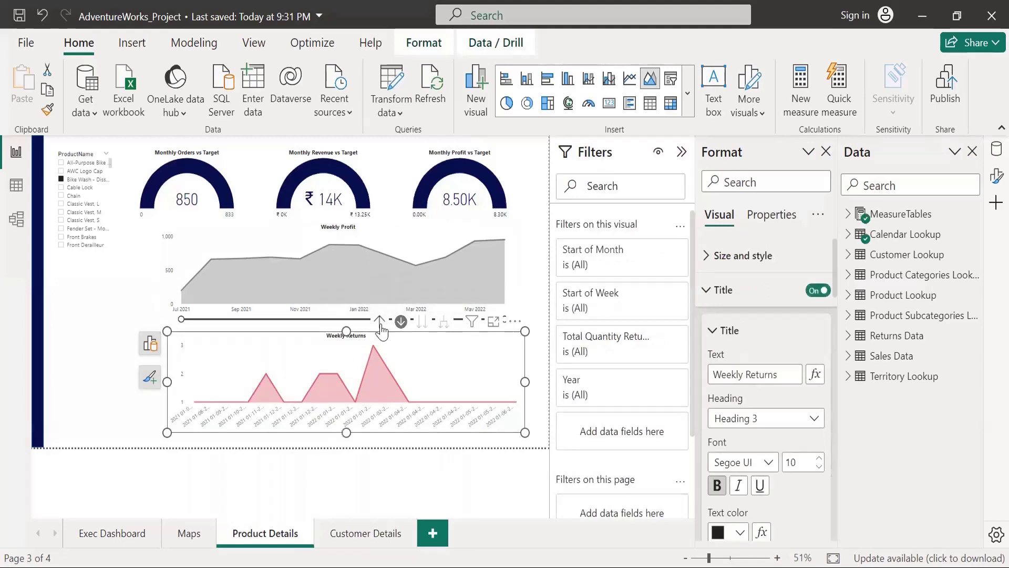
click(379, 322)
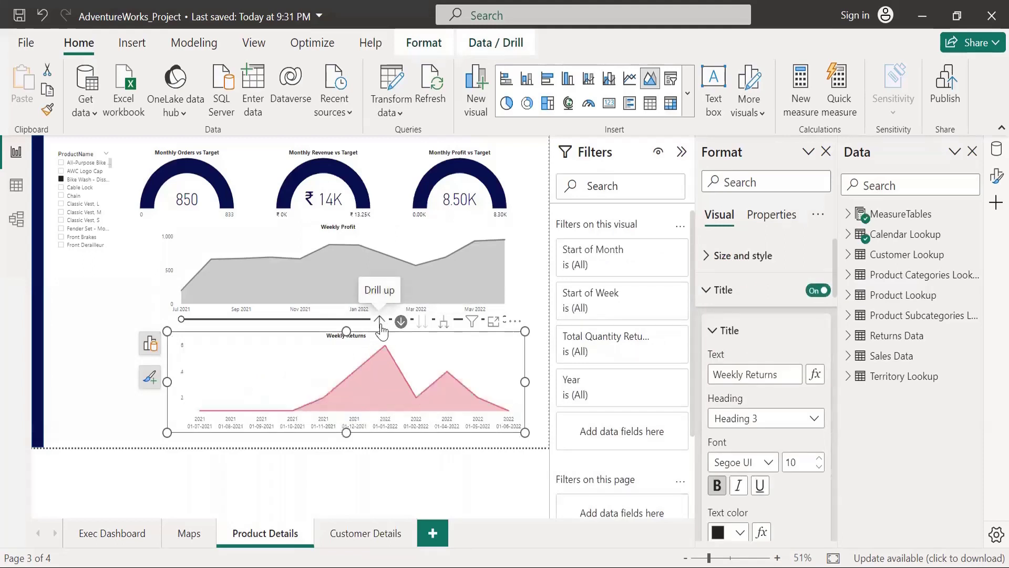
click(380, 322)
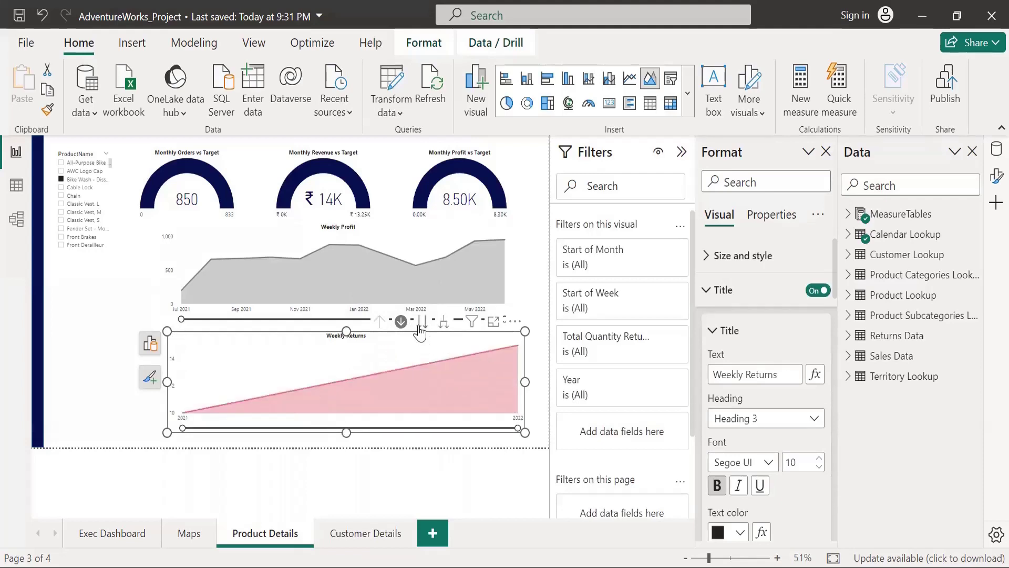
click(444, 321)
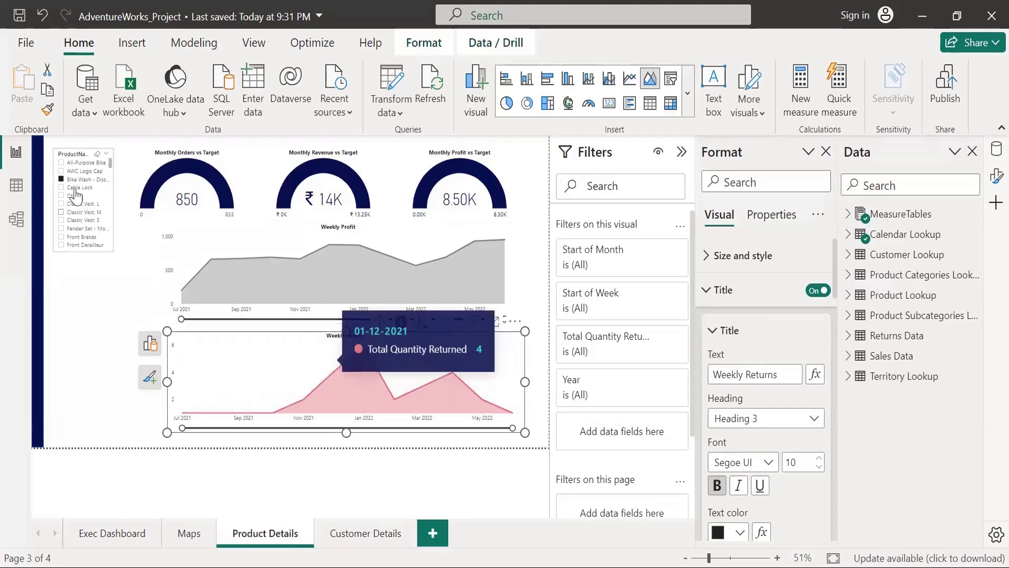
Filter the Product Details page to AWC Logo Cap with the ProductName slicer
click(61, 179)
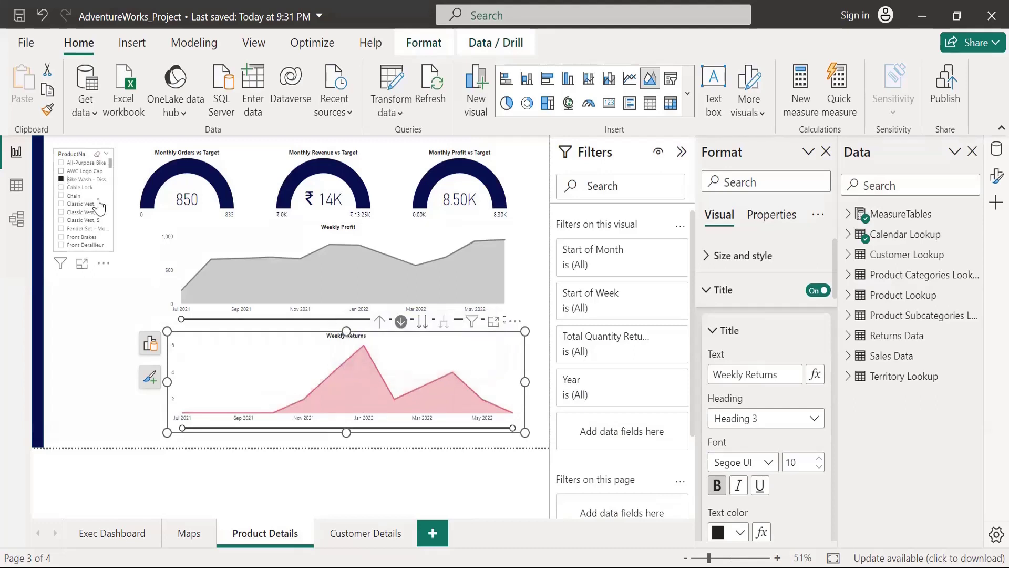
click(73, 171)
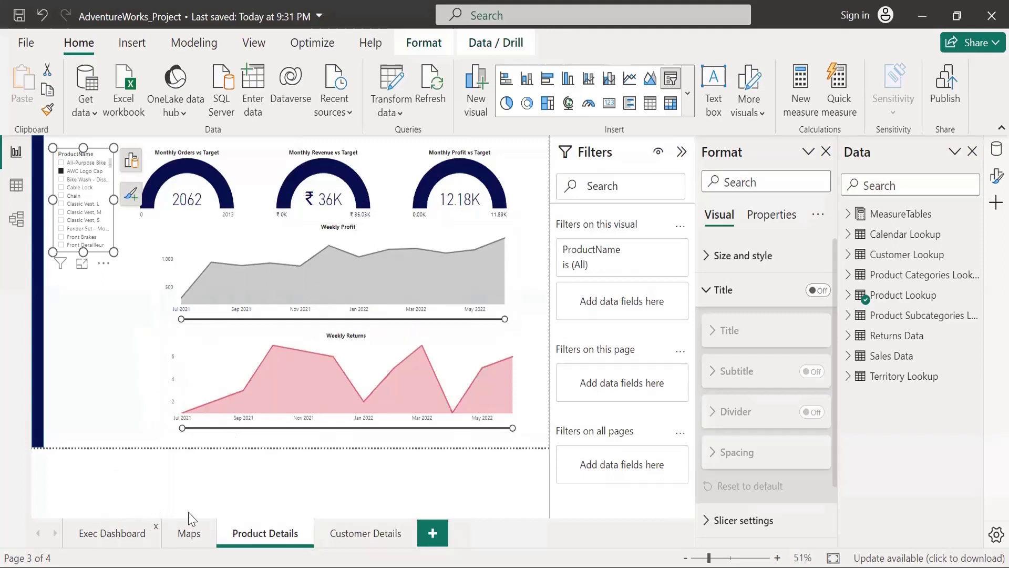
On the Exec Dashboard page, replace Start of Week with Year from Calendar Lookup on the Weekly Revenue chart's X-axis
click(138, 534)
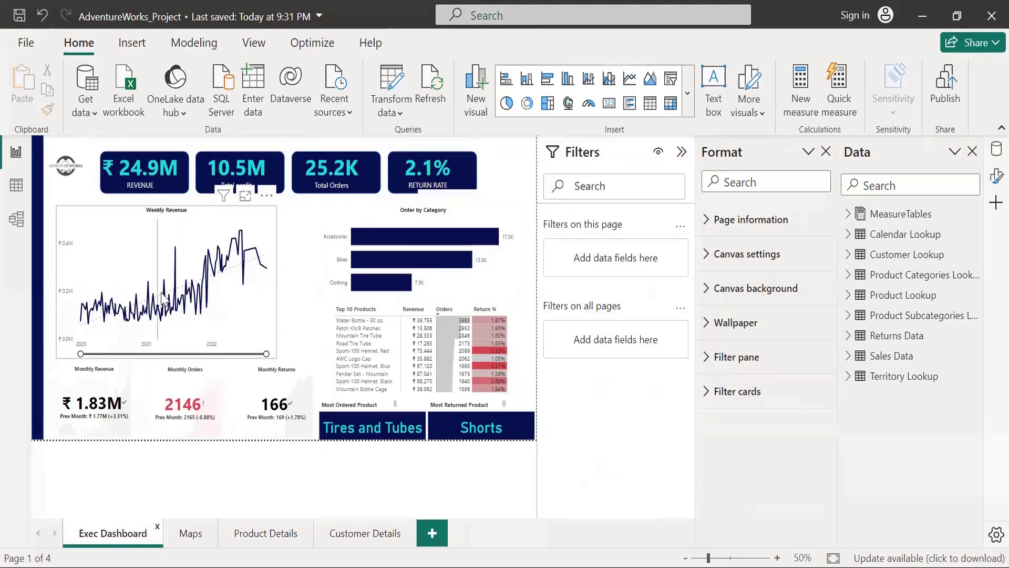
mouse_move(178, 295)
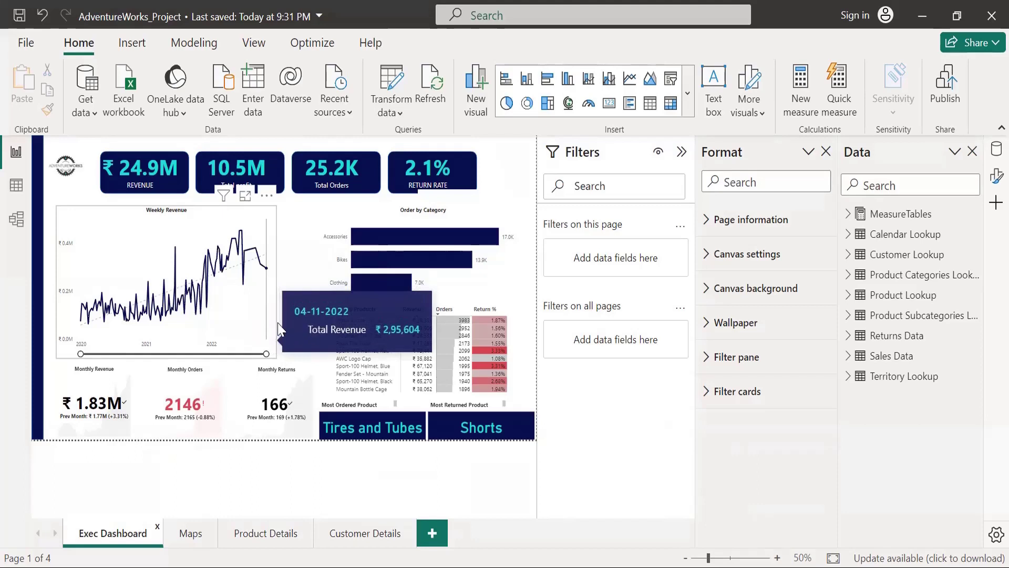
click(307, 321)
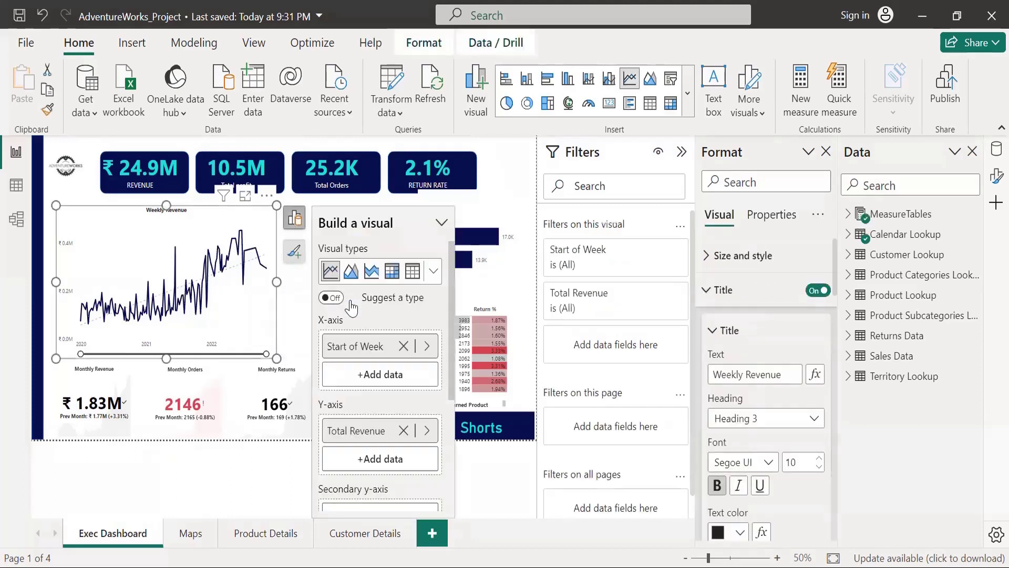
click(403, 346)
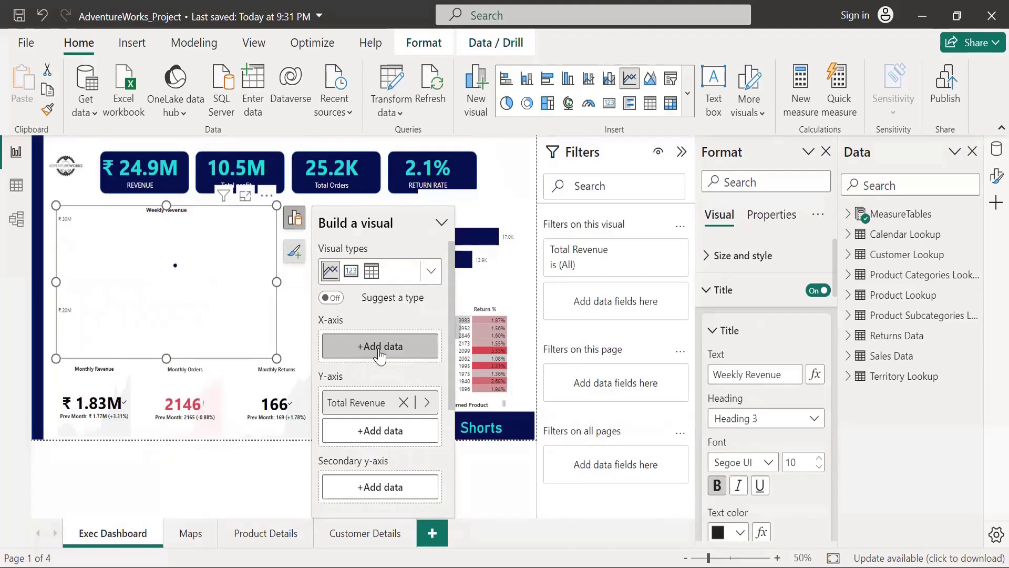
click(381, 356)
click(465, 68)
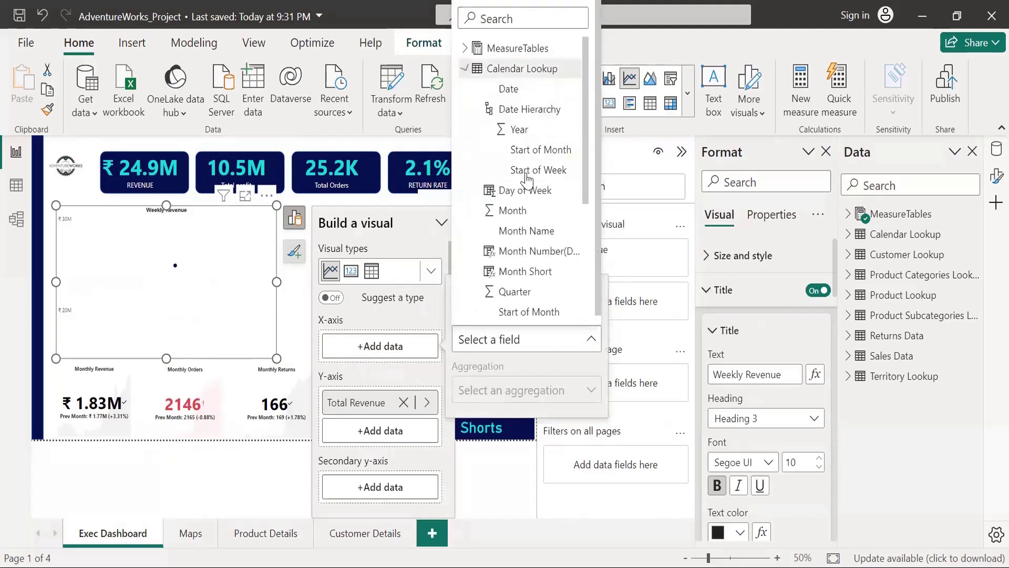
click(381, 348)
click(377, 349)
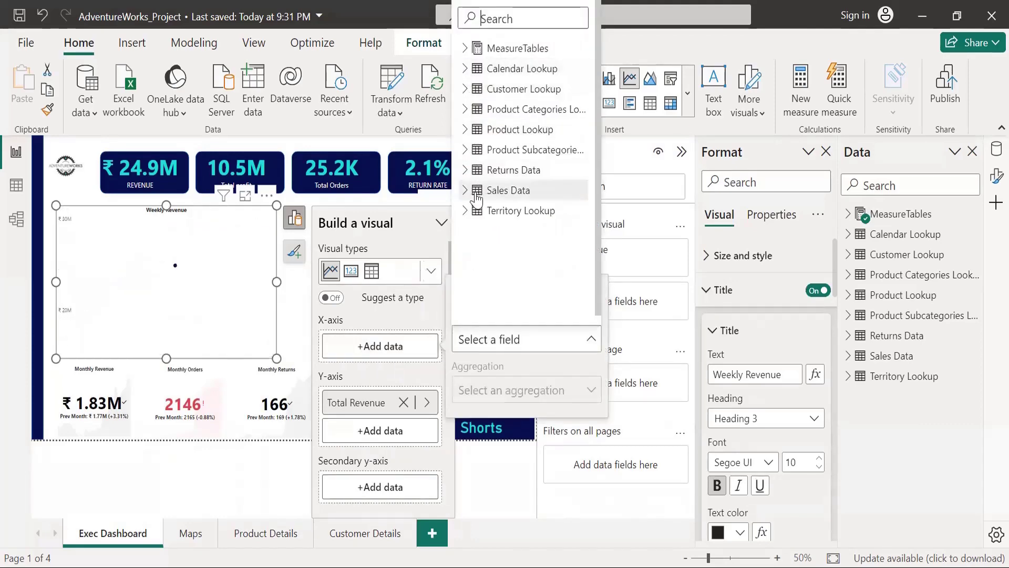
click(465, 69)
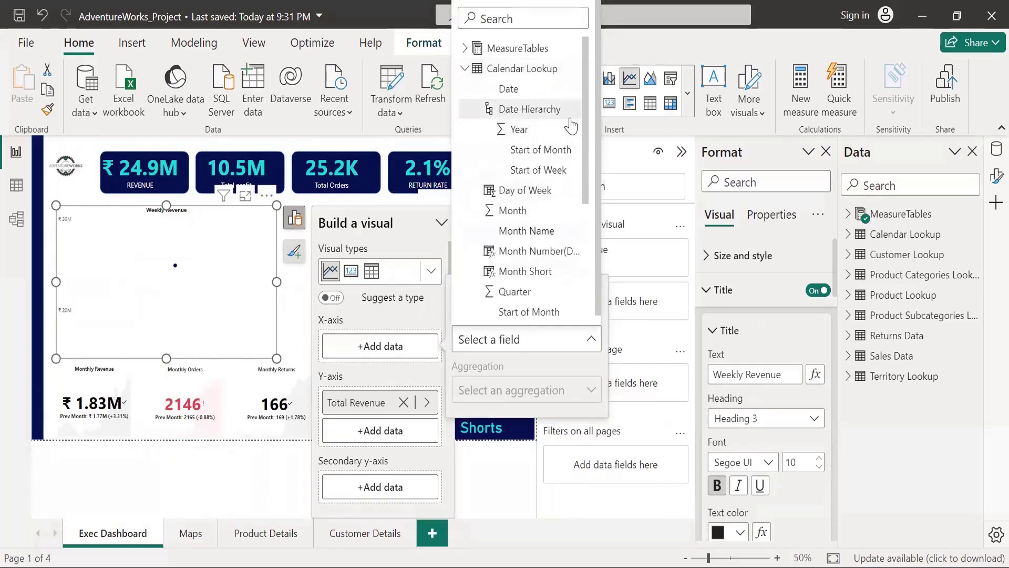
scroll(588, 224, down, 2)
scroll(588, 224, down, 2)
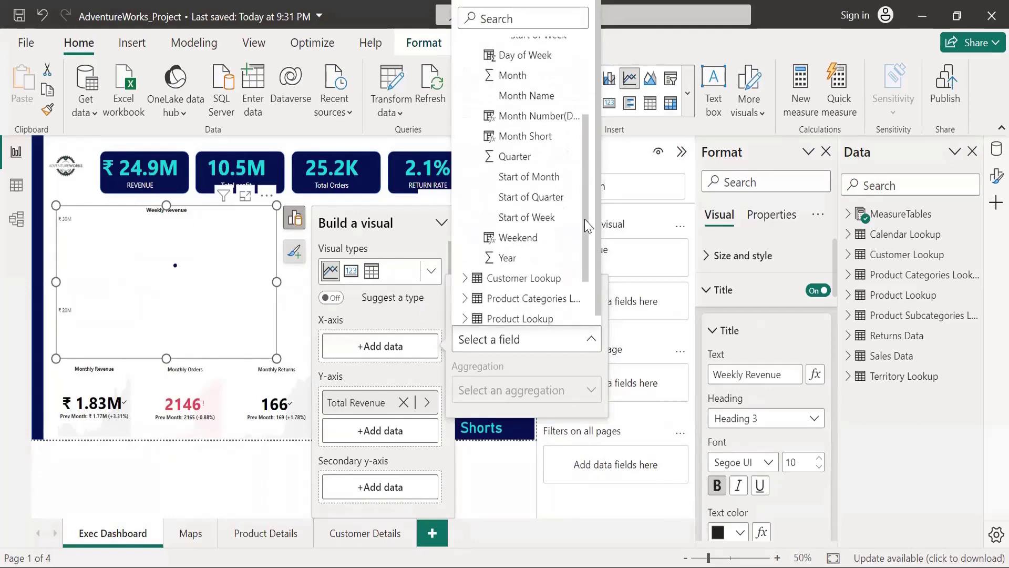
click(512, 261)
Add Start of Quarter and Start of Month from Calendar Lookup below Year on the Weekly Revenue chart's X-axis
click(383, 373)
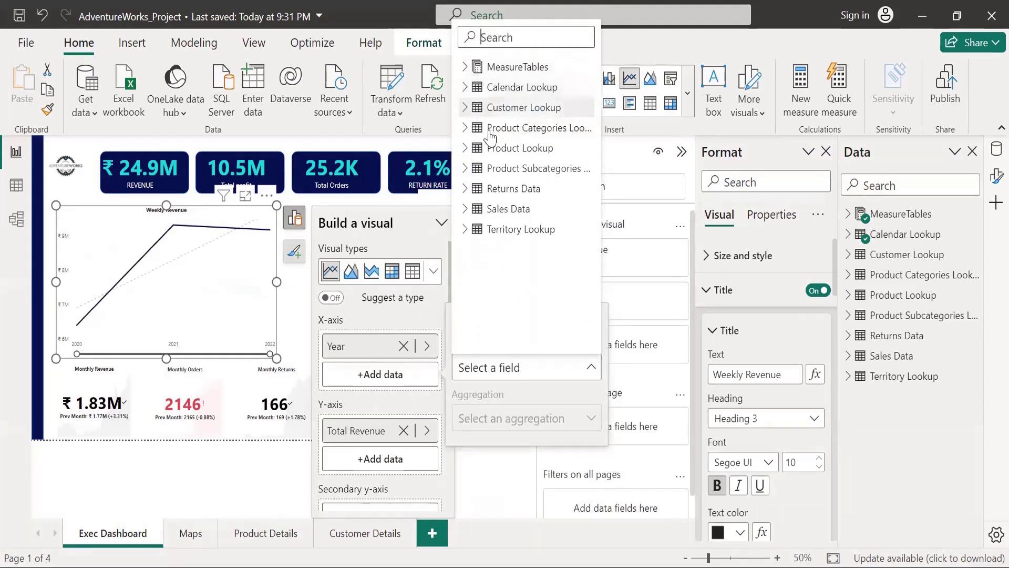
click(465, 88)
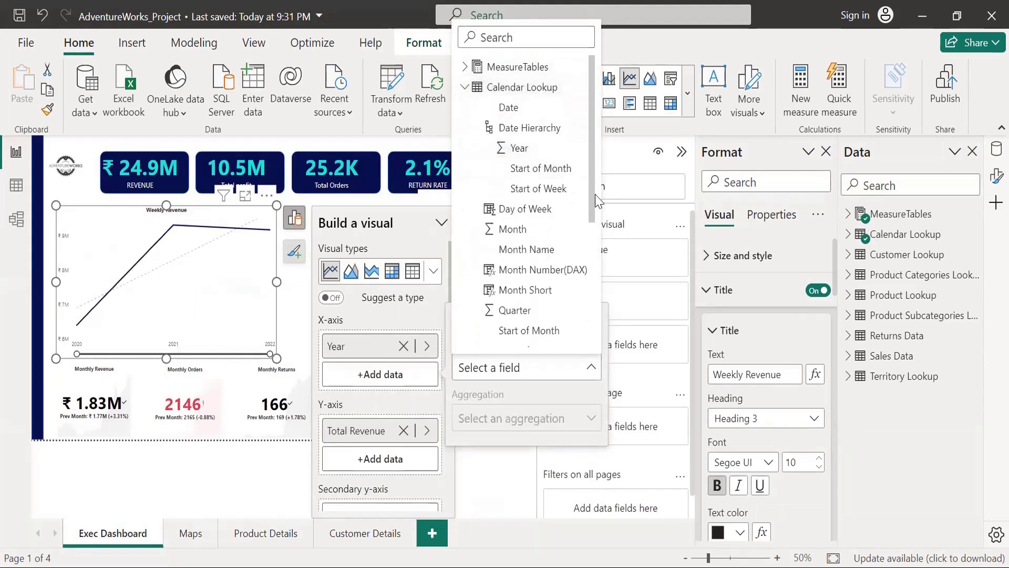
drag(596, 208, 595, 236)
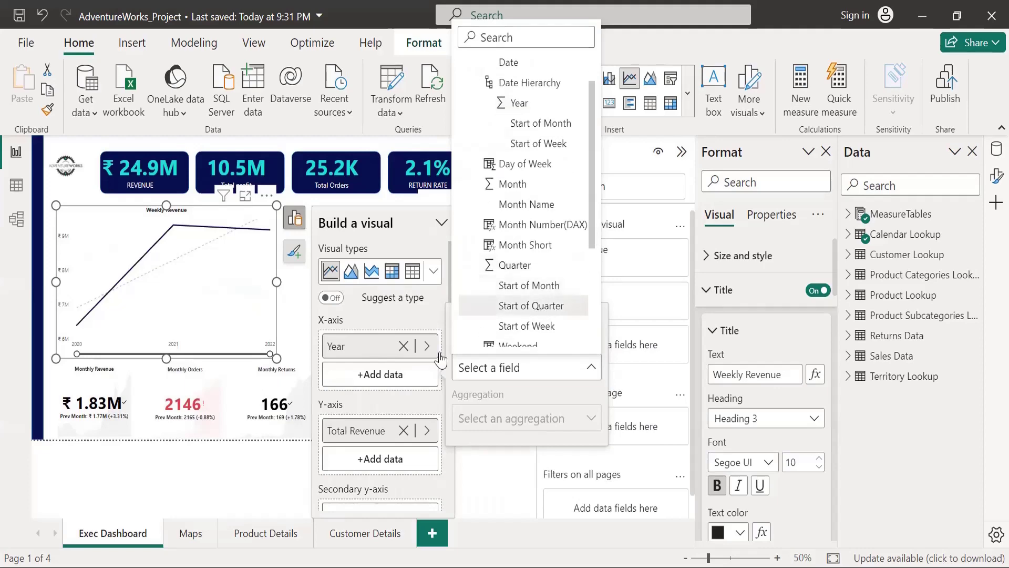
drag(441, 361, 375, 403)
click(380, 402)
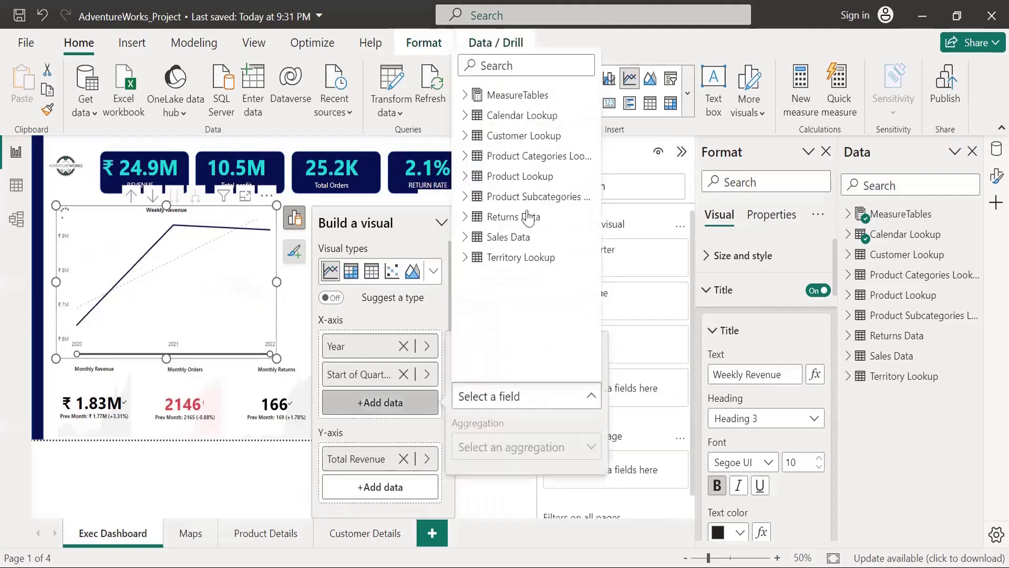
click(465, 115)
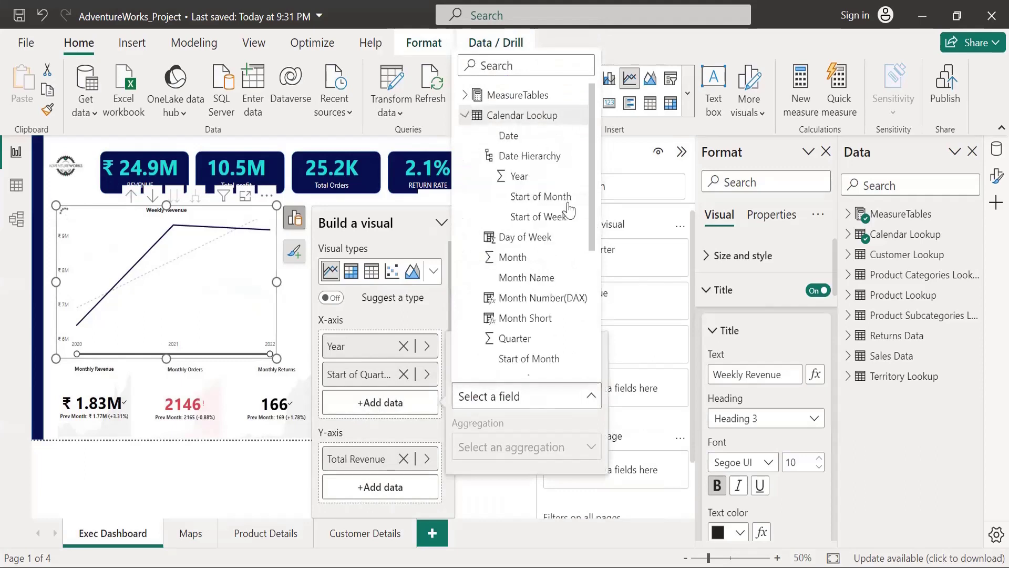
scroll(596, 245, down, 3)
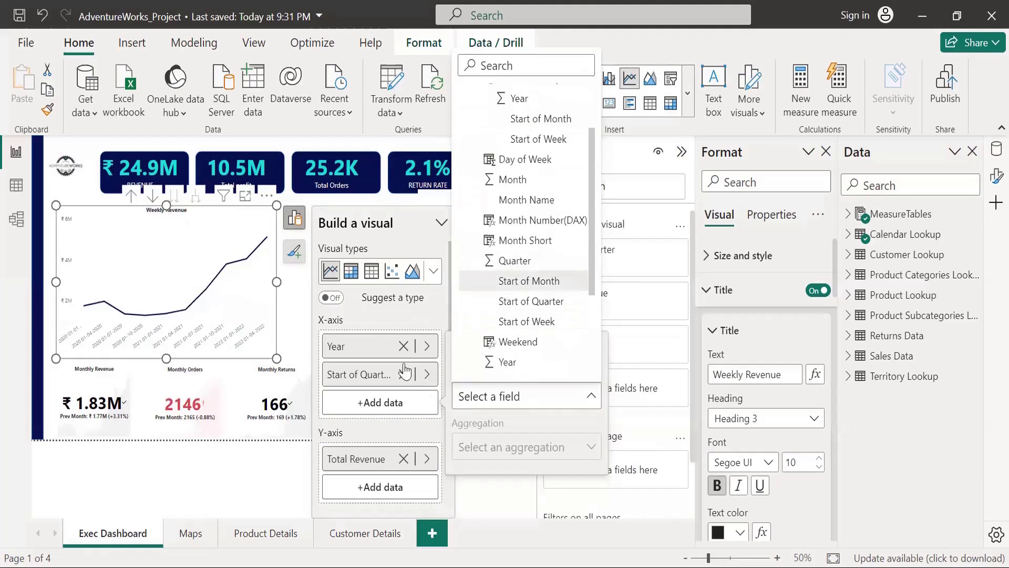
drag(405, 371, 368, 368)
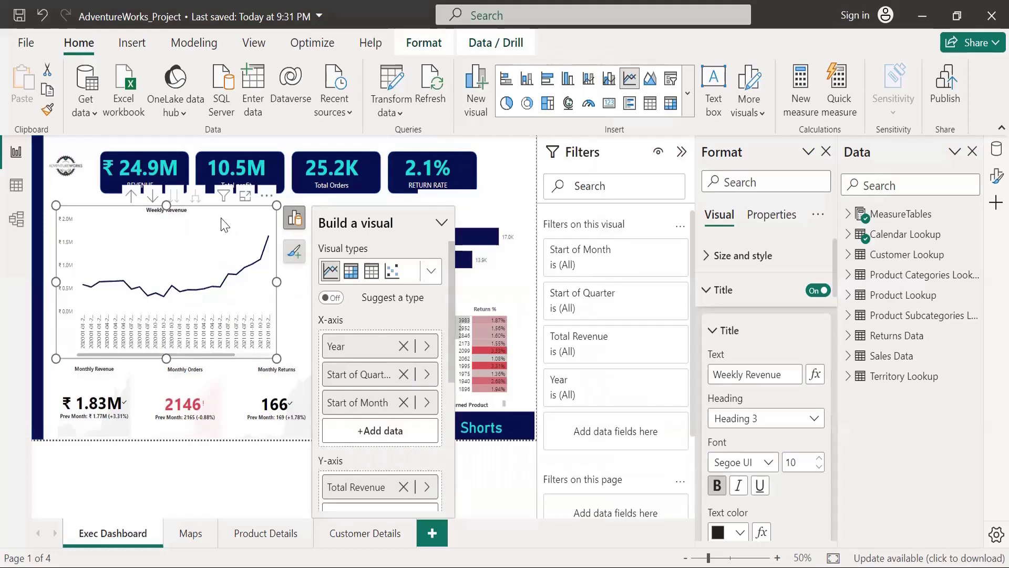
Drill the Weekly Revenue chart up from the month level to the quarter level
key(Escape)
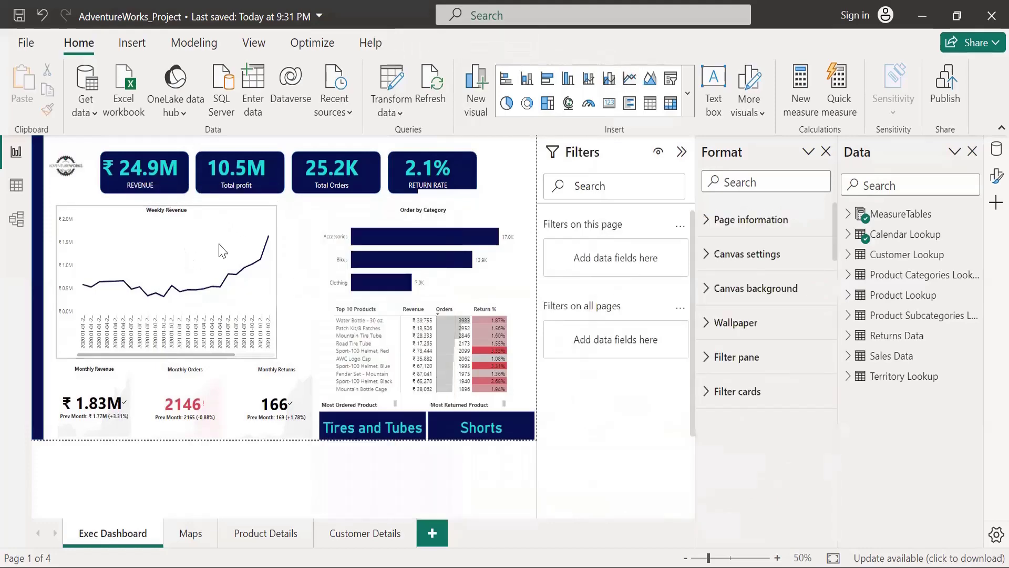
click(149, 209)
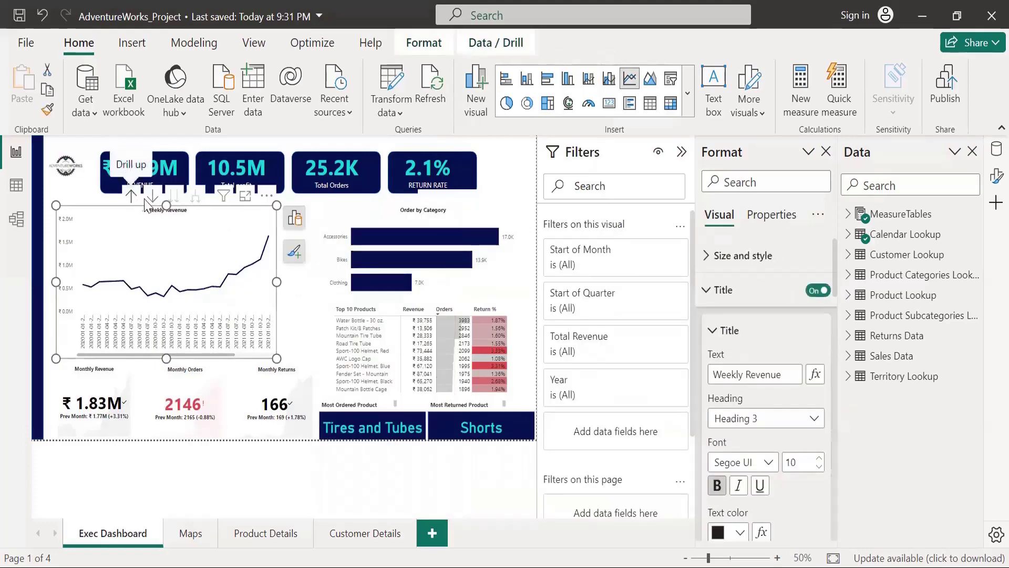
click(131, 203)
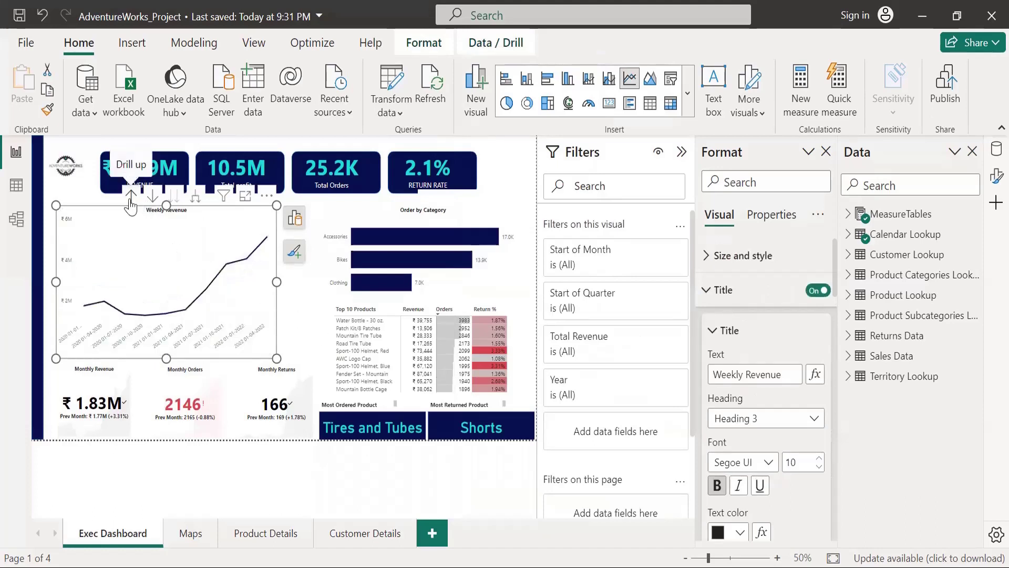
click(130, 203)
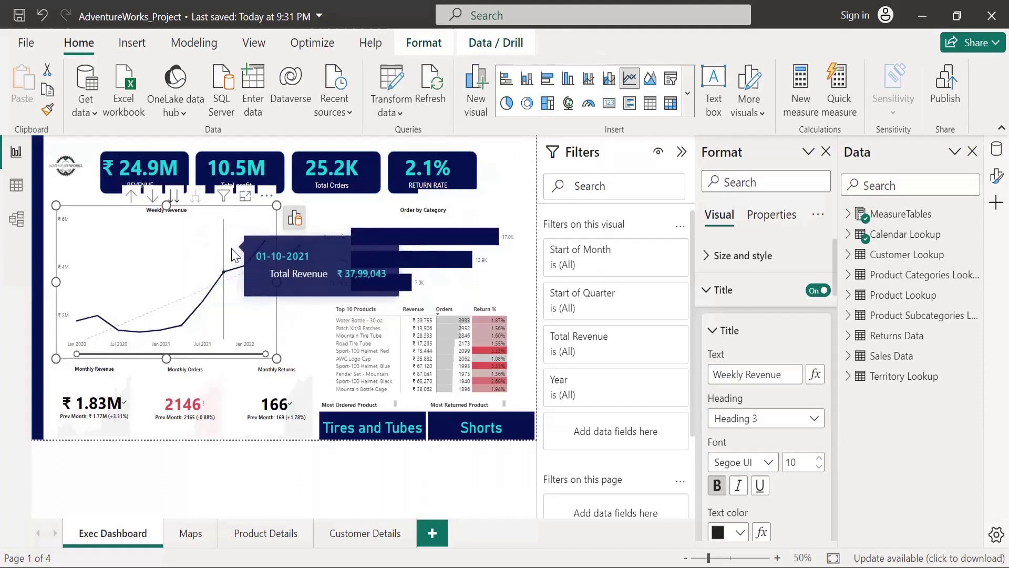
Change the Weekly Revenue chart's title to "Revenue Trending"
click(177, 210)
double_click(177, 211)
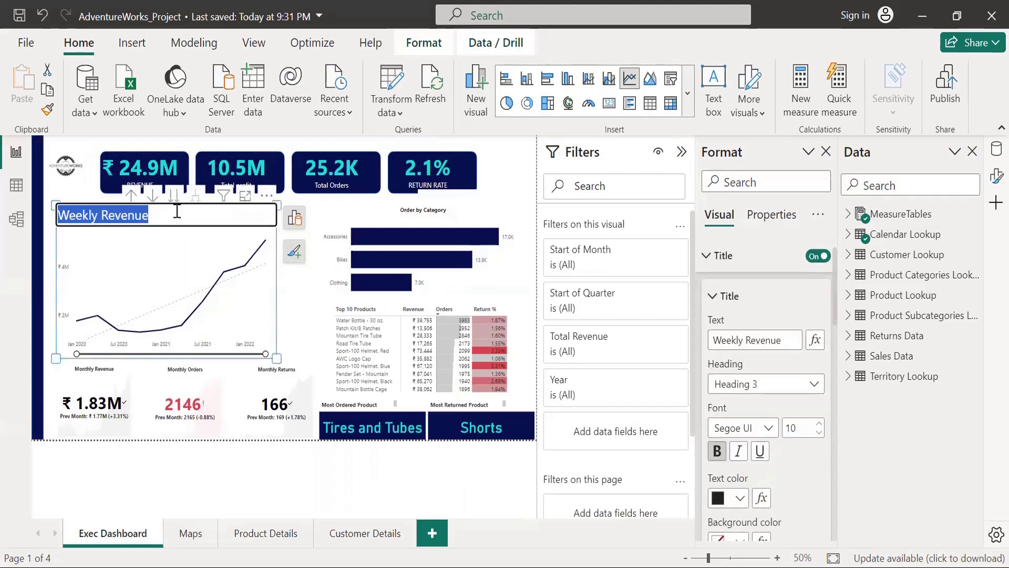
click(99, 216)
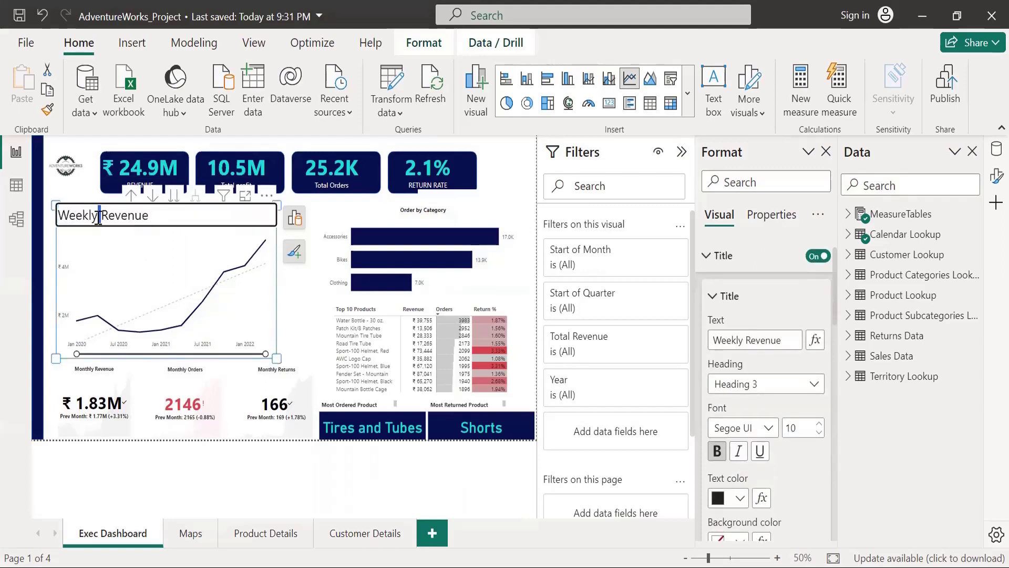
key(shift+Home)
key(BackSpace)
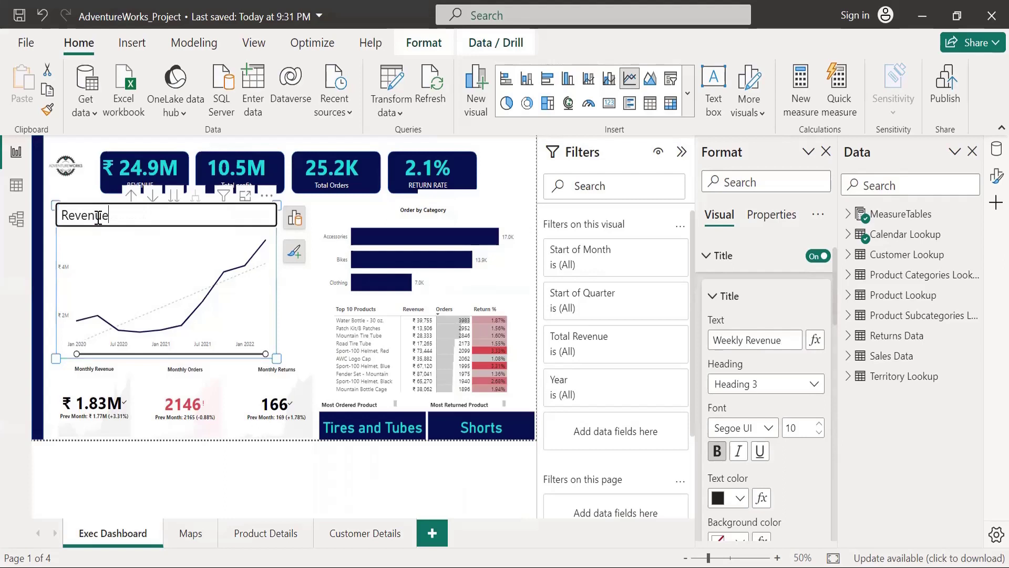
text(Trending)
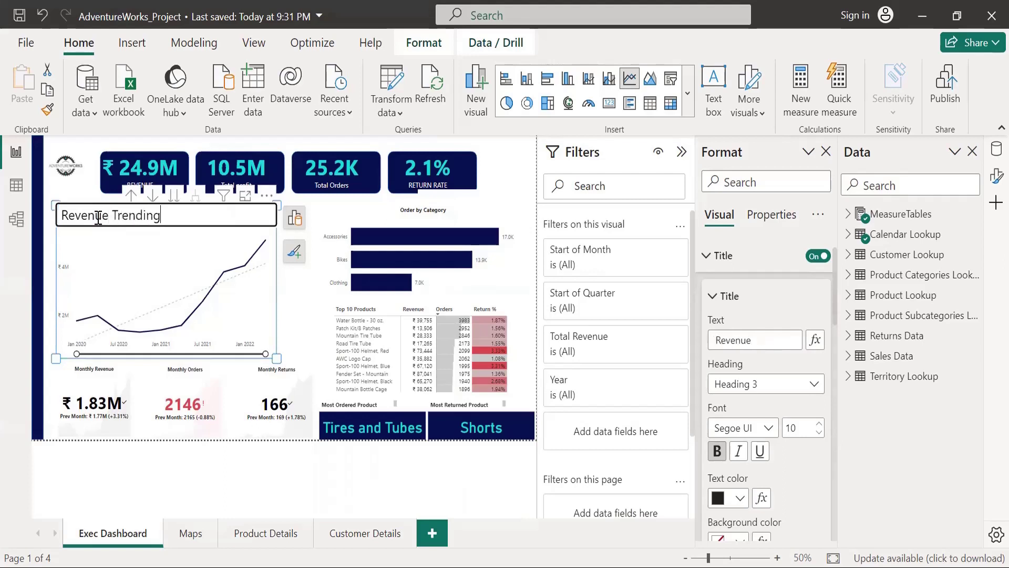
click(208, 268)
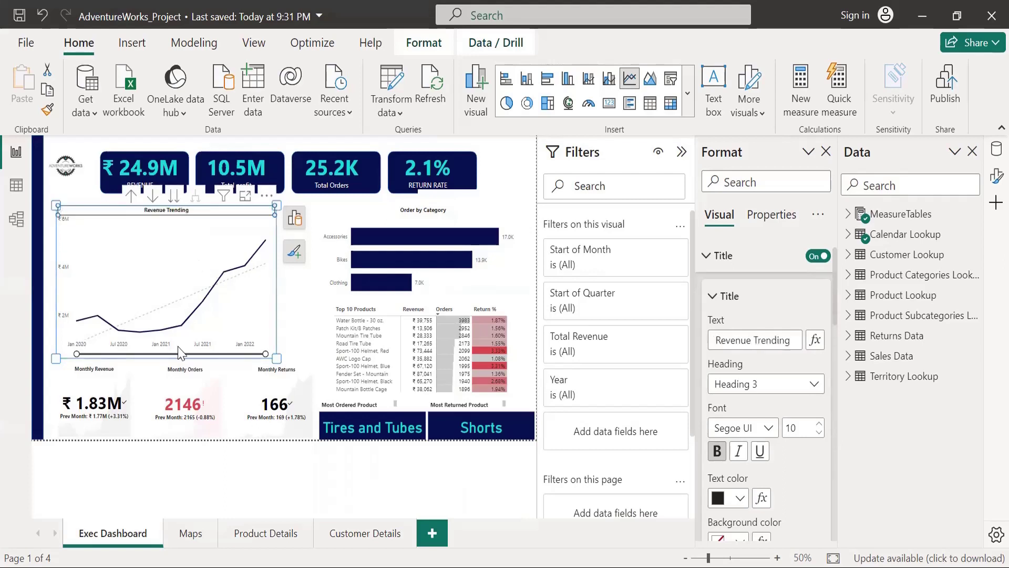
On the Product Details page, change the Weekly Profit chart's title to "Profit Trendig"
click(258, 534)
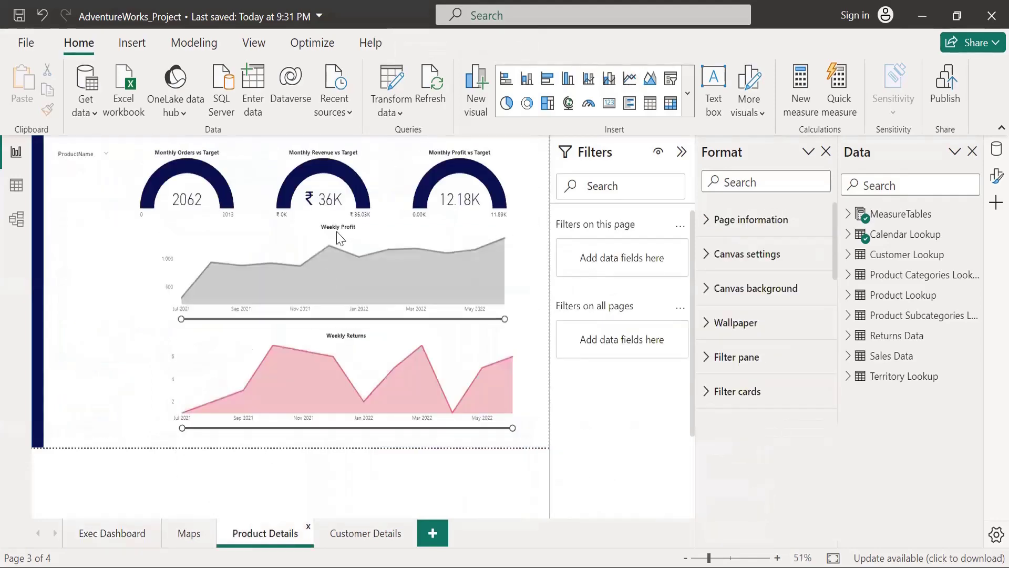
click(351, 234)
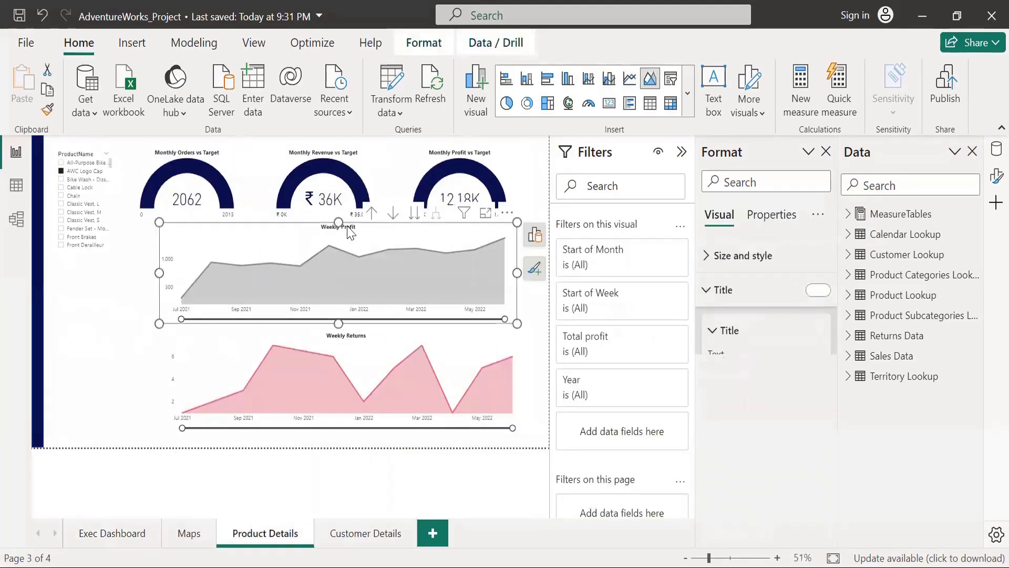
scroll(762, 368, down, 1)
triple_click(748, 340)
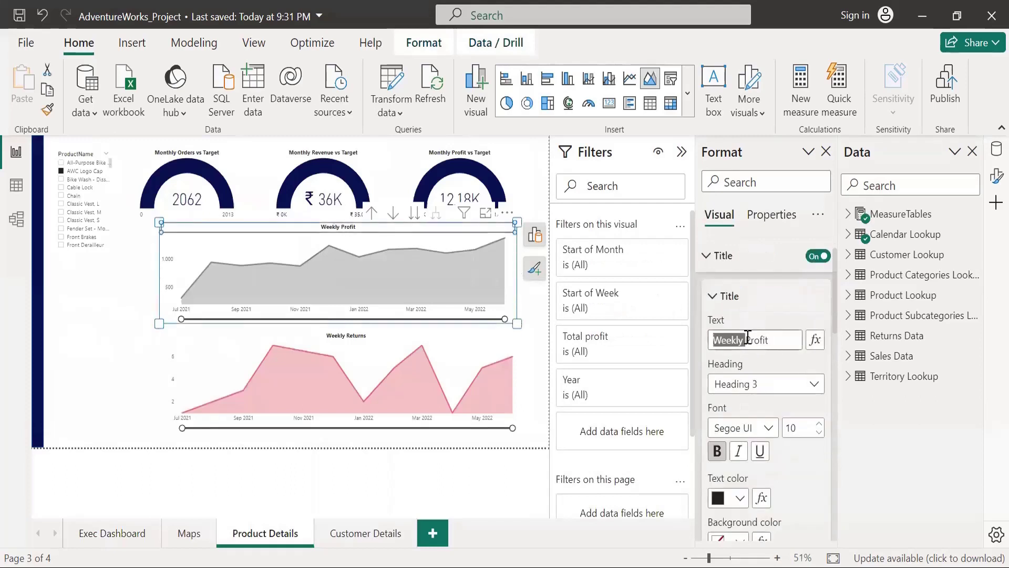
text(Profit Trendig)
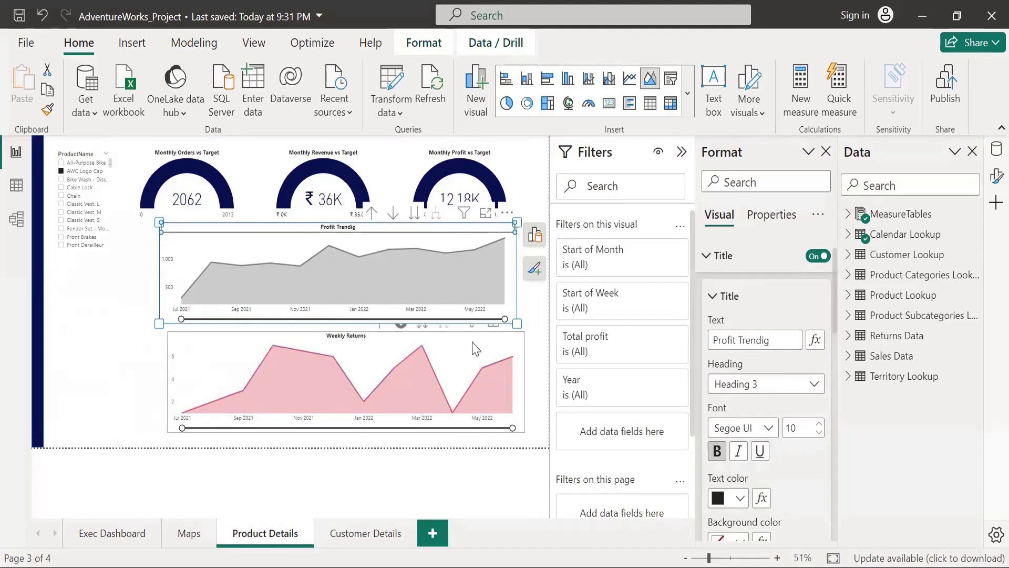
Change the Weekly Returns chart's title to "Returns Trending"
click(475, 348)
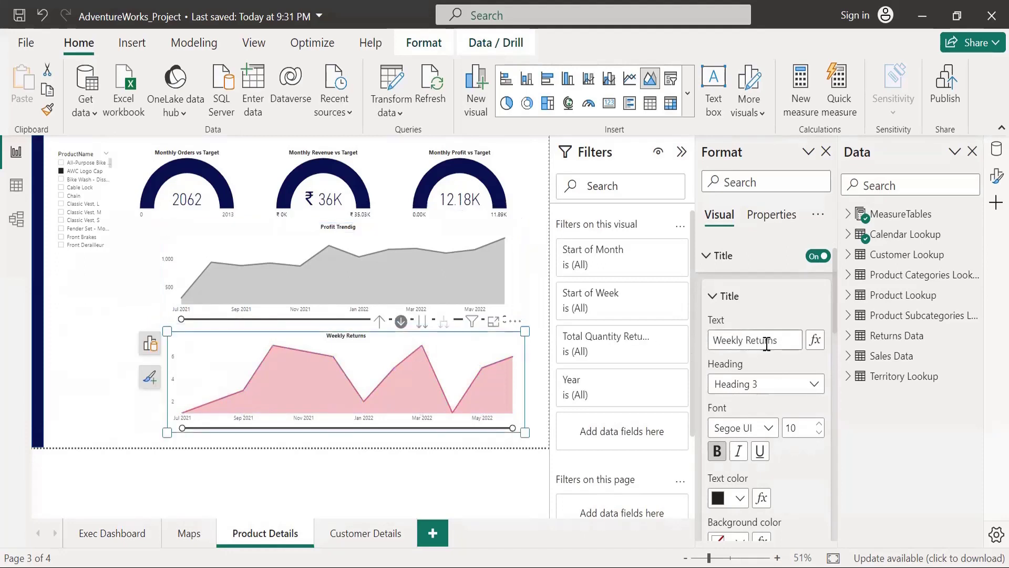
double_click(739, 340)
key(BackSpace)
text(Tred)
key(BackSpace)
text(nding)
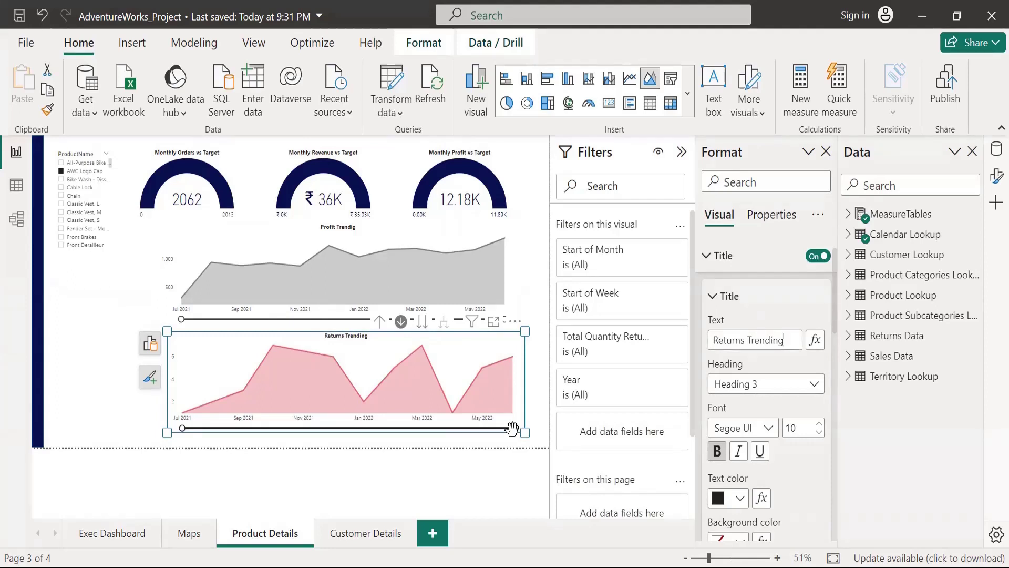
click(536, 379)
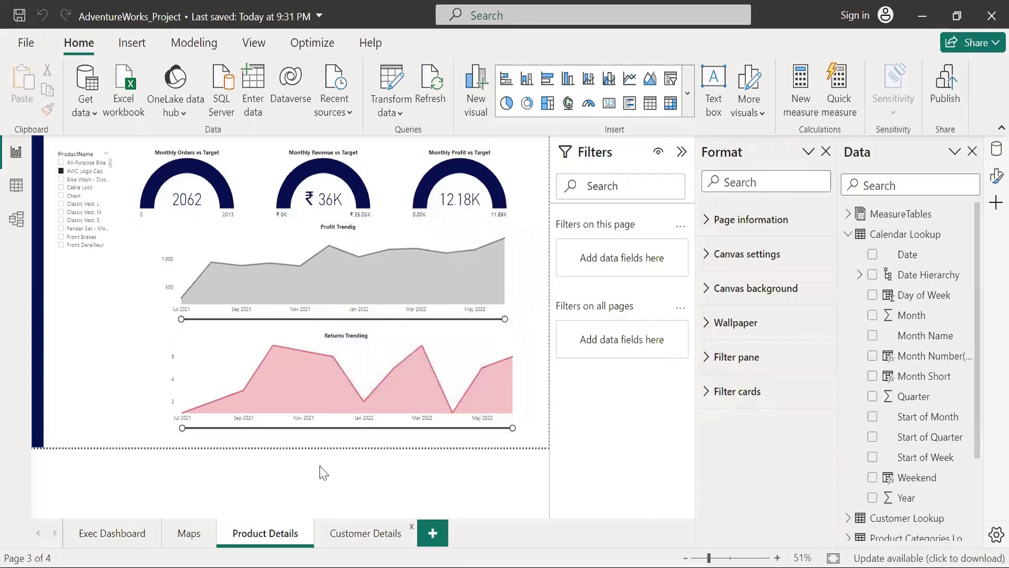
On the Customer Details page, replace Start of Week with Date Hierarchy from Calendar Lookup on the Weekly Customers chart's X-axis
click(359, 531)
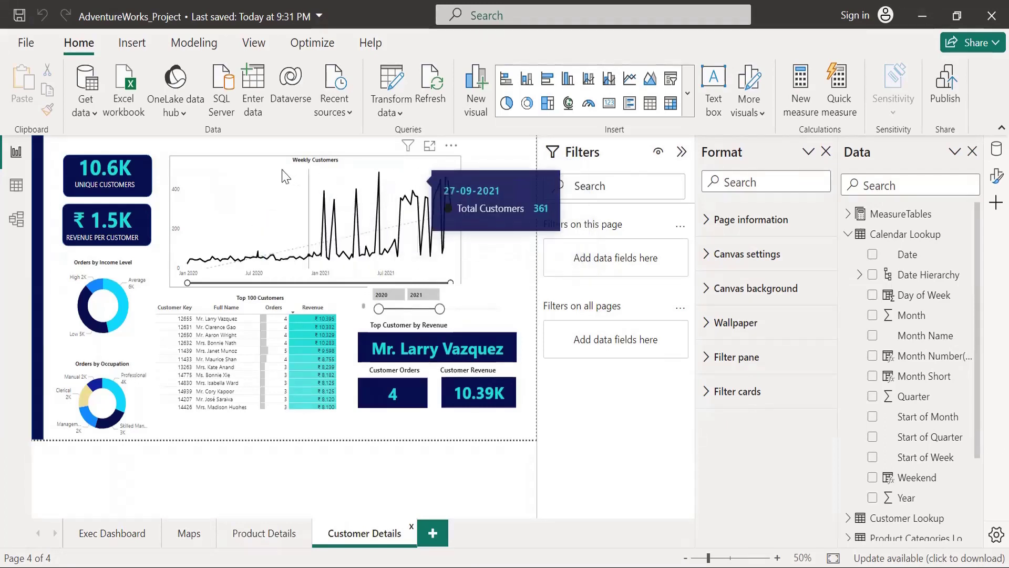
click(336, 177)
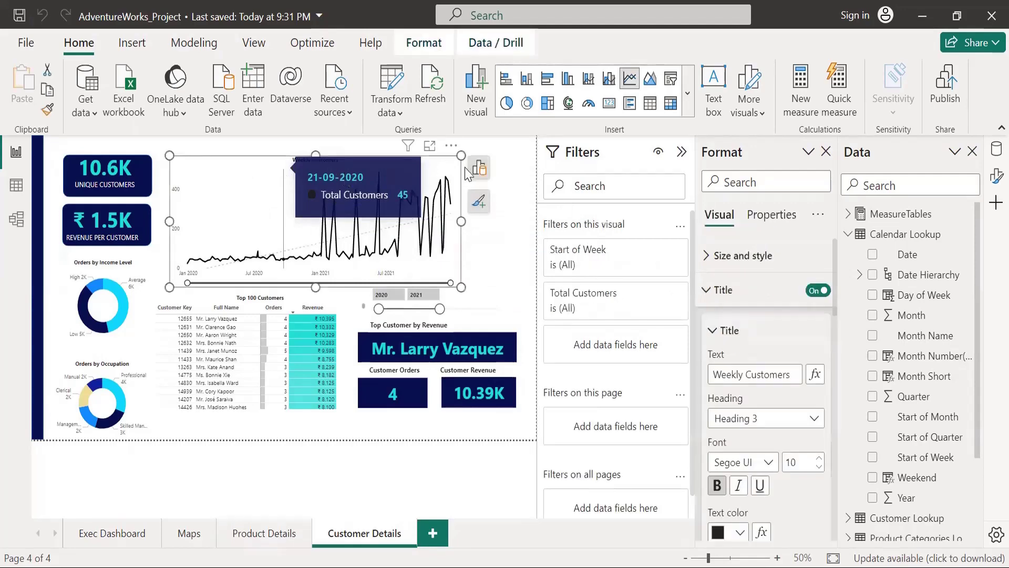
click(479, 168)
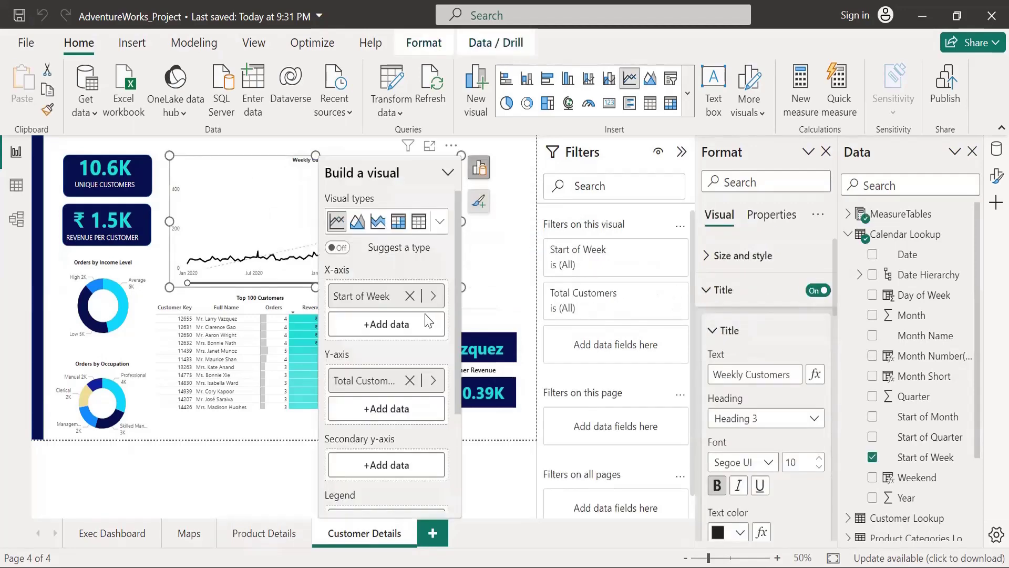
click(409, 296)
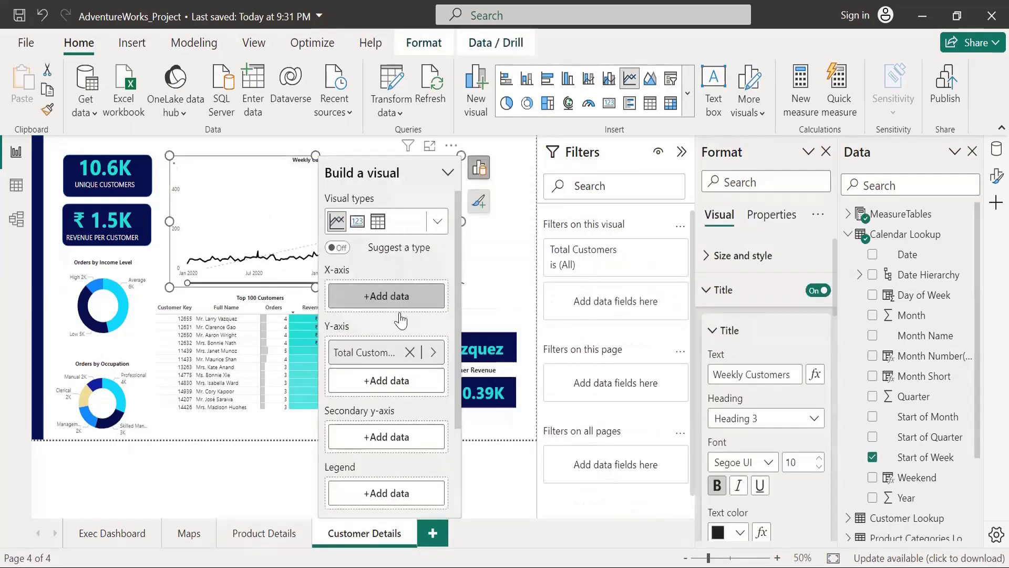
click(386, 296)
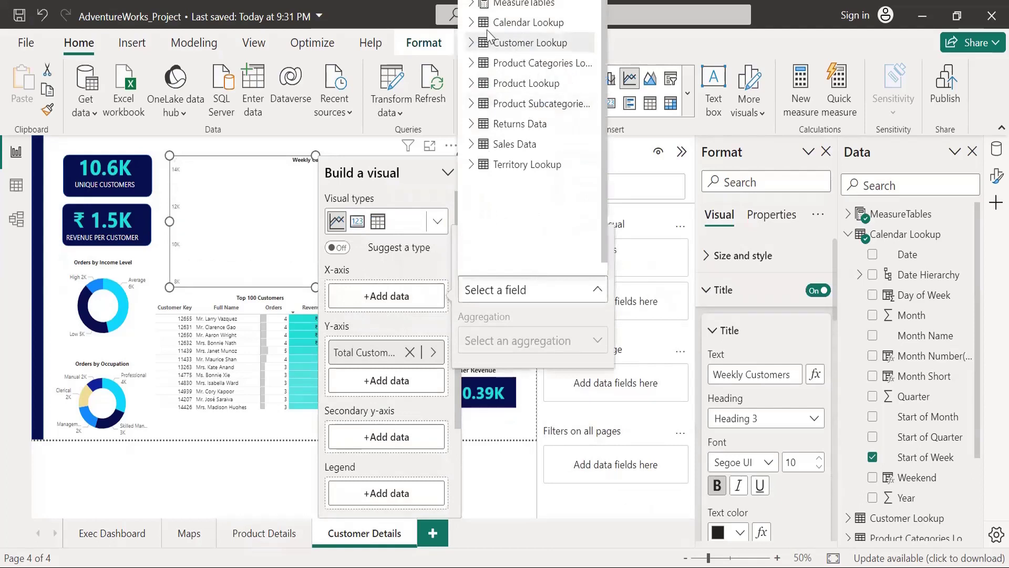
click(472, 22)
click(535, 63)
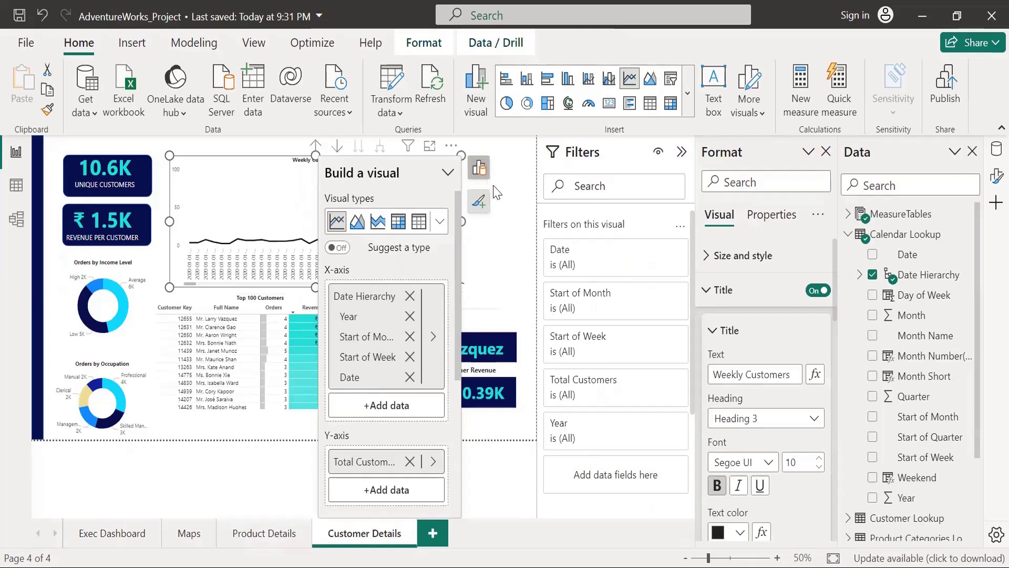
click(474, 182)
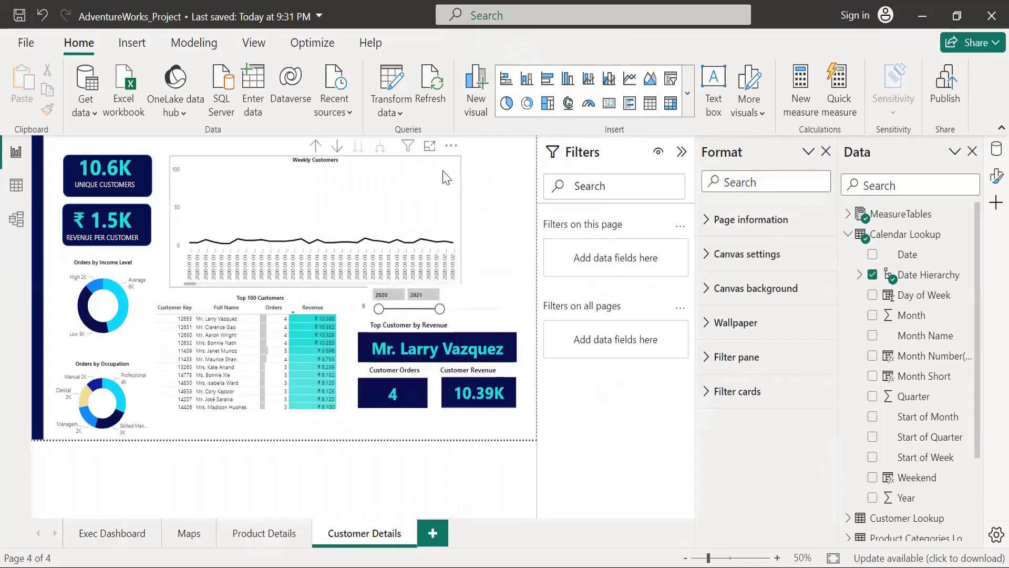
Drill the Weekly Customers chart up through its date hierarchy to the year level
click(332, 155)
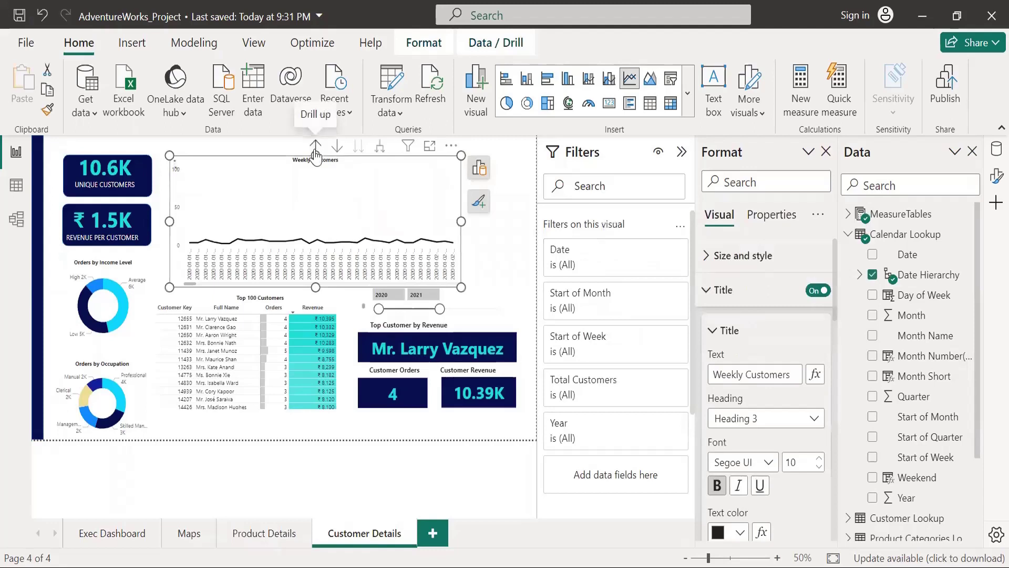
click(315, 149)
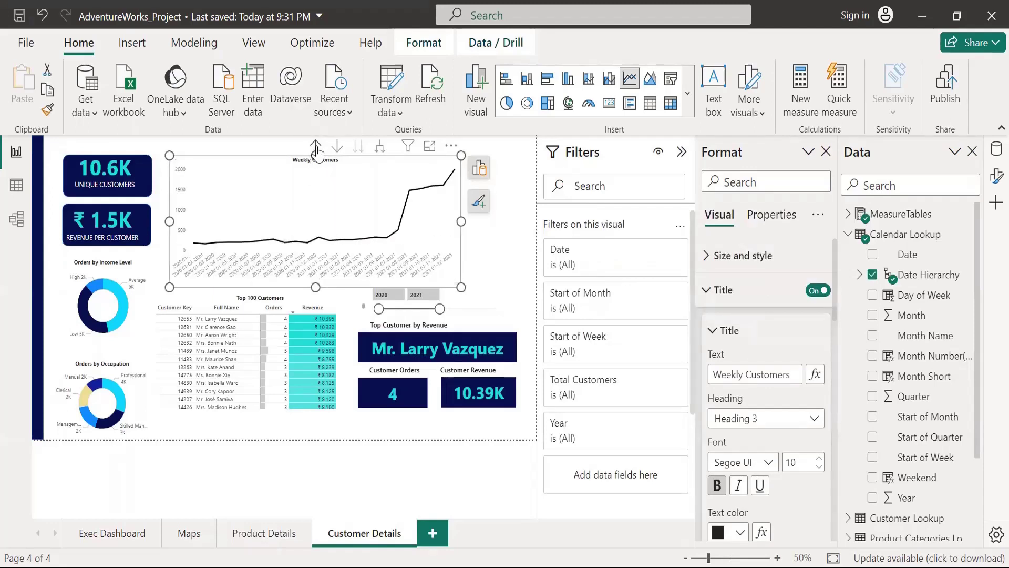
click(321, 152)
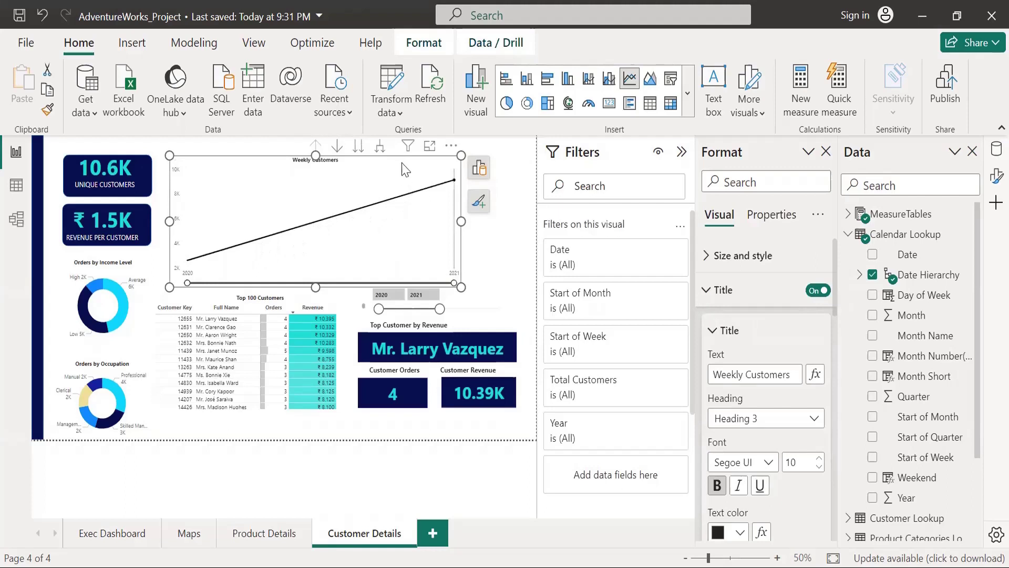
Turn on drill mode for the Weekly Customers chart and drill into 2021, down to the weeks of 01-08-2021
click(337, 149)
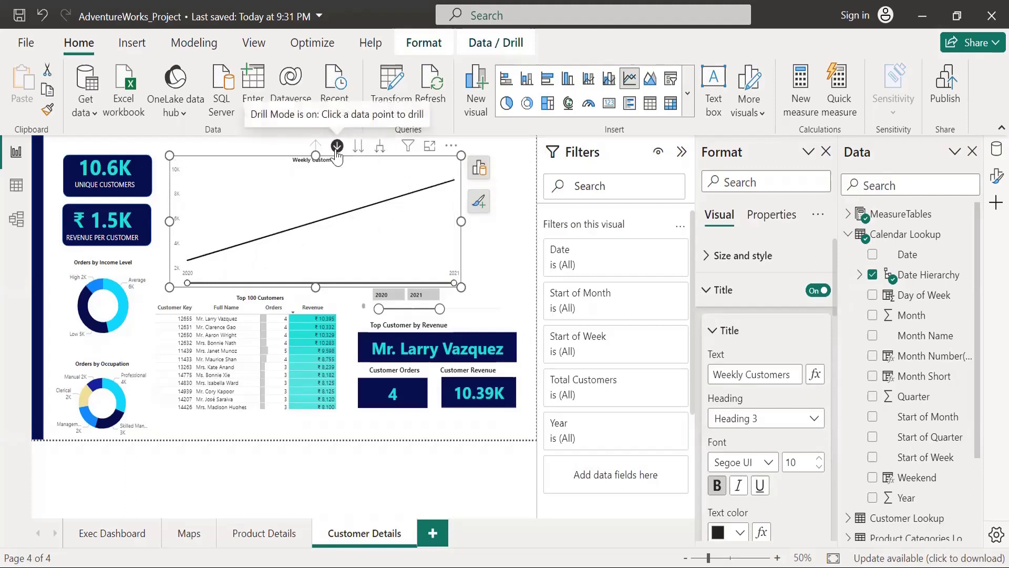
click(454, 182)
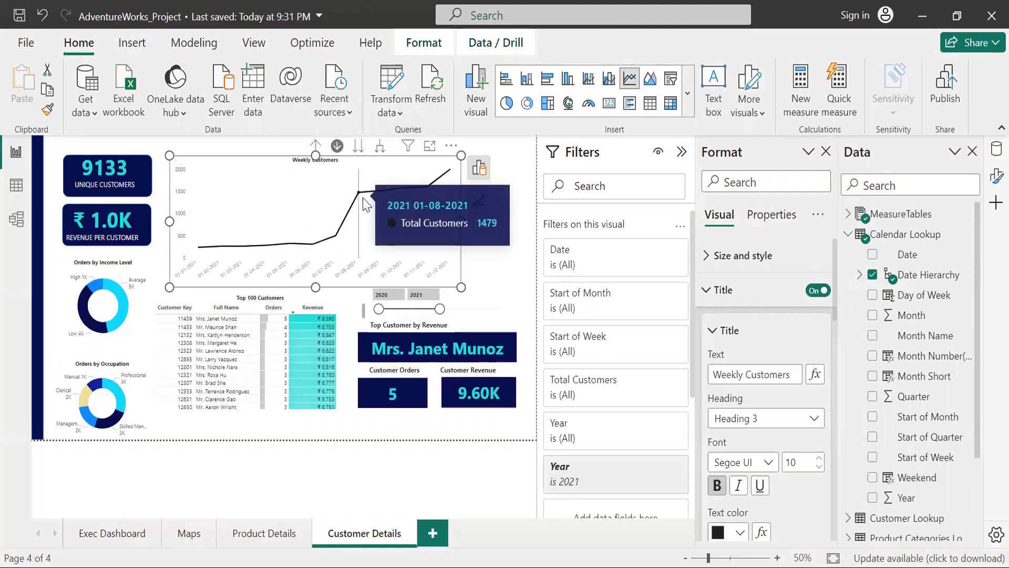
click(366, 204)
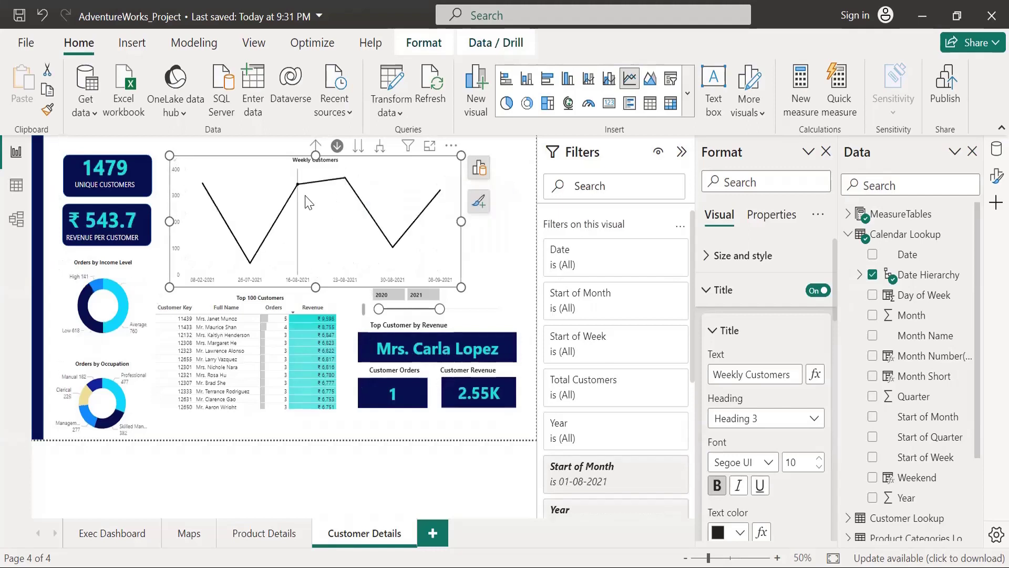
mouse_move(293, 214)
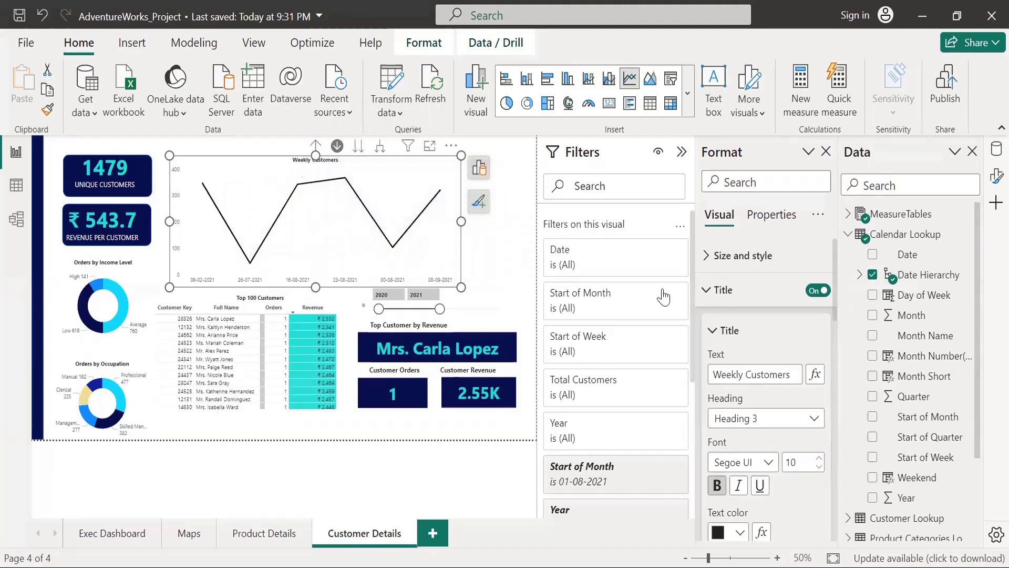
Change the Weekly Customers chart's title to "Customers Trending"
triple_click(756, 369)
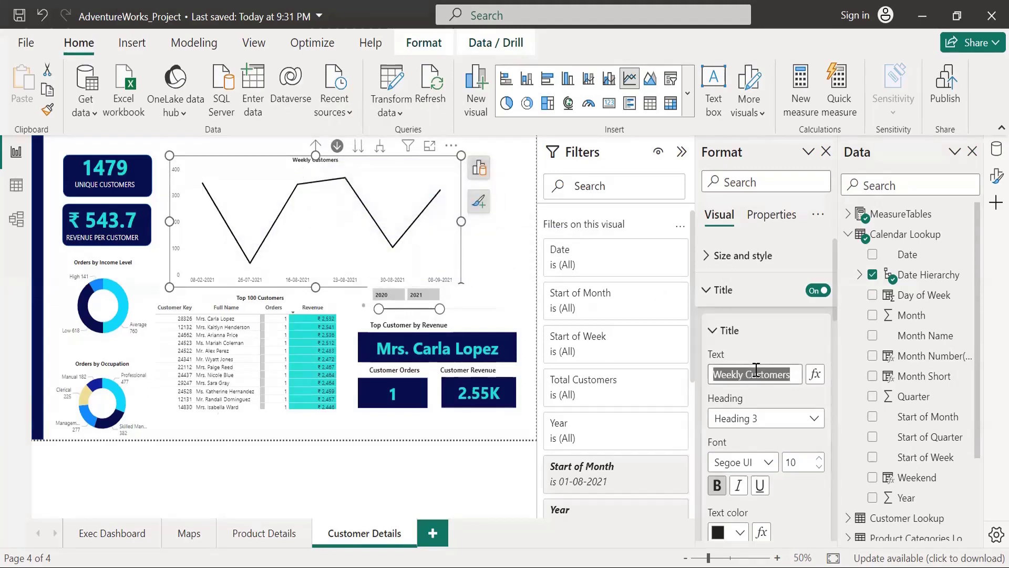
text(Custome)
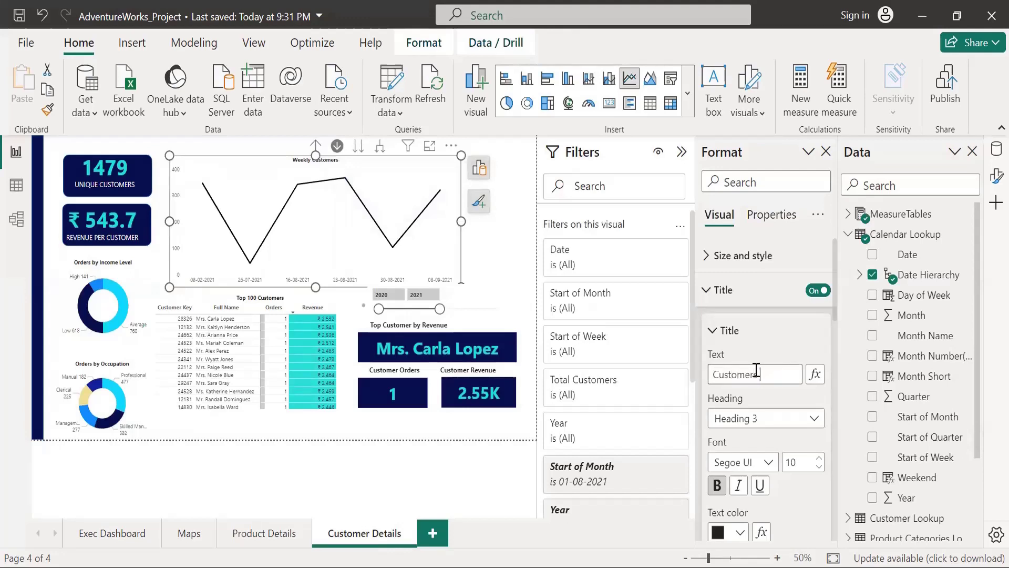
text(rs Trending)
mouse_move(231, 201)
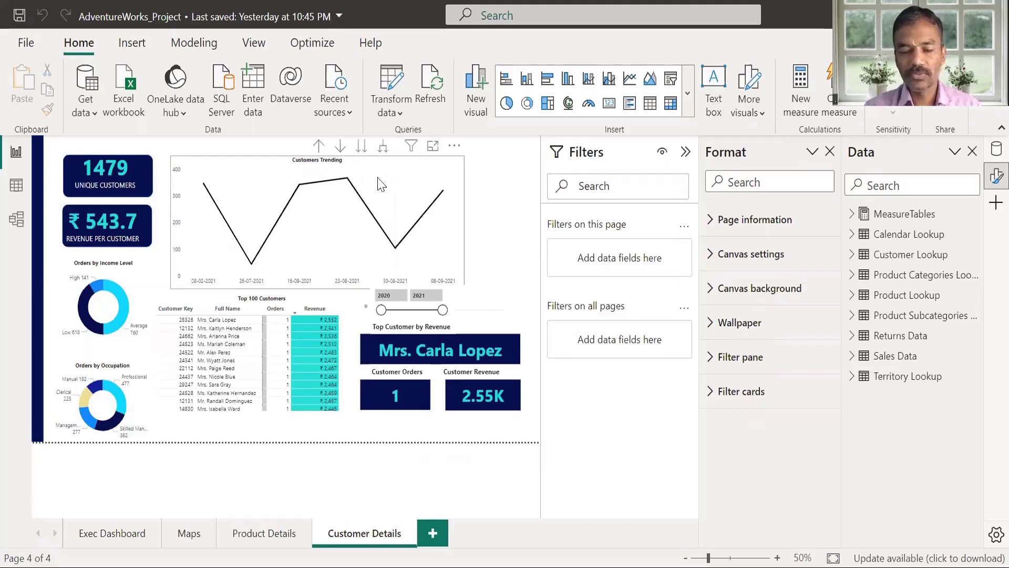
Set the Product Details page's type to Drillthrough
mouse_move(337, 184)
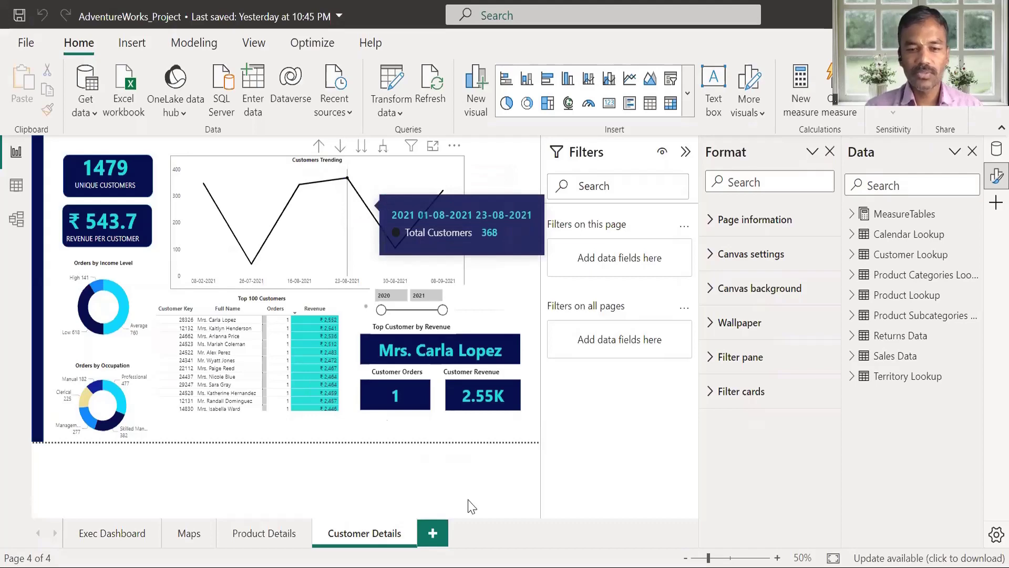
click(264, 533)
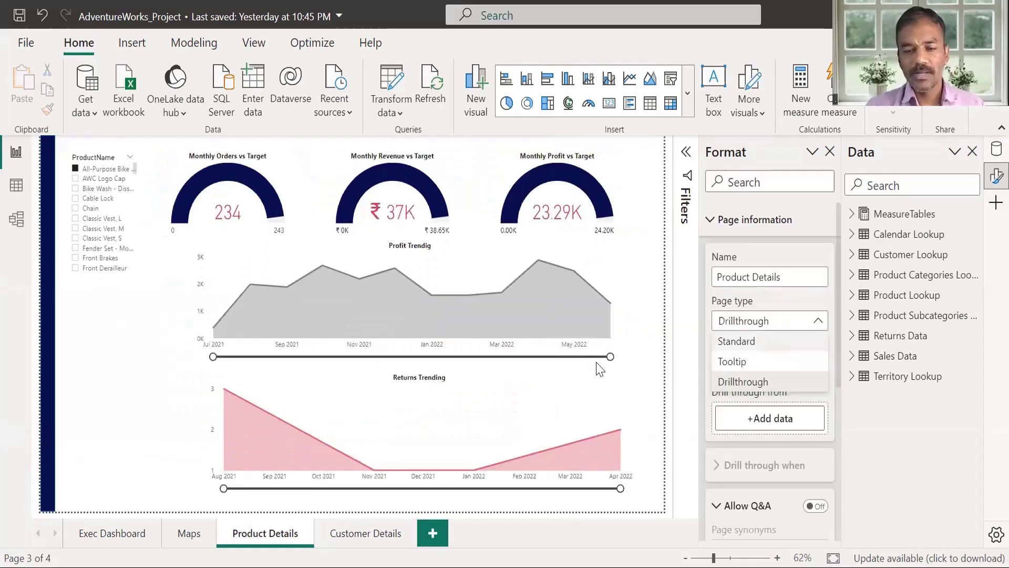
key(Up)
key(Up)
key(Return)
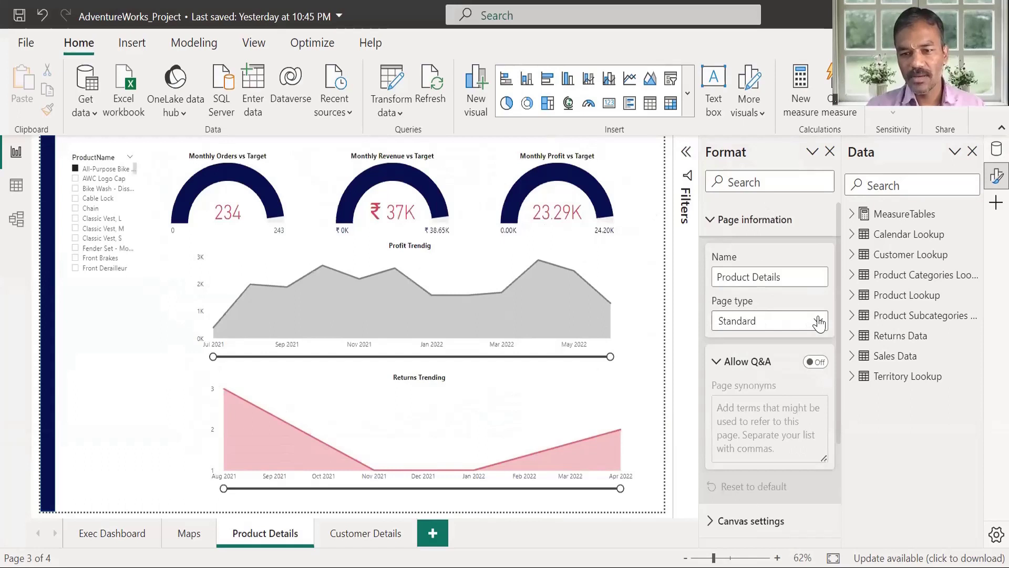
key(Return)
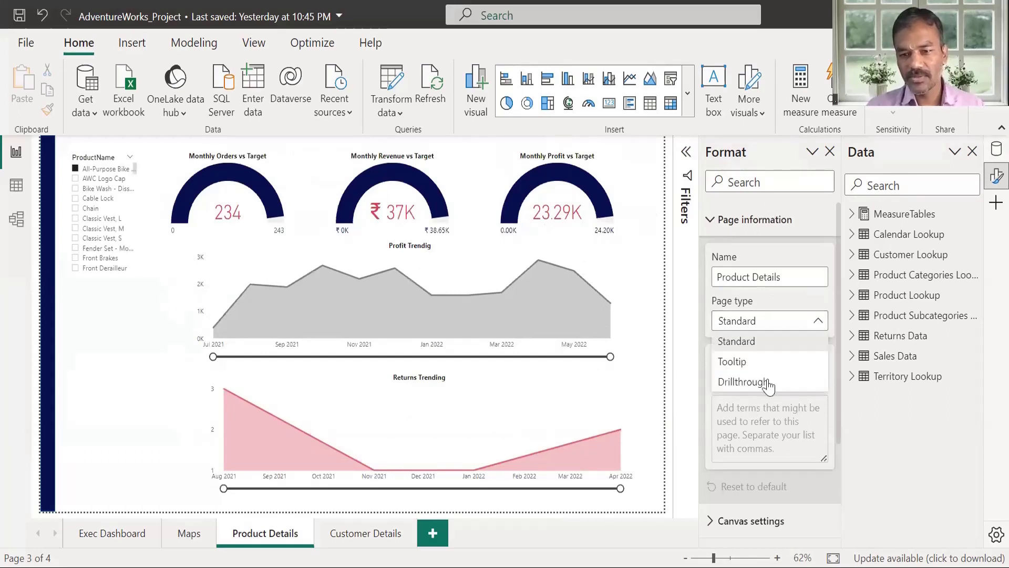
click(770, 382)
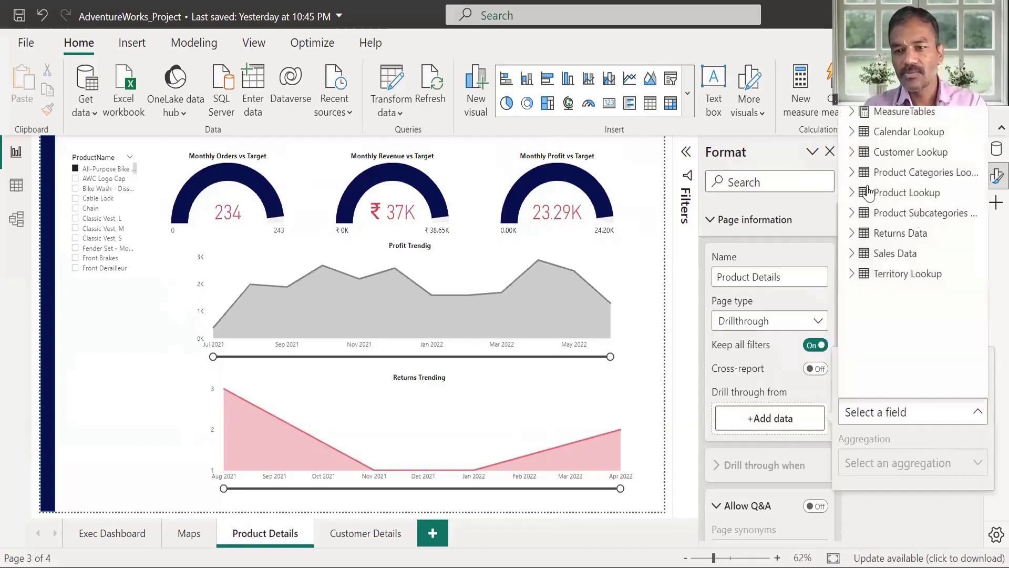
Add ProductName from Product Lookup as the Product Details page's drill-through field
key(Down)
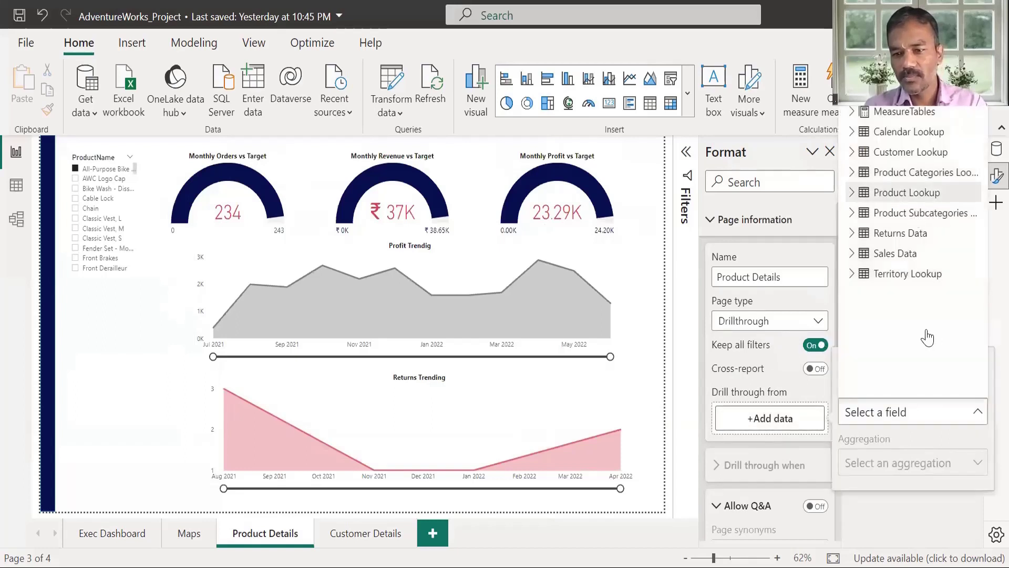
key(Right)
click(914, 355)
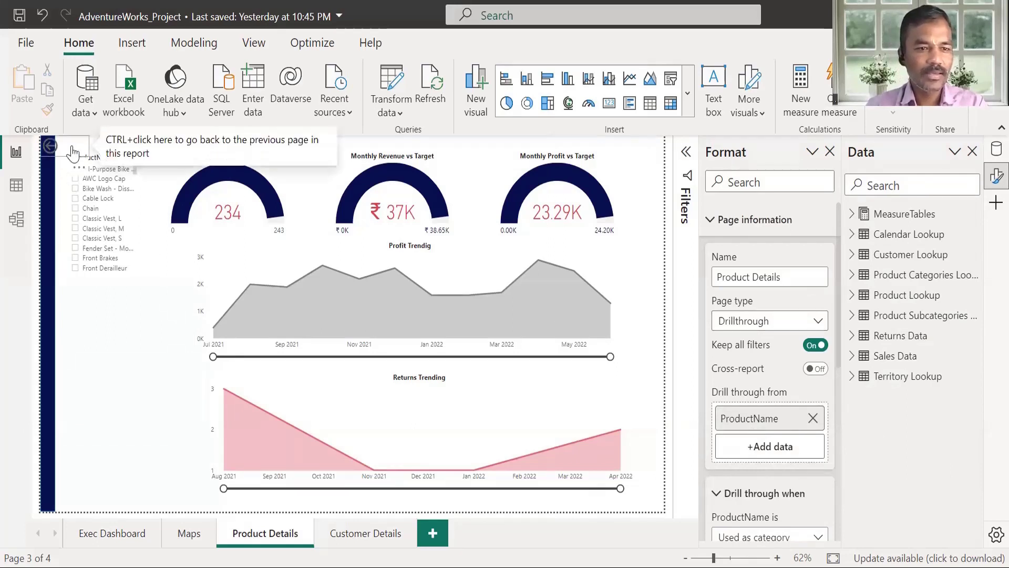
Delete the back button and the ProductName slicer from the Product Details page
click(63, 155)
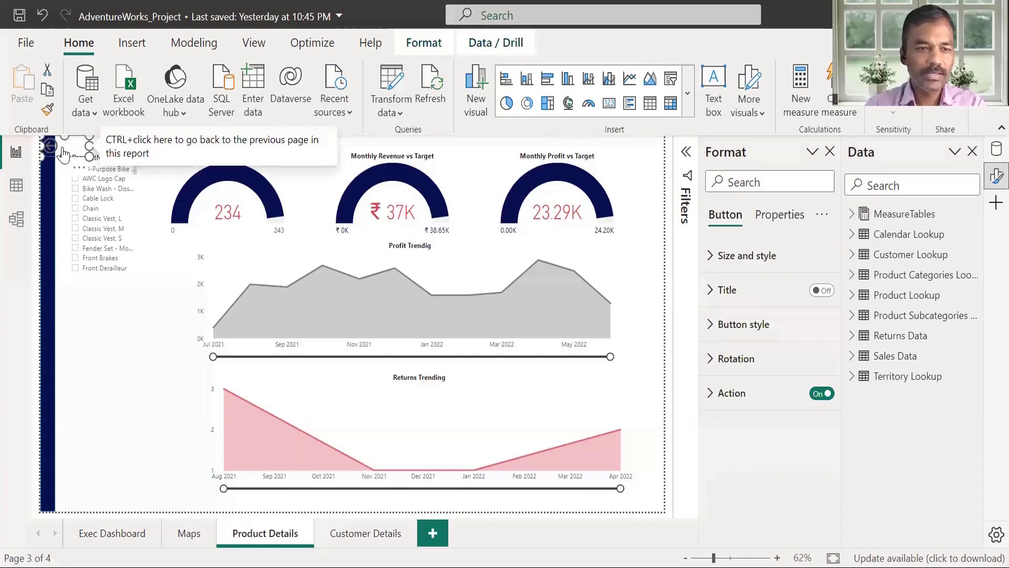
click(125, 381)
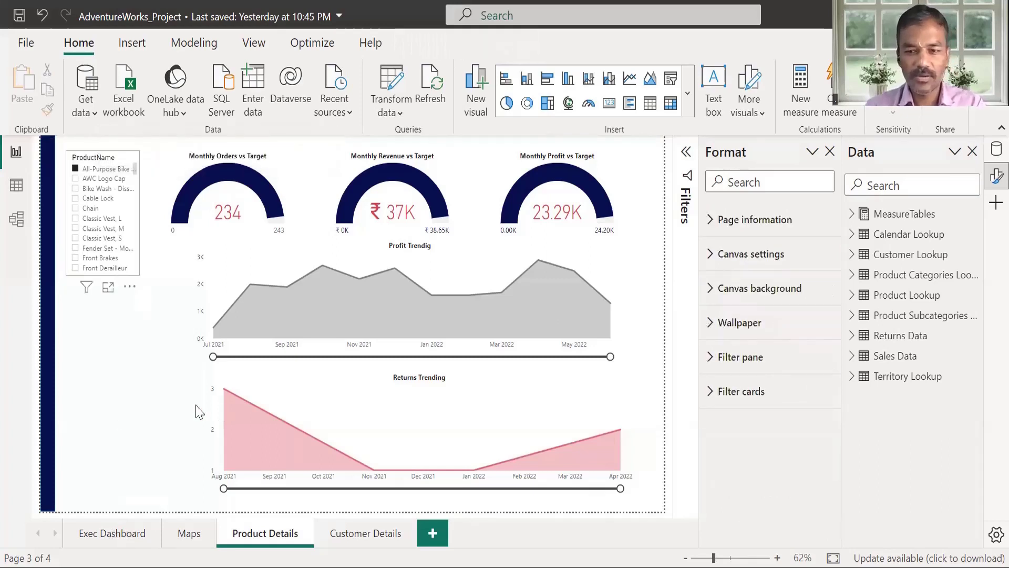
click(142, 227)
From the Exec Dashboard's Top 10 Products matrix, drill through Mountain Tire Tube to Product Details
click(288, 369)
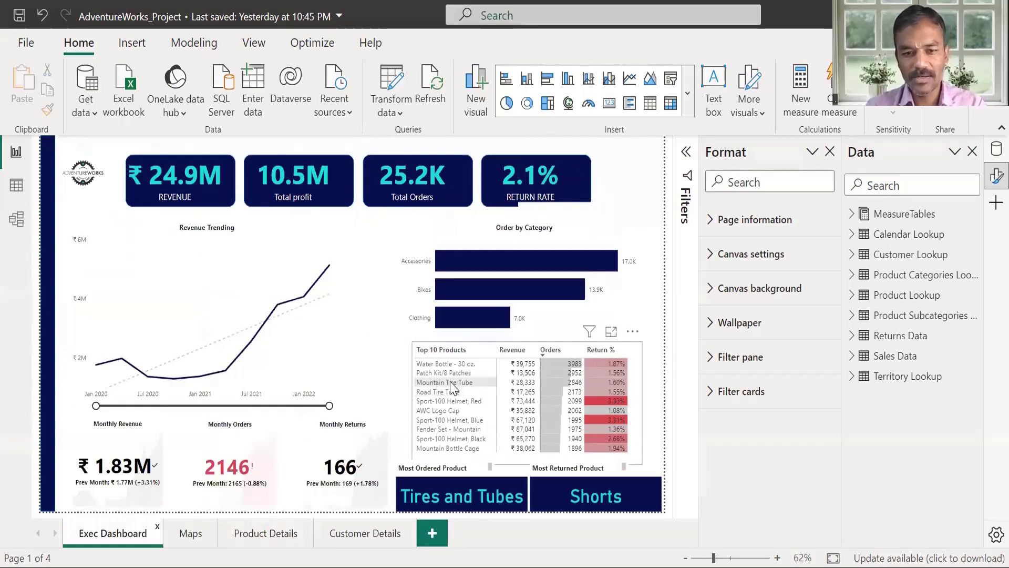
right_click(452, 387)
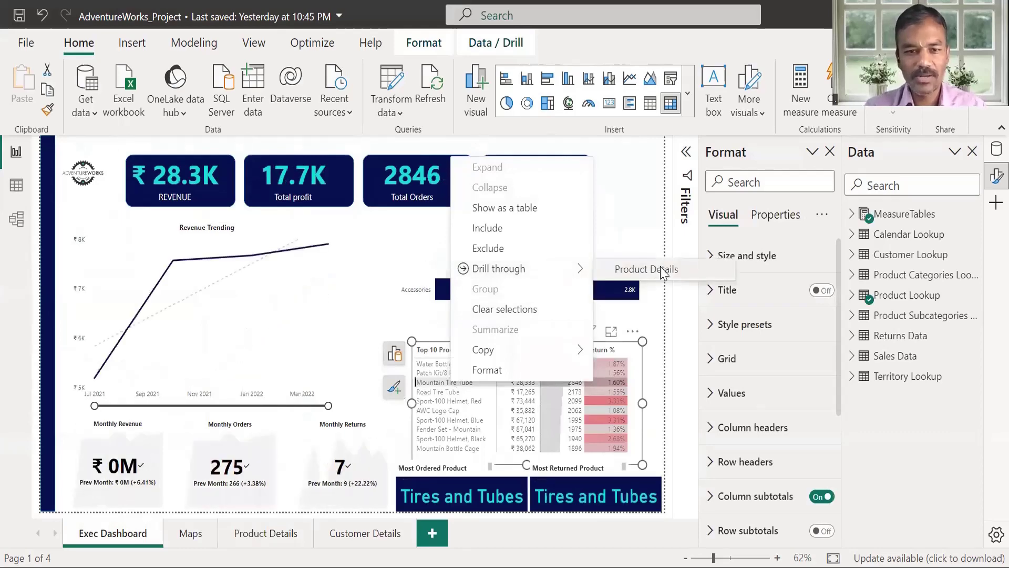
click(655, 270)
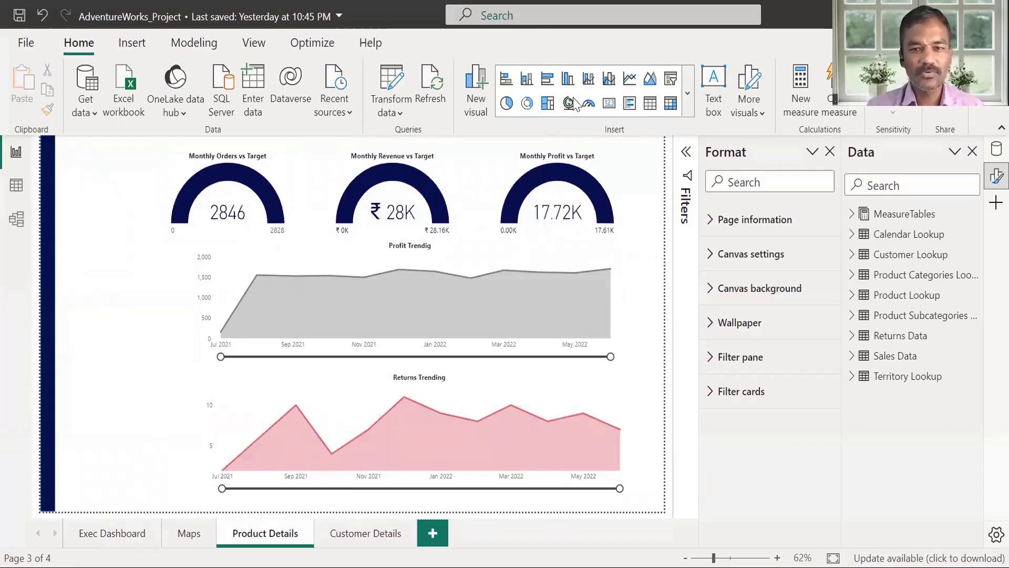
Insert a card visual on Product Details and place it beside the Monthly Orders vs Target gauge, where the slicer was
click(609, 104)
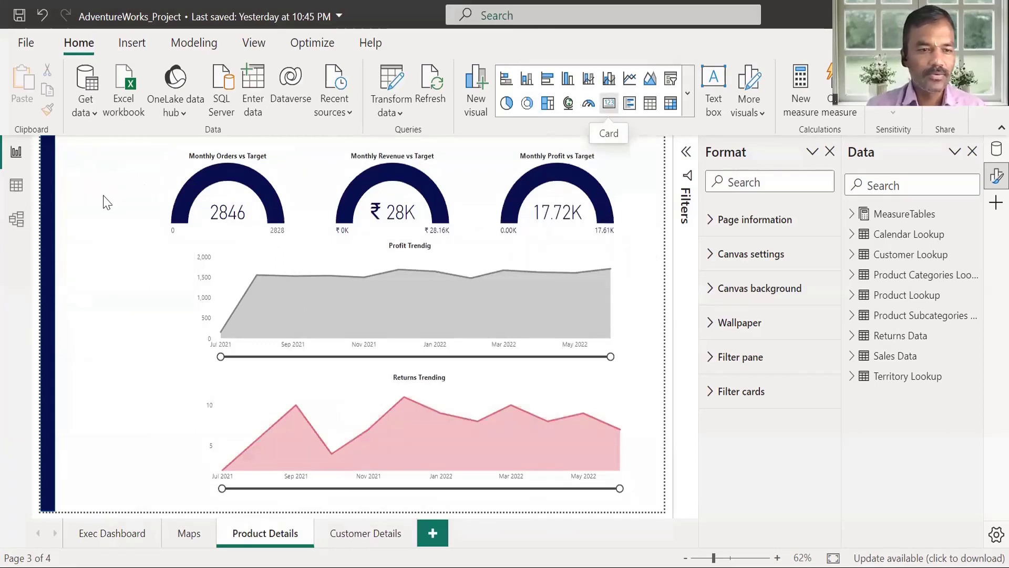
drag(158, 510, 165, 264)
click(169, 168)
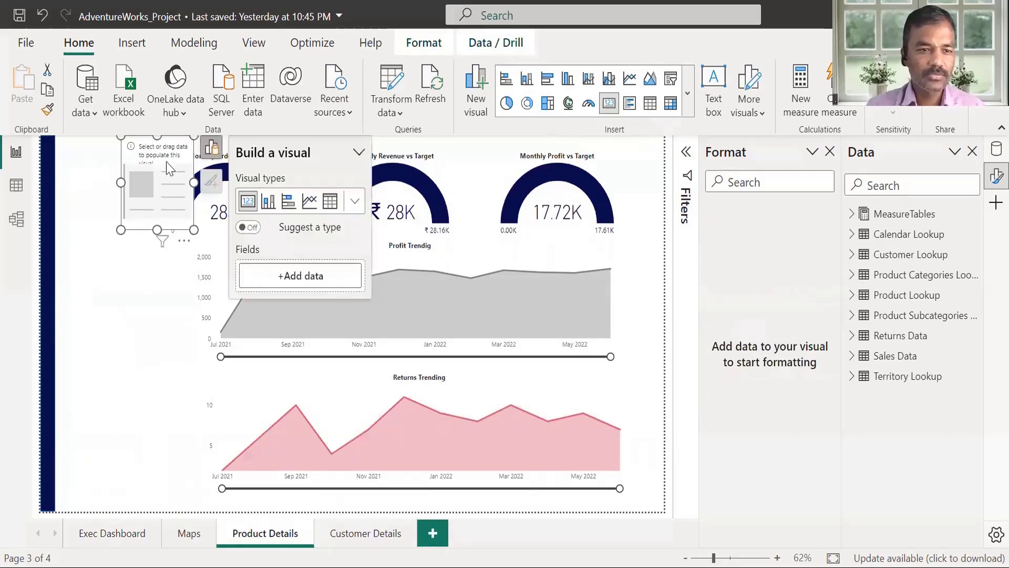
drag(126, 195, 79, 225)
click(124, 189)
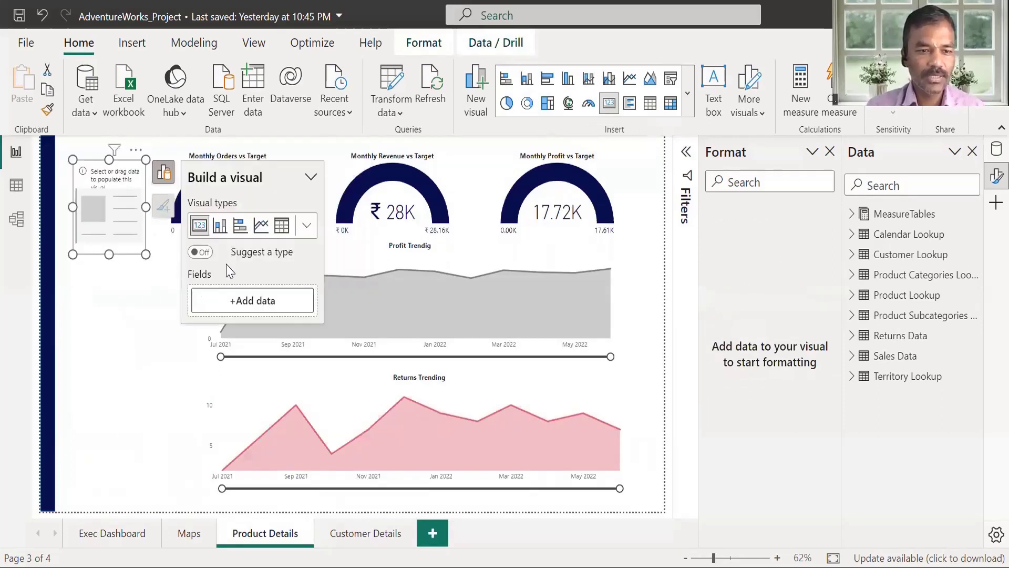
Add ProductName from Product Lookup as the new card's field
click(250, 300)
click(350, 93)
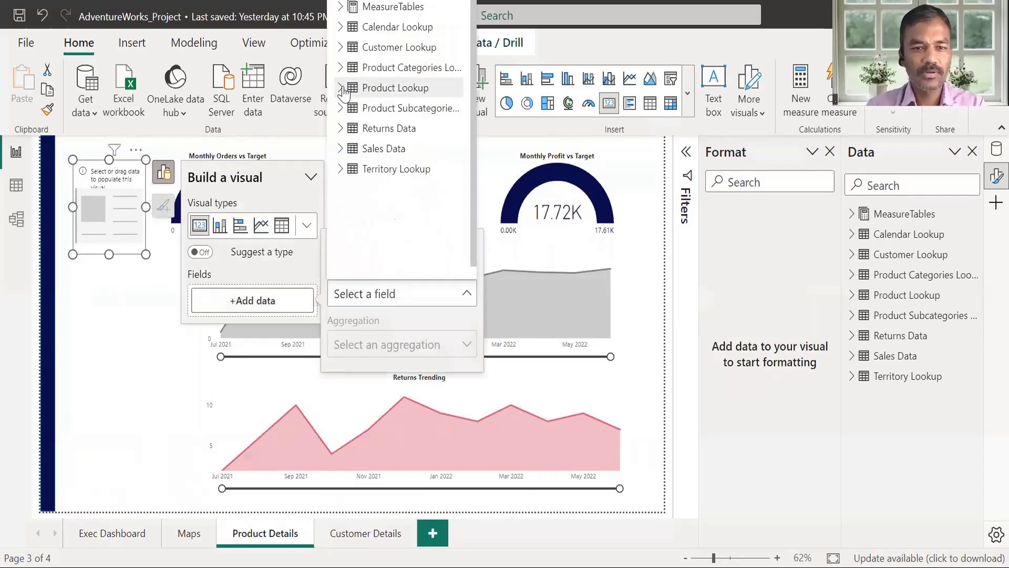
click(405, 250)
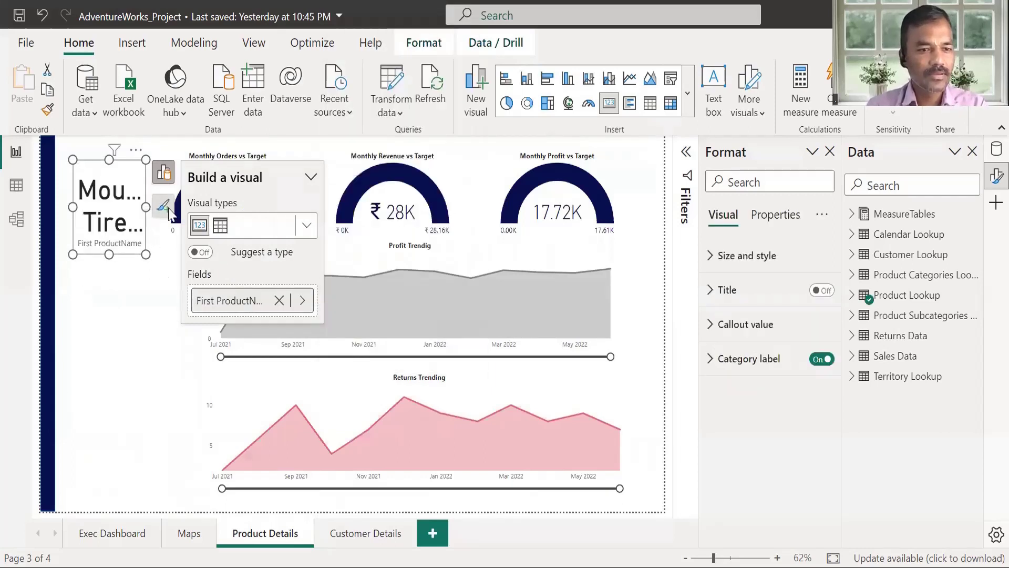
Widen the product name card to fit the full name, shifting the target gauges to the right to make room
drag(146, 207, 166, 208)
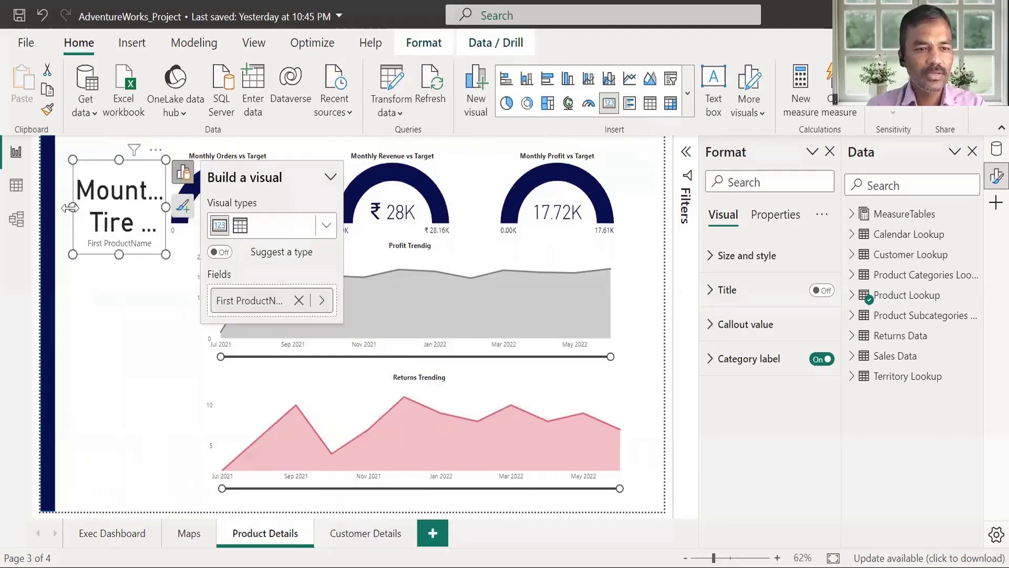
drag(73, 207, 55, 207)
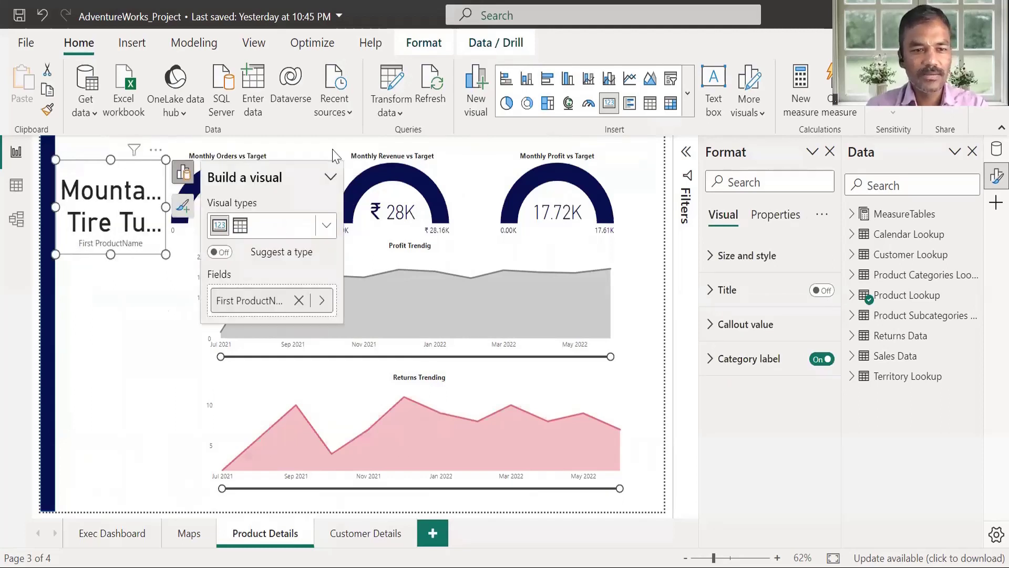
click(291, 181)
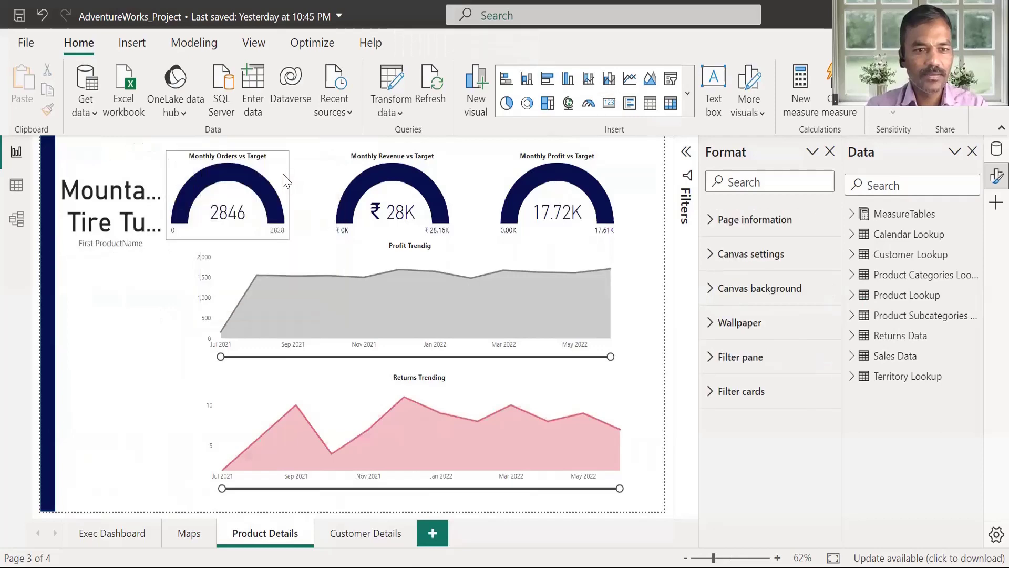
click(285, 180)
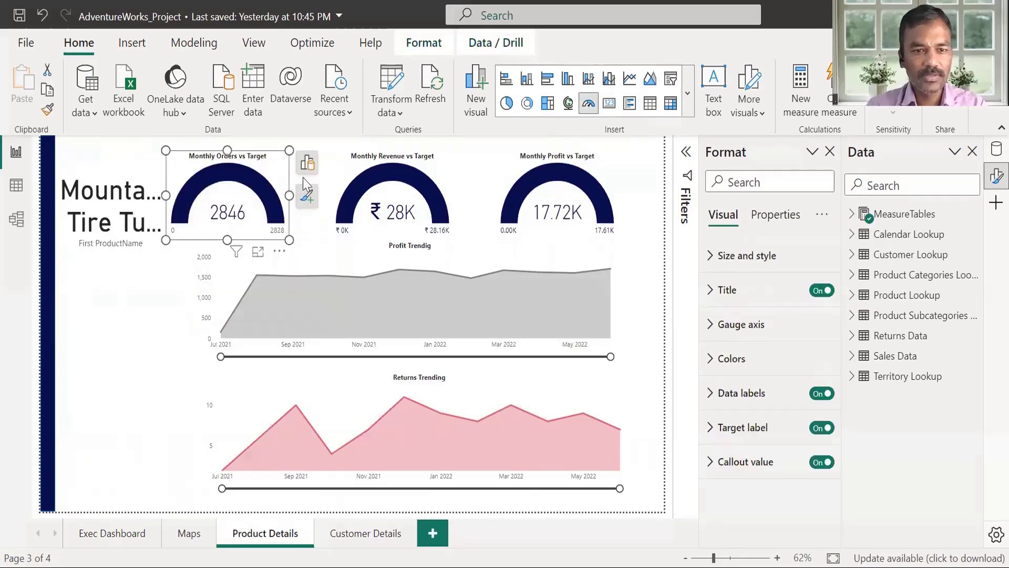
drag(312, 186, 490, 173)
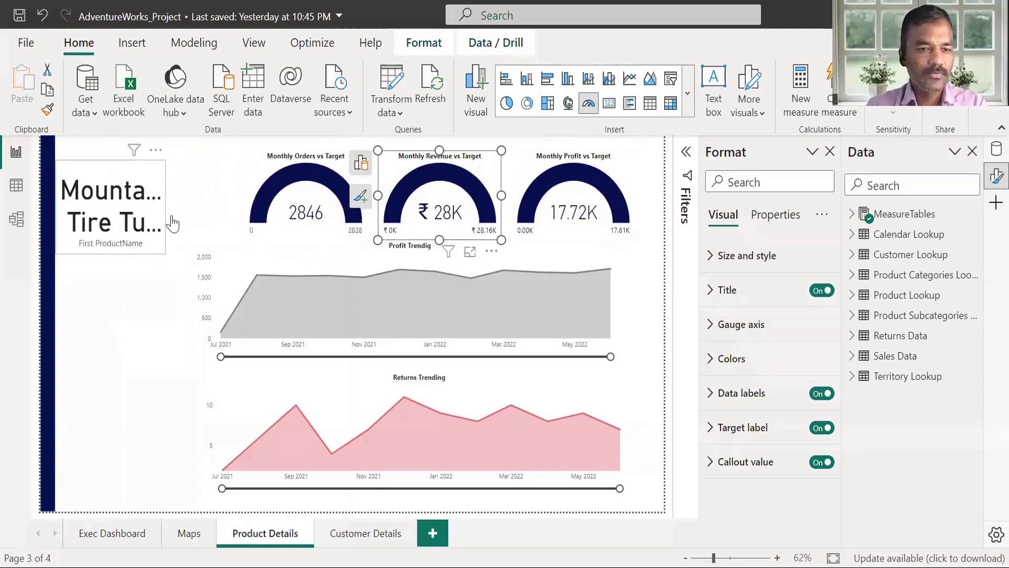
drag(164, 207, 228, 205)
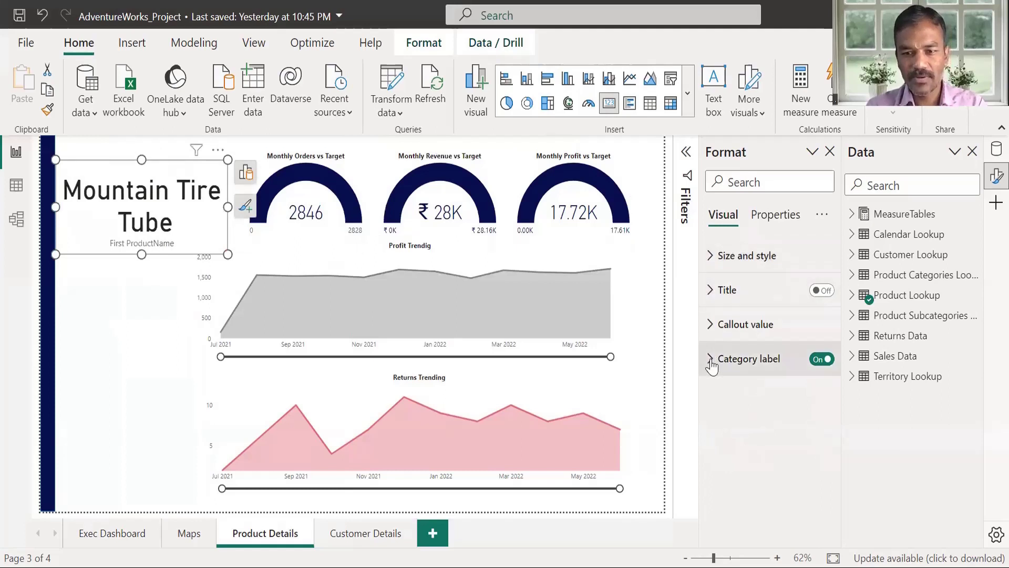
Turn off the product name card's category label and set its callout value font size to 24
click(821, 361)
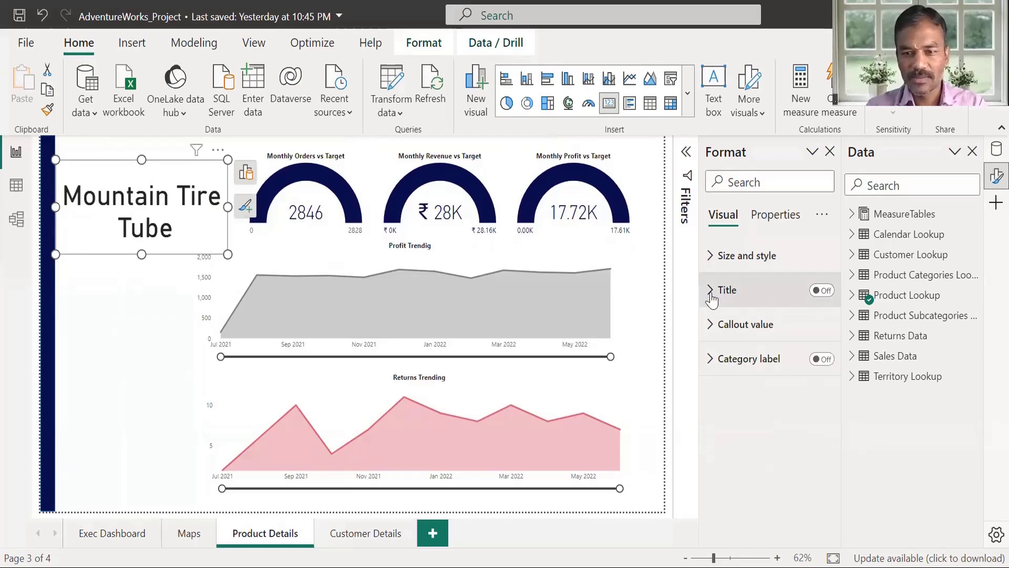
click(710, 329)
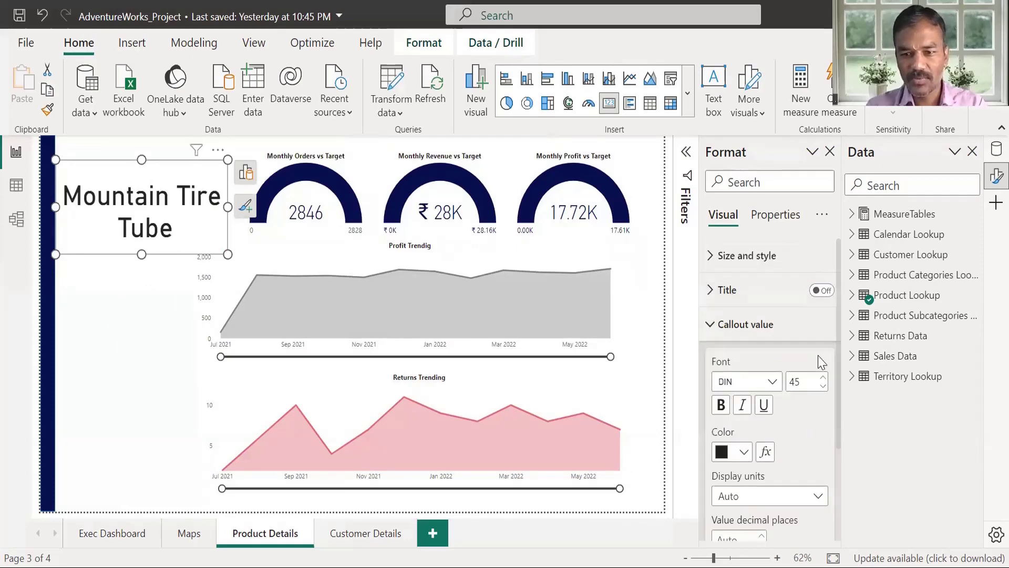
click(803, 388)
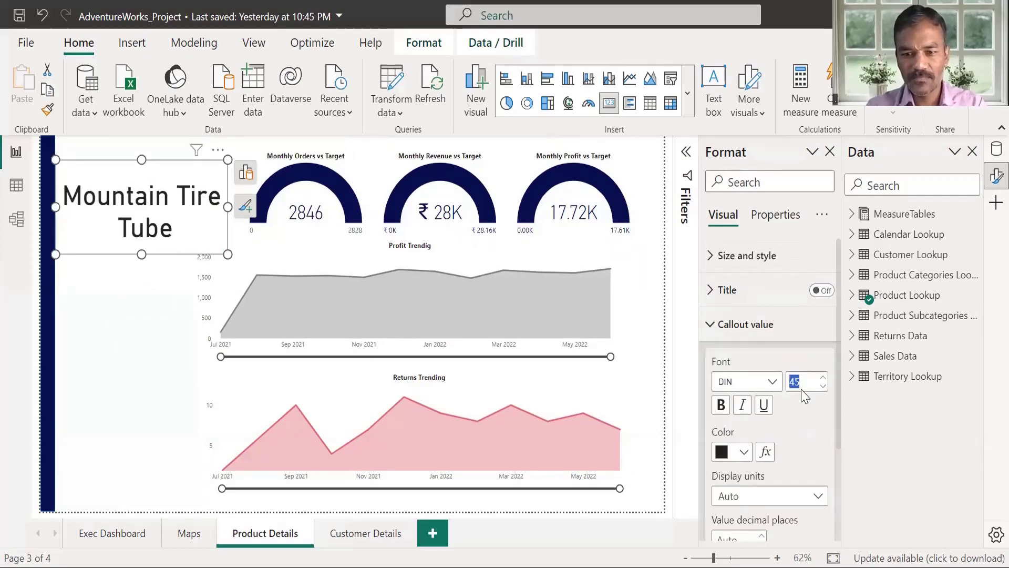
text(24)
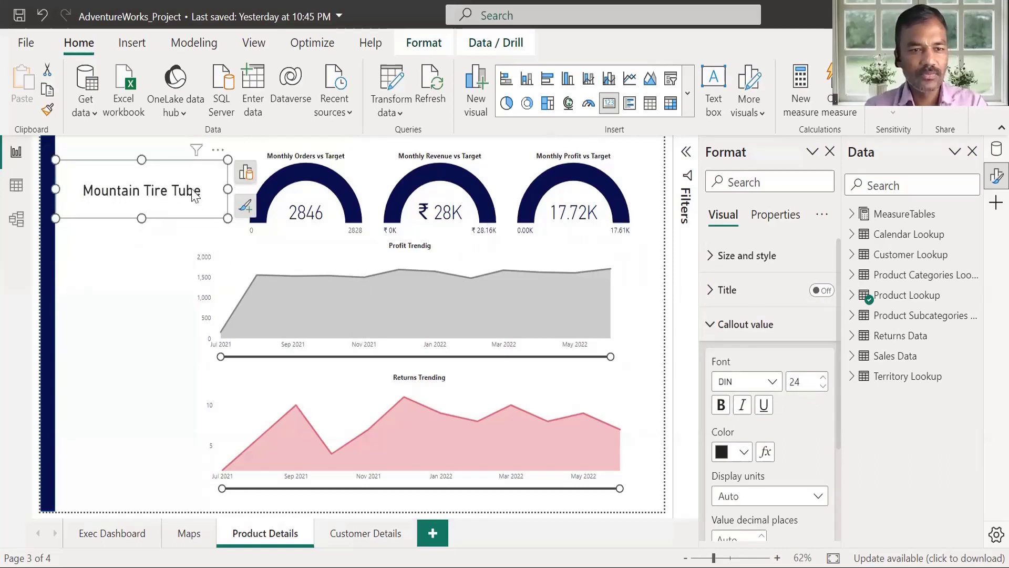
Shrink the product name card to about 271 wide by 111 high and give it a dark navy background
drag(187, 196, 193, 198)
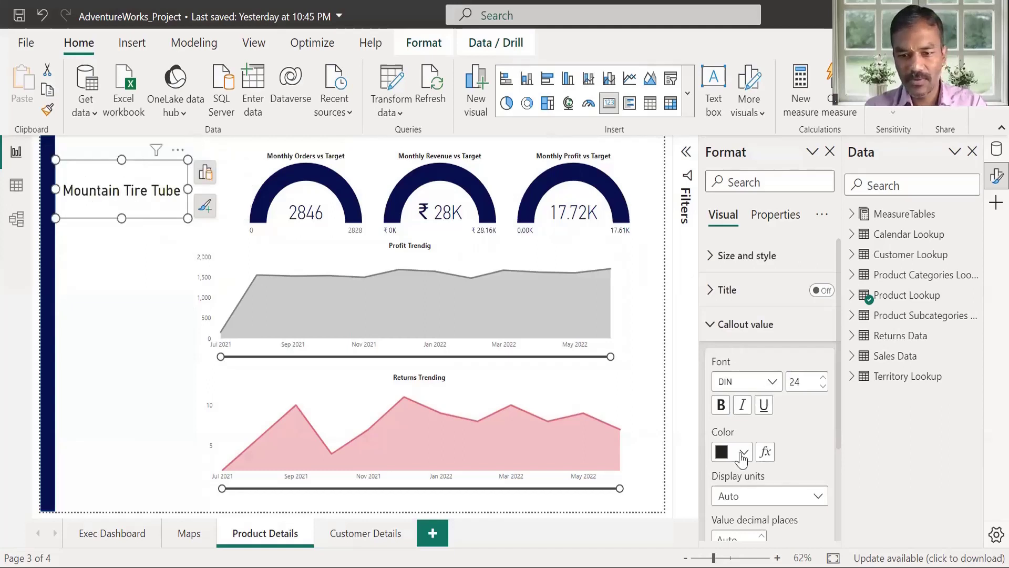
click(736, 289)
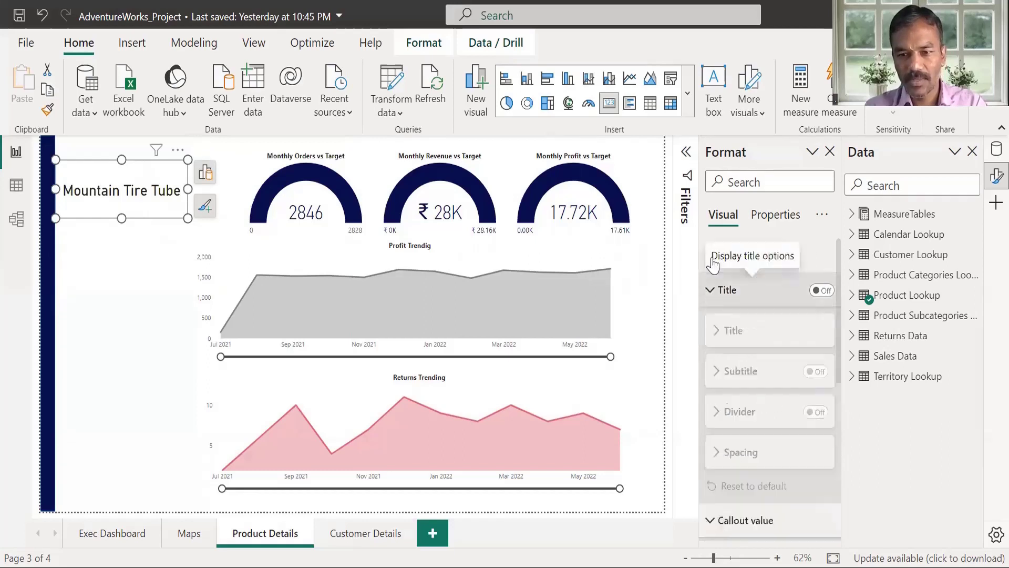
click(752, 256)
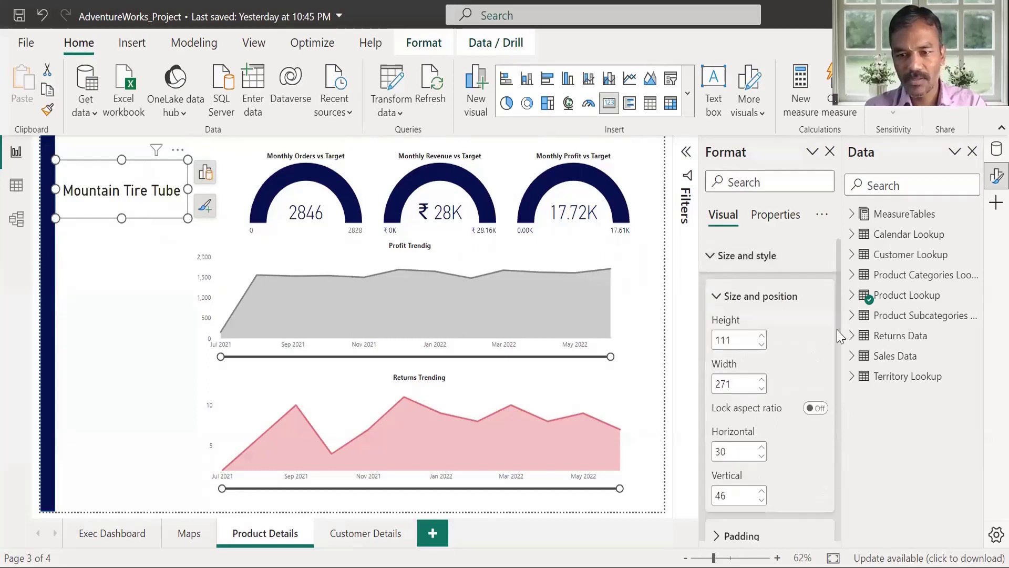
scroll(745, 399, down, 3)
click(718, 382)
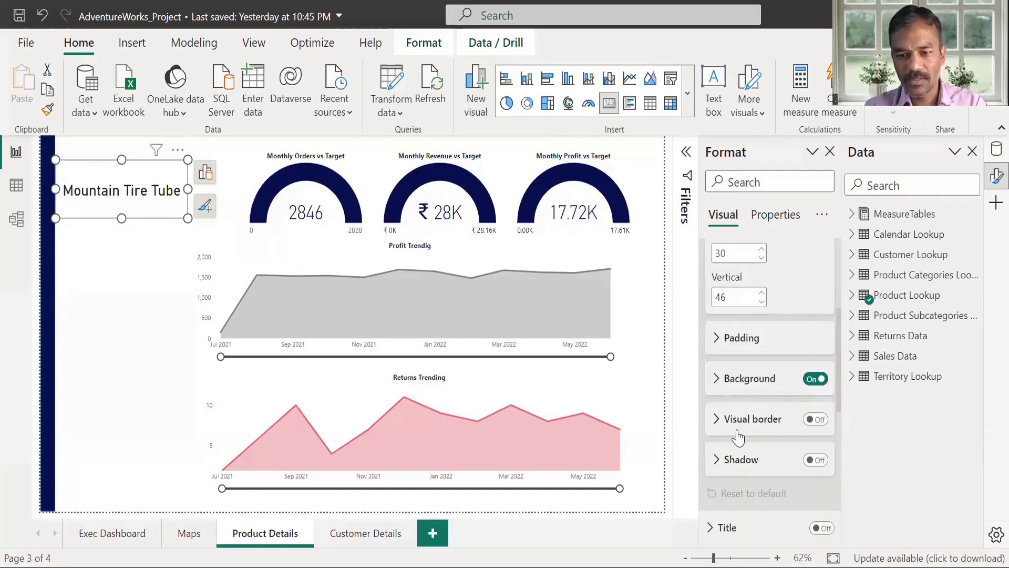
click(744, 422)
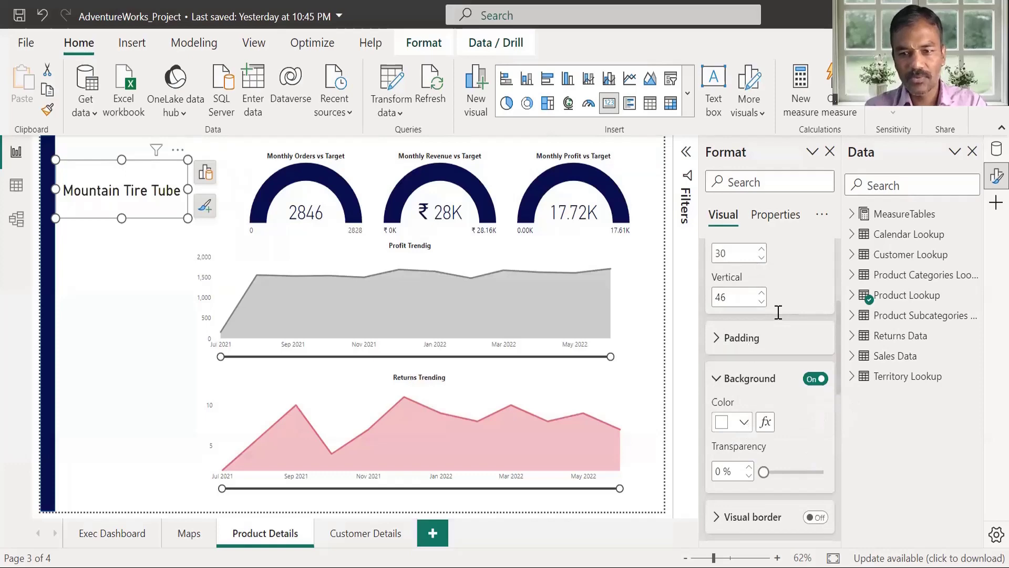
click(798, 287)
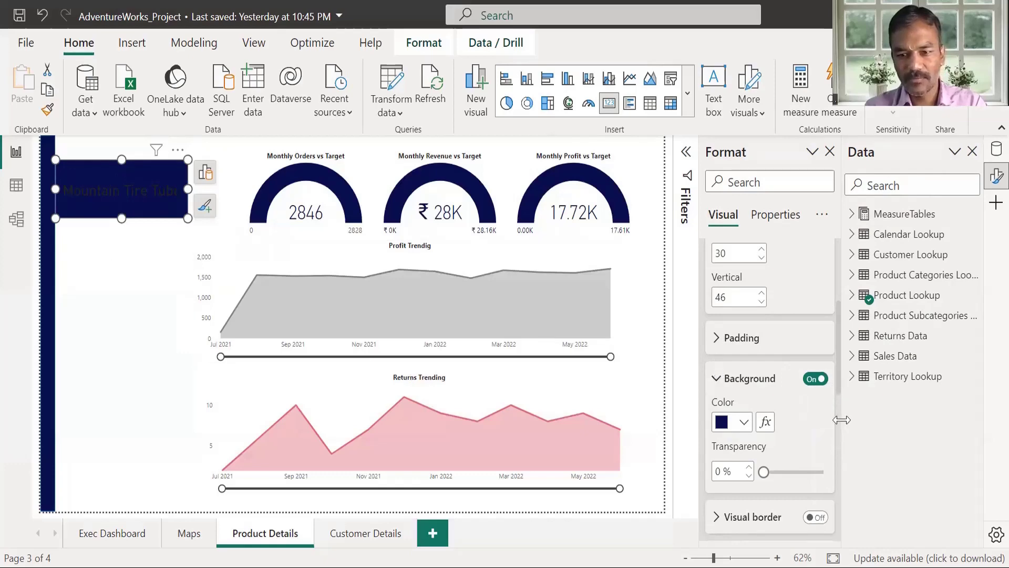
Set the product name card's callout value color to #20E2D7 and nudge the card slightly down and to the right
click(836, 383)
scroll(840, 463, down, 5)
click(743, 393)
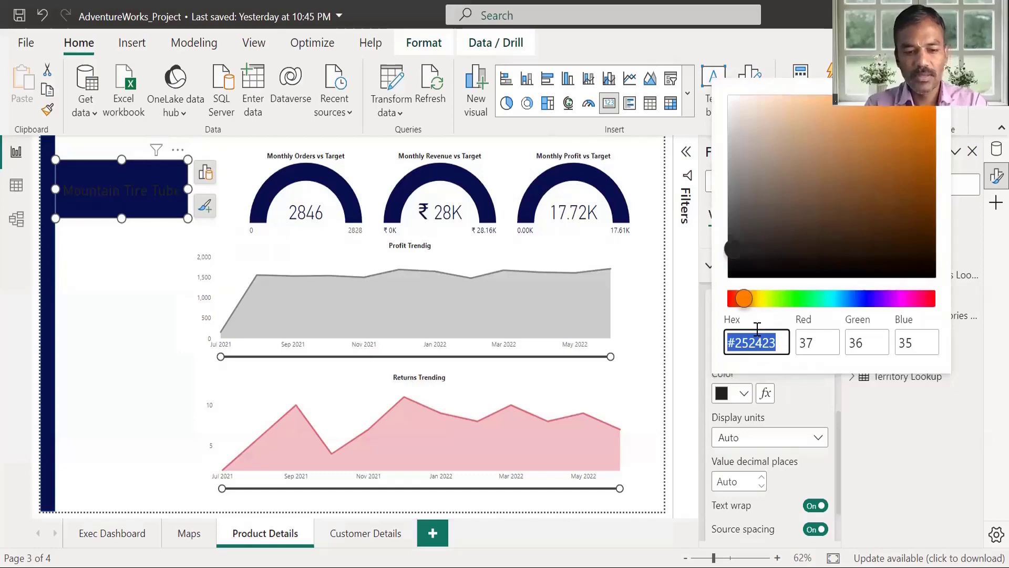
text(20e2D)
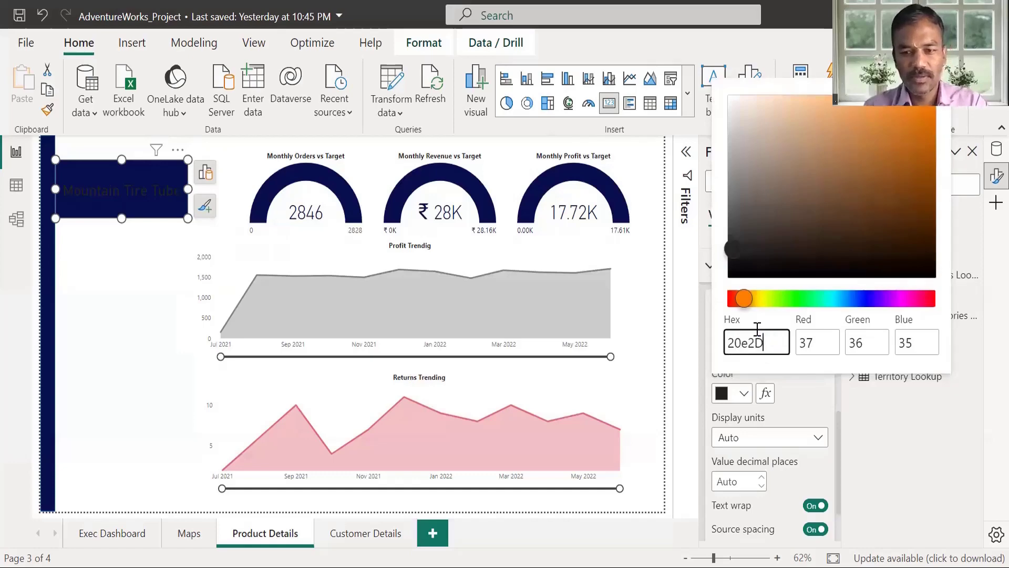
text(7)
key(Return)
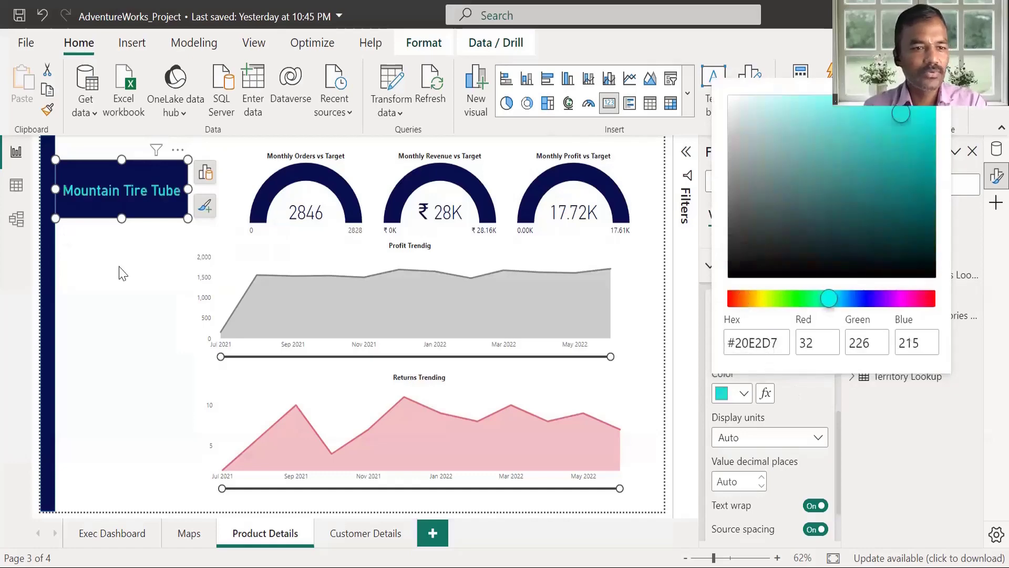
click(175, 223)
click(140, 220)
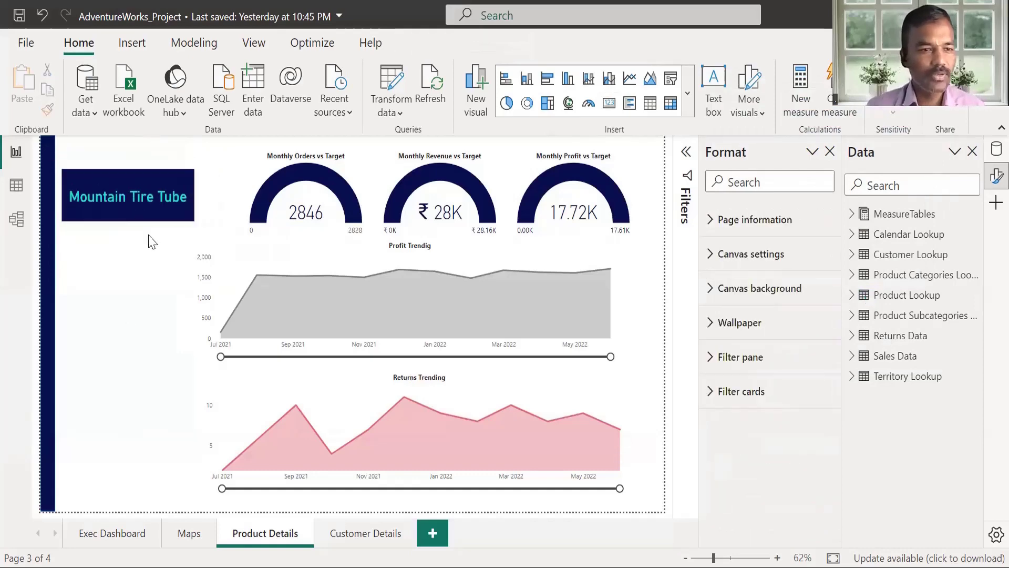
Drill through from the Water Bottle - 30 oz. row of the Exec Dashboard's Top 10 Products table to Product Details
click(113, 535)
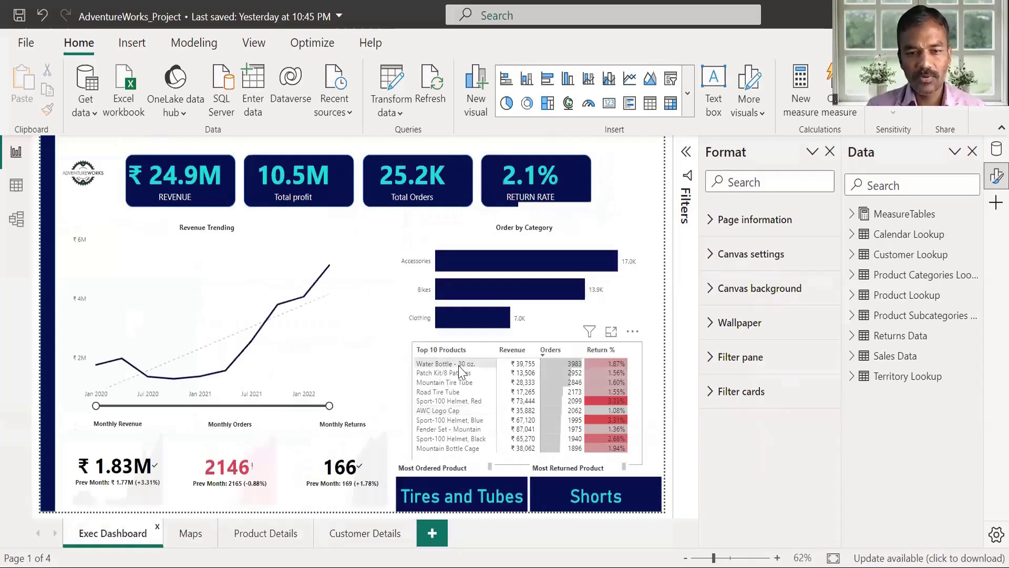
right_click(460, 372)
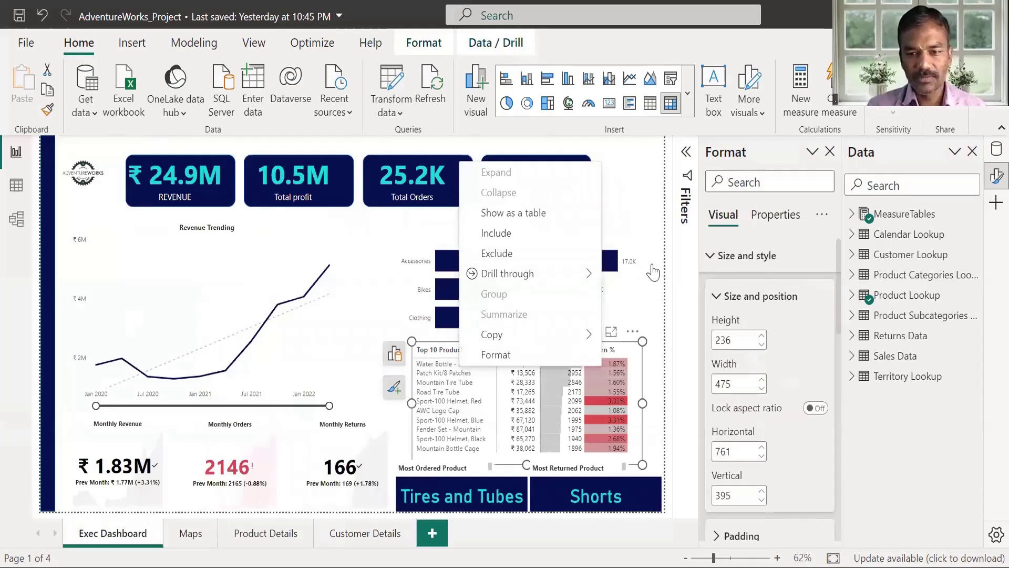
click(266, 533)
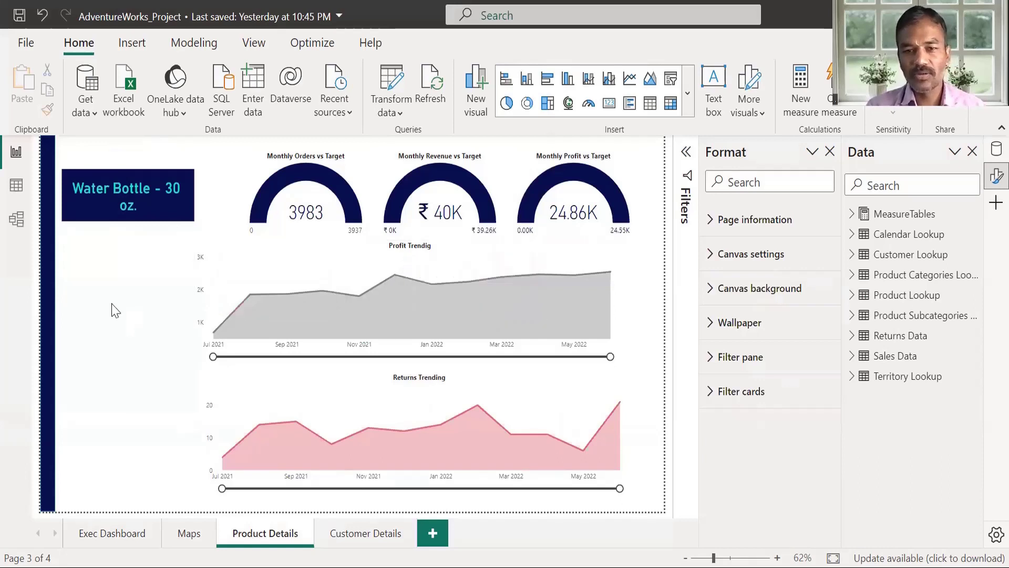
Select the Jan 2022 point on the Profit Trending chart to check how it cross-filters the gauges and returns chart
mouse_move(428, 301)
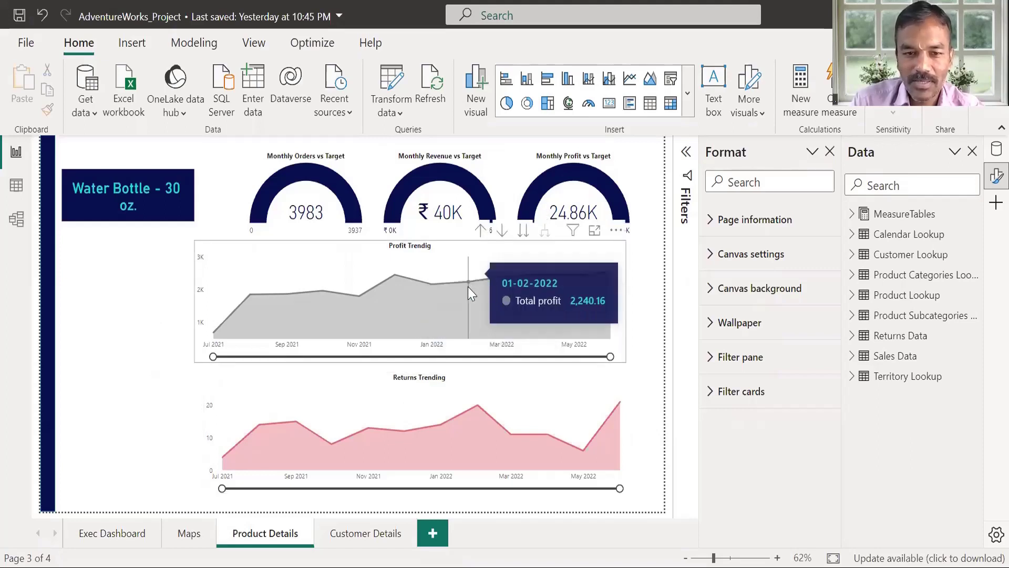
click(434, 281)
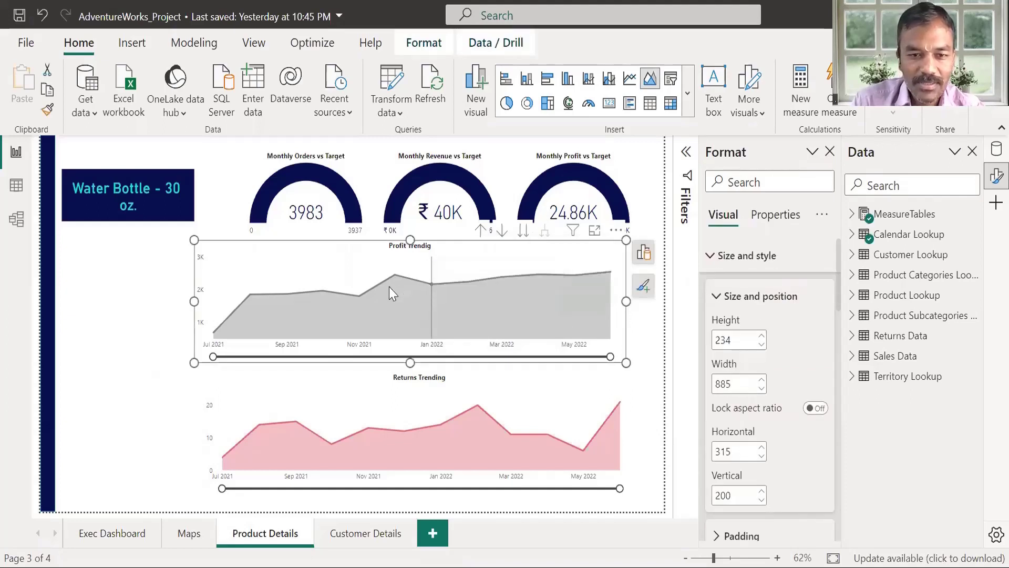
click(389, 269)
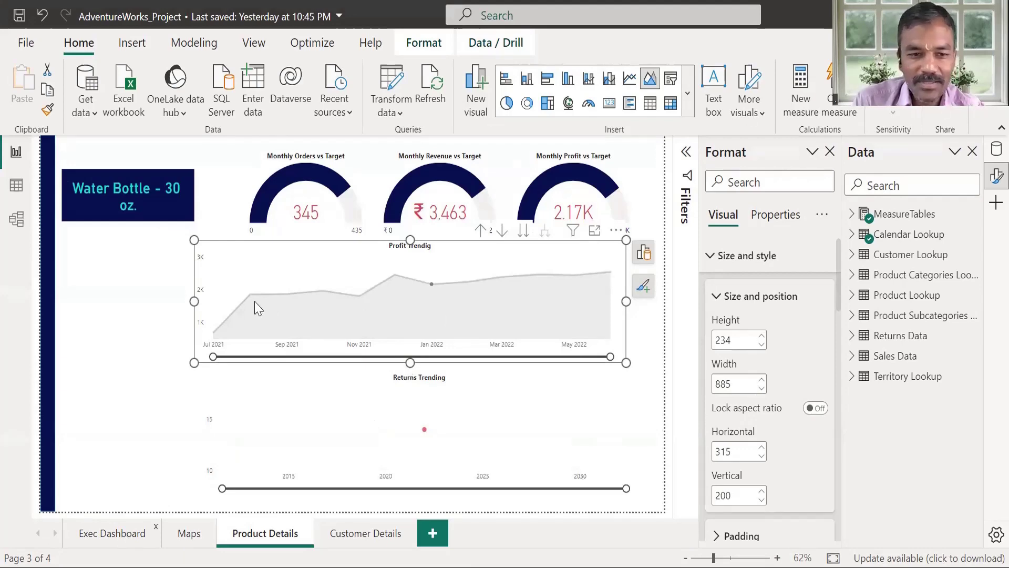
On Exec Dashboard, select the October 2021 point in Revenue Trending to check its effect on the other visuals, and clear the selection
key(ctrl+Page_Up)
key(ctrl+Page_Up)
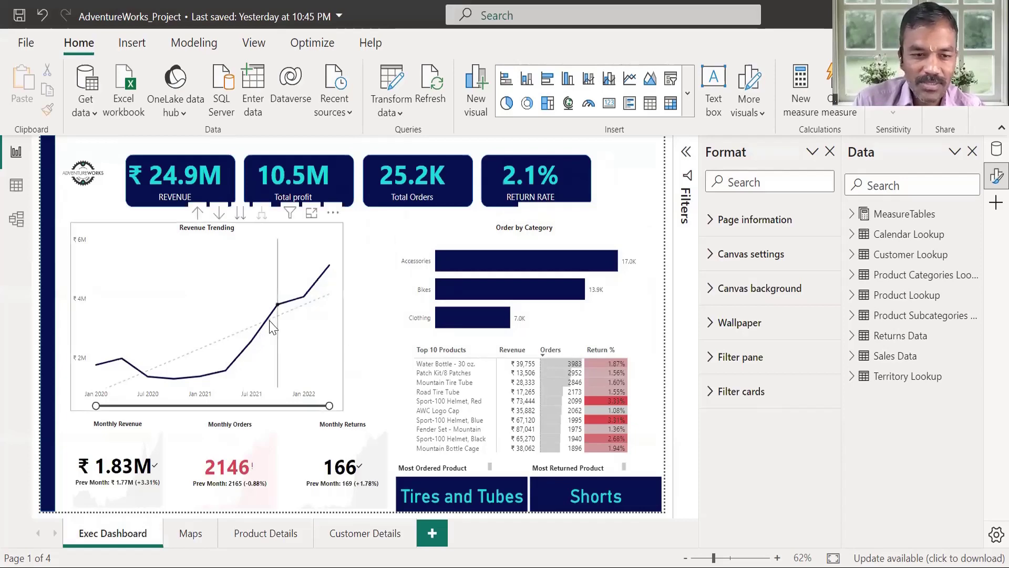
mouse_move(326, 331)
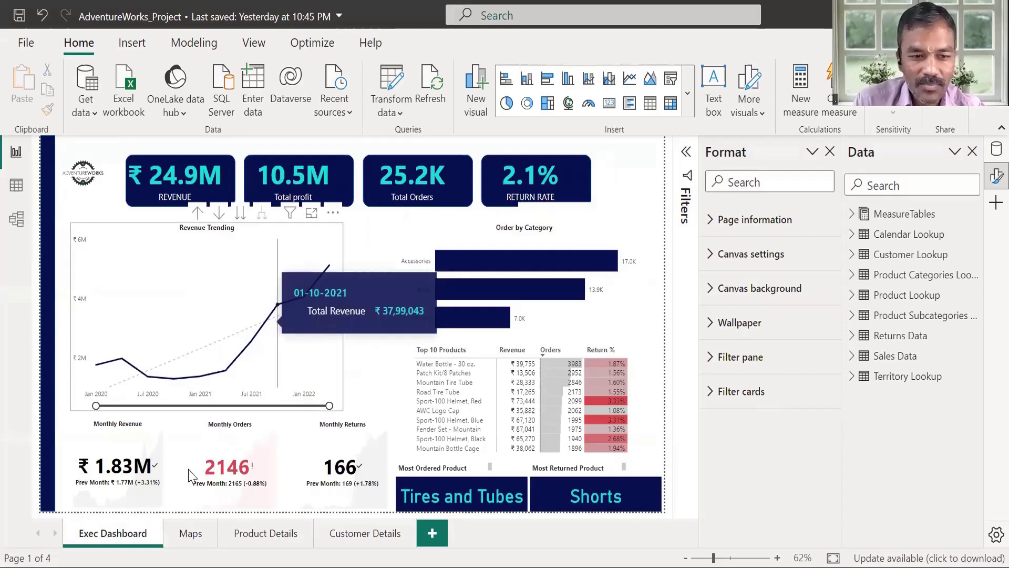
click(166, 406)
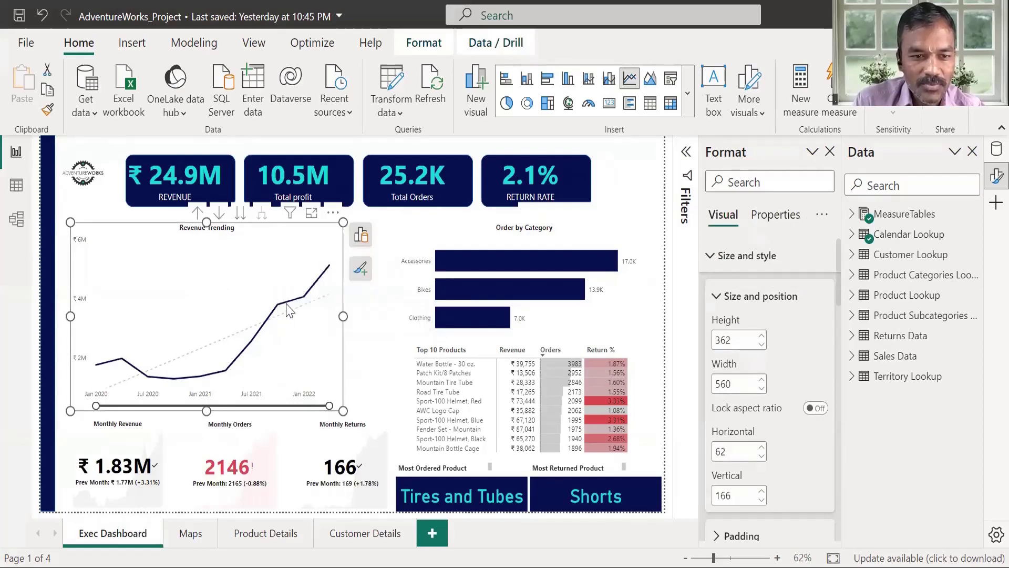
click(288, 323)
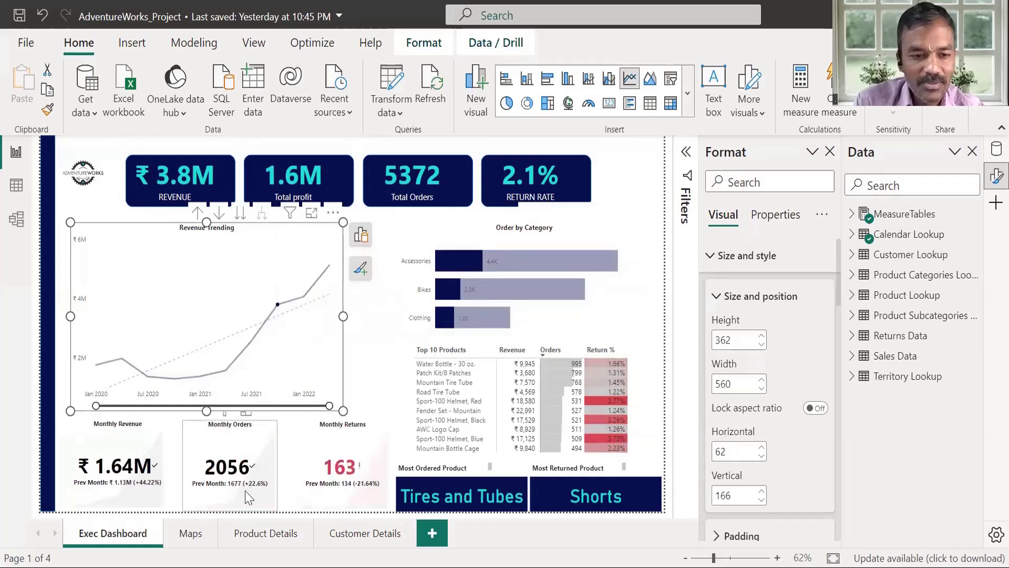
click(386, 343)
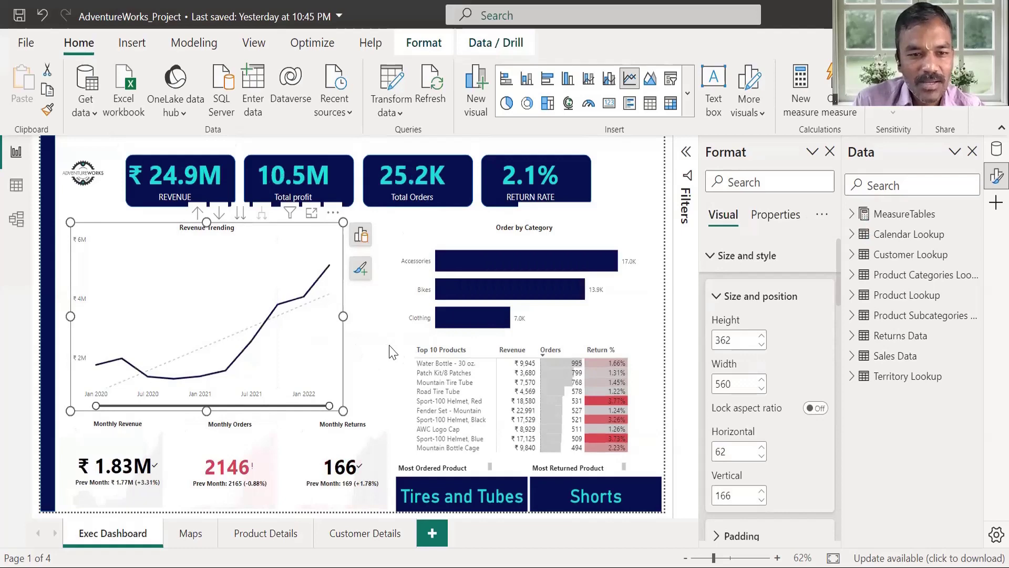
click(416, 141)
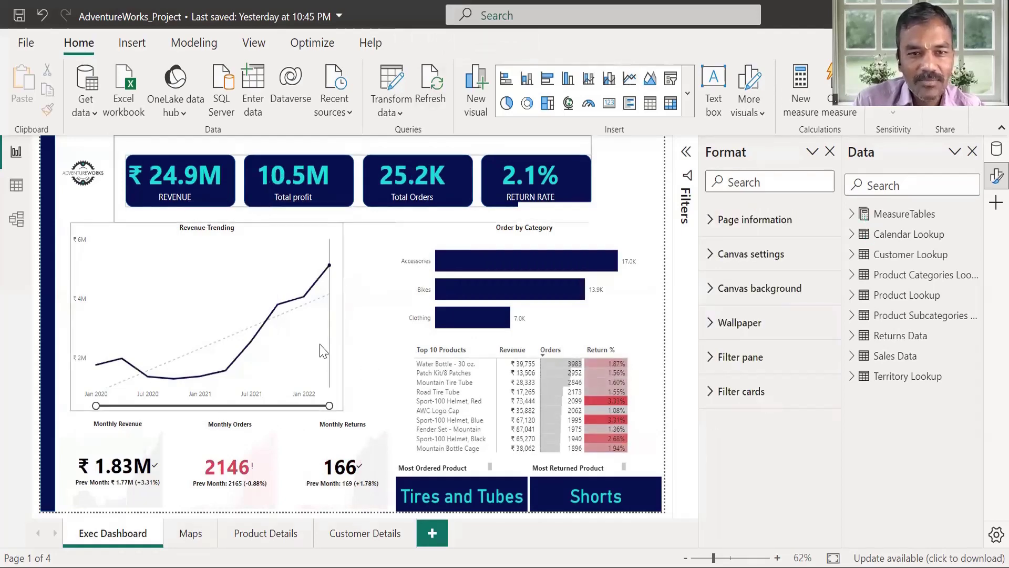
Enable interaction editing and set Revenue Trending's interaction with the Monthly Revenue, Monthly Orders and Monthly Returns cards to None
click(329, 378)
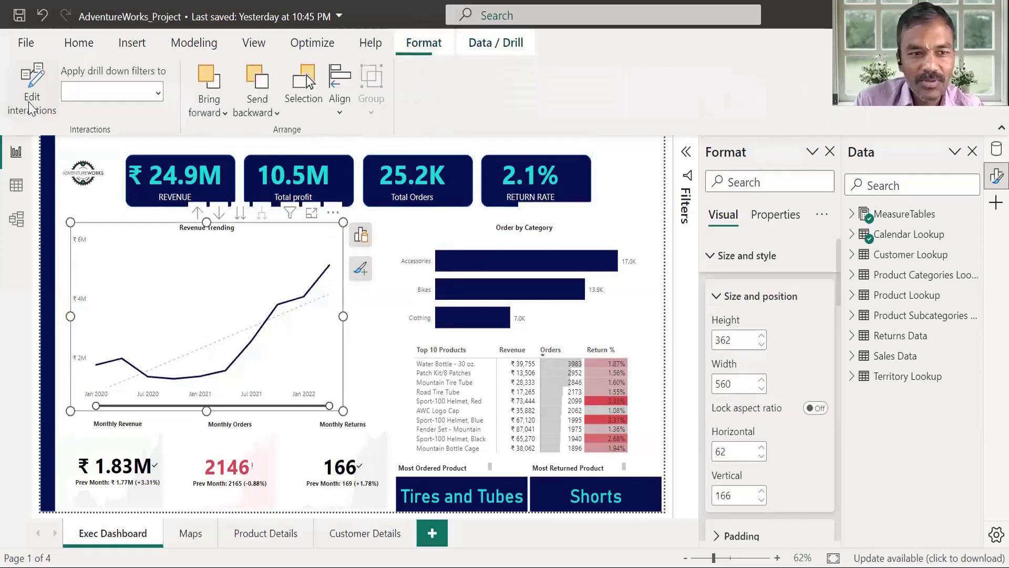
click(31, 105)
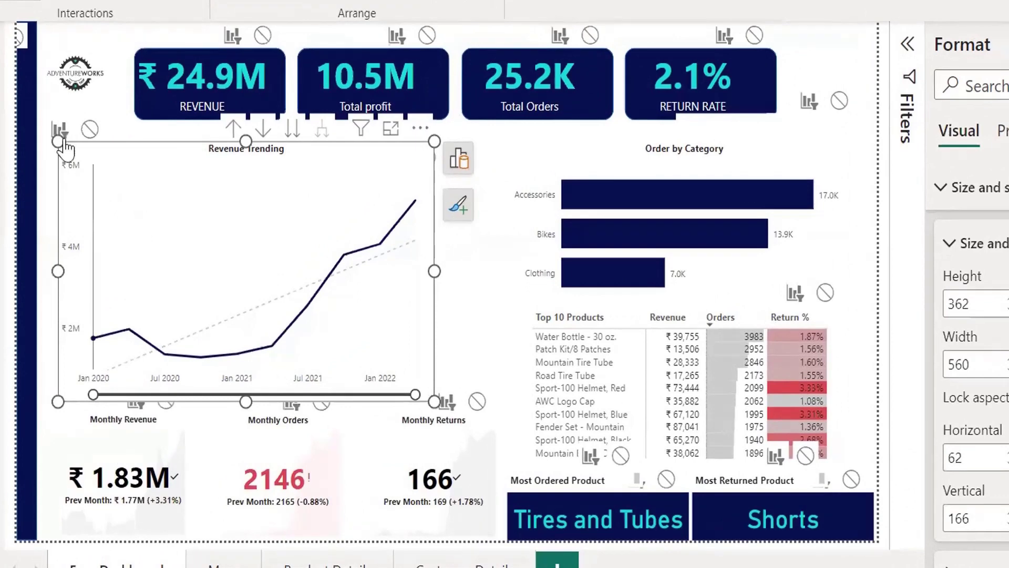
click(91, 130)
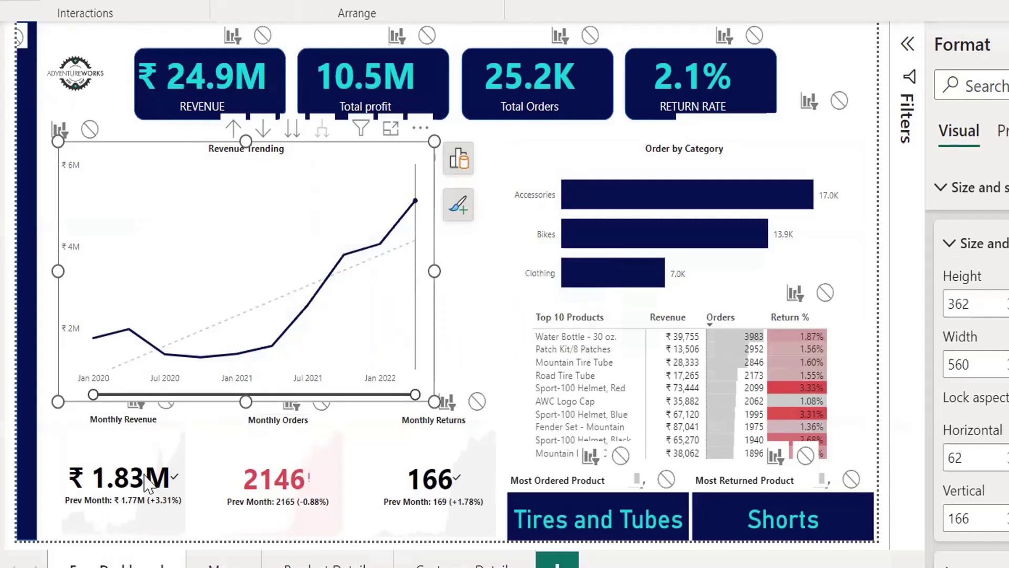
click(168, 405)
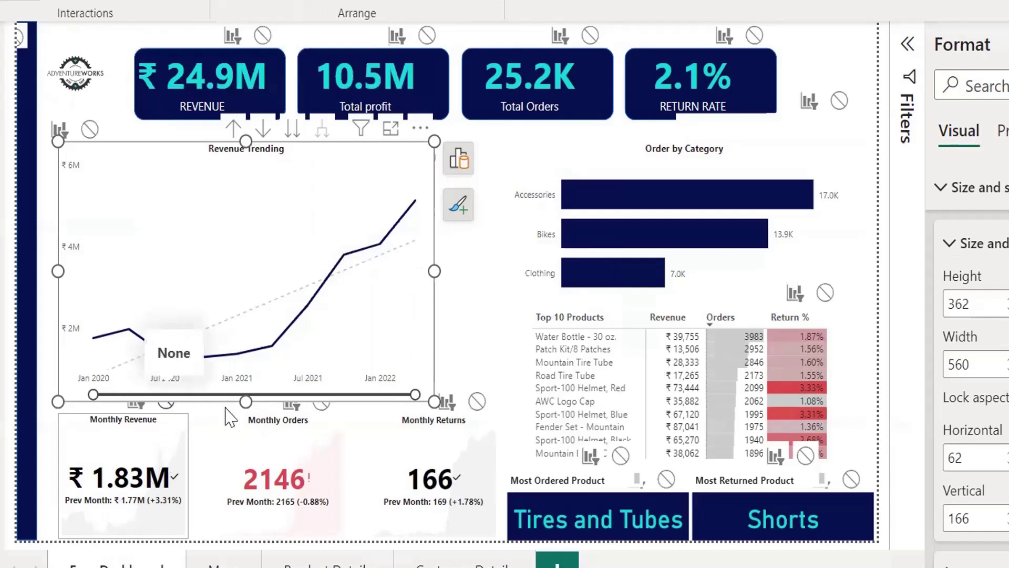
click(319, 408)
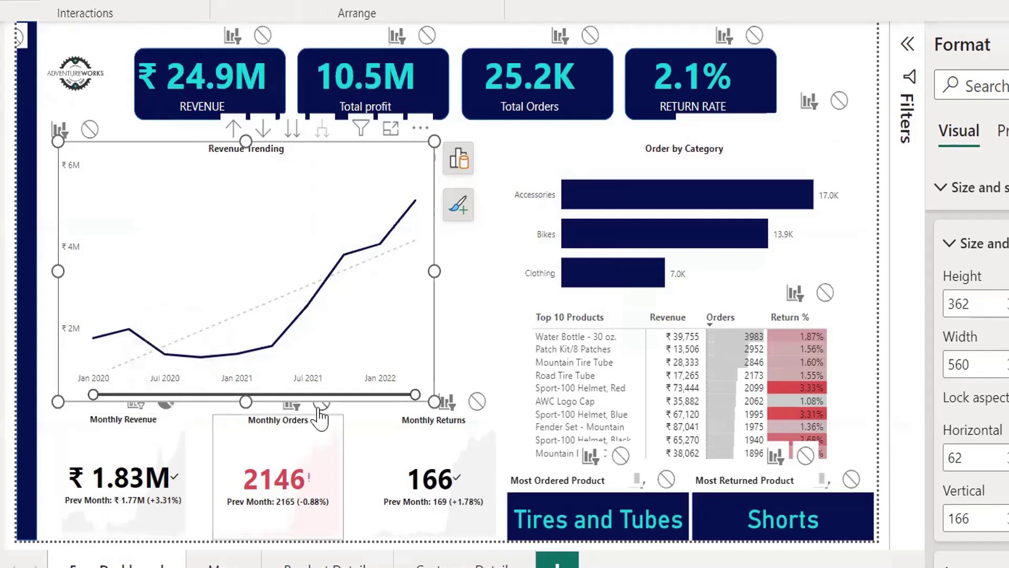
click(477, 402)
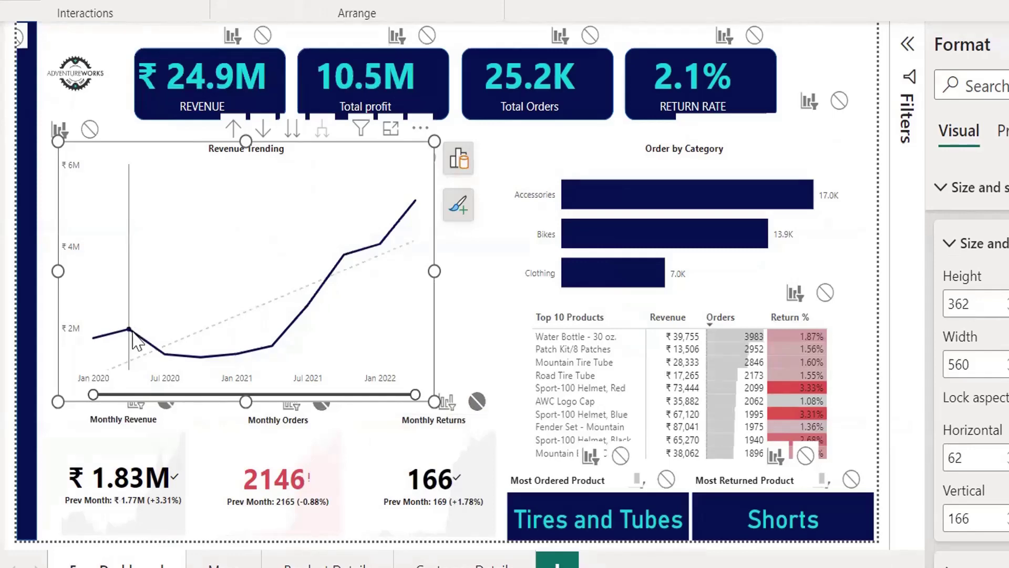
Test the edited interactions by selecting the second data point in Revenue Trending, and clear the selection
mouse_move(125, 337)
click(126, 336)
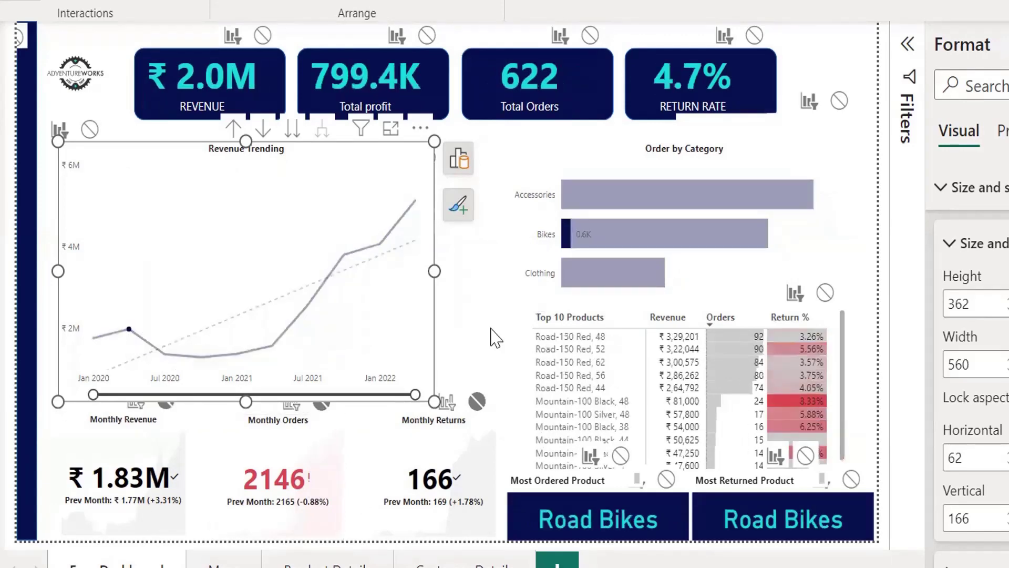
click(355, 399)
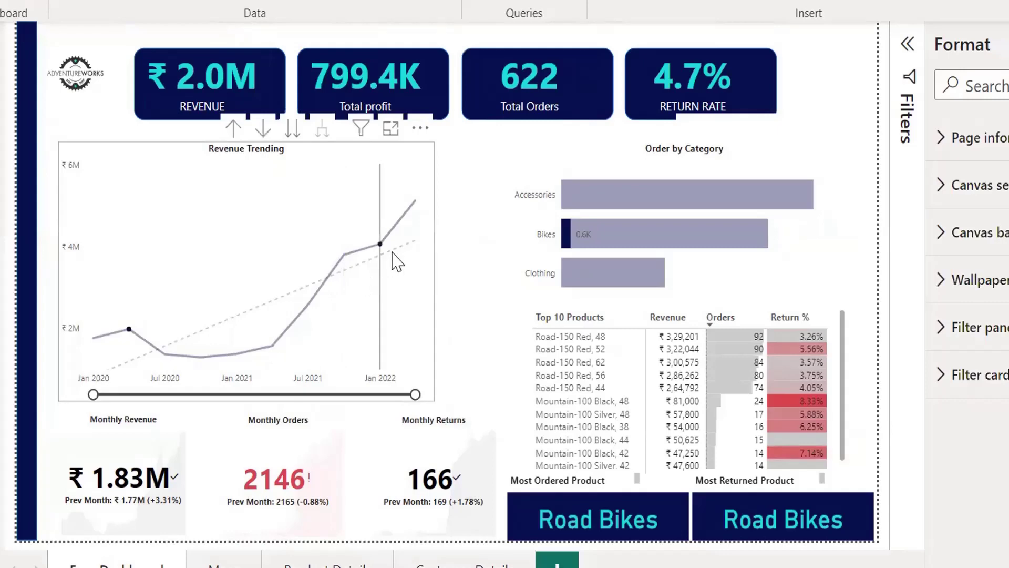
click(388, 257)
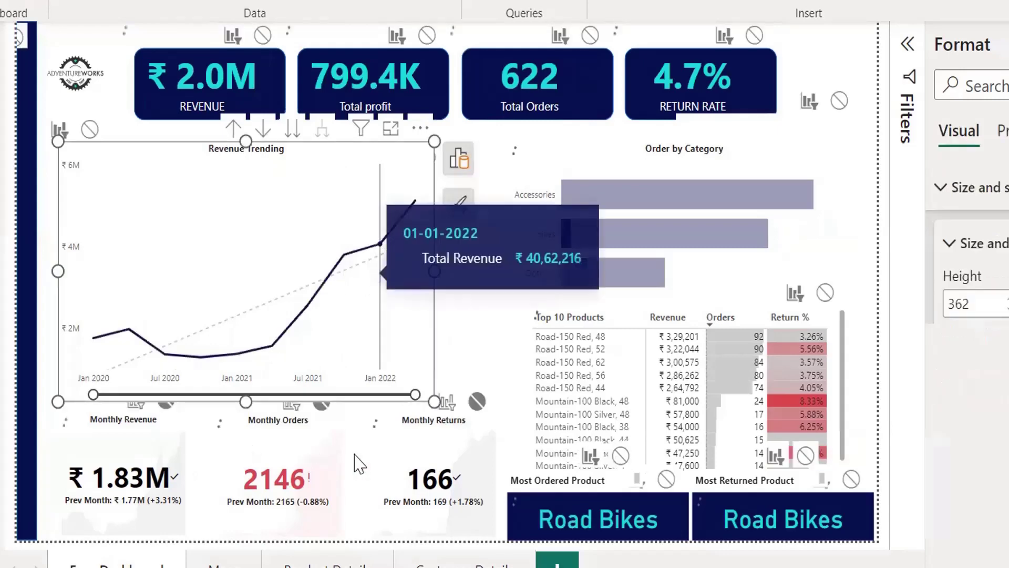
key(Escape)
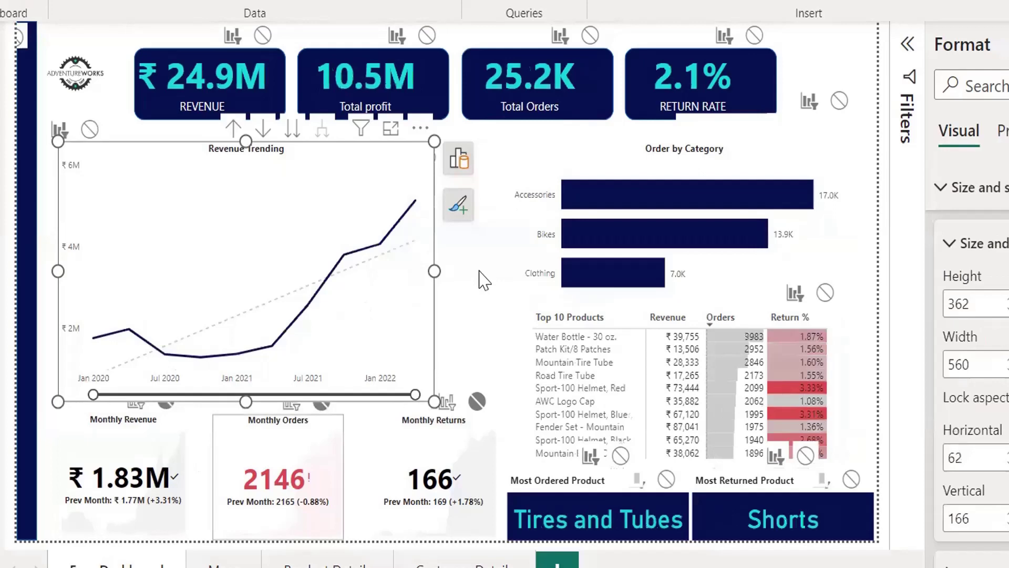
key(Escape)
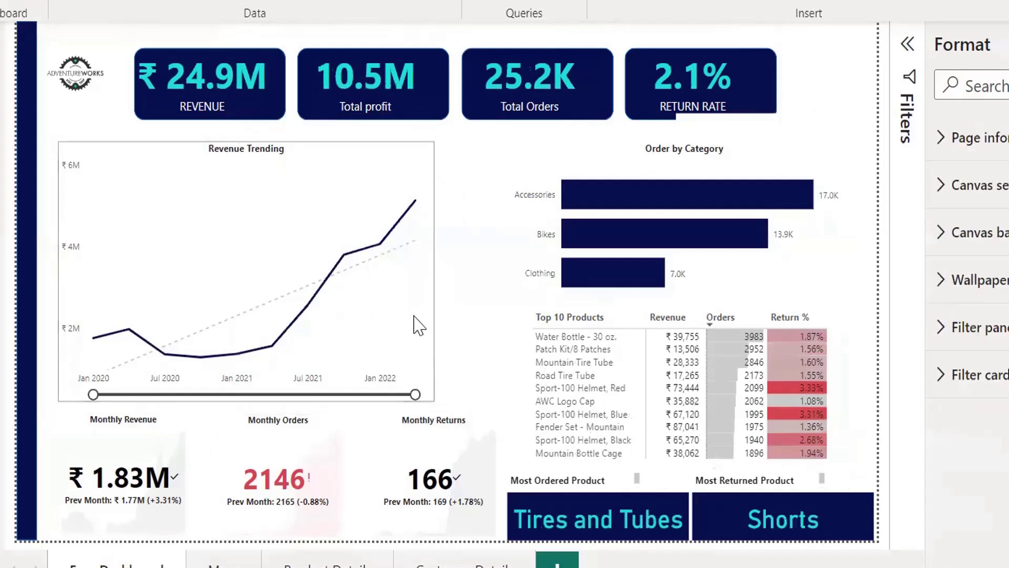
mouse_move(401, 323)
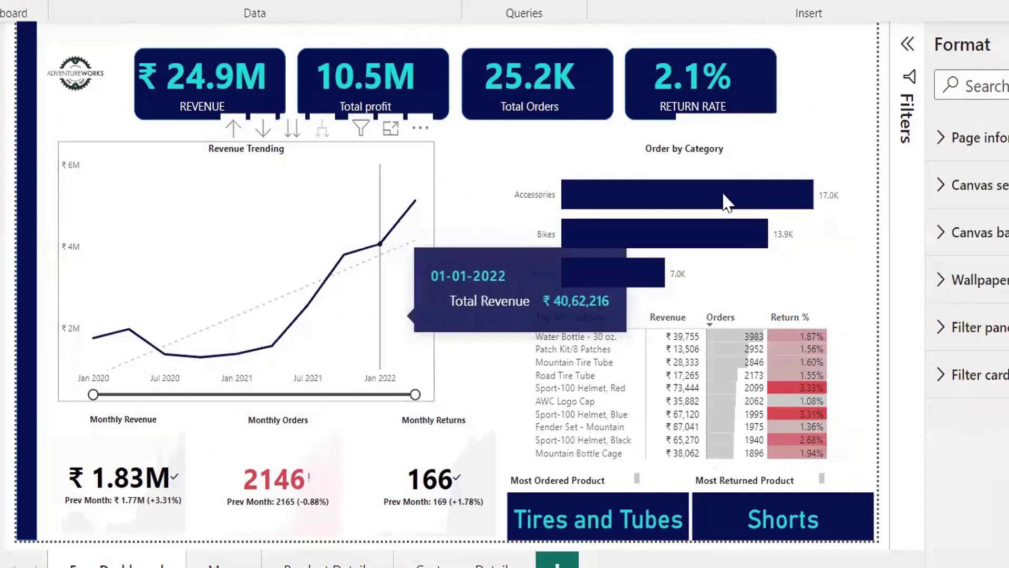
Set the Top 10 Products table's interaction with the three monthly KPI cards to None and test it with the Sport-100 Helmet, Black row
click(839, 267)
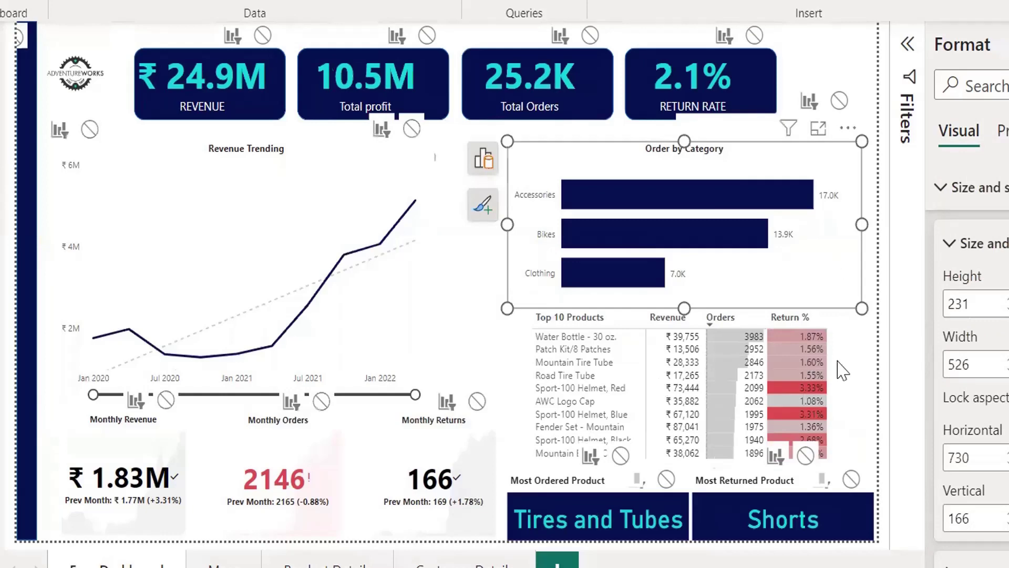
click(598, 378)
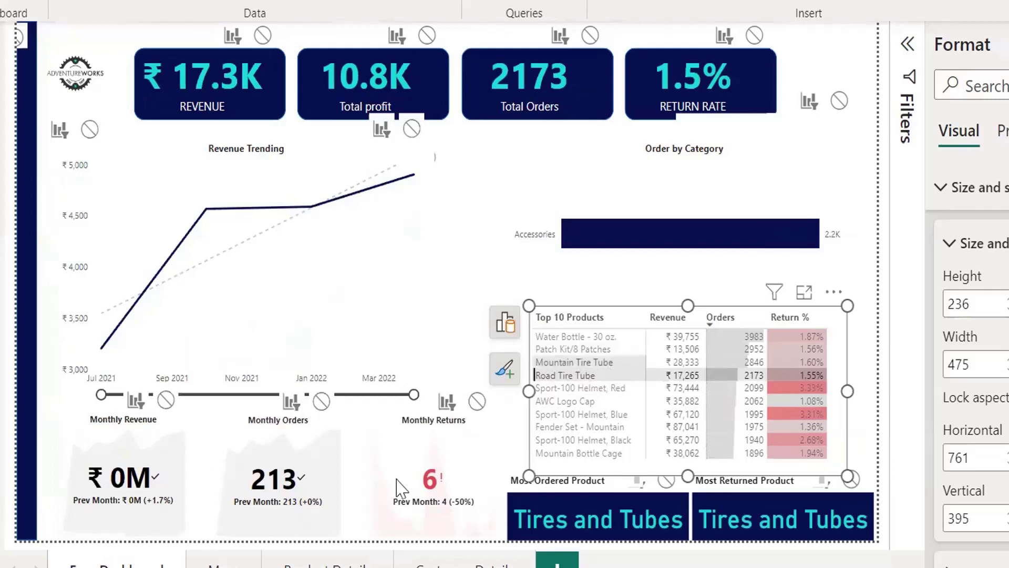
click(573, 363)
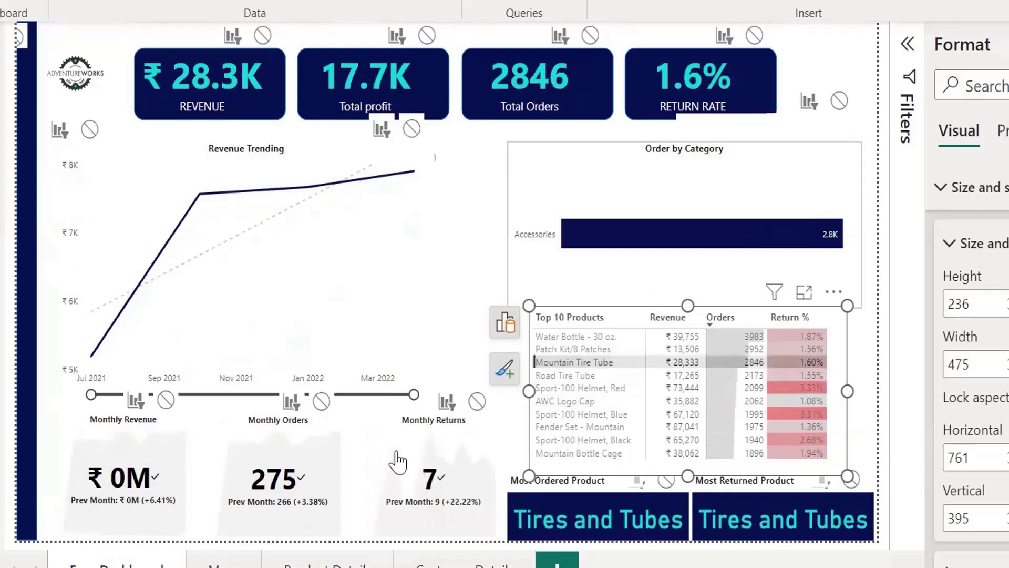
click(166, 401)
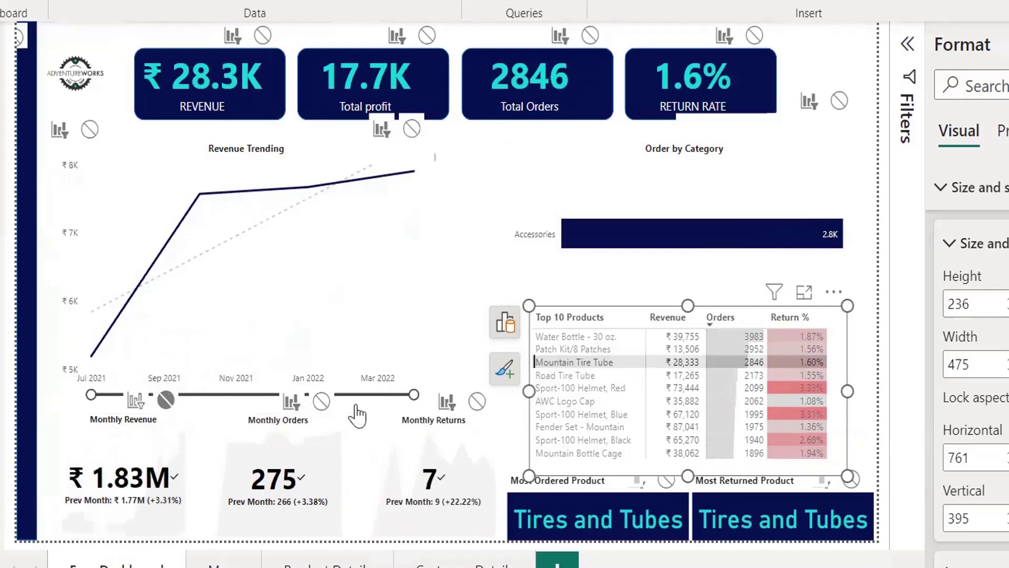
click(321, 401)
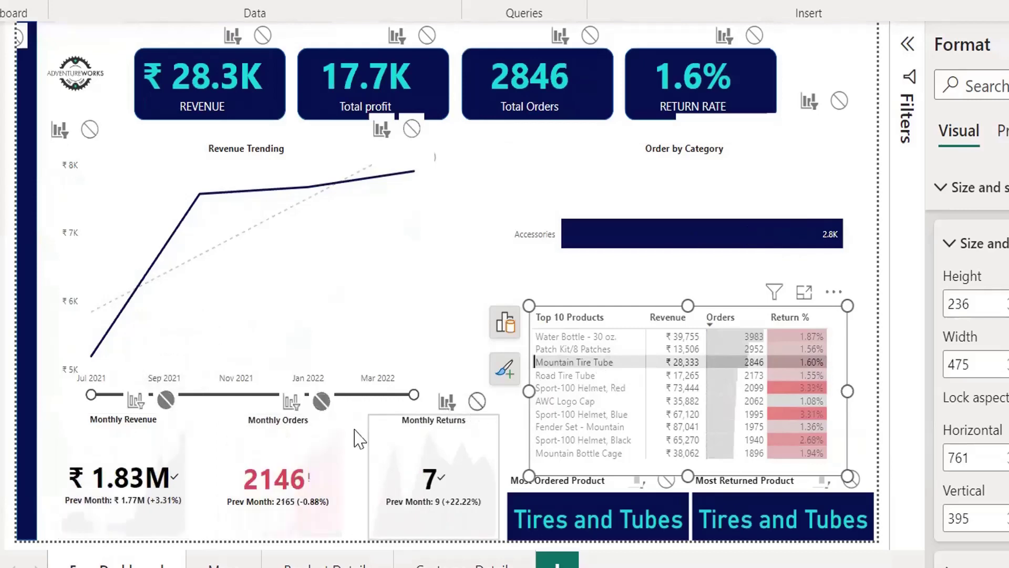
click(476, 401)
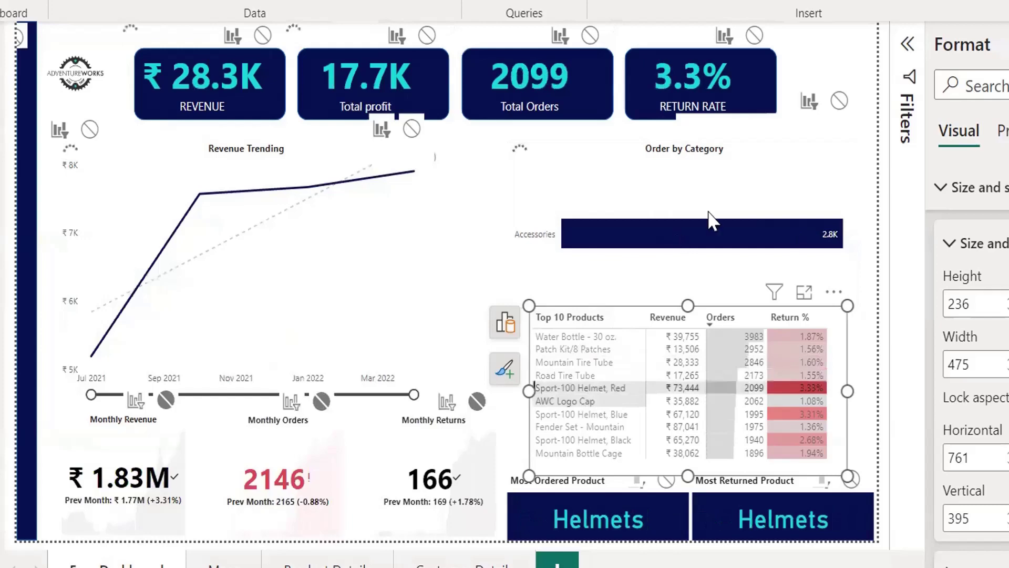
click(608, 442)
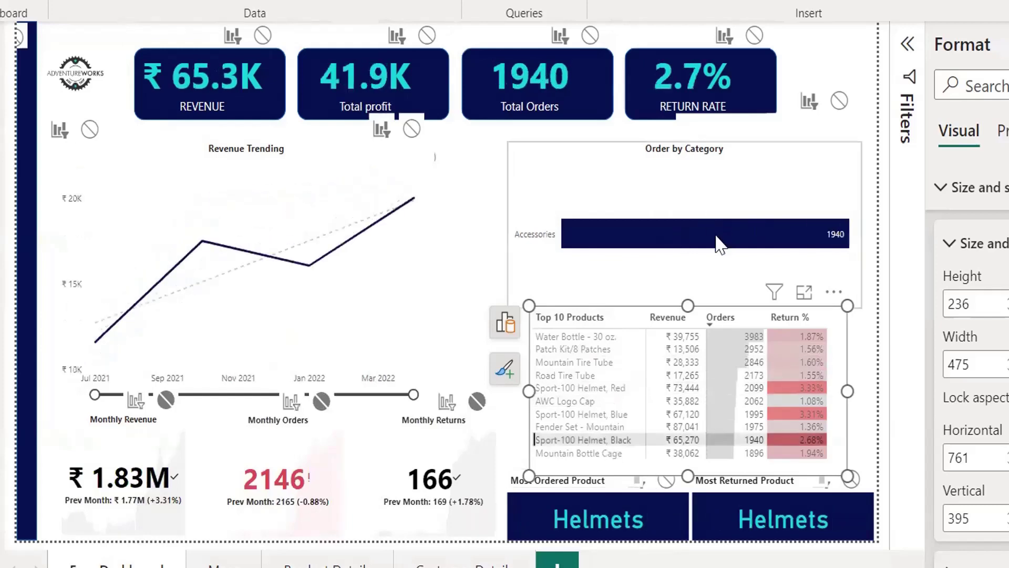
Test the AWC Logo Cap and Road Tire Tube rows, and set Top 10 Products' interaction with the Most Ordered and Most Returned Product cards to None
mouse_move(698, 237)
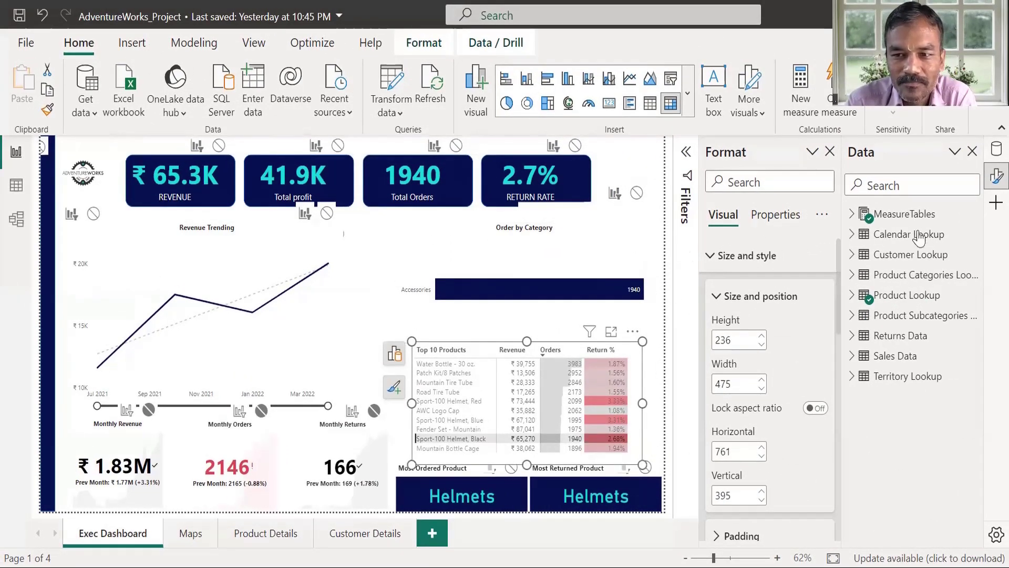
click(604, 488)
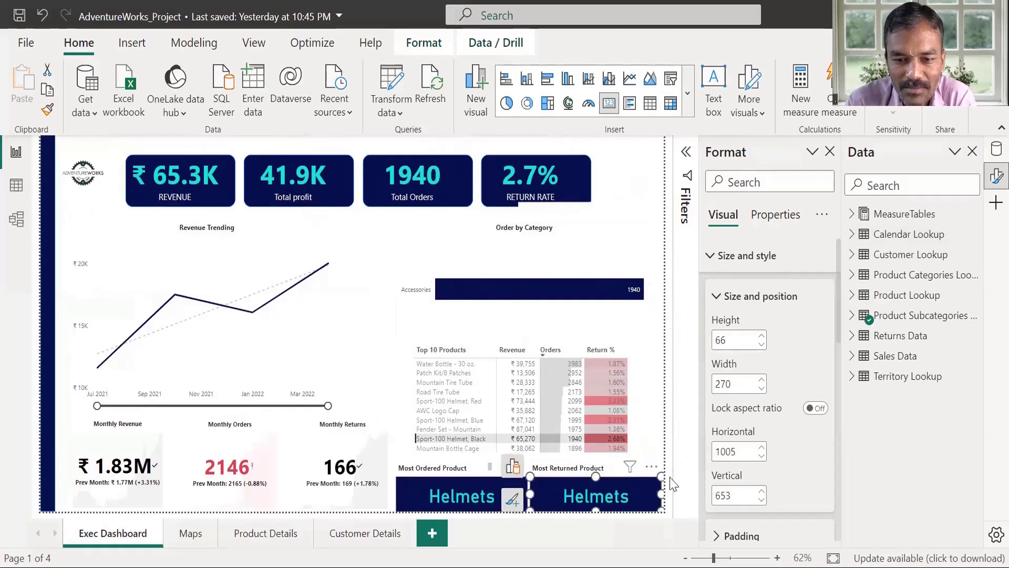
click(684, 548)
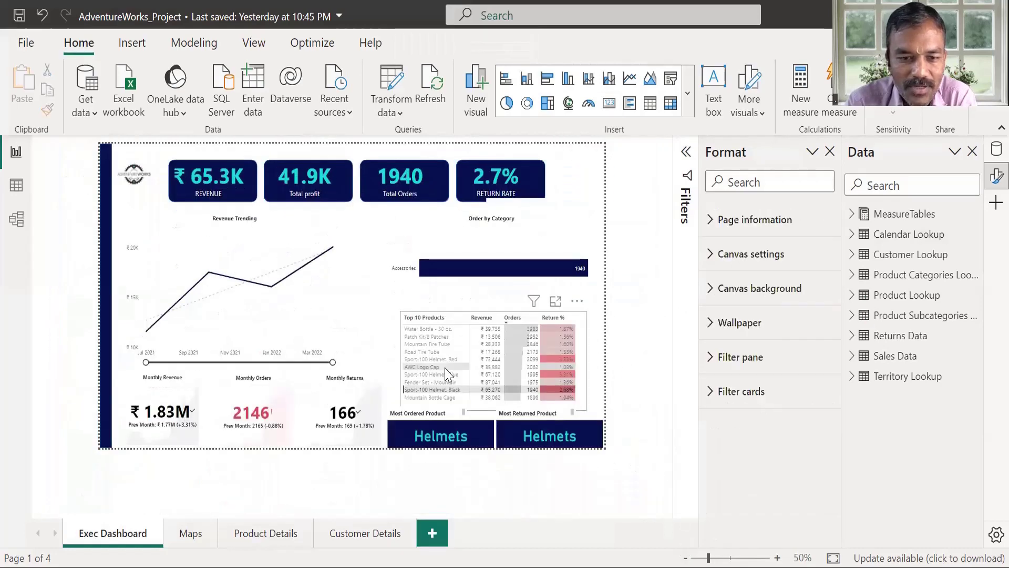
click(445, 368)
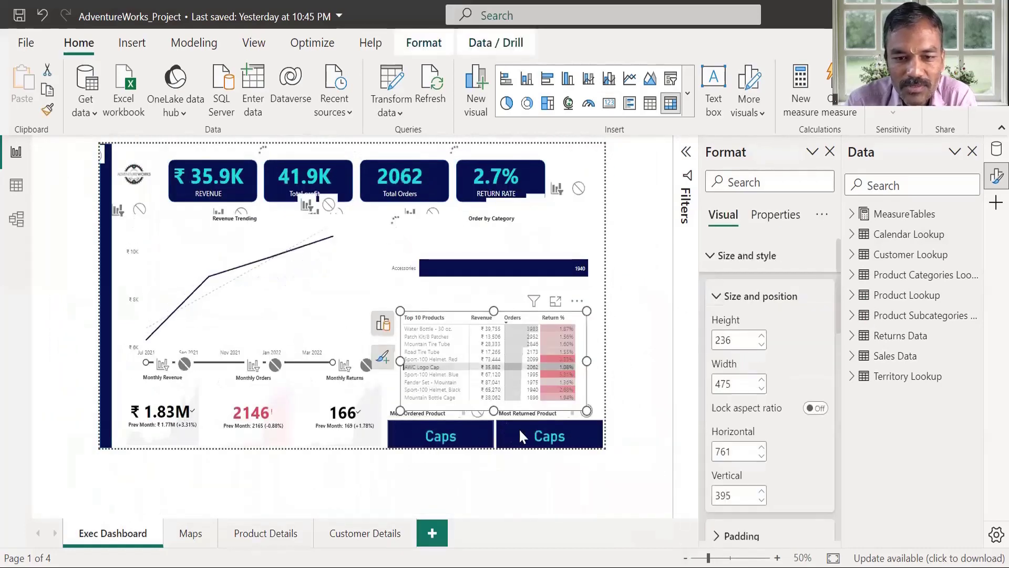
click(429, 352)
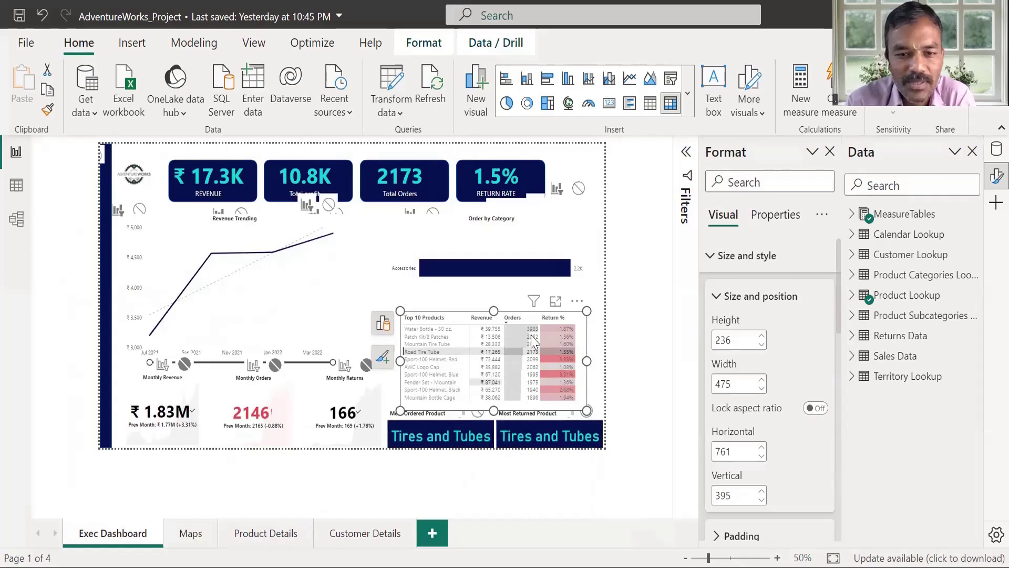
click(582, 325)
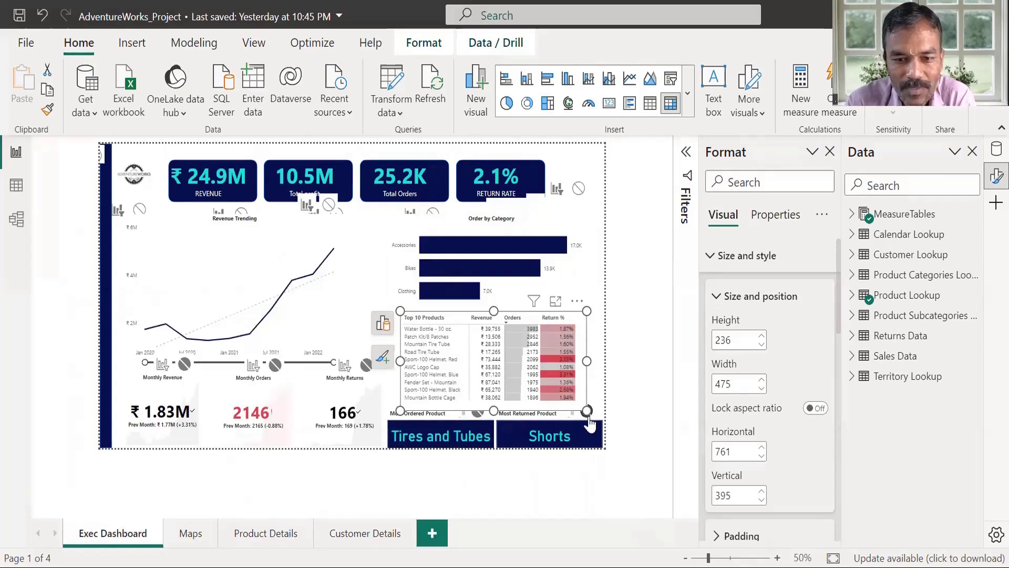
Test the edited interactions with the Patch Kit/8 Patches, Sport-100 Helmet, Black, AWC Logo Cap and Mountain Tire Tube rows, and clear the selection
click(428, 337)
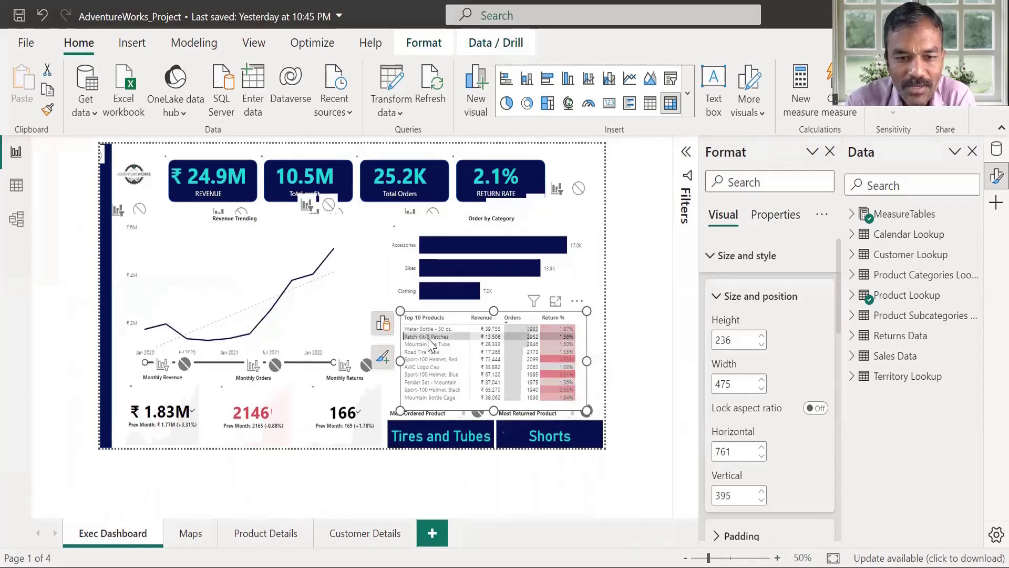
click(438, 389)
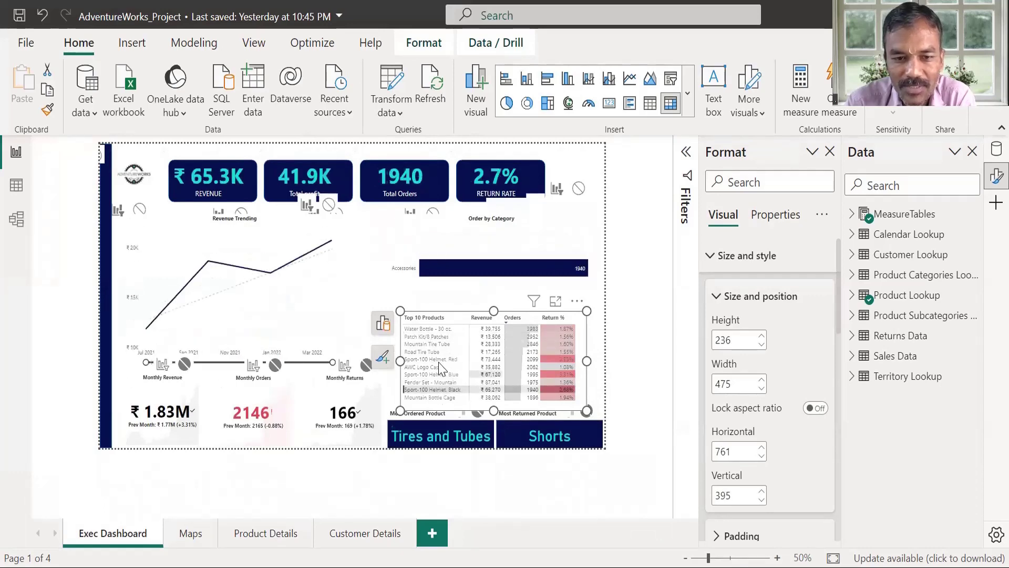
click(428, 367)
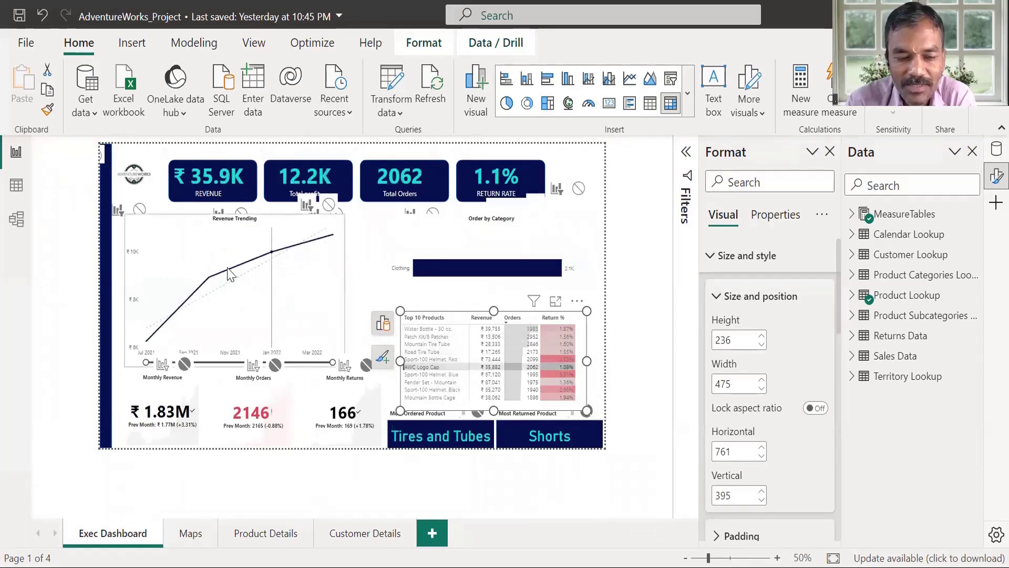
click(434, 345)
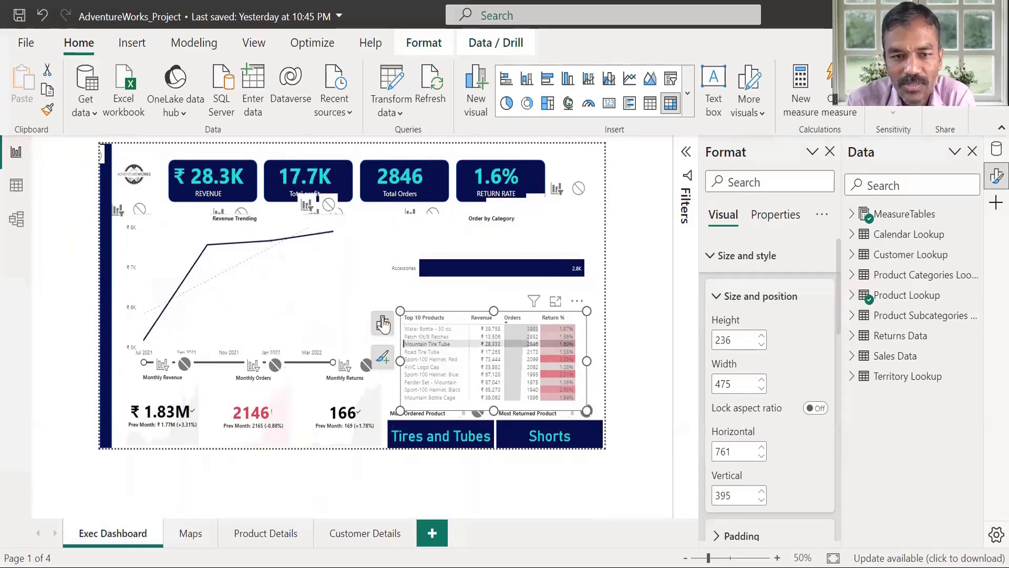
click(633, 333)
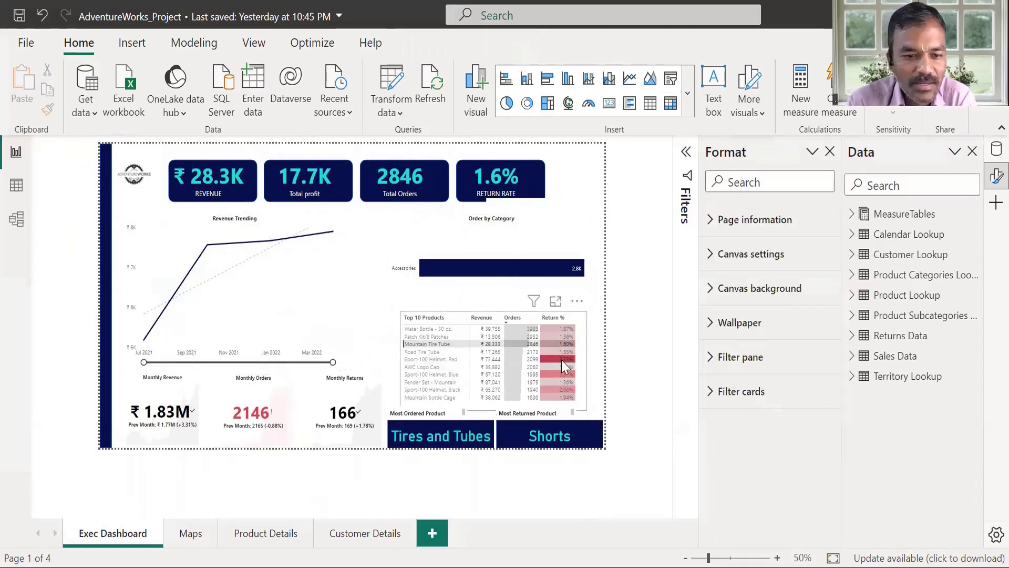
click(515, 344)
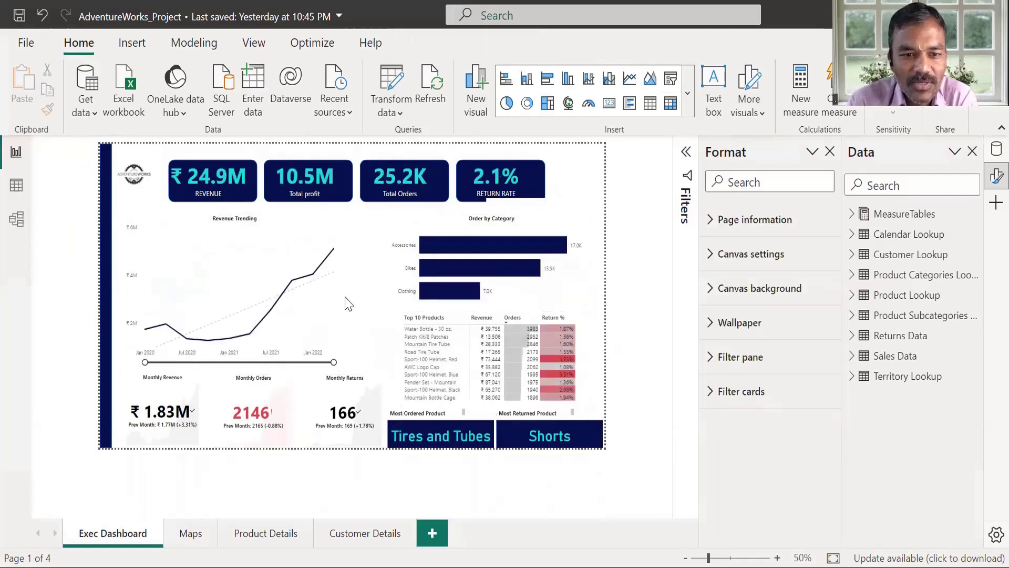
Turn off interaction editing for the Revenue Trending chart on Exec Dashboard and deselect the chart
click(333, 263)
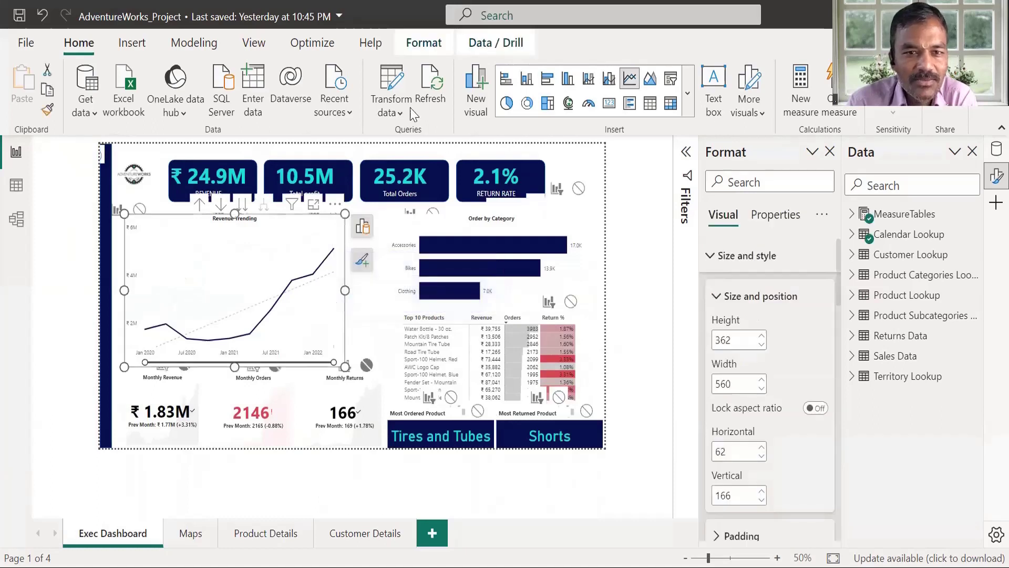
click(424, 43)
click(31, 105)
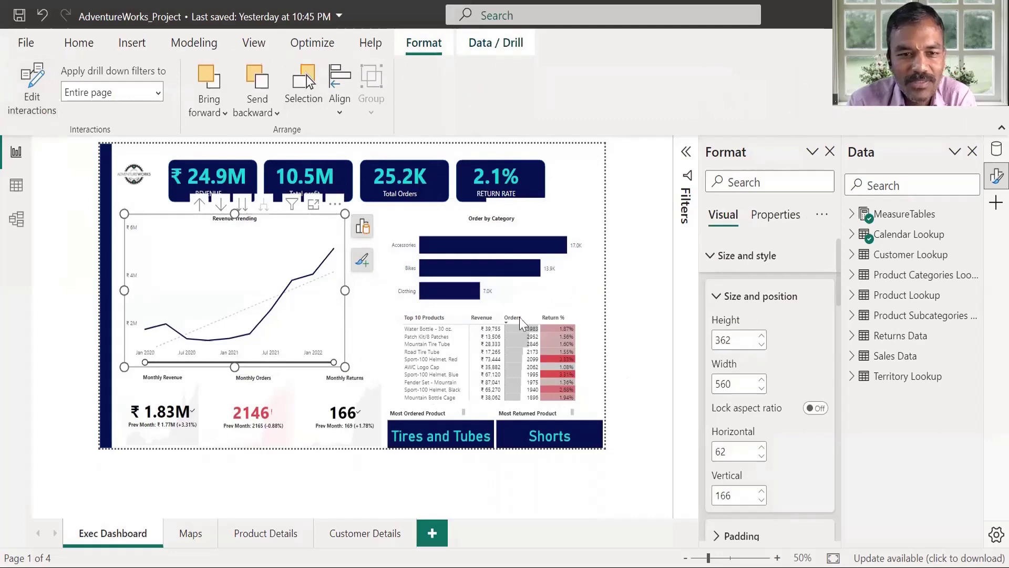
click(363, 295)
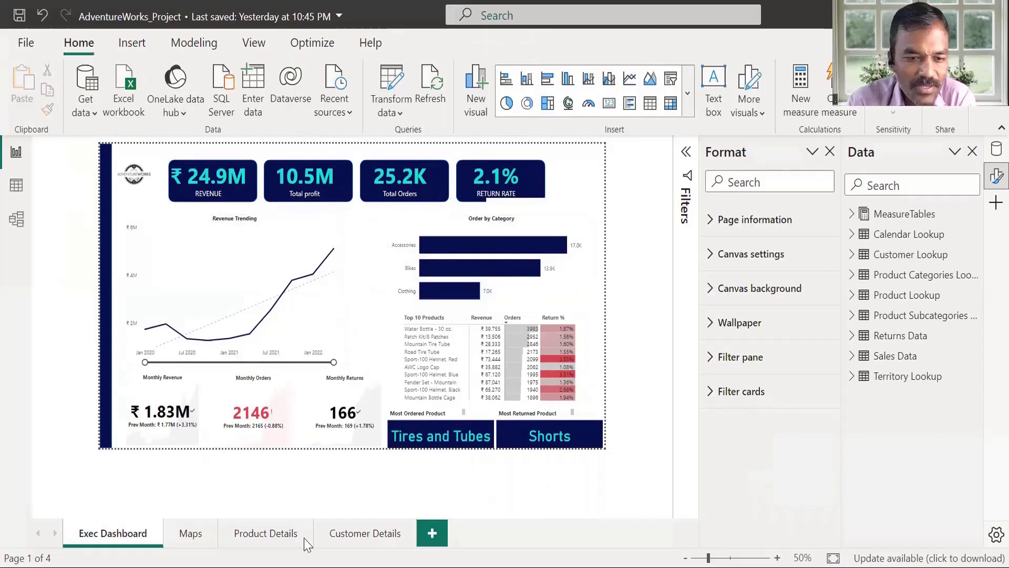
On the Customer Details page, select the 25-08-2021 point in Customers Trending to check its effect on the other visuals
click(356, 535)
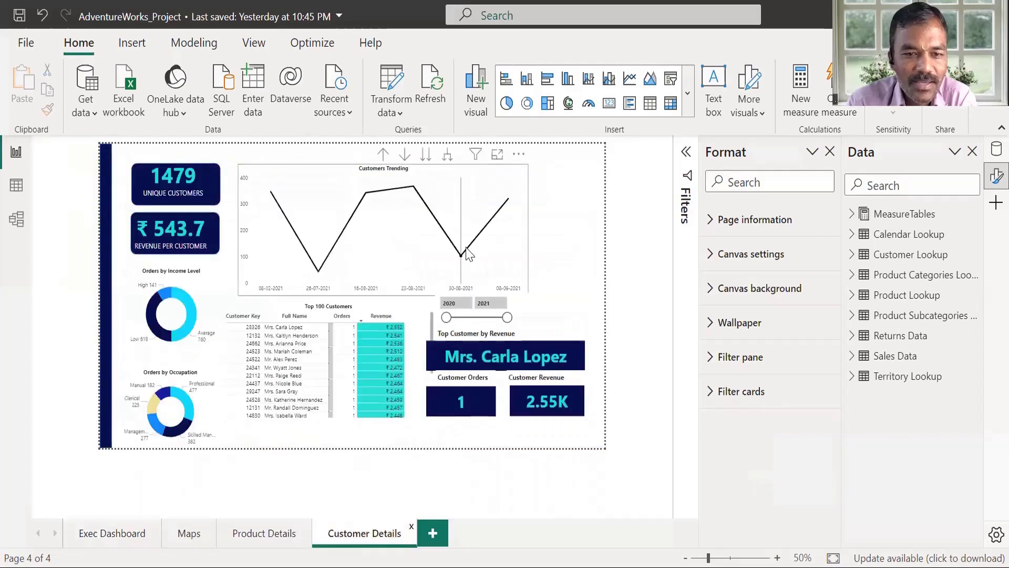
click(427, 255)
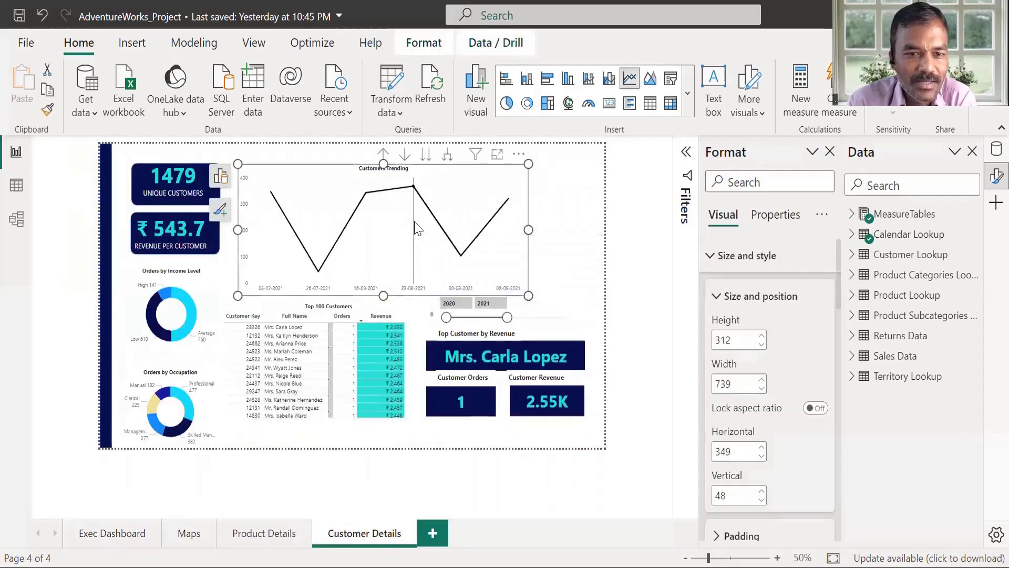
click(416, 191)
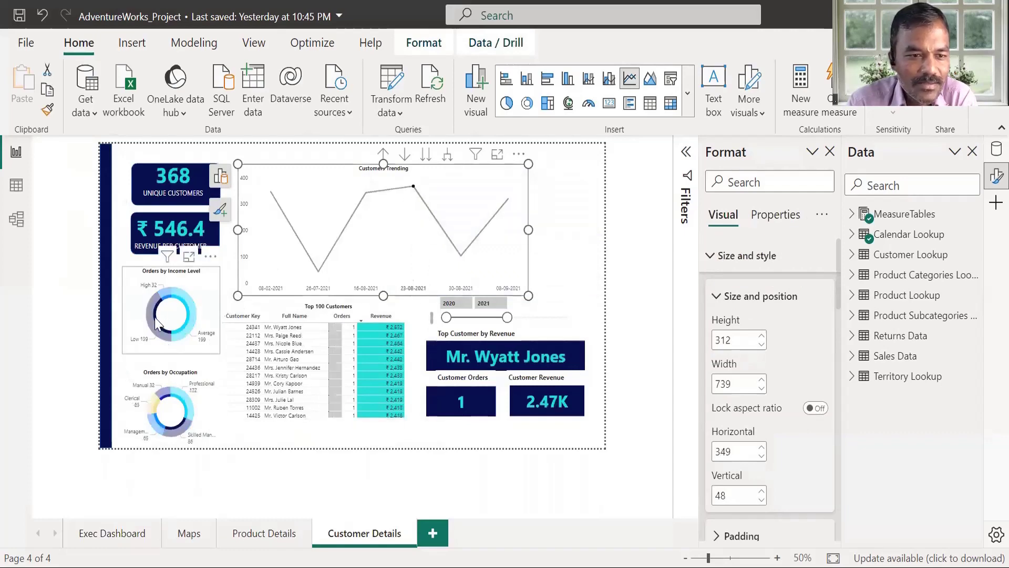
Turn on interaction editing for the Customers Trending line chart on the Customer Details page
mouse_move(153, 325)
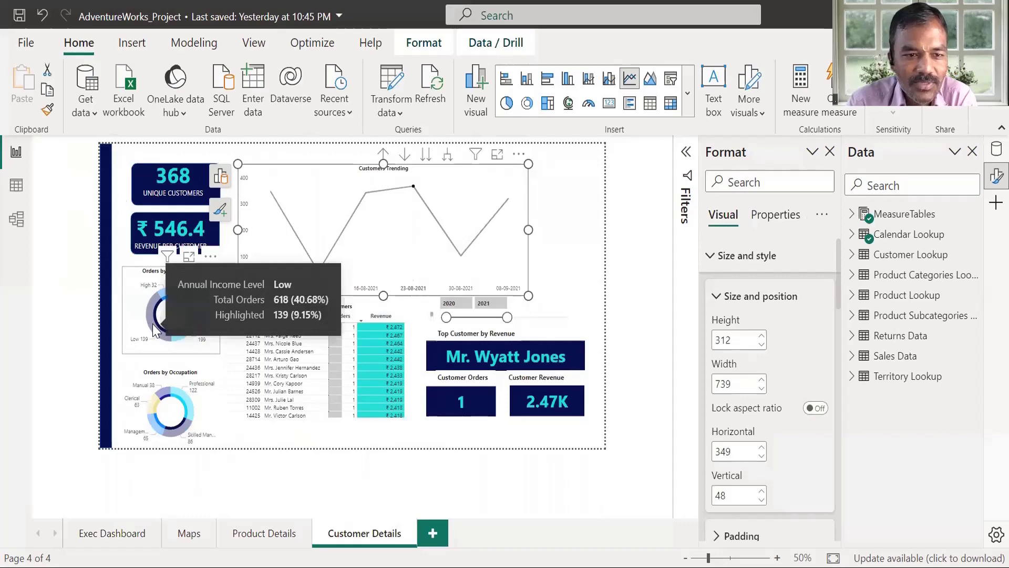
click(423, 43)
click(32, 89)
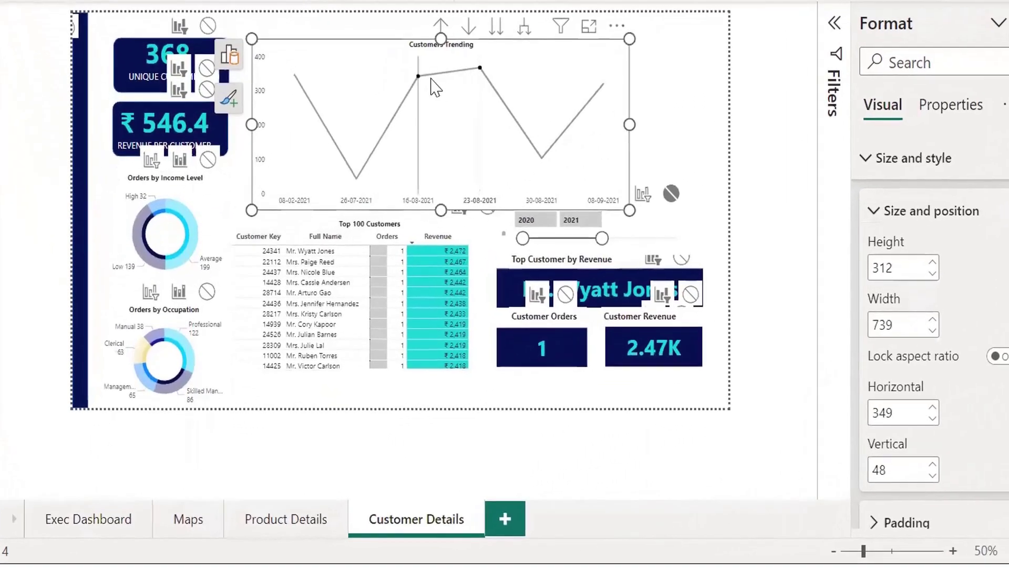
Test how the Customers Trending chart filters the other visuals using its 23-08-2021 and 30-08-2021 points
click(434, 86)
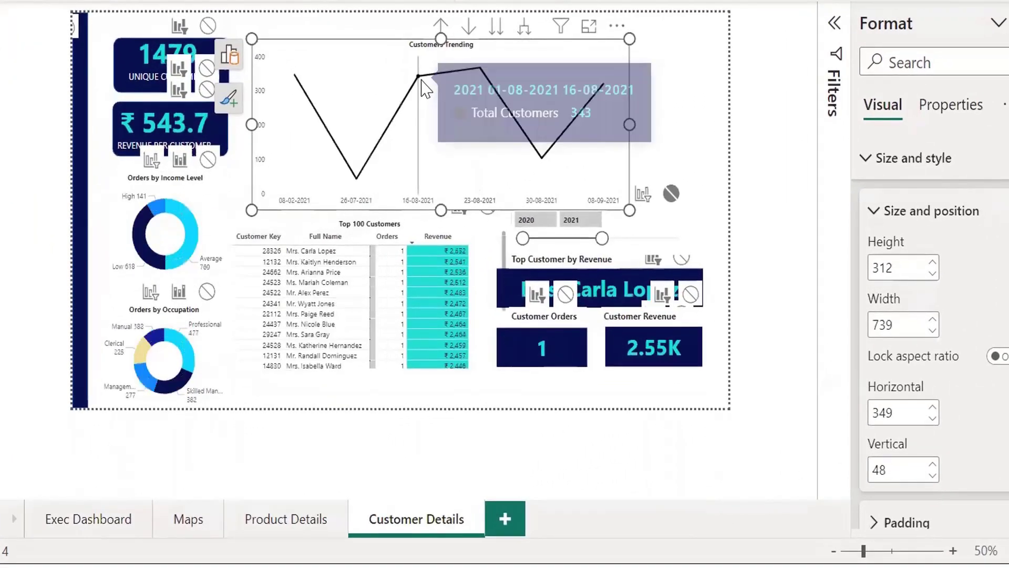
click(481, 68)
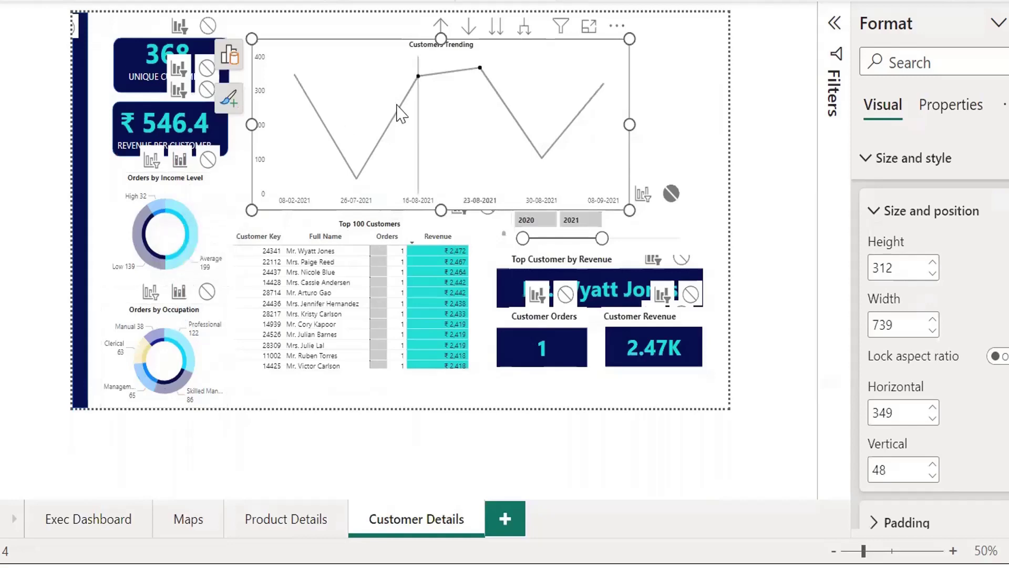
mouse_move(442, 103)
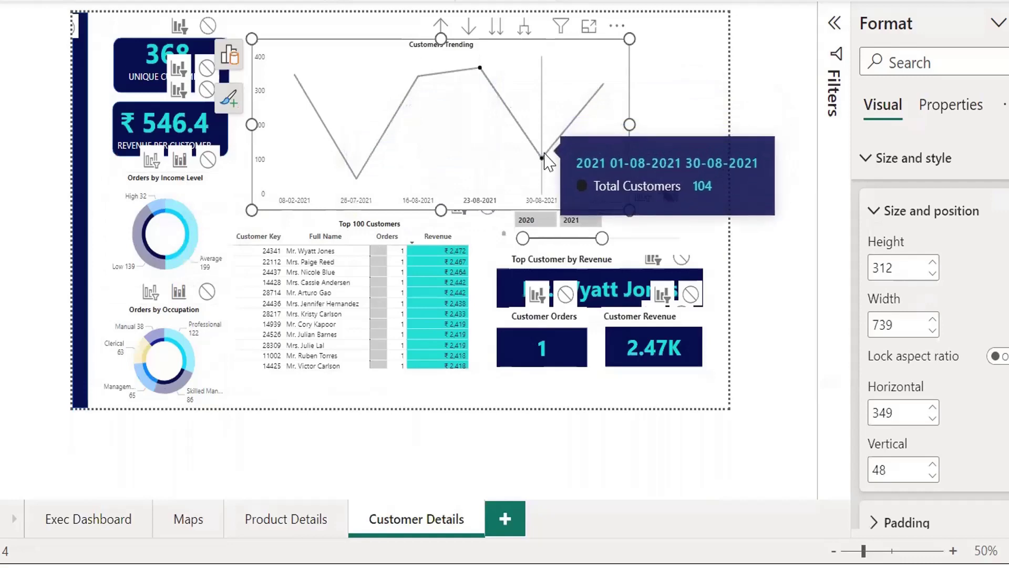
click(543, 157)
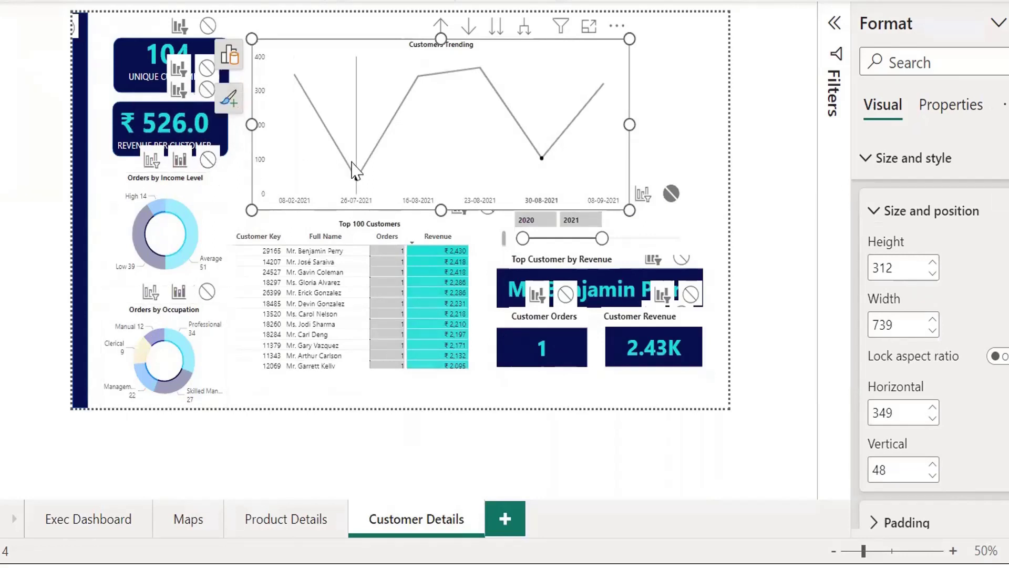
click(689, 165)
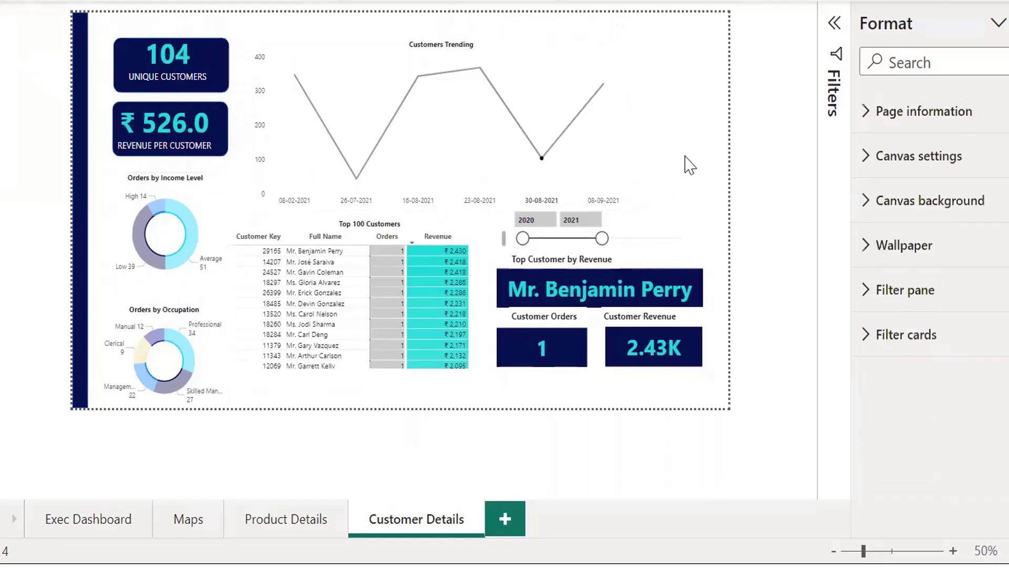
Test several customer rows in the Top 100 Customers table and set its interaction with the Customers Trending chart to None
click(325, 305)
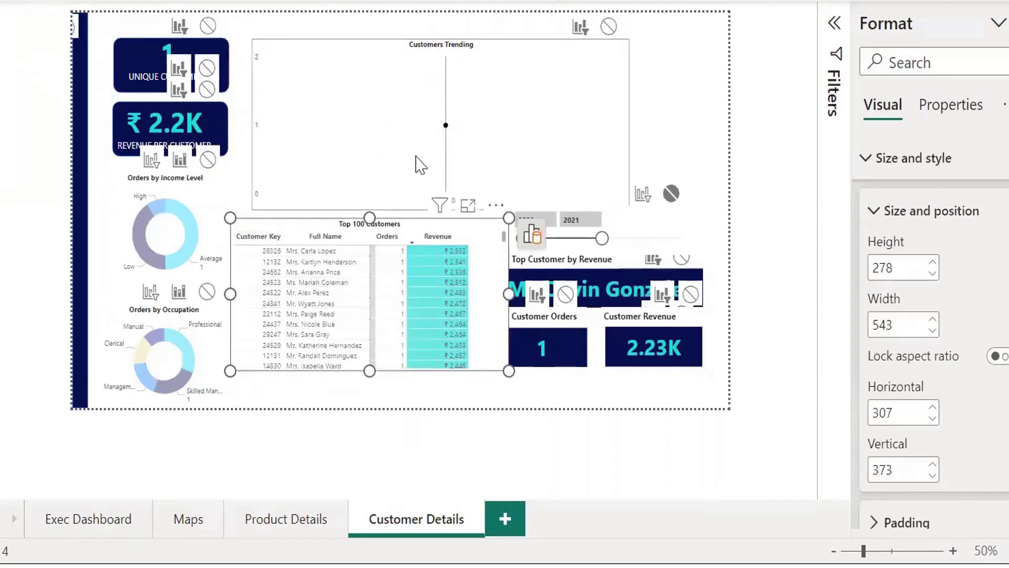
click(323, 284)
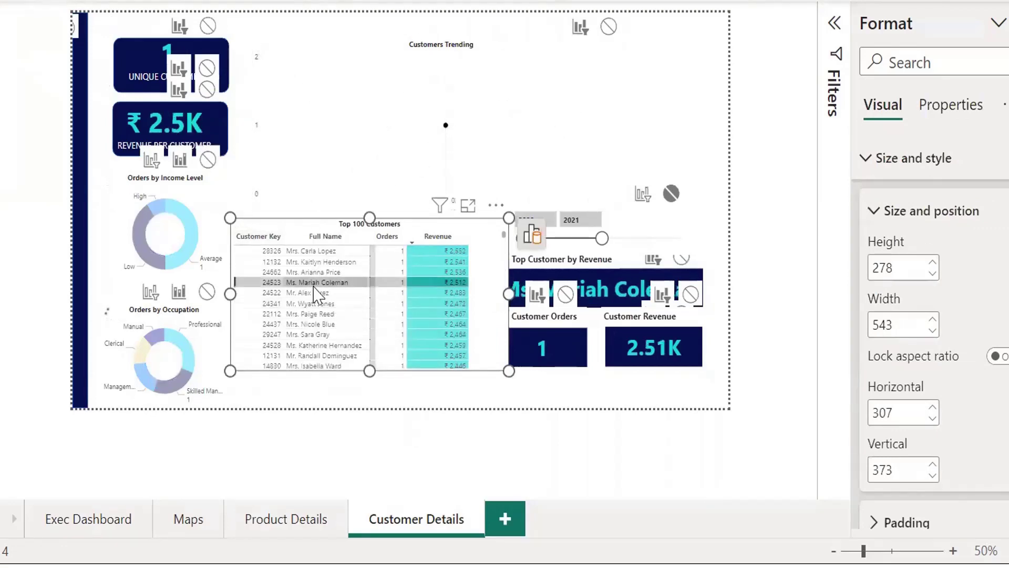
click(297, 335)
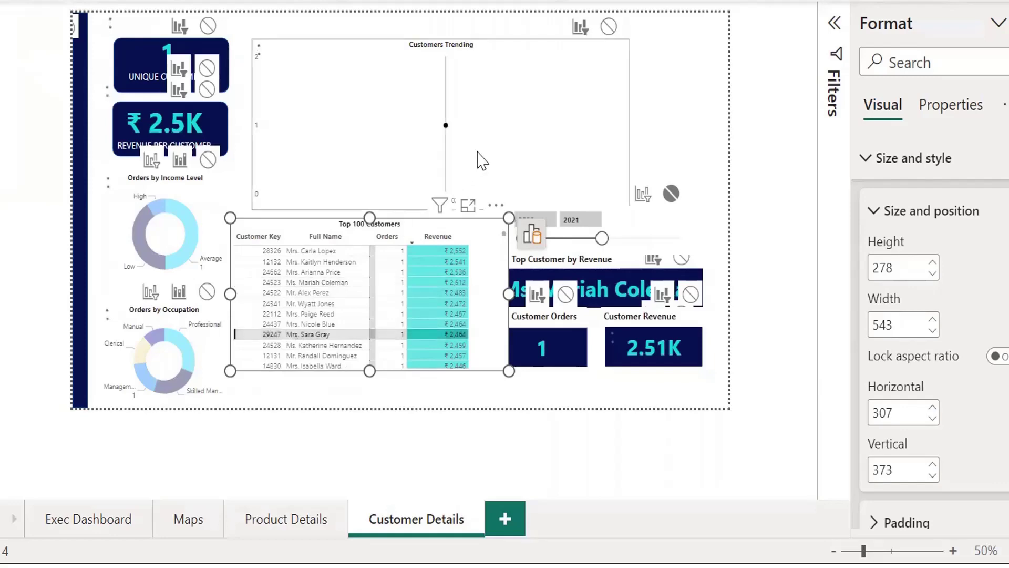
click(311, 263)
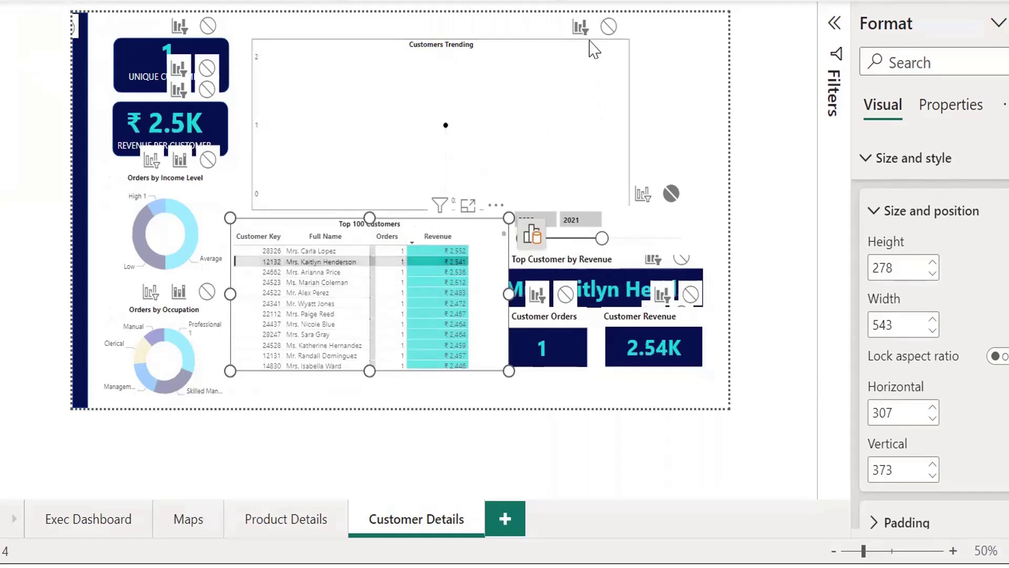
click(609, 28)
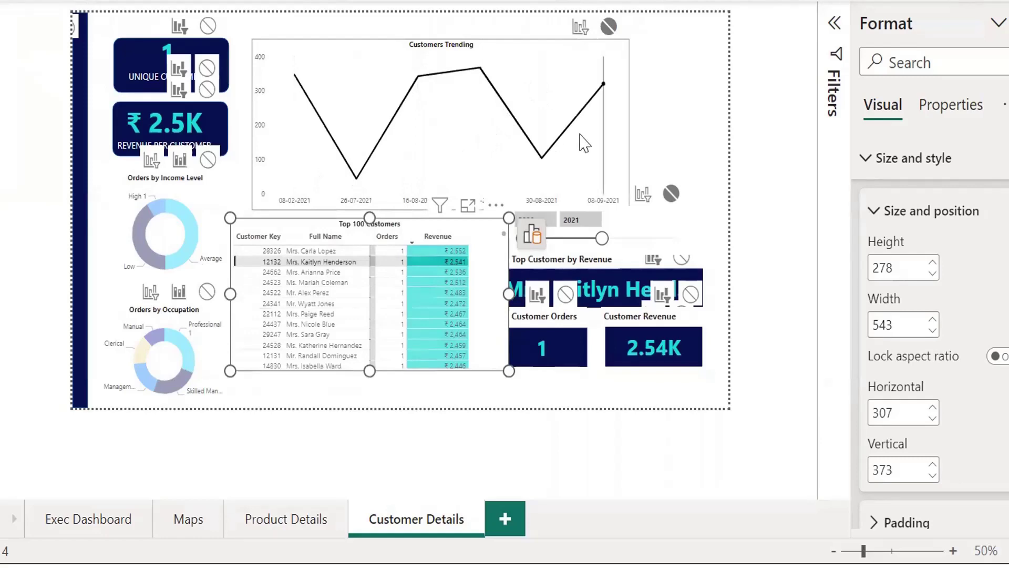
click(701, 138)
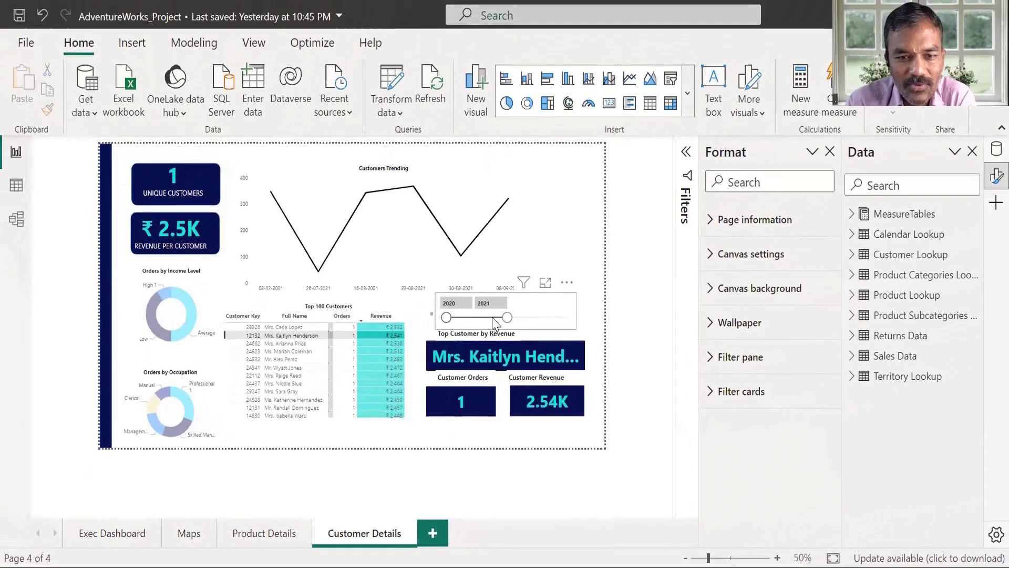
Set the year slicer range to 2021 through 2022 and turn off interaction editing
click(538, 320)
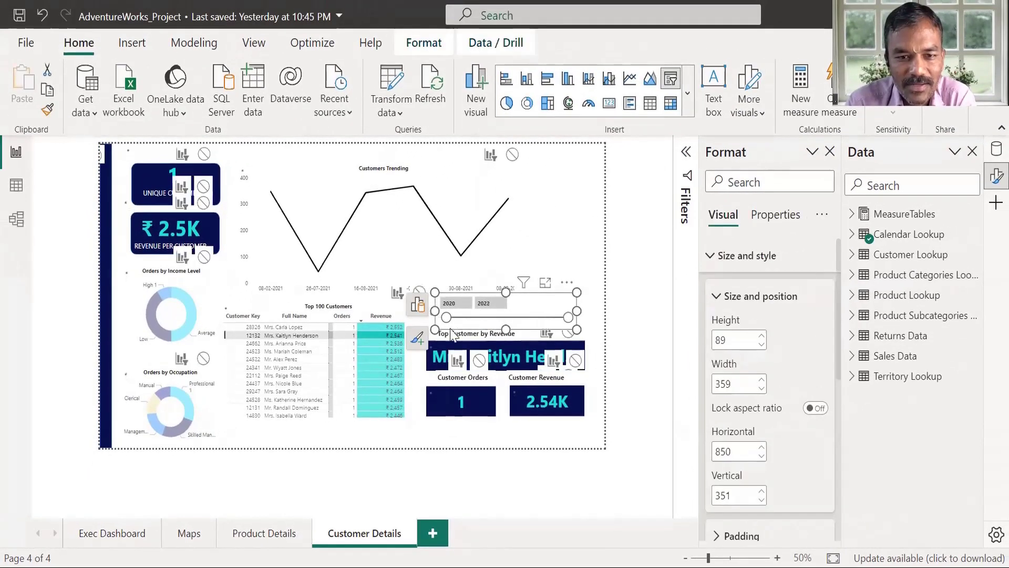
click(479, 321)
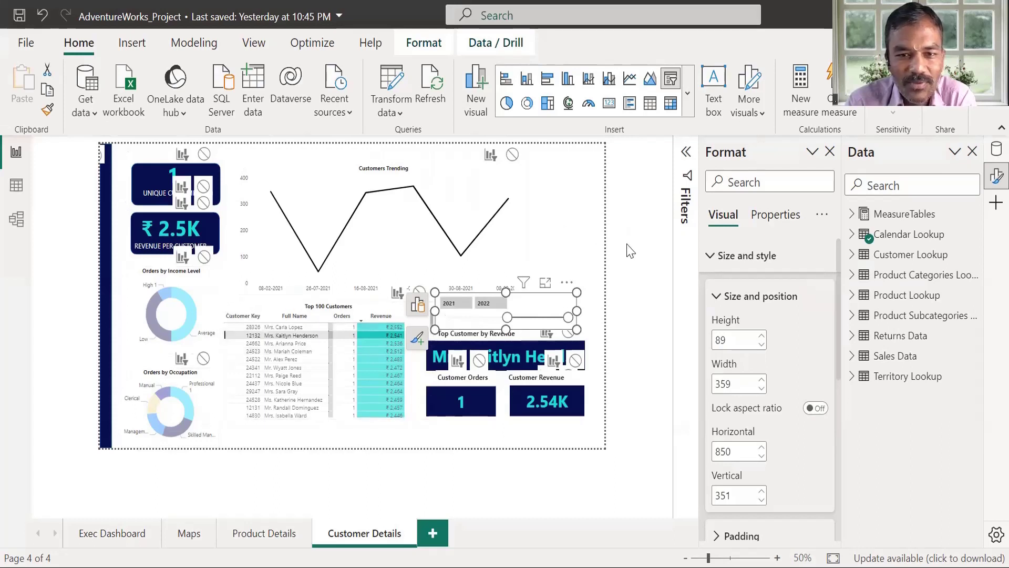
click(424, 43)
click(24, 110)
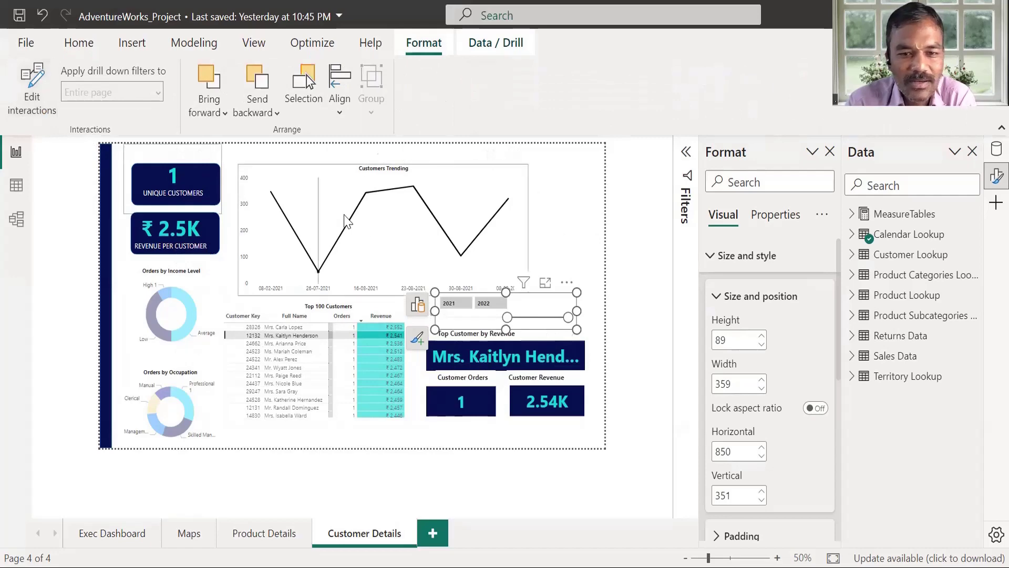
click(619, 281)
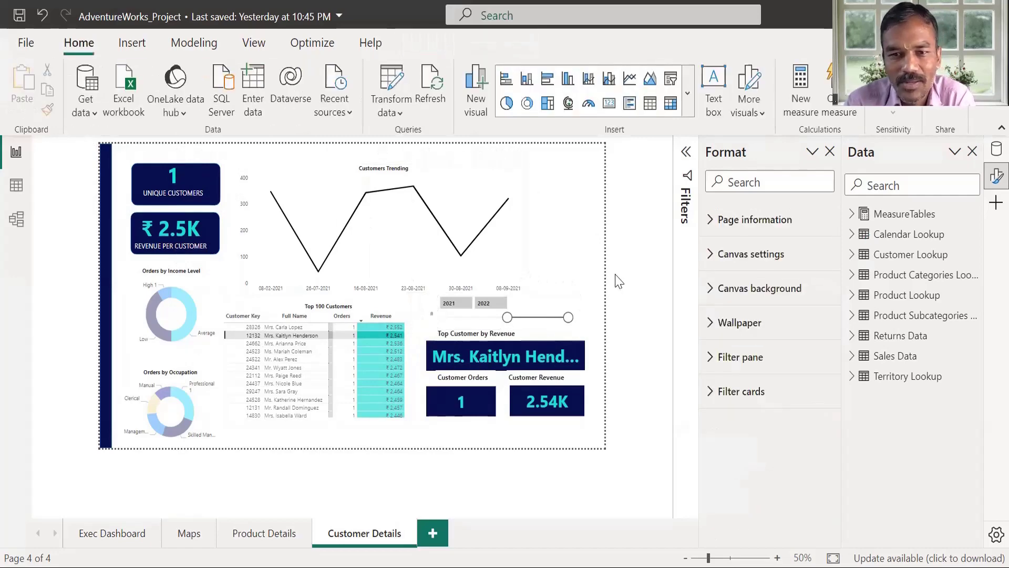
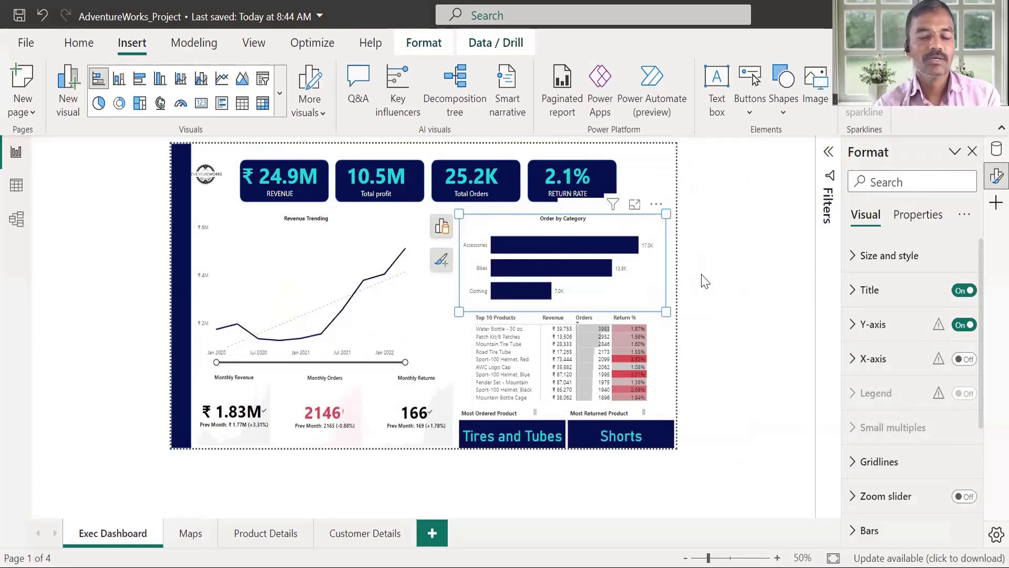
Enable the Bookmarks pane in the pane switcher and open it for the Exec Dashboard page
click(704, 309)
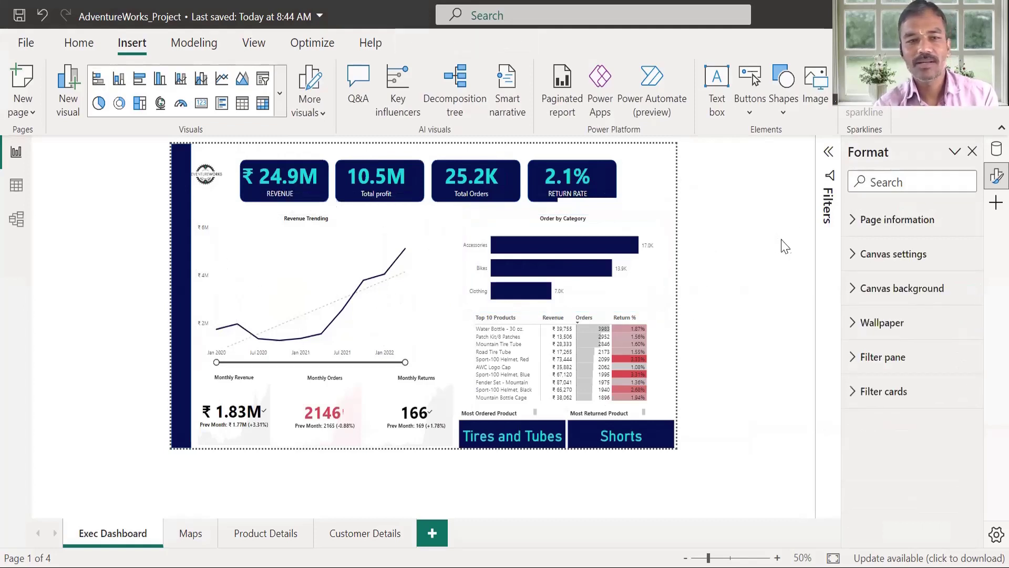
click(995, 204)
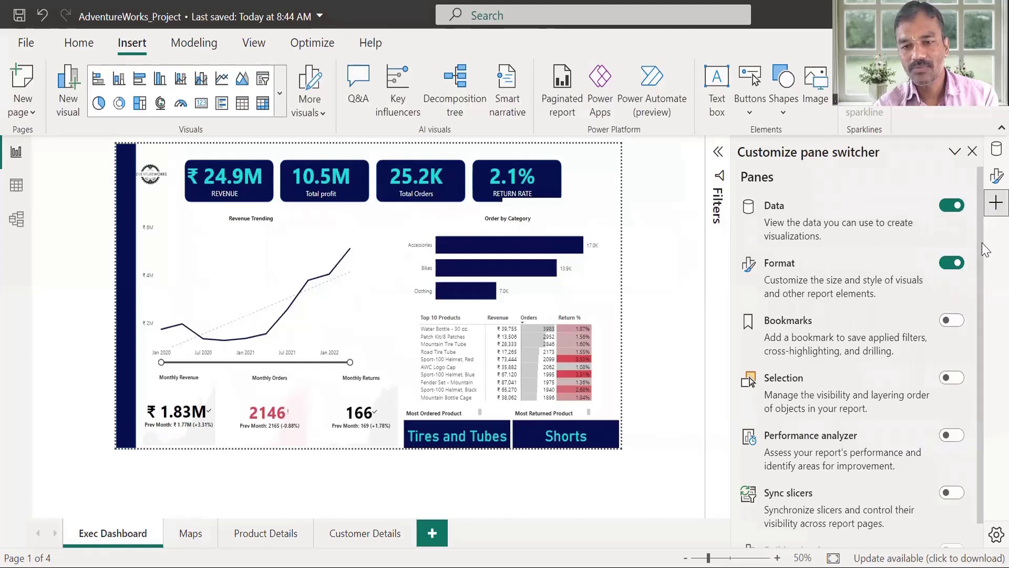
scroll(978, 252, down, 1)
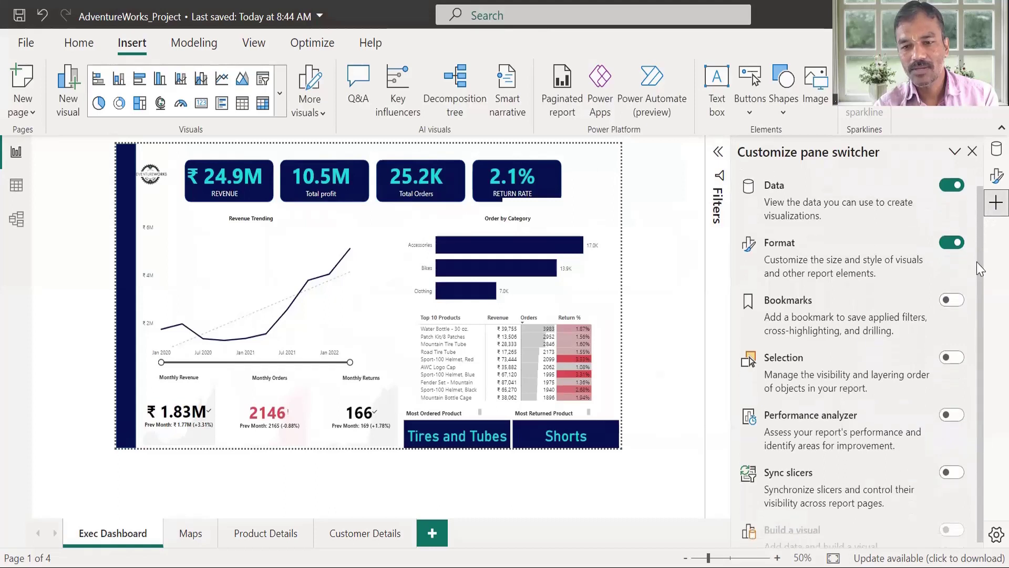
click(954, 301)
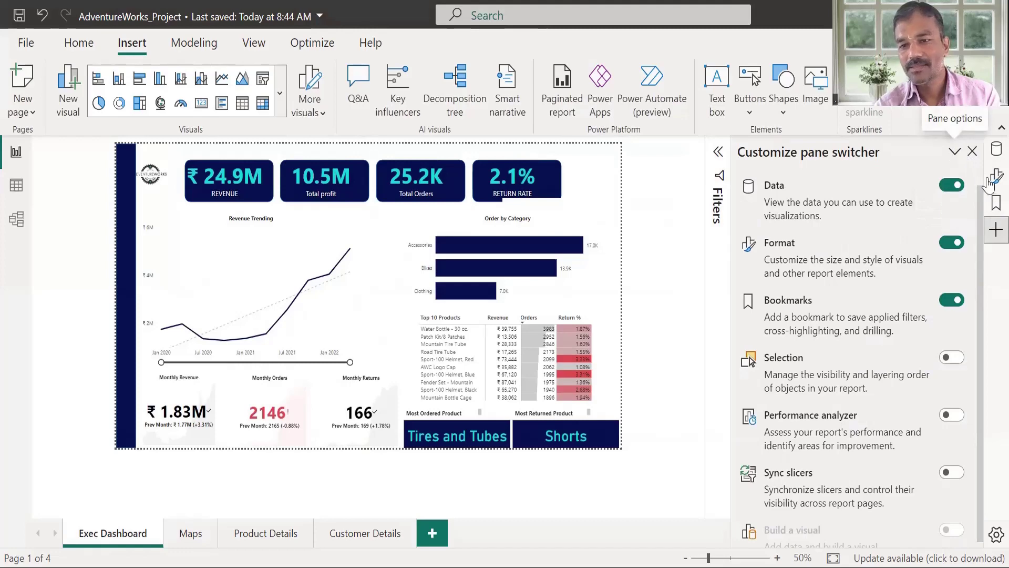
click(996, 203)
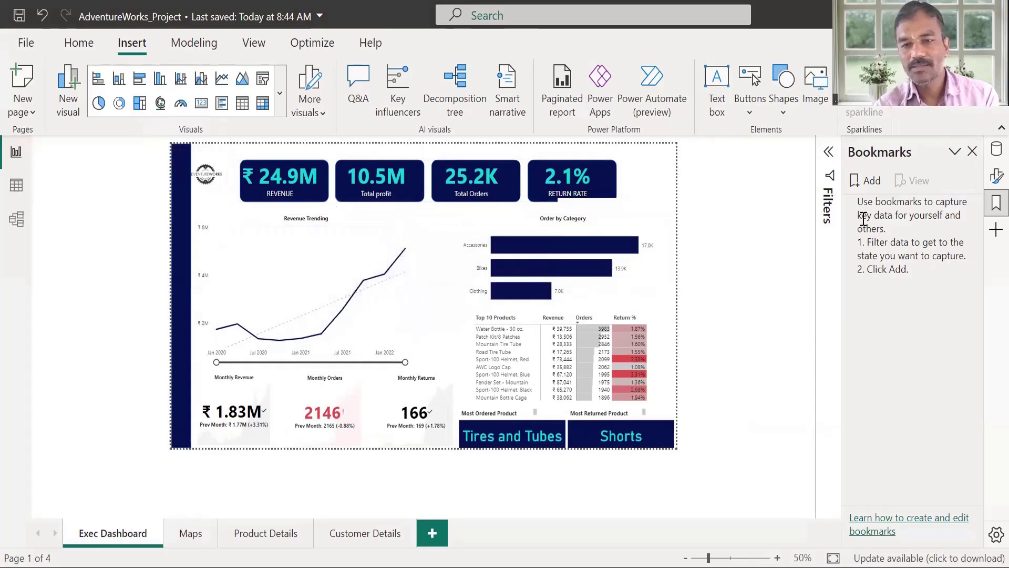
Add a bookmark of the current Exec Dashboard state and name it Clear Exec Dashboard
click(868, 182)
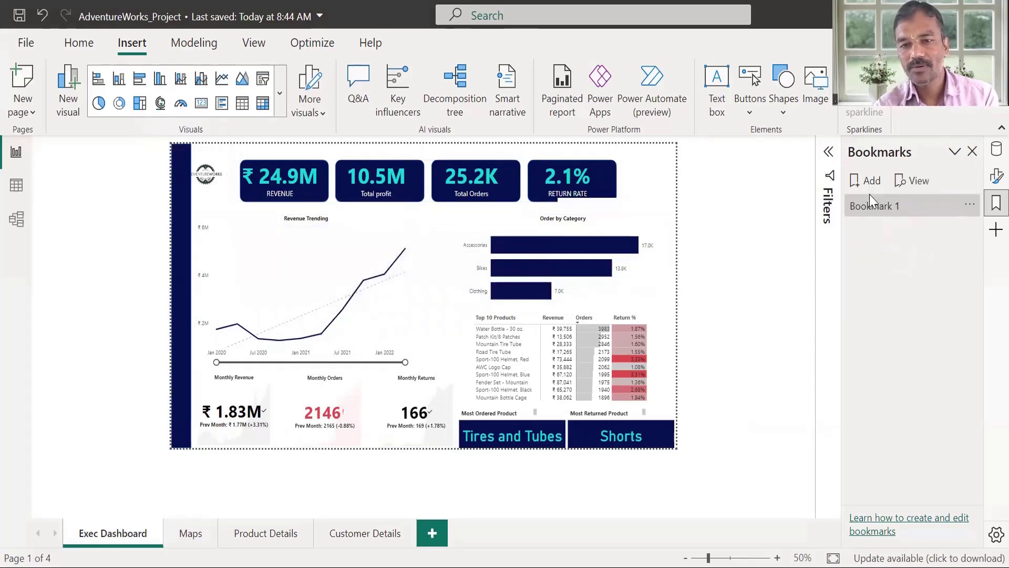
double_click(907, 206)
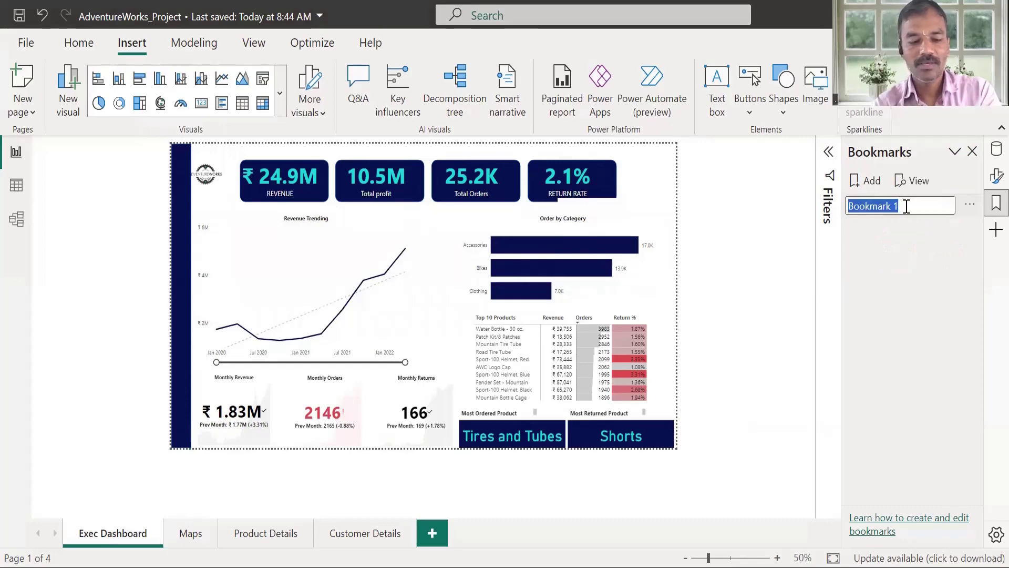
text(Clear Exec Dash)
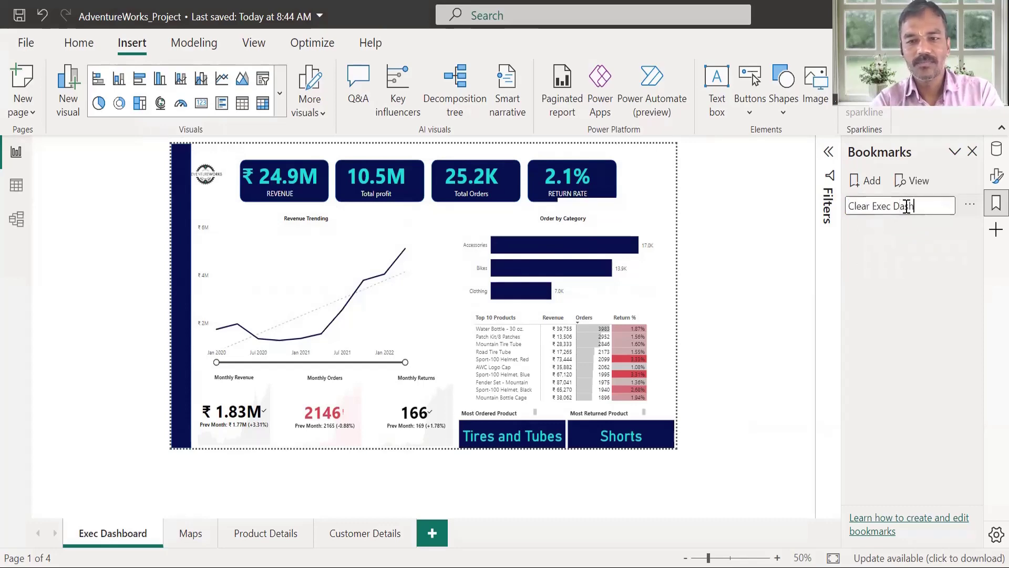
text(board)
key(Return)
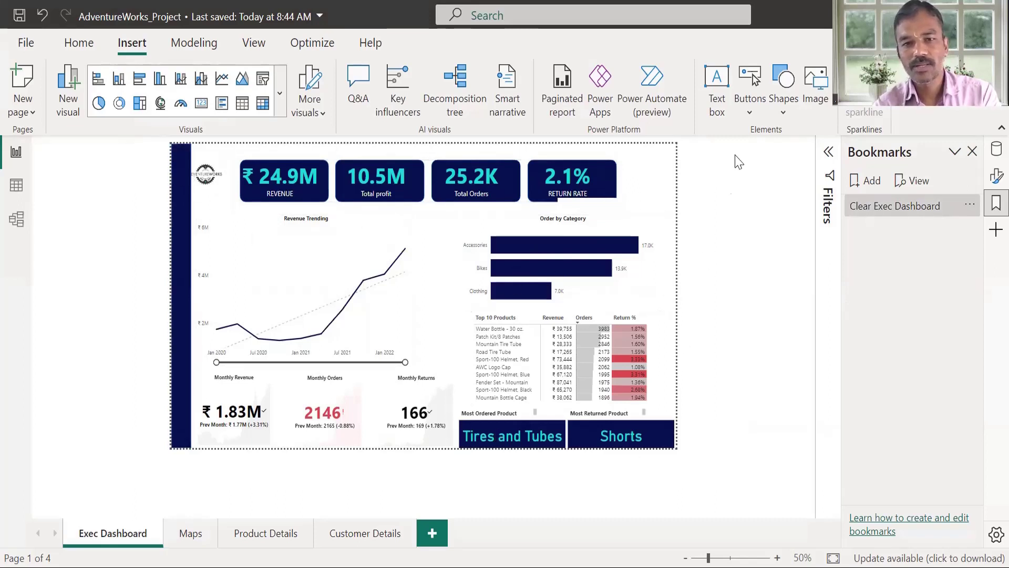
Insert a Reset button and place it at the top of the dark blue sidebar on the Exec Dashboard page
click(752, 112)
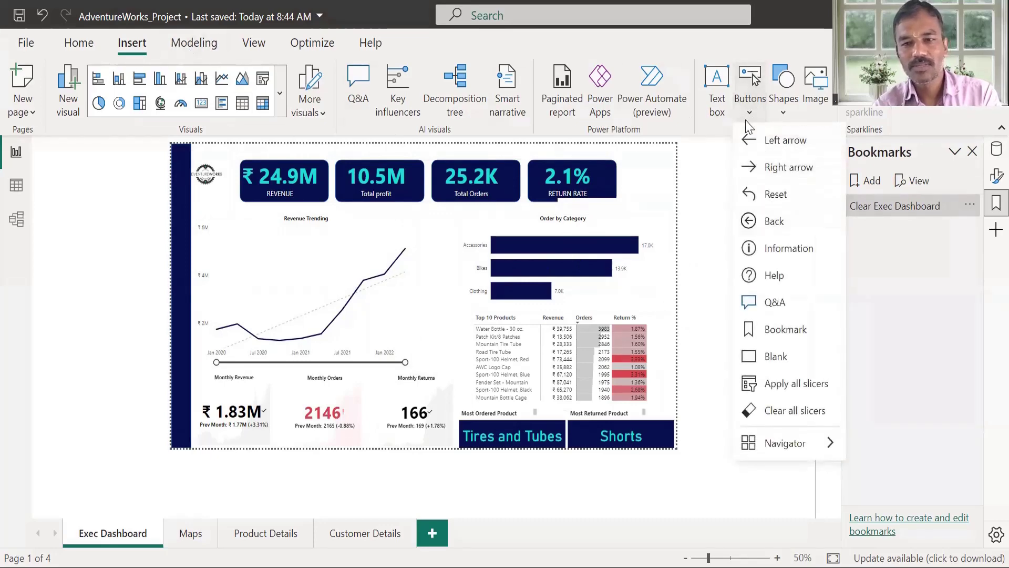
click(808, 200)
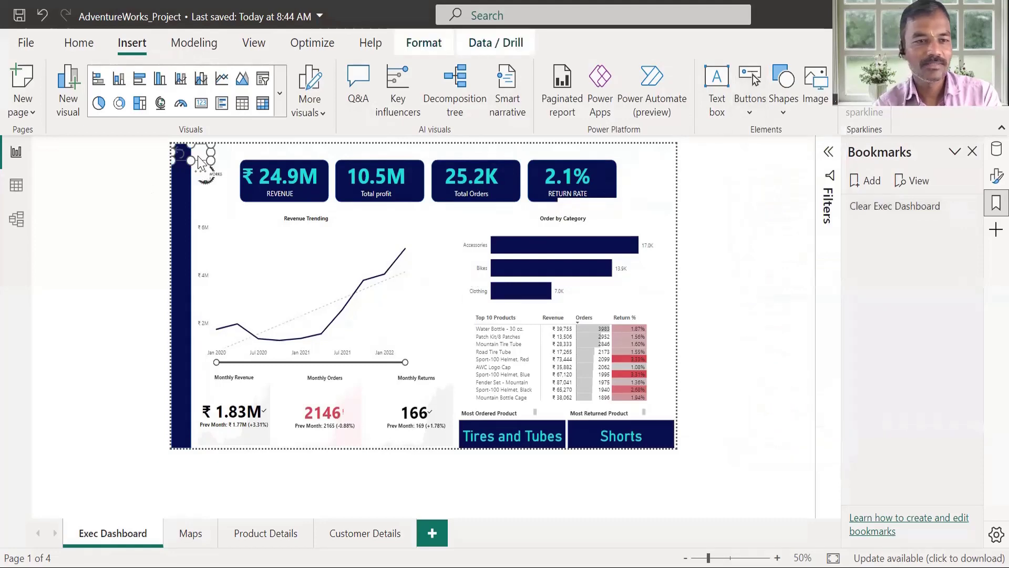
mouse_move(199, 160)
mouse_down()
mouse_move(205, 155)
mouse_move(184, 156)
mouse_up()
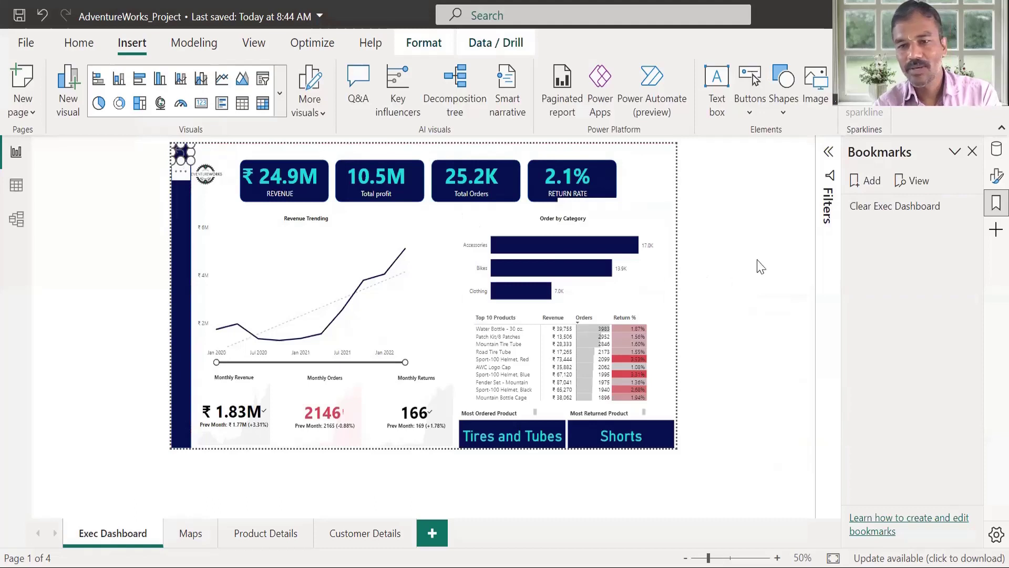
Select the Reset button on the Exec Dashboard page and turn on its Action setting
click(180, 171)
click(221, 232)
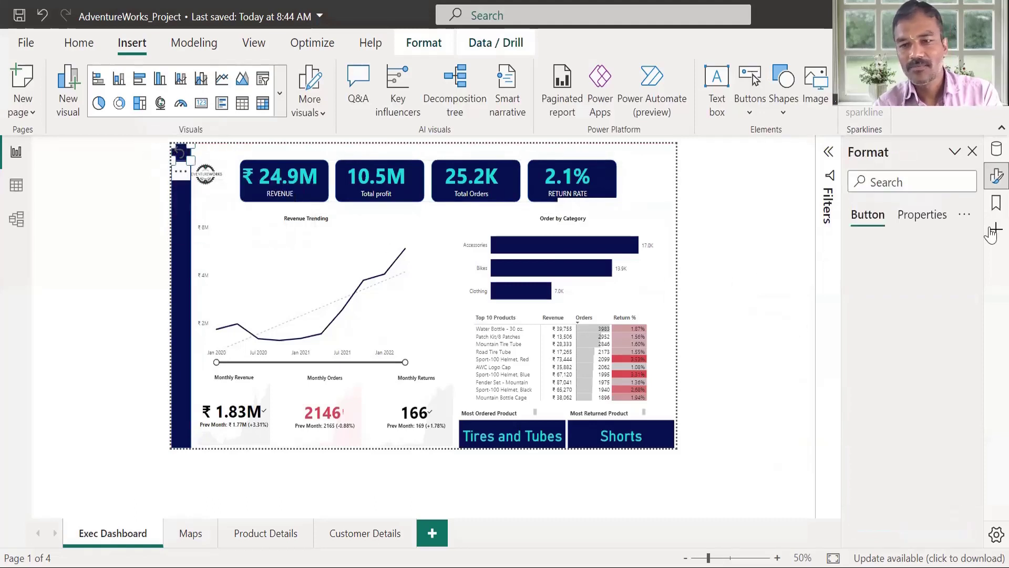
click(852, 394)
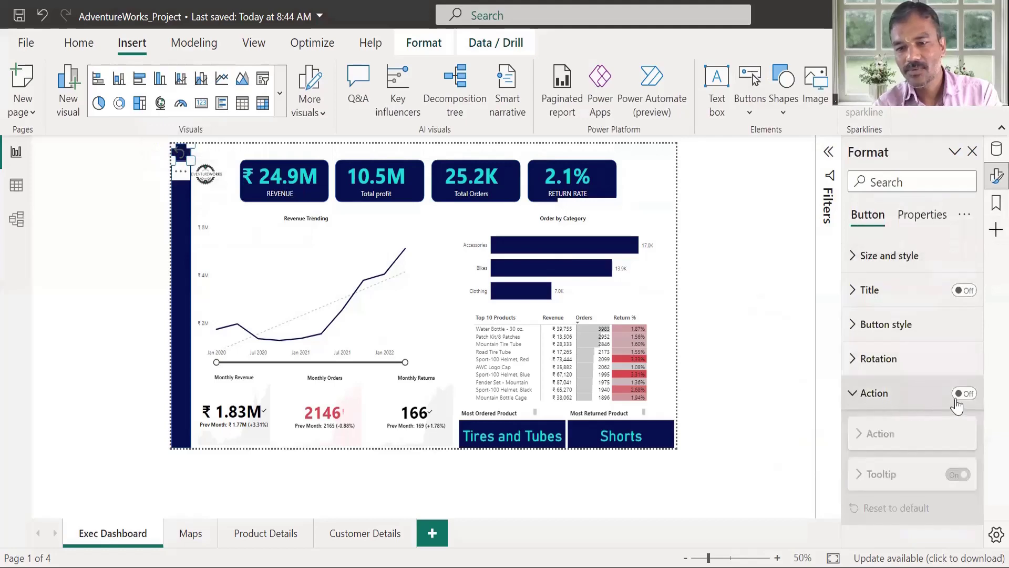
click(963, 394)
scroll(983, 436, down, 2)
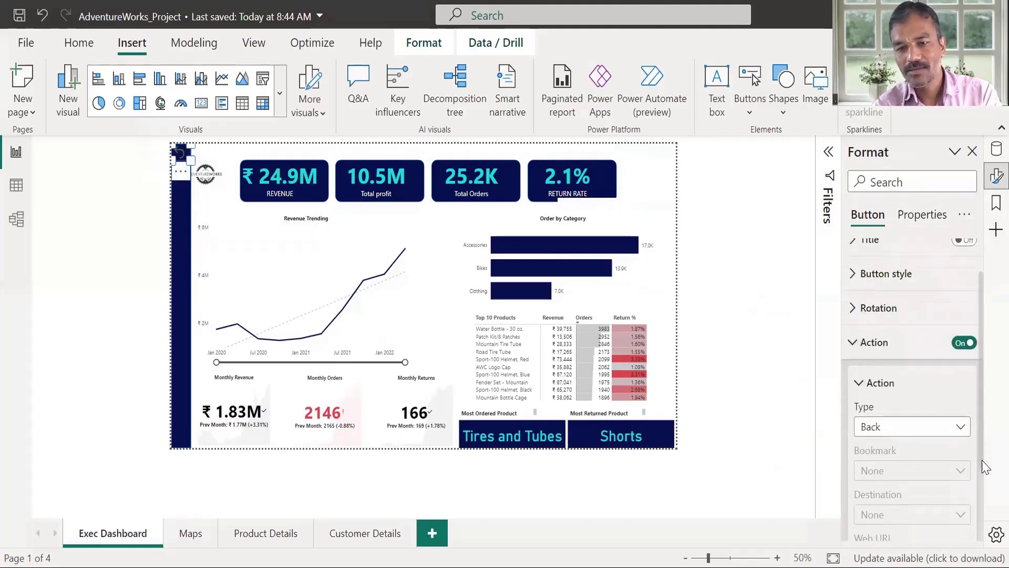
Set the Reset button's action type to Bookmark and link it to the Clear Exec Dashboard bookmark
click(962, 397)
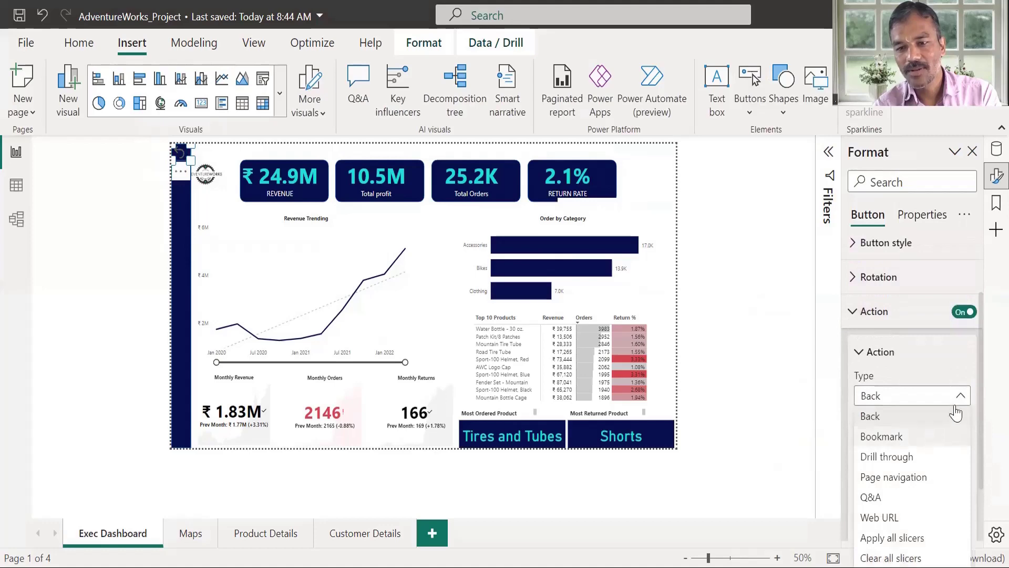
click(982, 487)
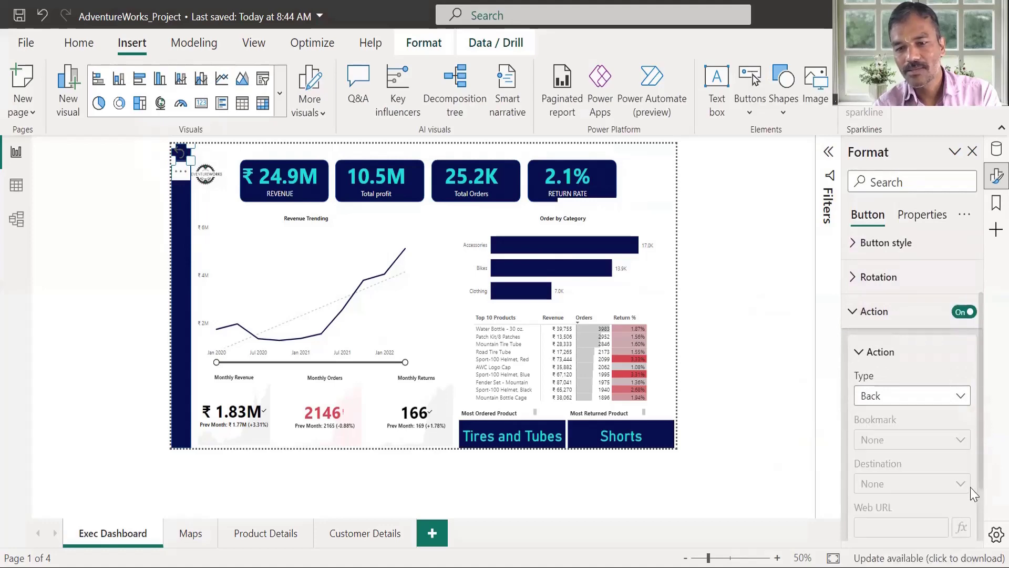
click(958, 395)
click(882, 436)
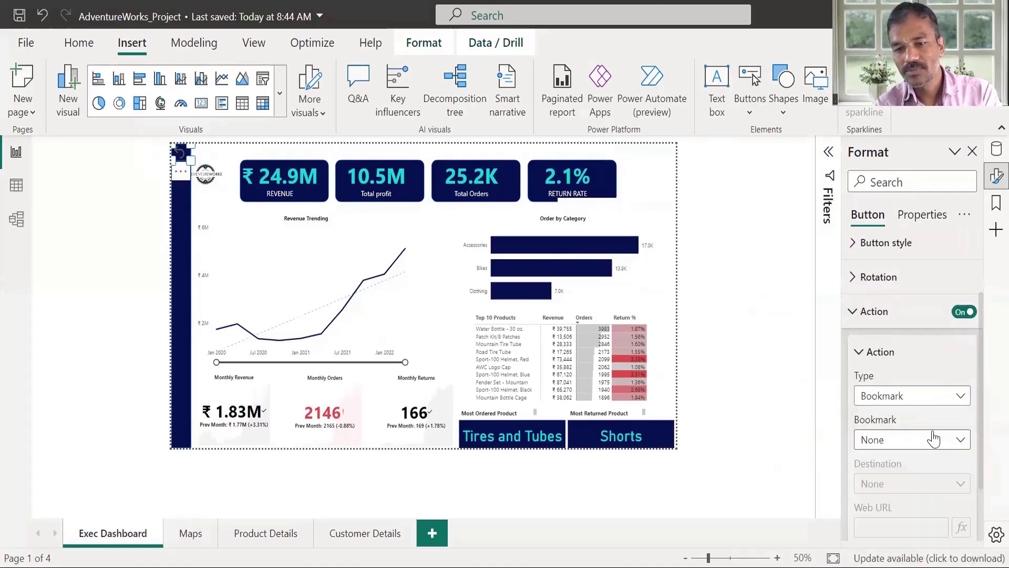
click(960, 442)
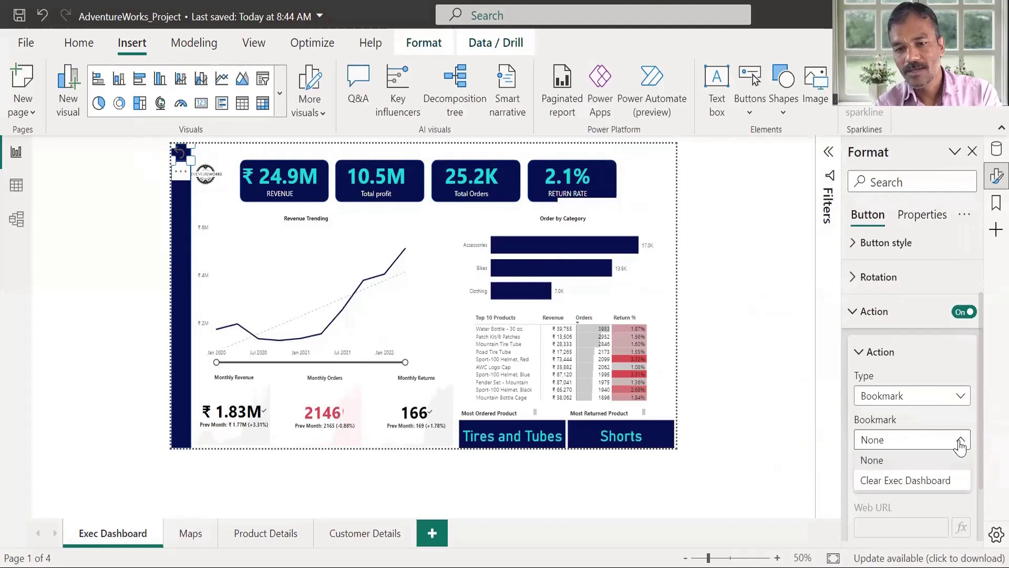
click(925, 480)
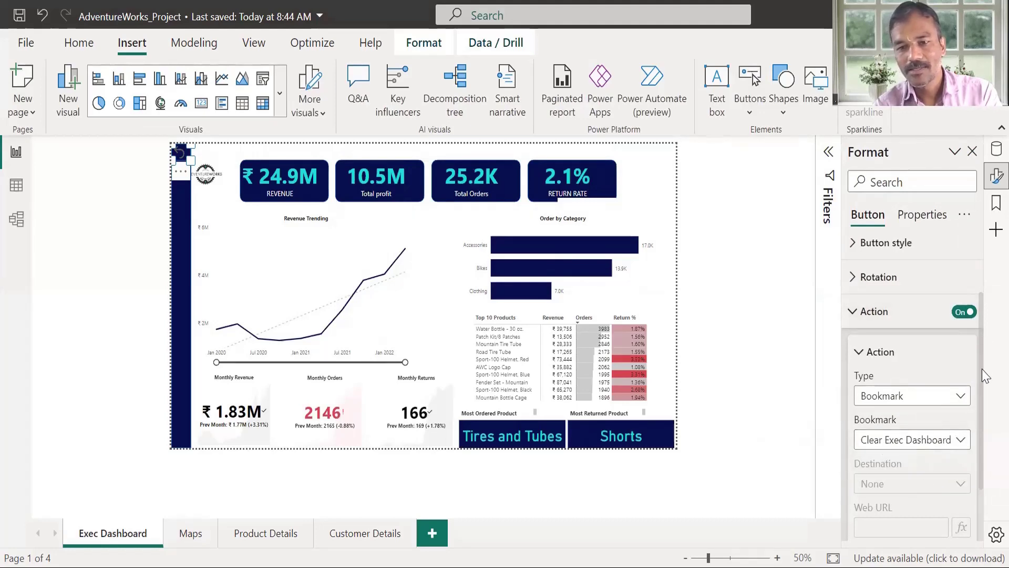
Examine the Reset button's style settings, including the available states, the shape choices and the text options
scroll(983, 374, up, 2)
click(860, 336)
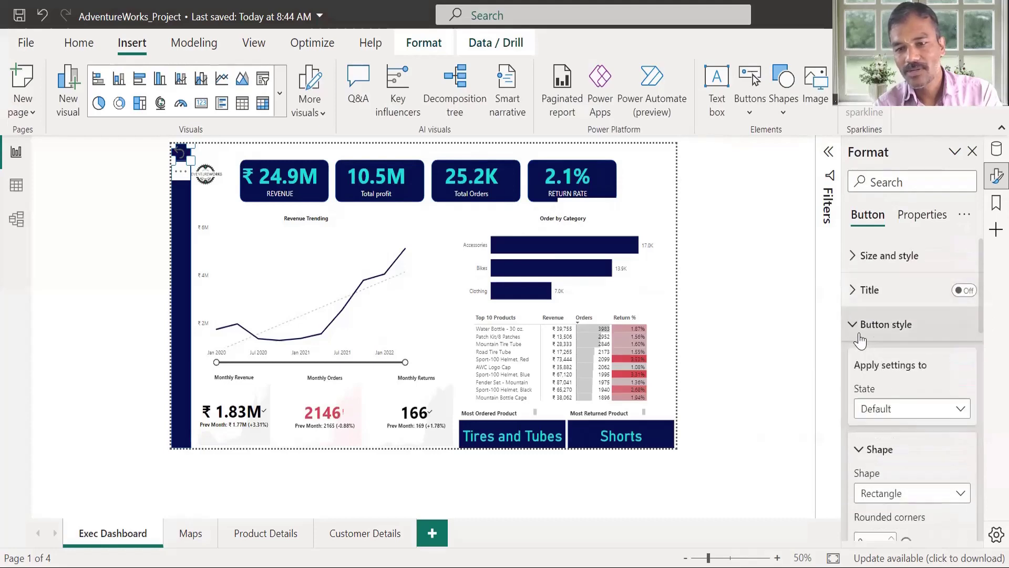
click(957, 410)
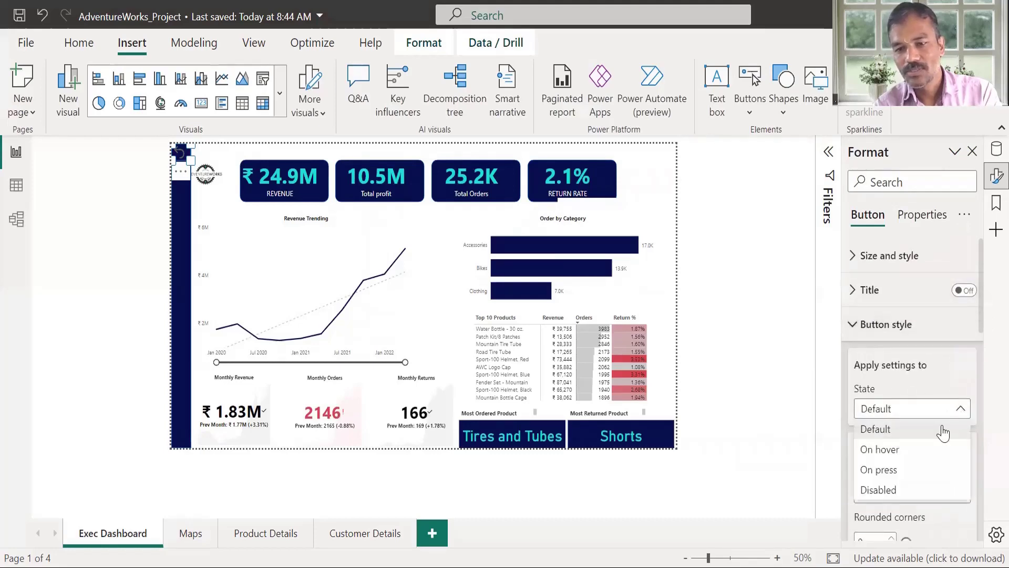
click(899, 451)
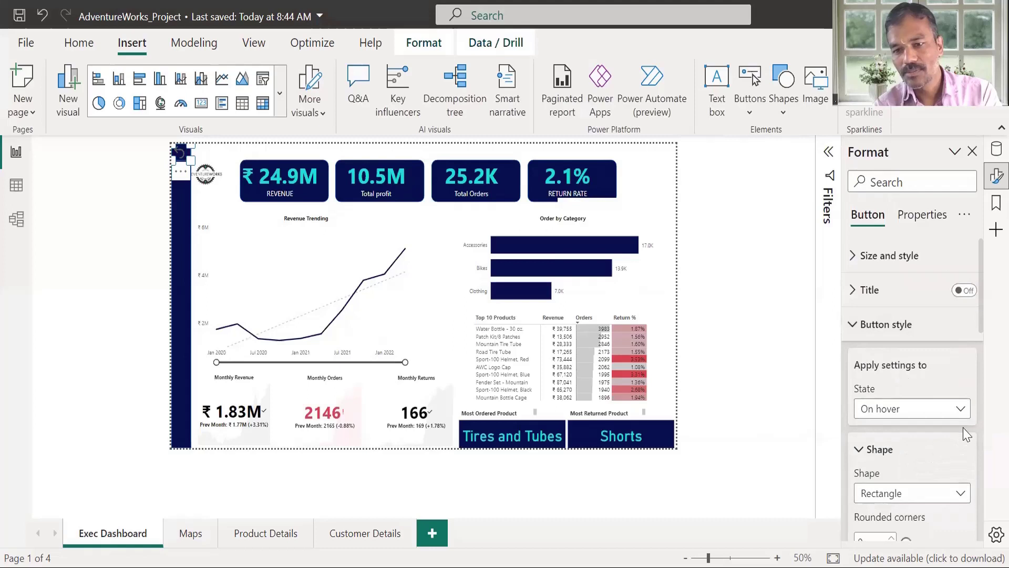
click(964, 414)
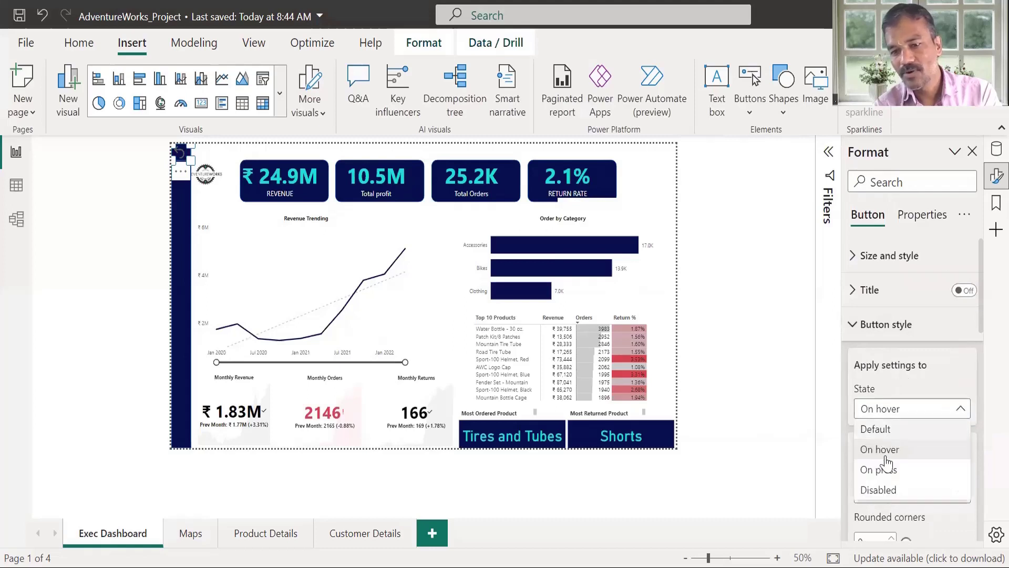
click(902, 430)
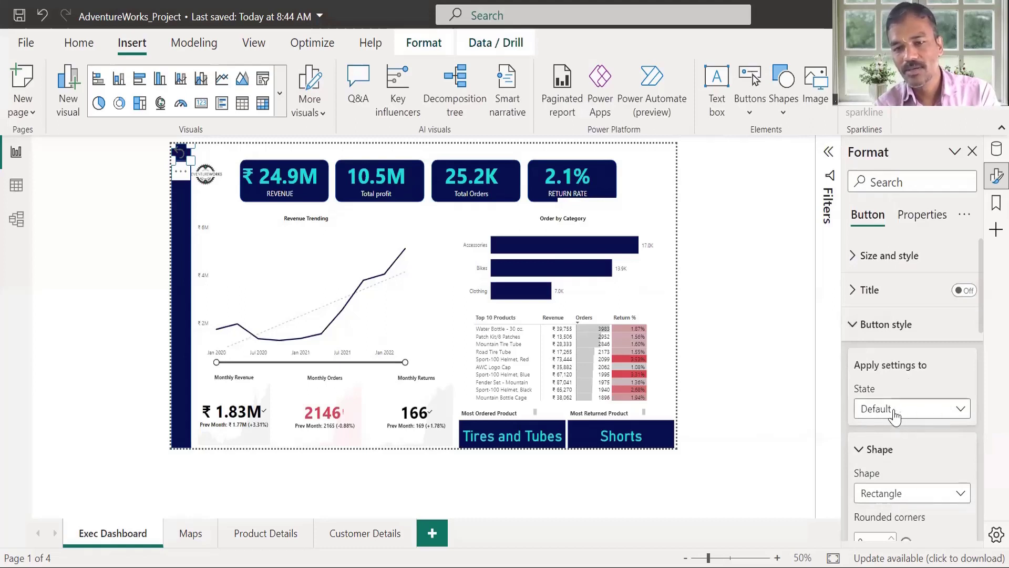
scroll(987, 353, down, 1)
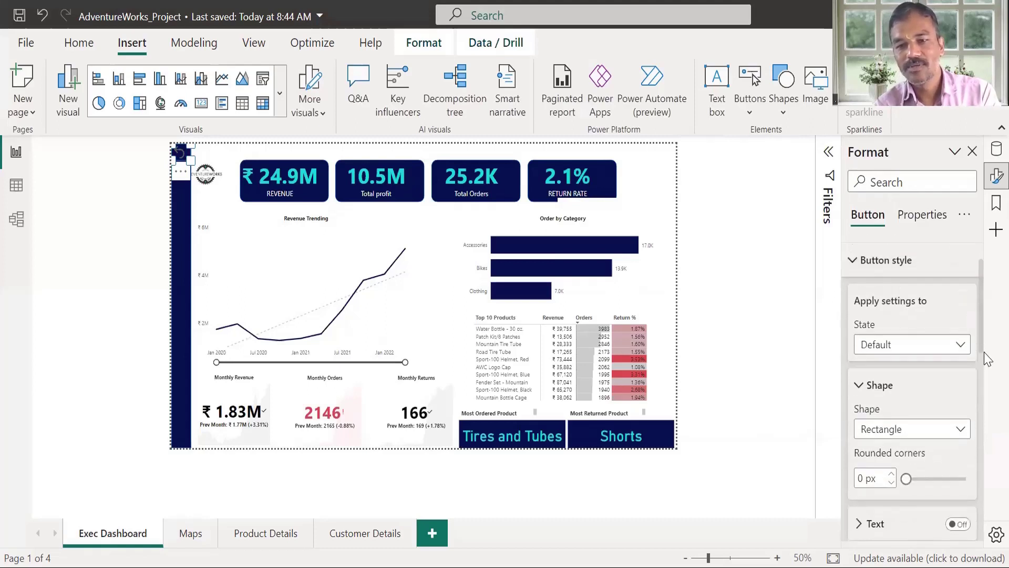
scroll(987, 353, down, 1)
click(961, 354)
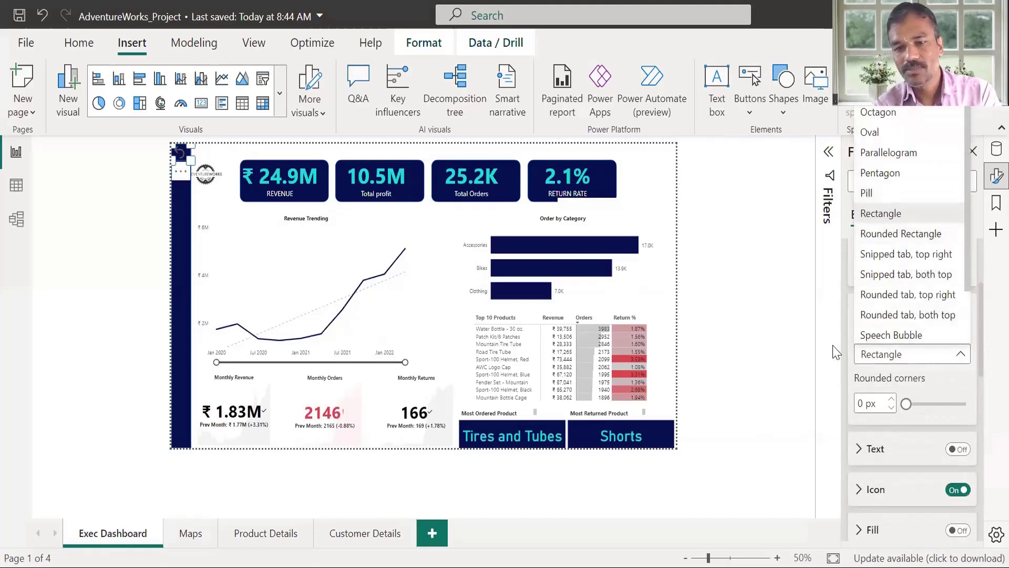
click(945, 379)
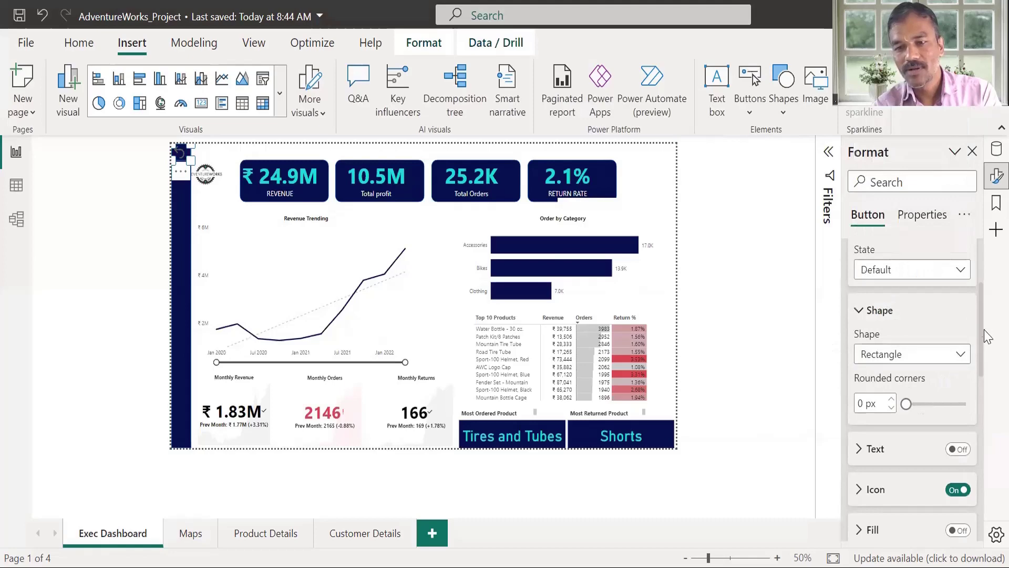
drag(981, 358, 985, 389)
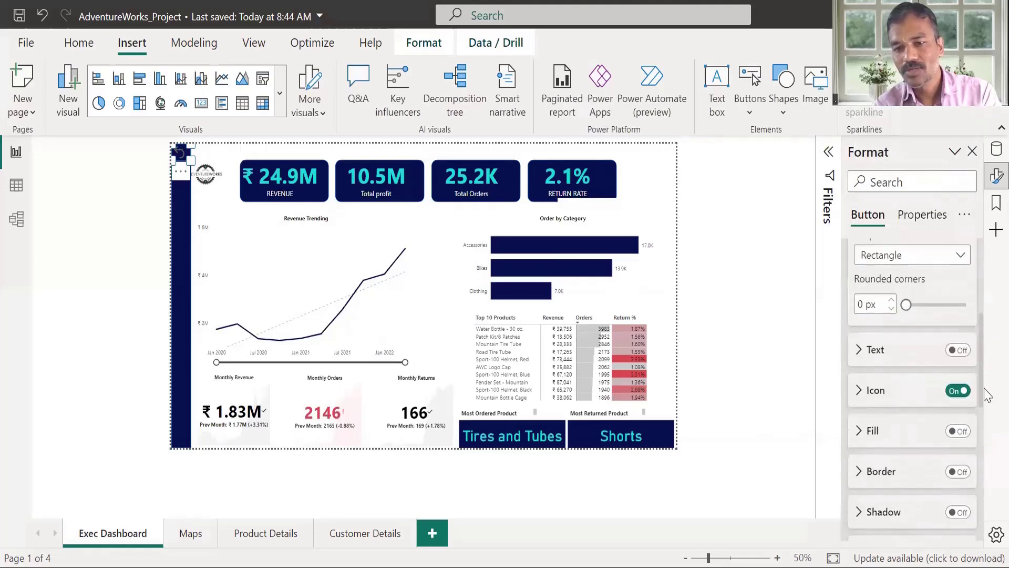
click(900, 356)
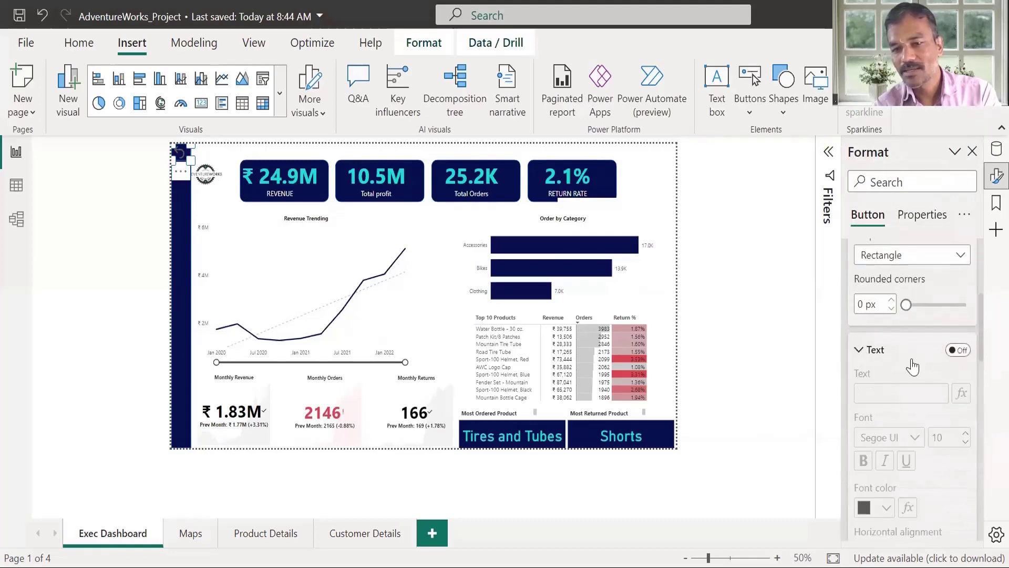
click(861, 350)
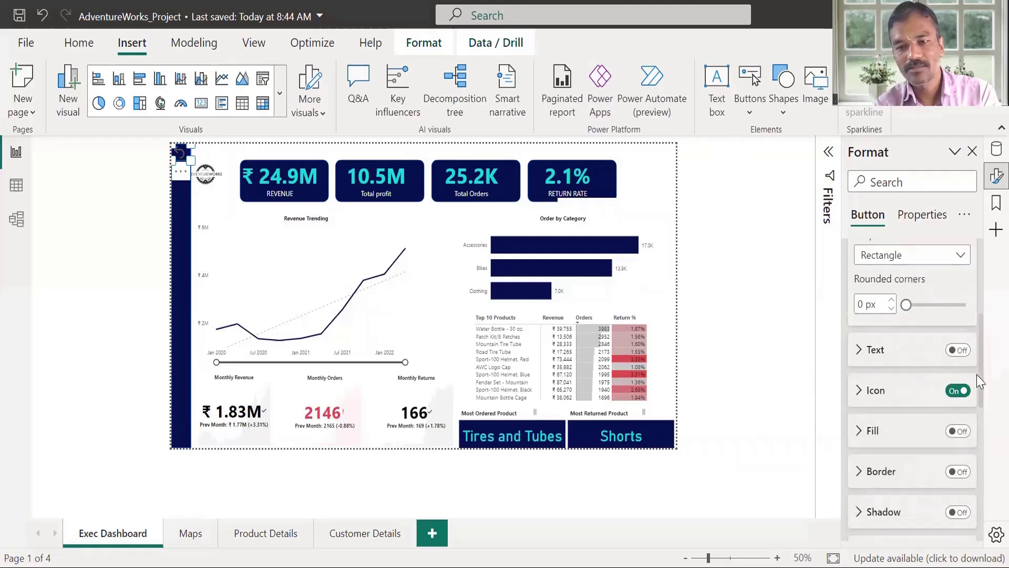
Examine the Reset button's size and position values and its border and shadow settings
drag(980, 380, 985, 312)
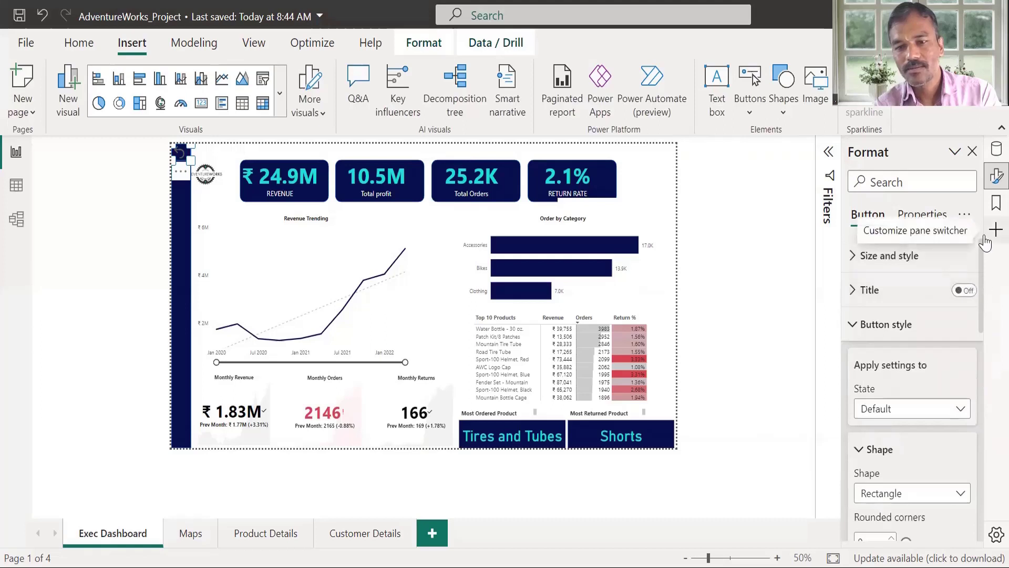
drag(983, 269, 982, 371)
scroll(982, 370, up, 5)
click(852, 258)
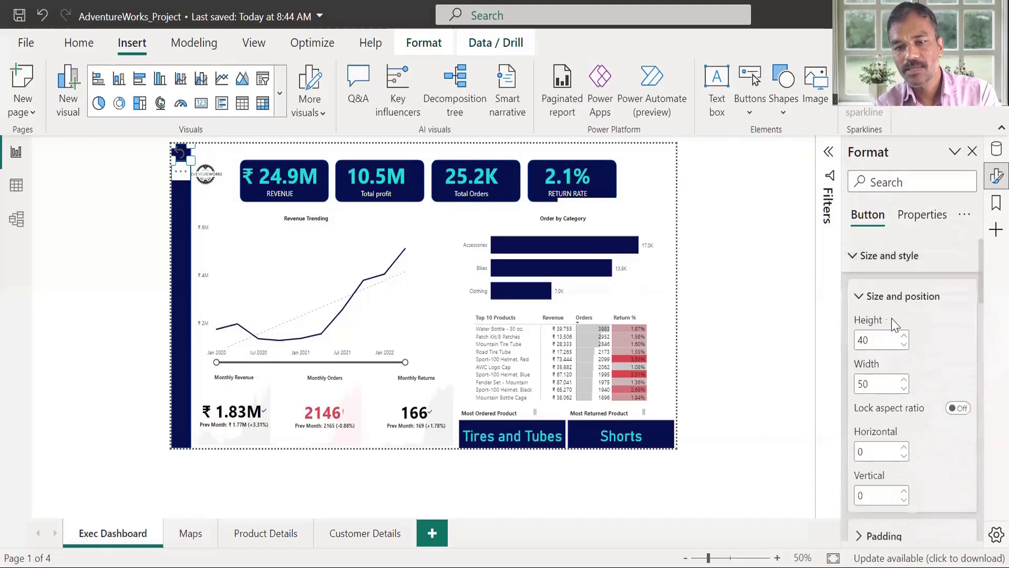
drag(984, 303, 986, 357)
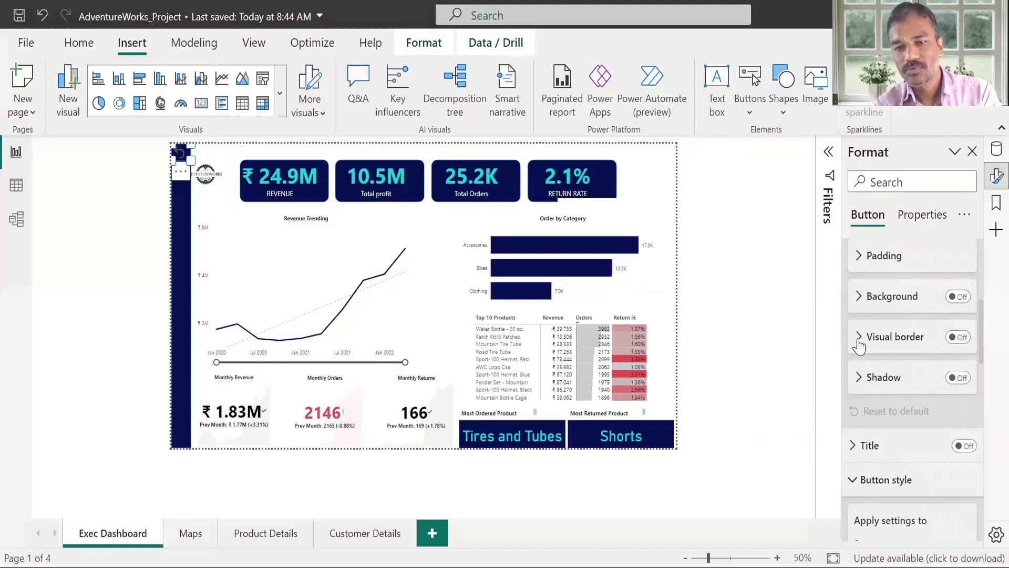
click(859, 384)
click(859, 385)
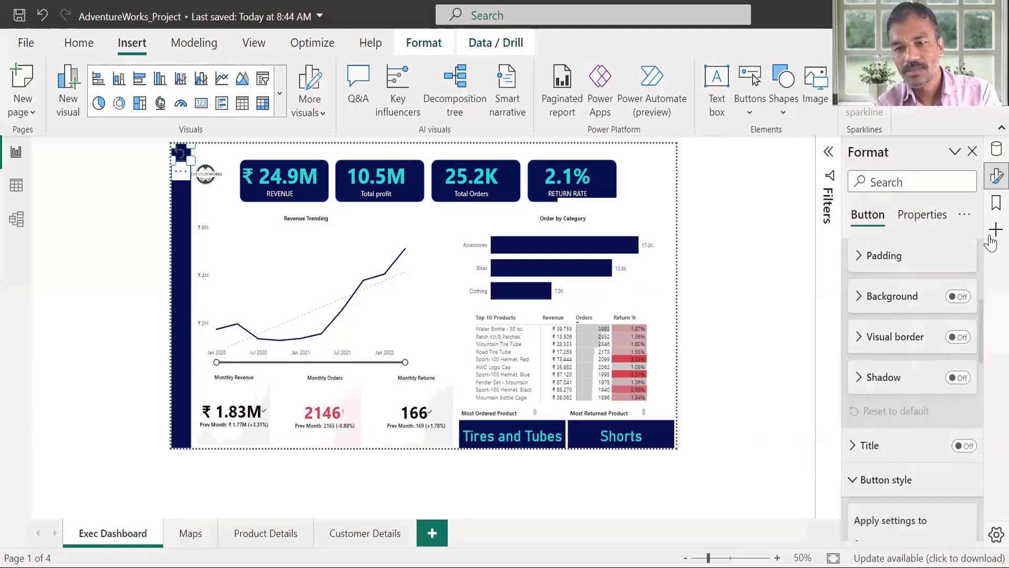
Change the line color of the Reset button's icon to white in the default state
scroll(983, 356, down, 3)
scroll(987, 400, down, 3)
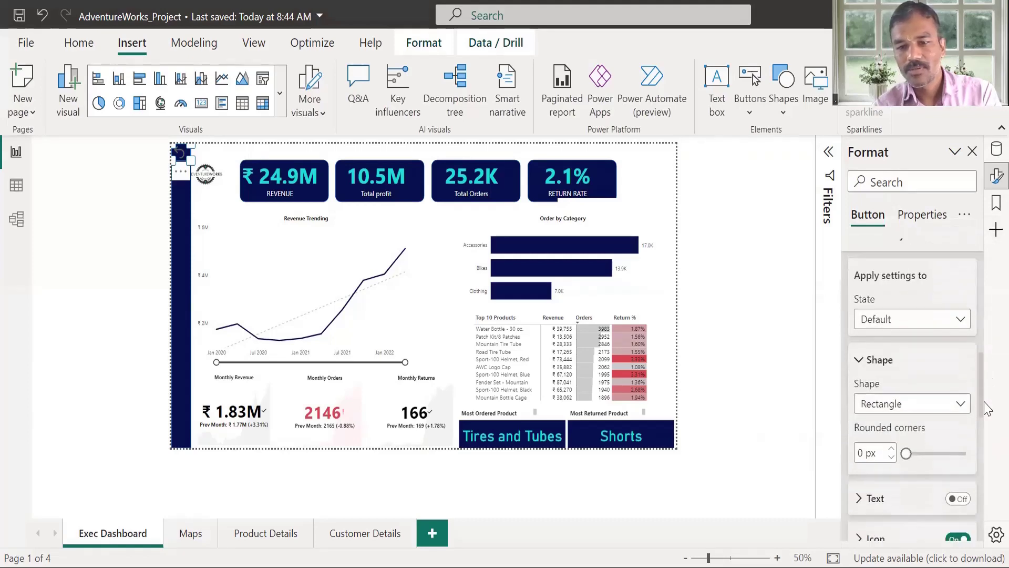
scroll(987, 409, down, 4)
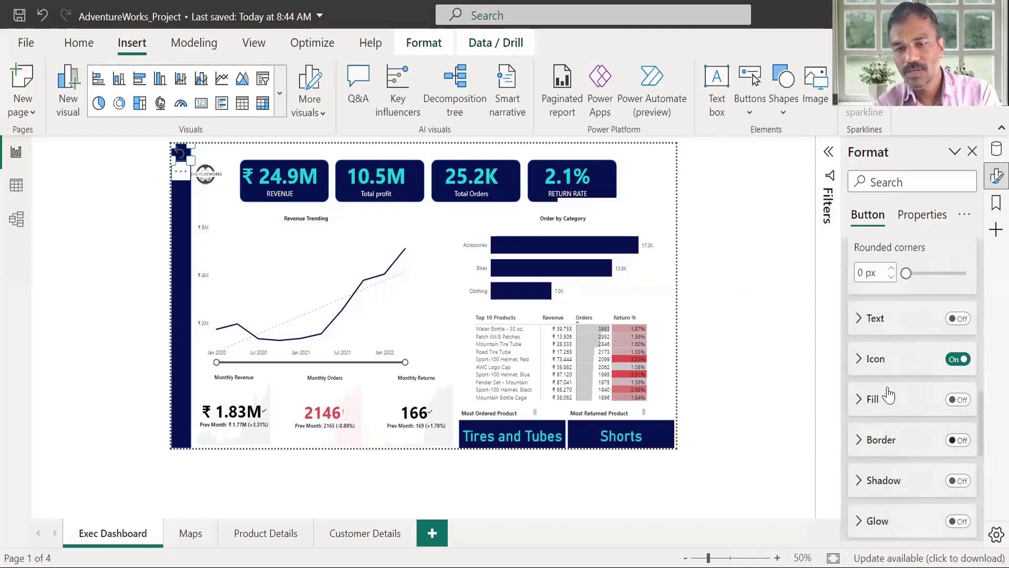
click(875, 358)
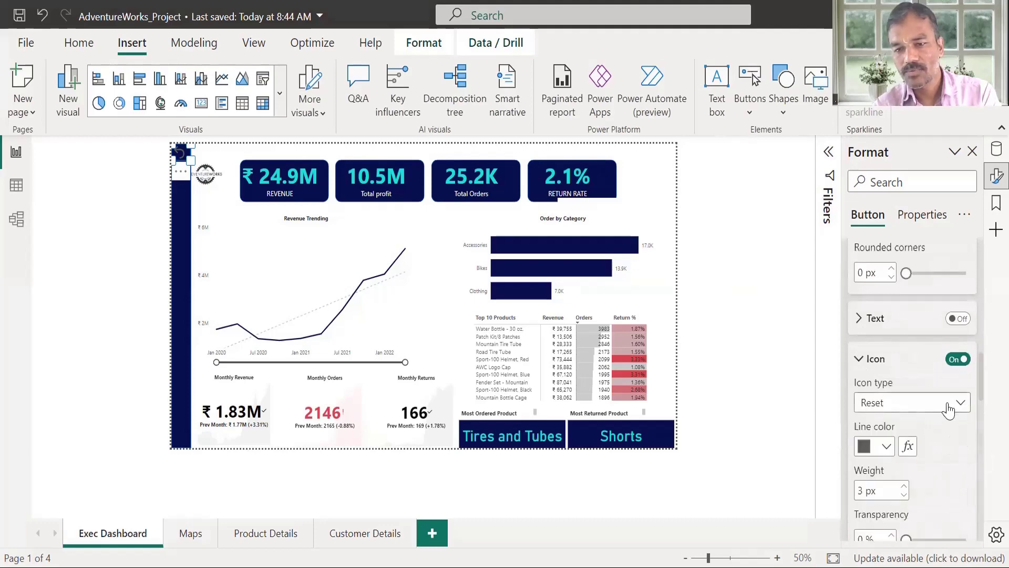
scroll(986, 410, down, 3)
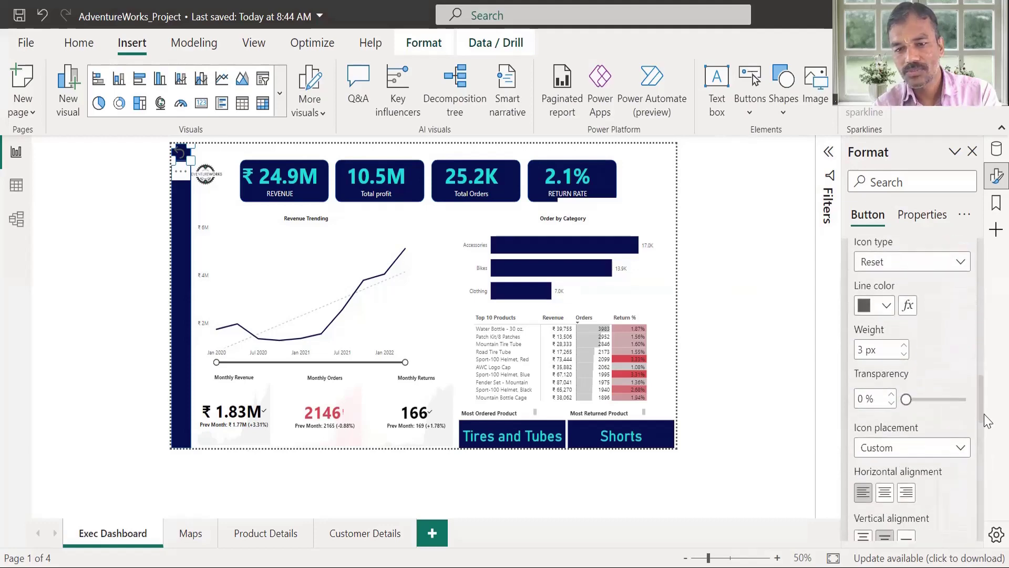
click(886, 306)
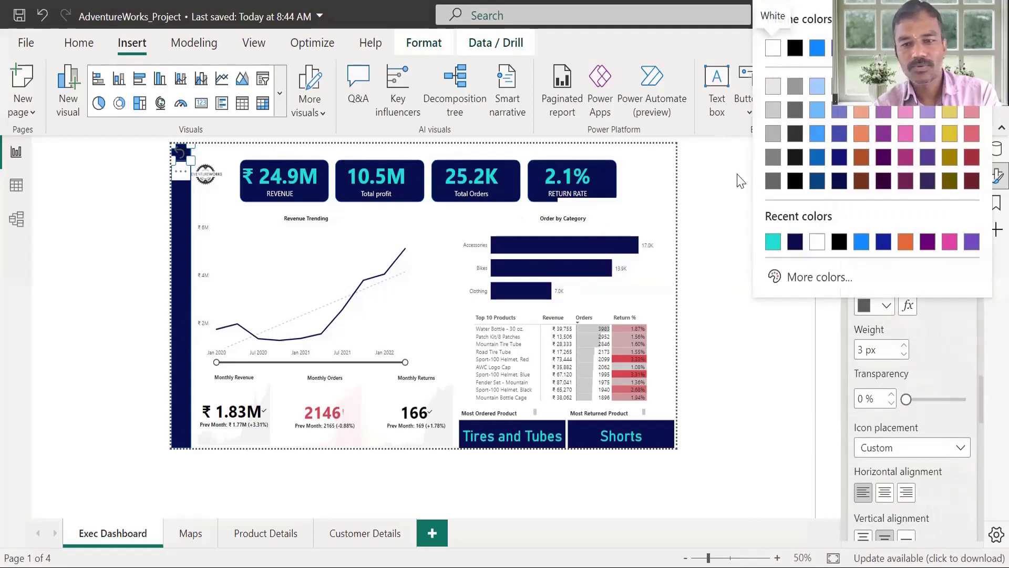
click(816, 243)
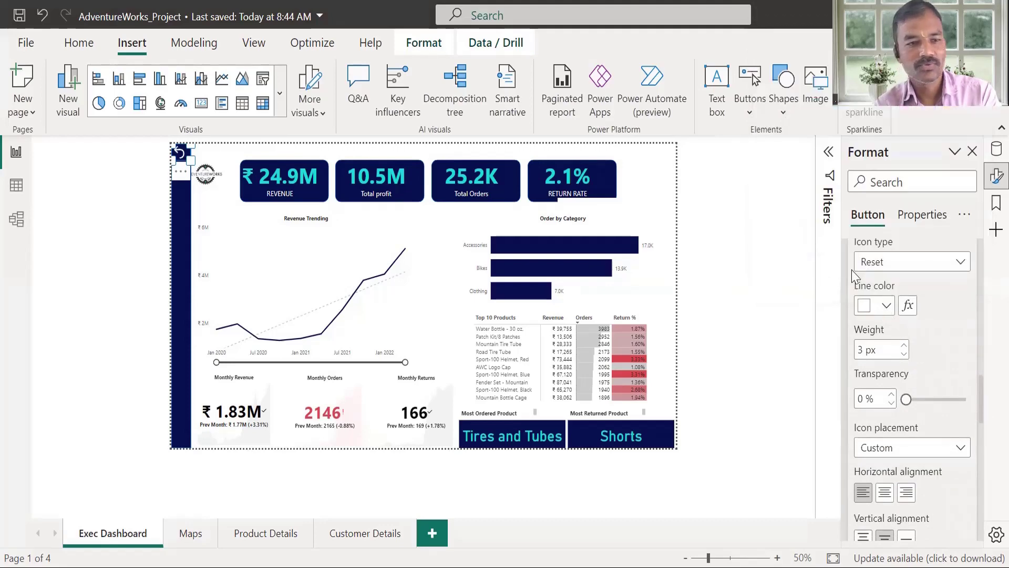
Move the Reset button slightly lower in the dark blue sidebar and set its icon size to 0
click(180, 156)
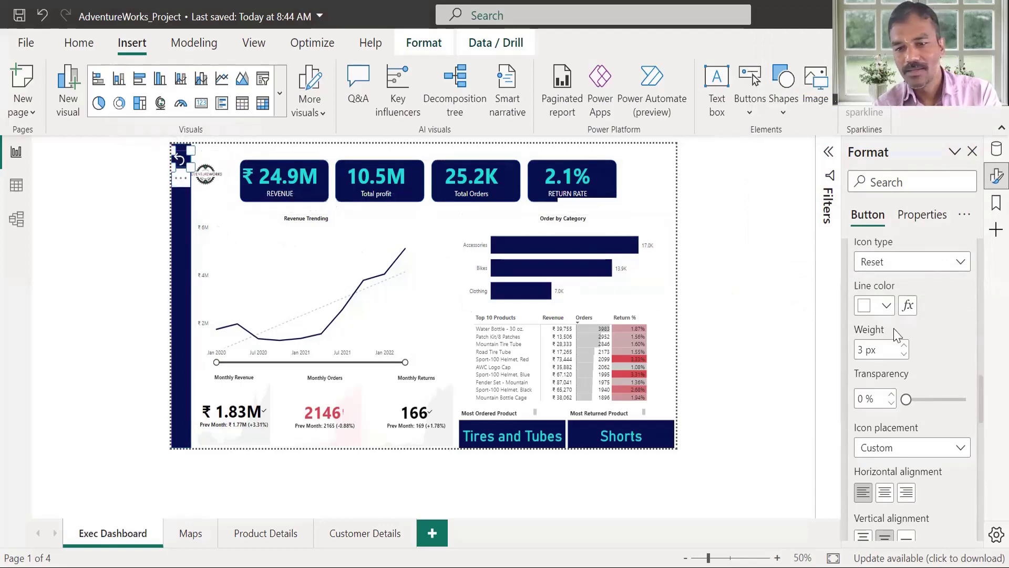
drag(982, 404, 982, 441)
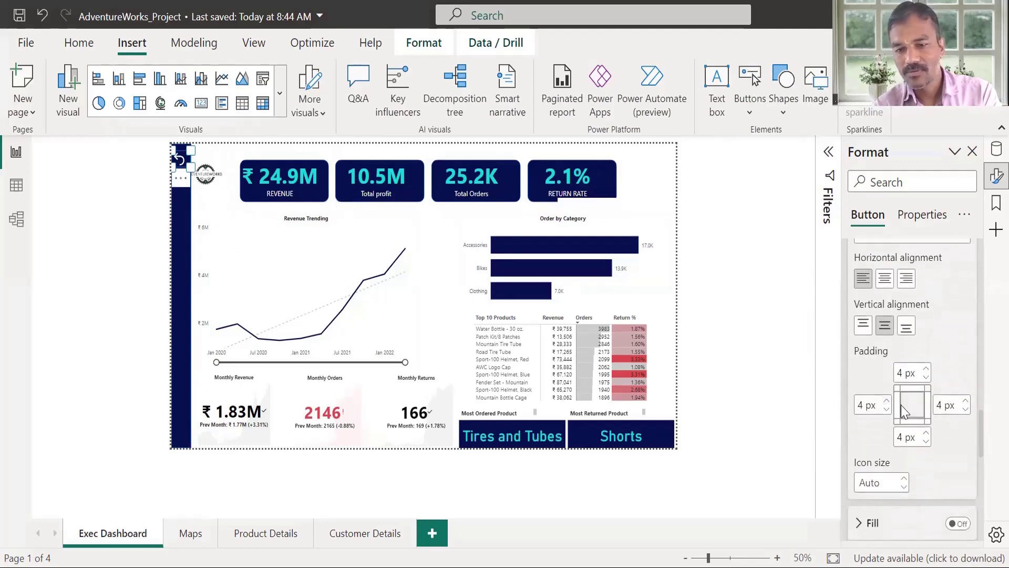
drag(984, 424, 983, 448)
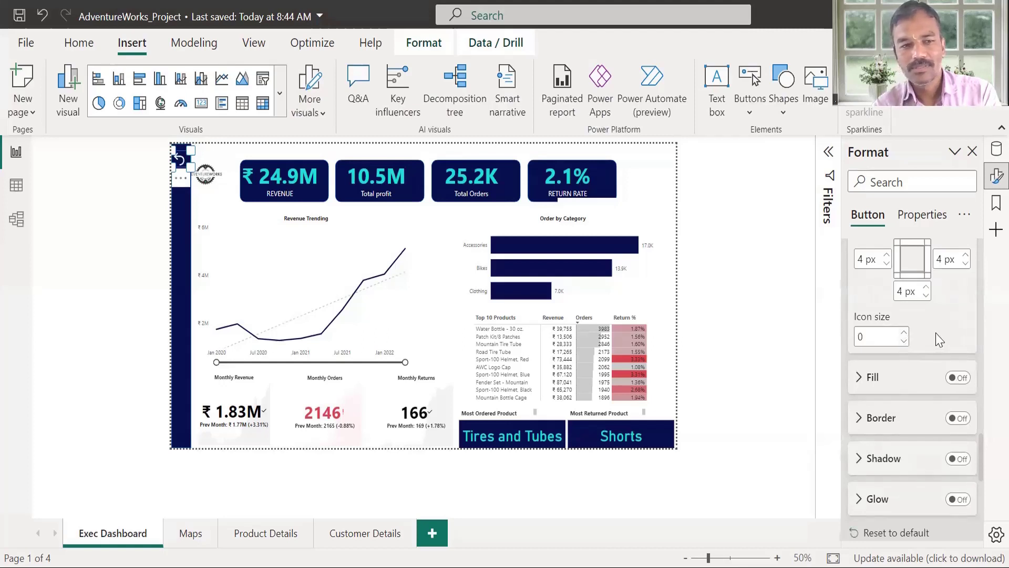
Review the Reset button's fill options and its bookmark action settings
click(865, 389)
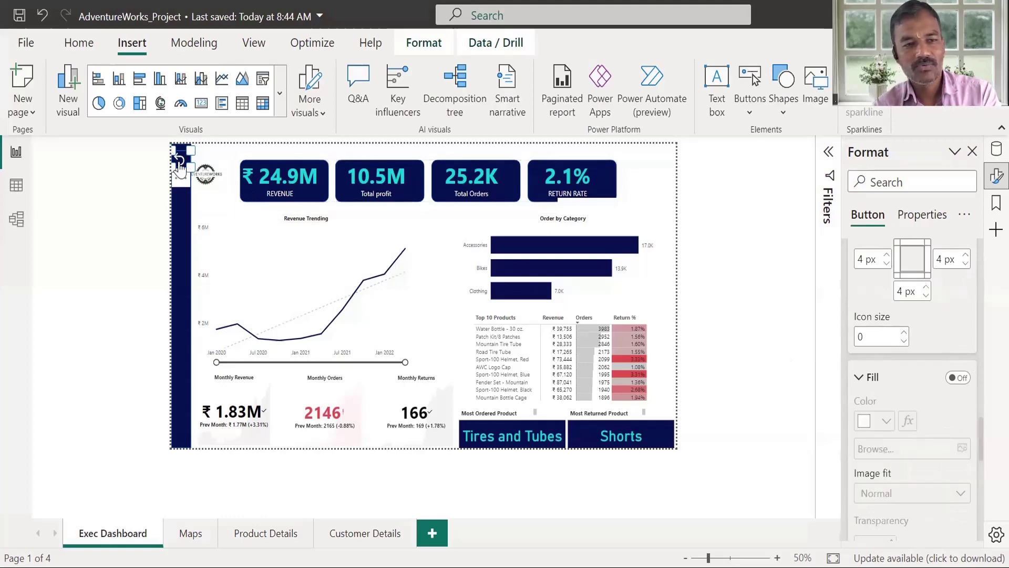
click(860, 377)
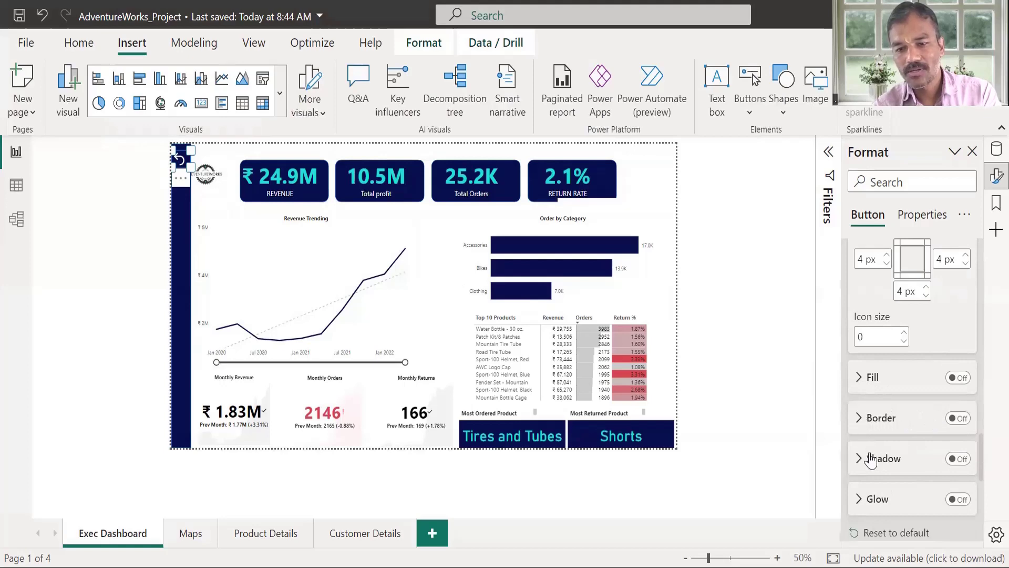
drag(983, 455, 987, 507)
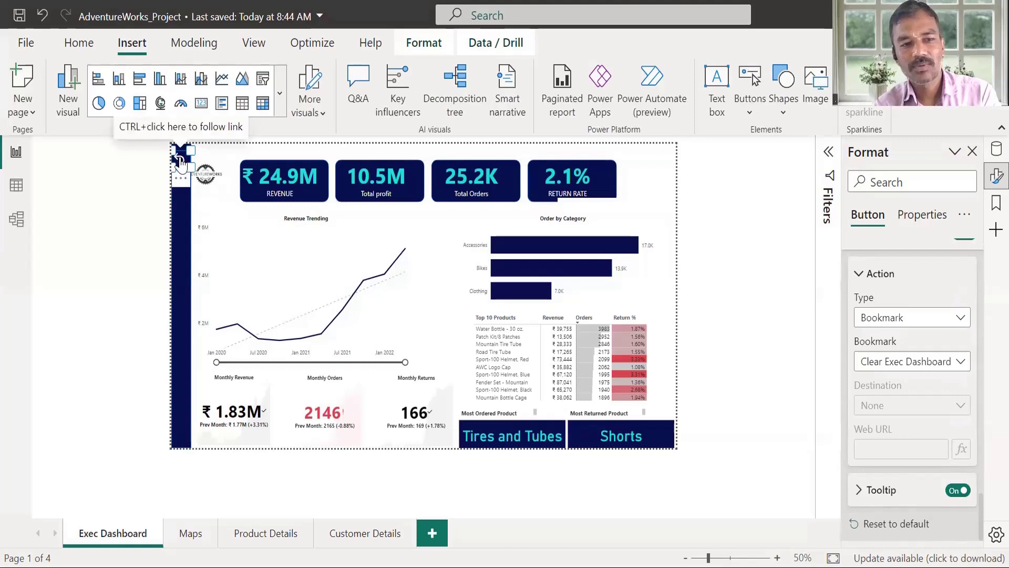
Set the Reset button's tooltip text to "Click to reset"
click(859, 490)
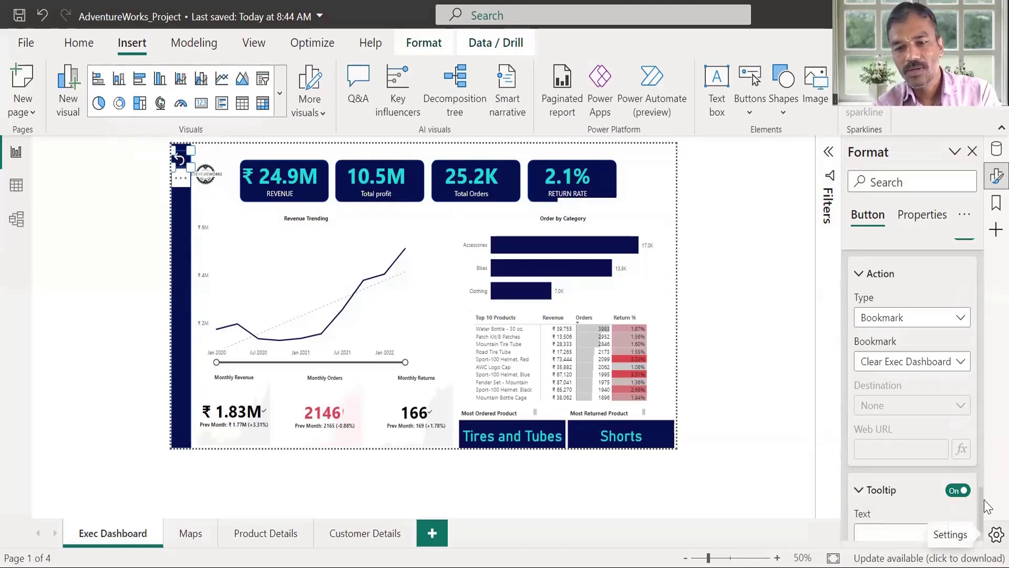
scroll(986, 506, down, 1)
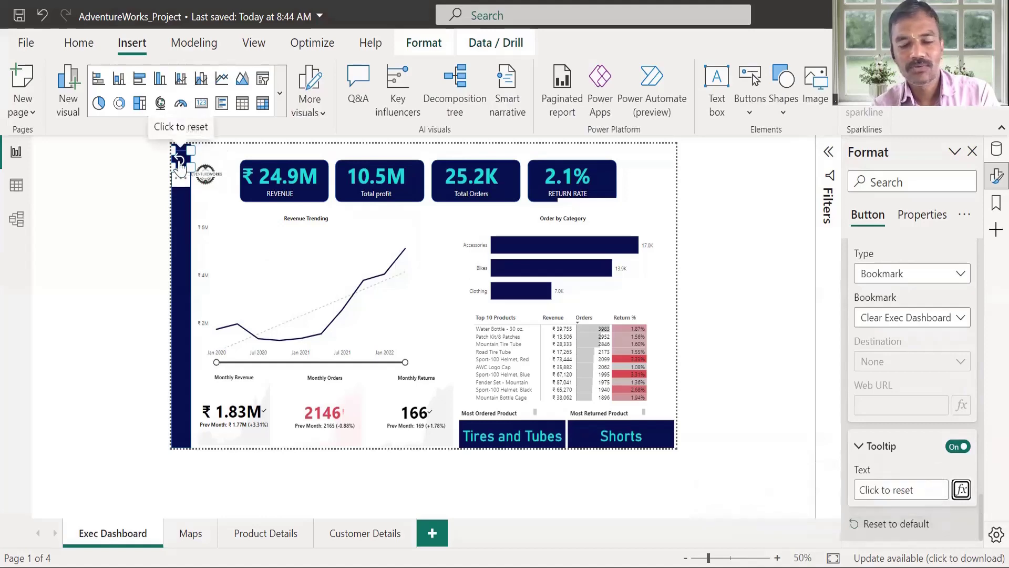
click(762, 423)
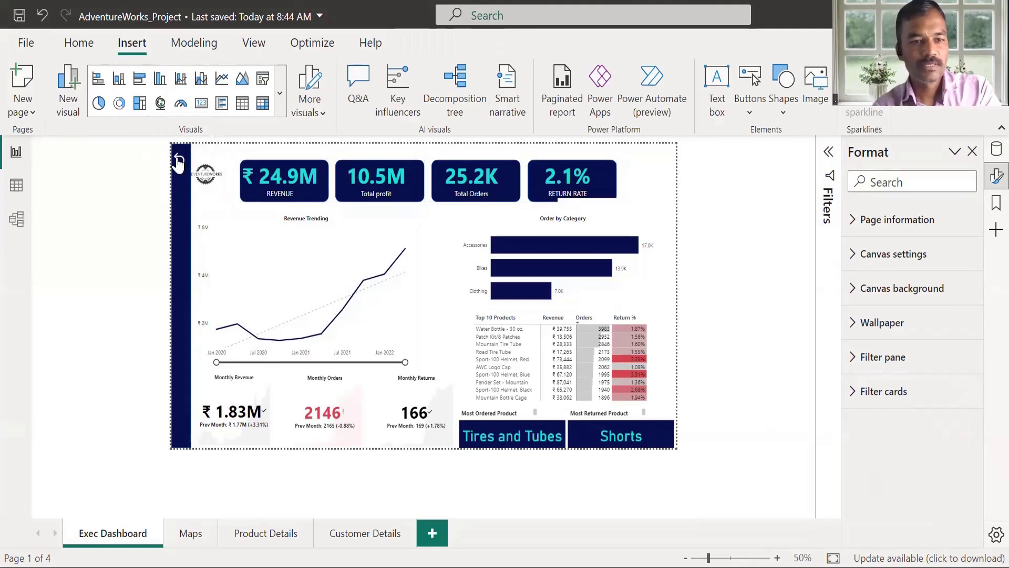
Try selecting data points on the Revenue Trending line of the Exec Dashboard, and clear the selection
click(238, 336)
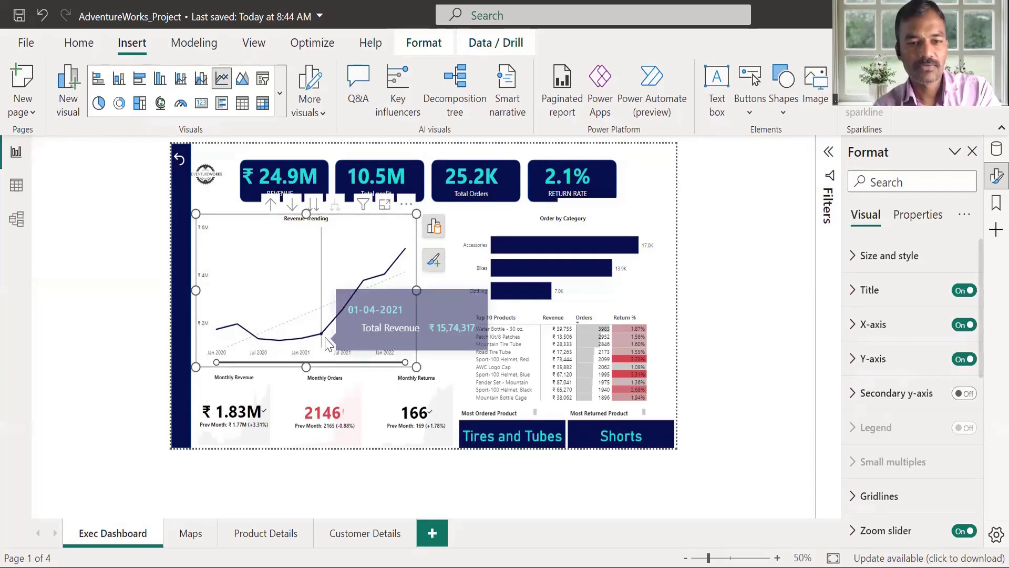
click(237, 325)
click(237, 326)
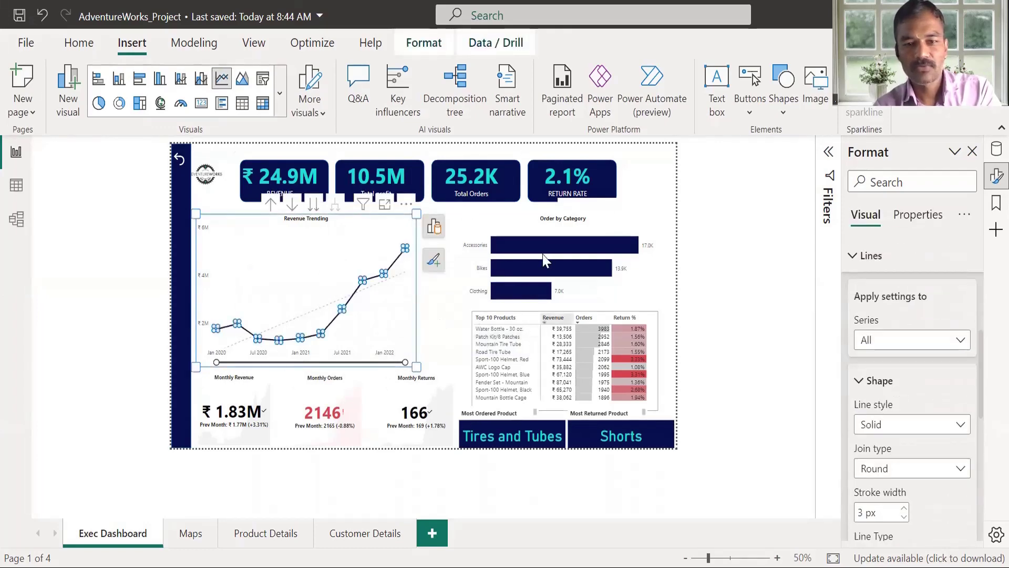
click(441, 341)
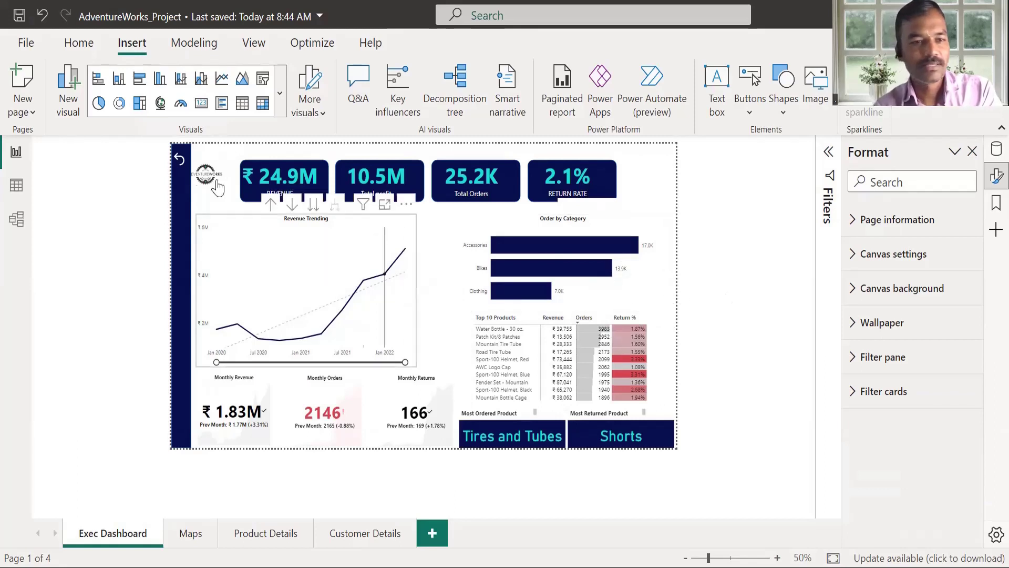
Change the line color of the Reset button's icon to turquoise in the On hover state
click(180, 179)
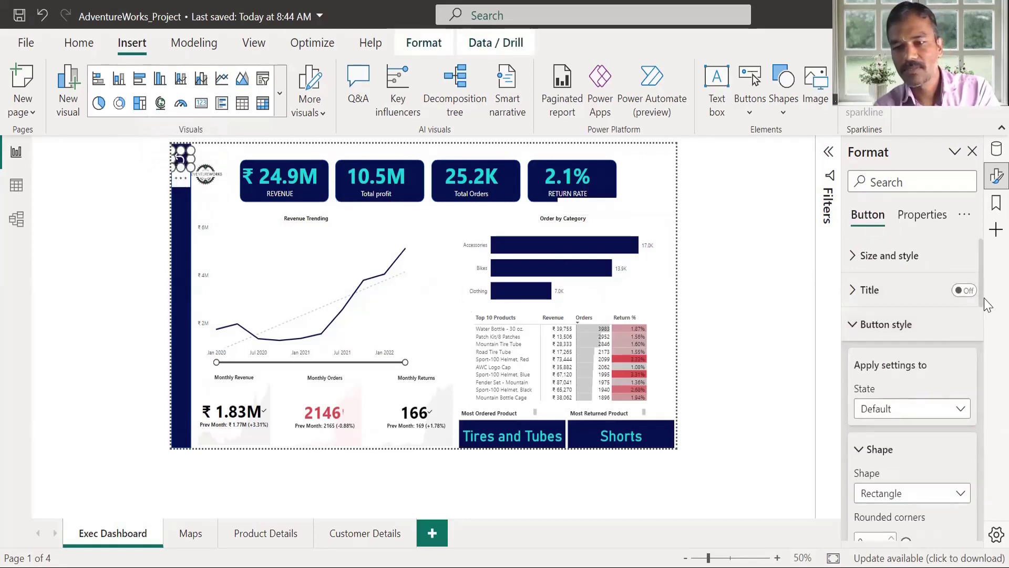
scroll(984, 310, down, 3)
click(960, 296)
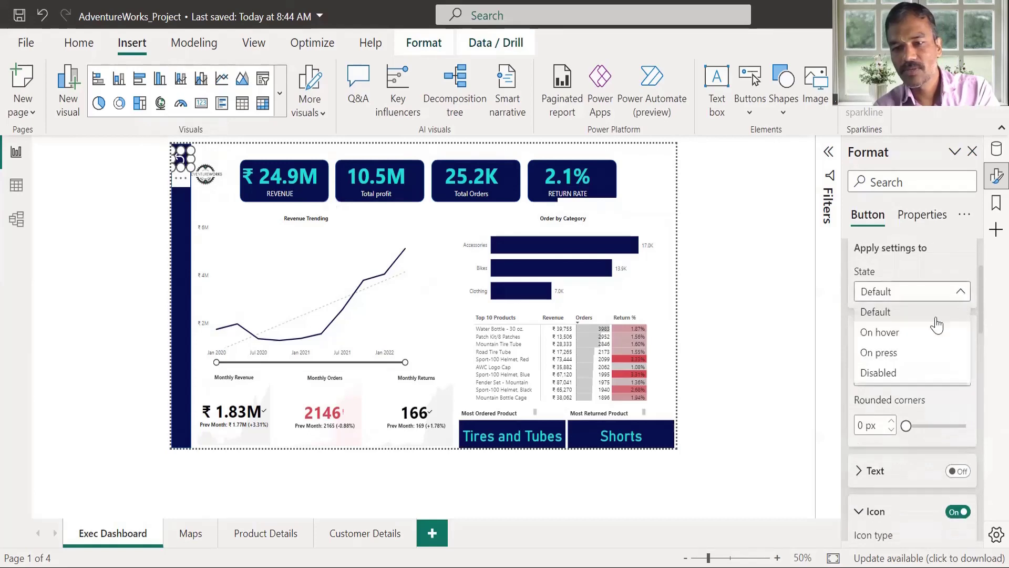
click(900, 333)
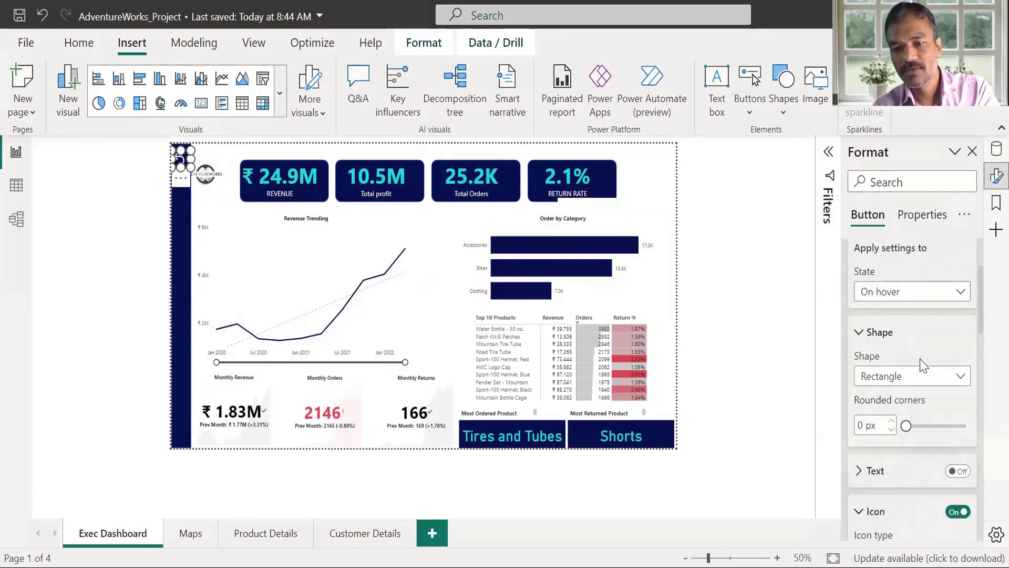
scroll(987, 362, down, 2)
scroll(983, 368, down, 3)
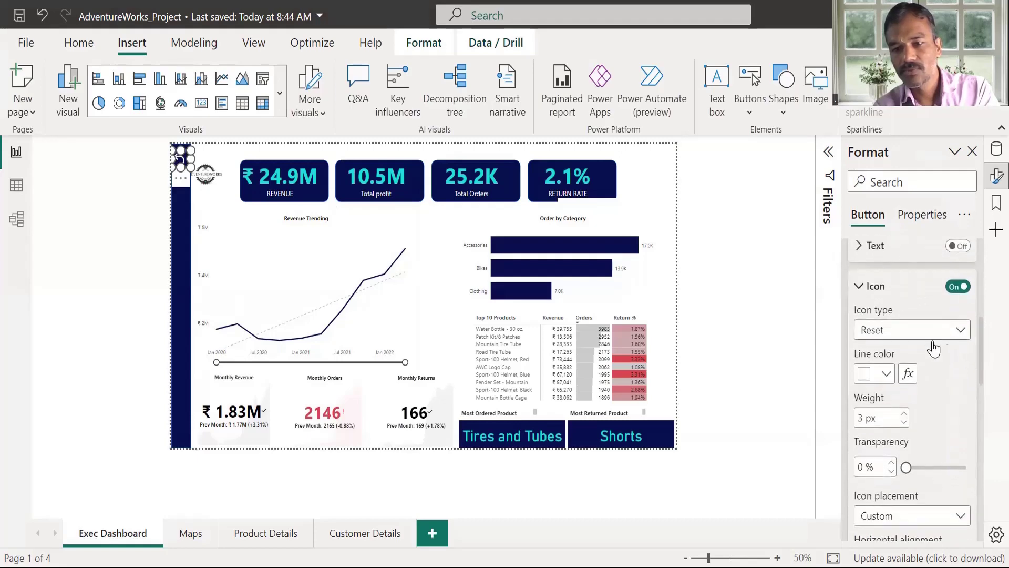
click(886, 373)
click(796, 305)
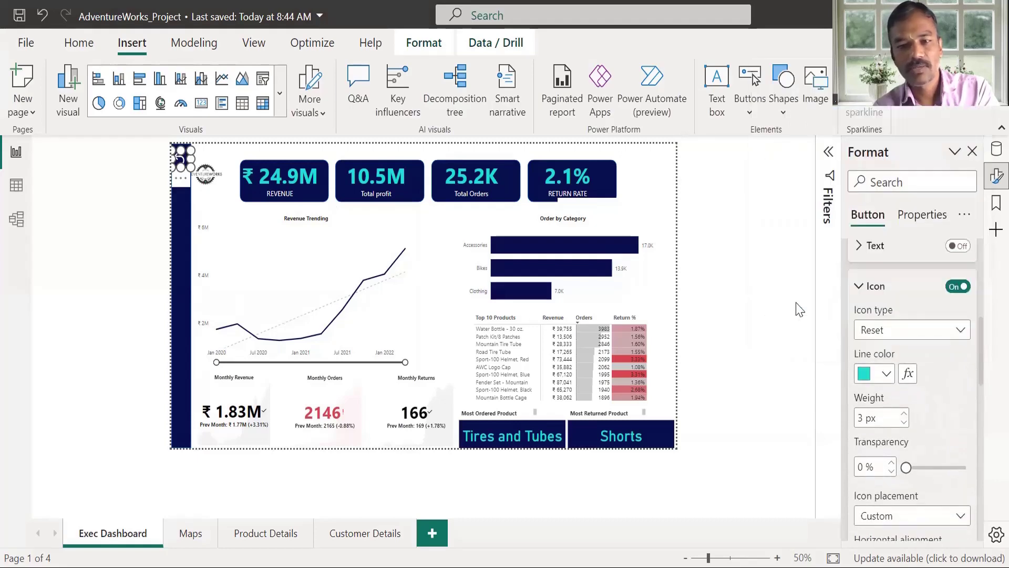
click(707, 286)
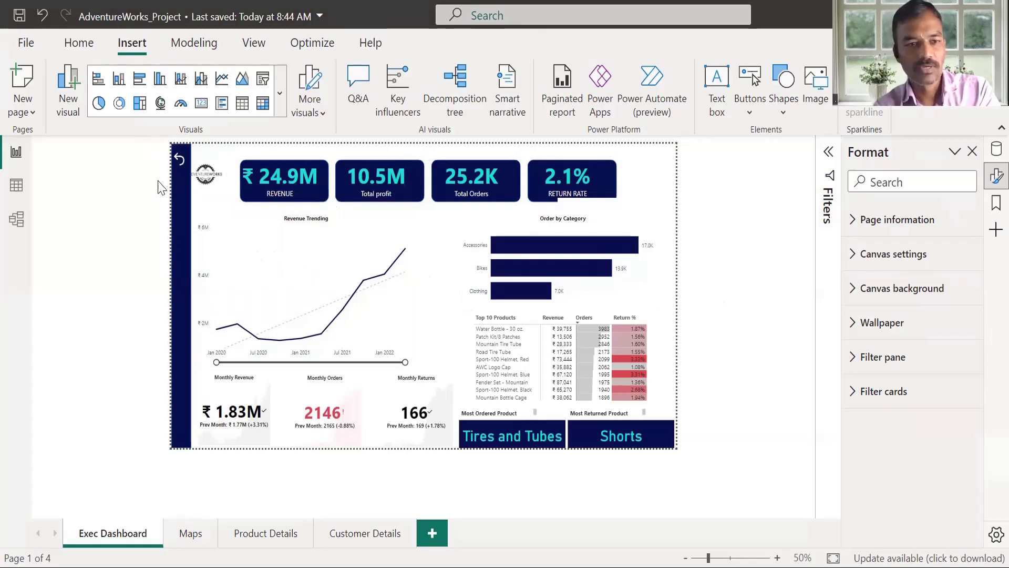
Copy the Reset button to the Customer Details page and move it slightly higher in the dark blue sidebar
click(180, 159)
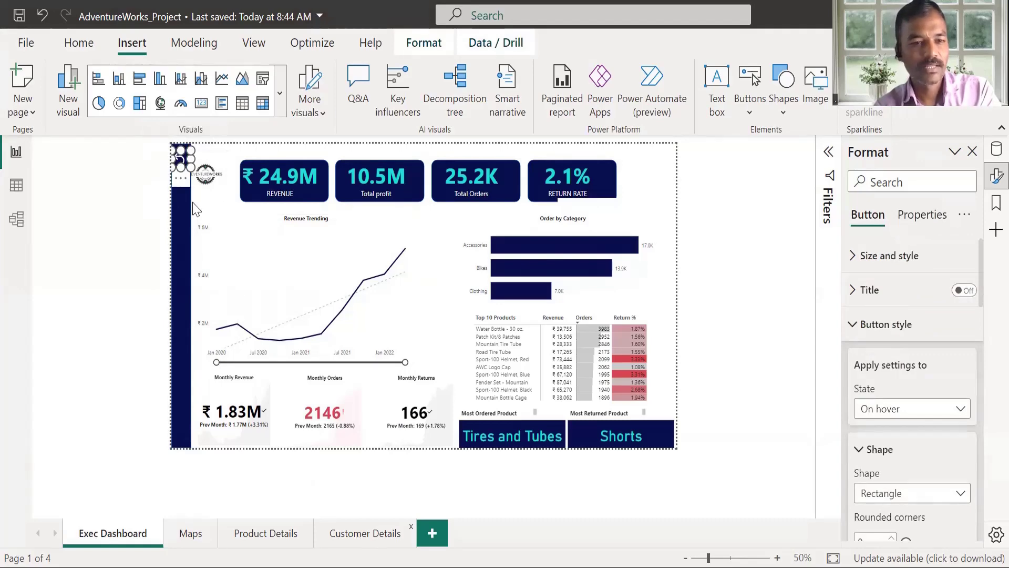
ctrl+click(178, 168)
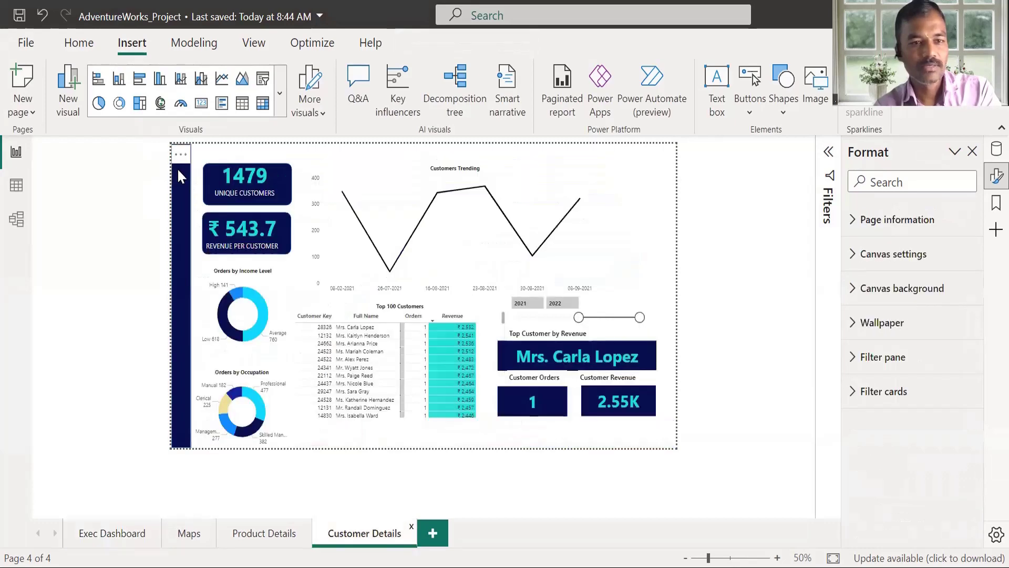
click(178, 168)
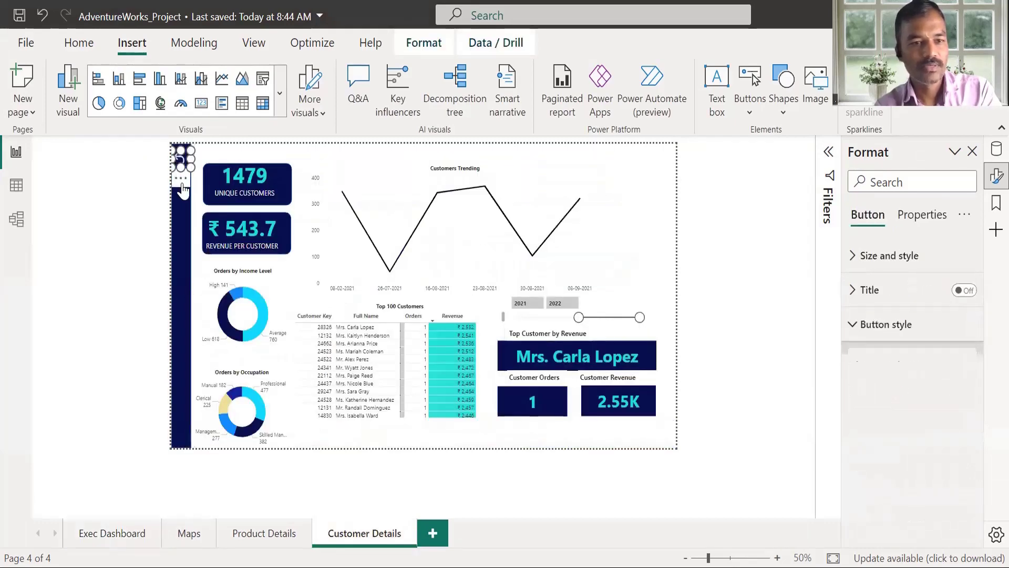
click(181, 179)
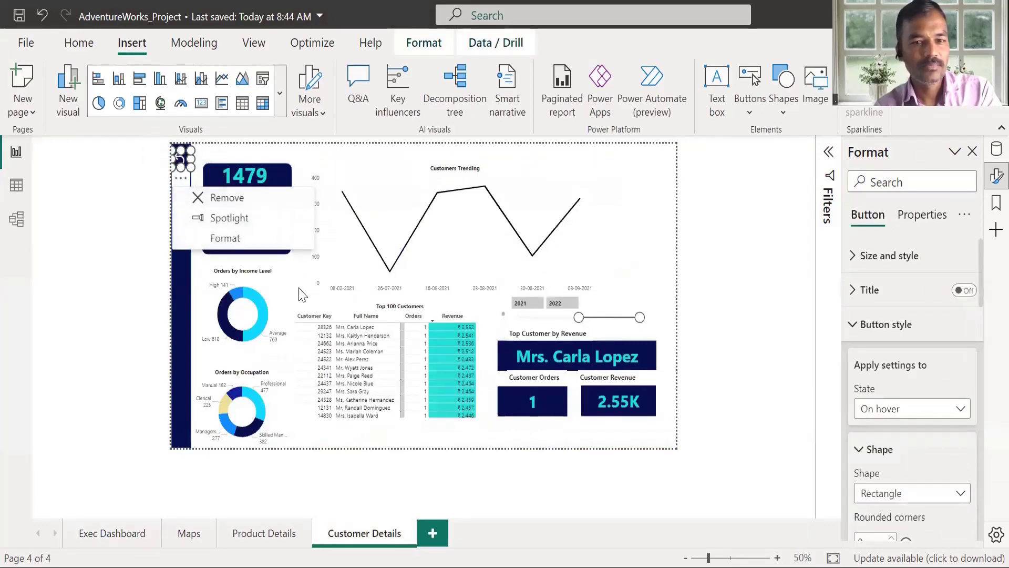
key(Escape)
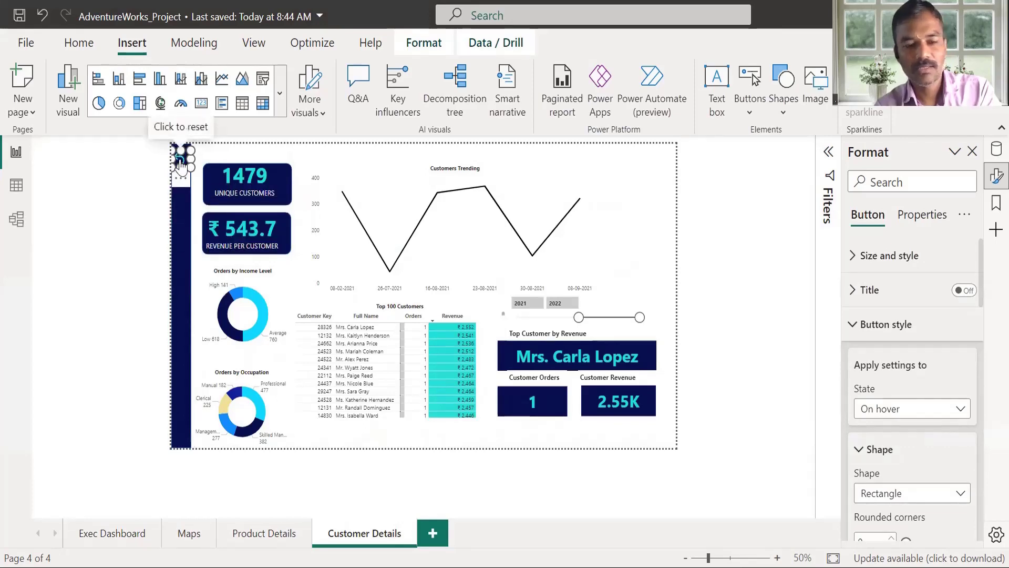
drag(179, 156, 179, 159)
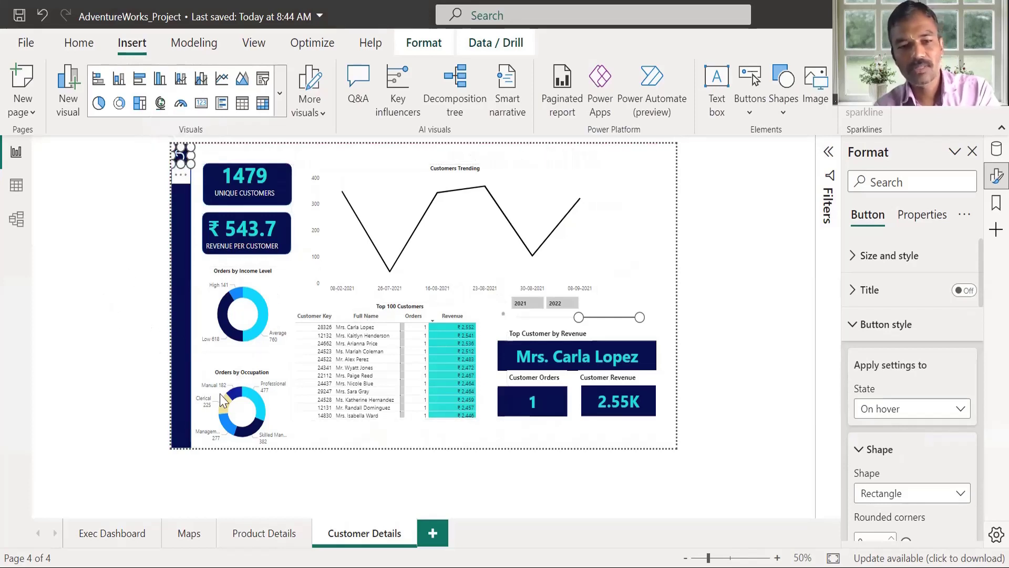
click(758, 281)
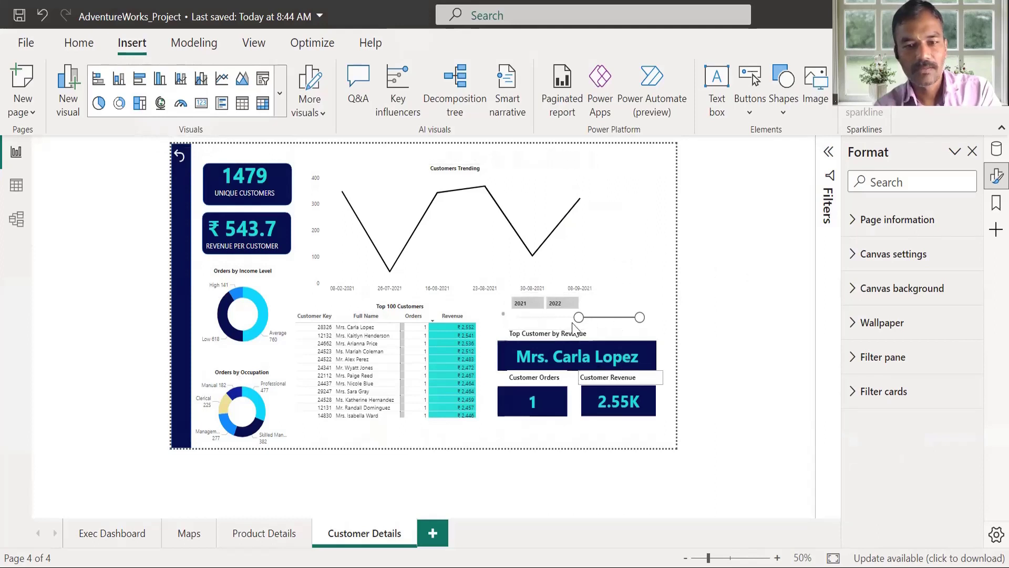
Widen the Customer Details year slicer to 2020–2022 and save the page state as a bookmark named "Clear Customer Detail"
drag(579, 317, 517, 318)
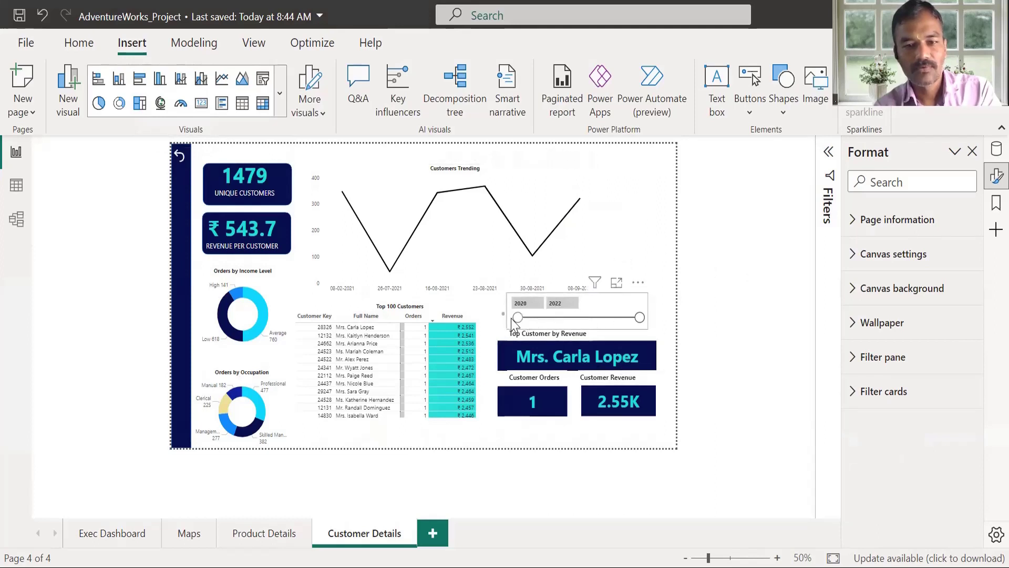
click(582, 234)
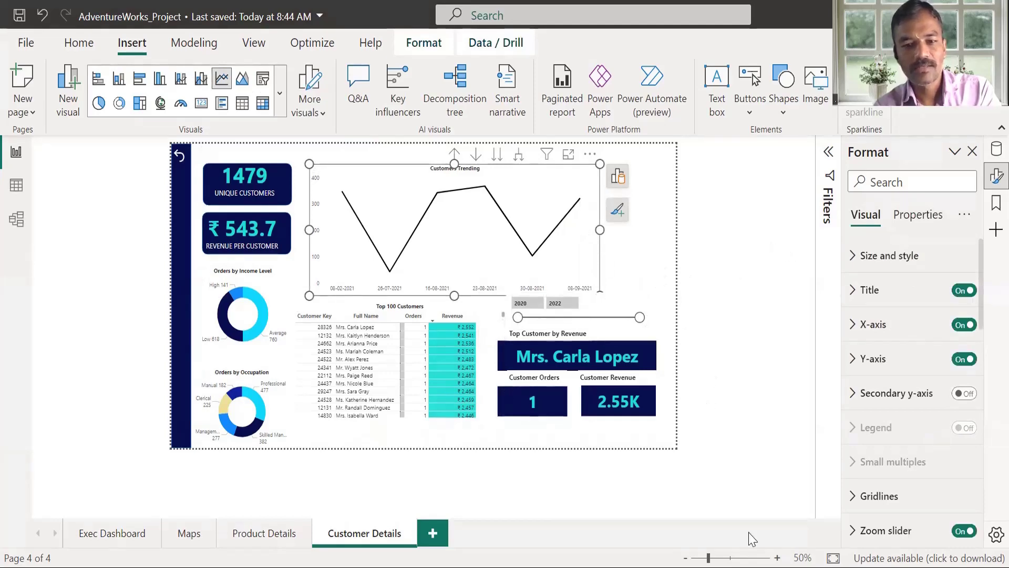
click(996, 204)
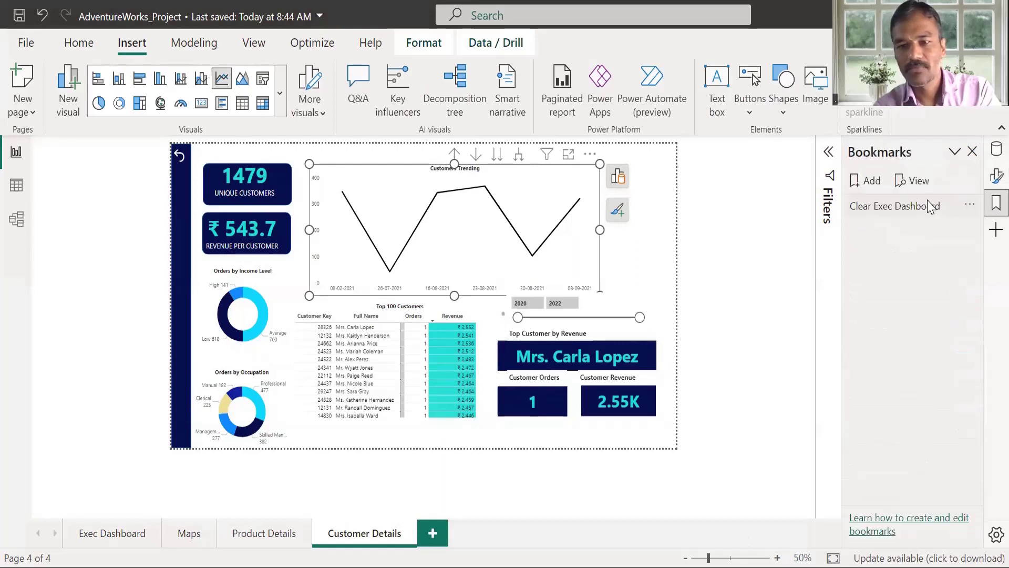
click(867, 180)
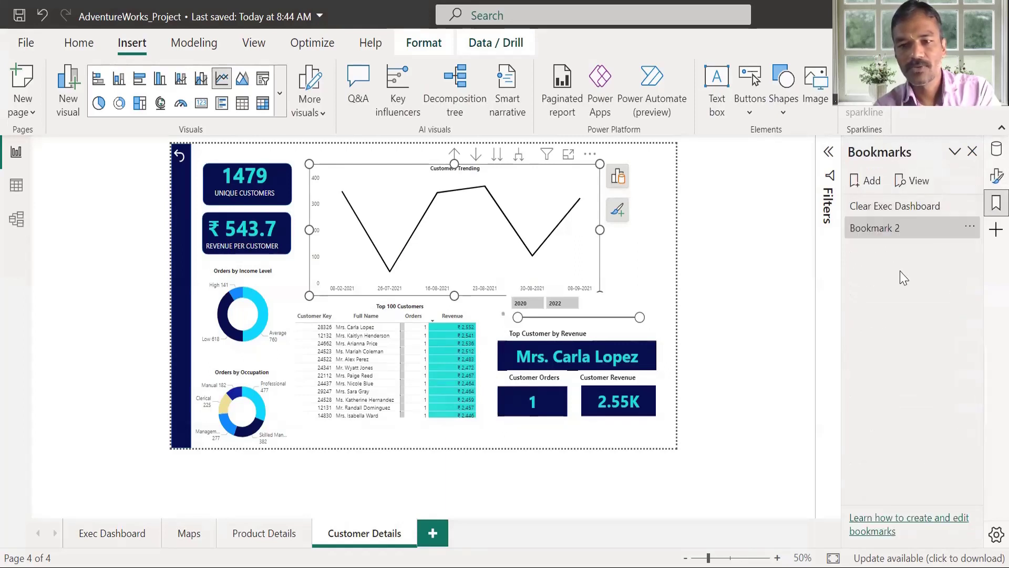
double_click(900, 229)
text(Clear Customer Deta)
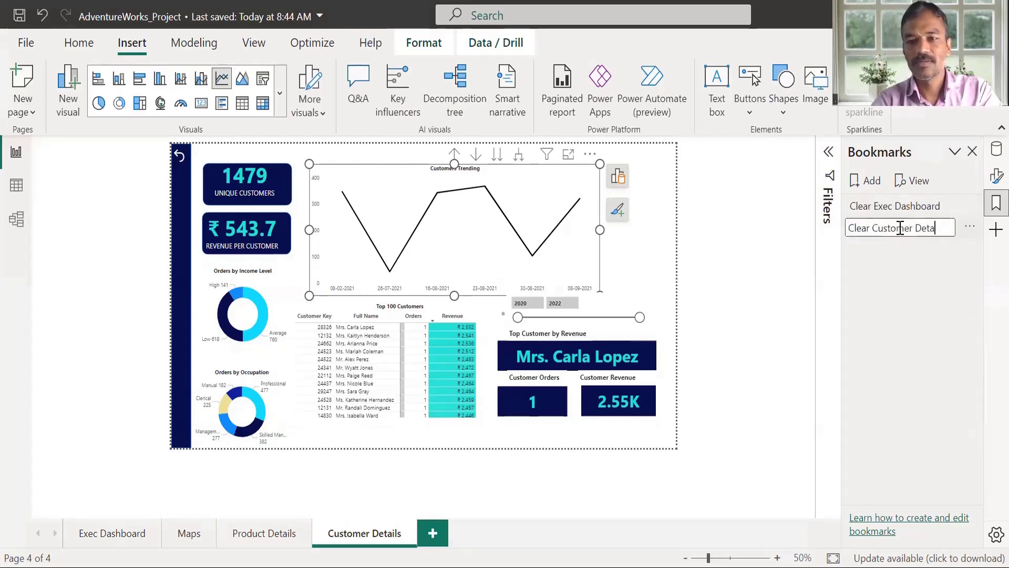
text(il)
key(Return)
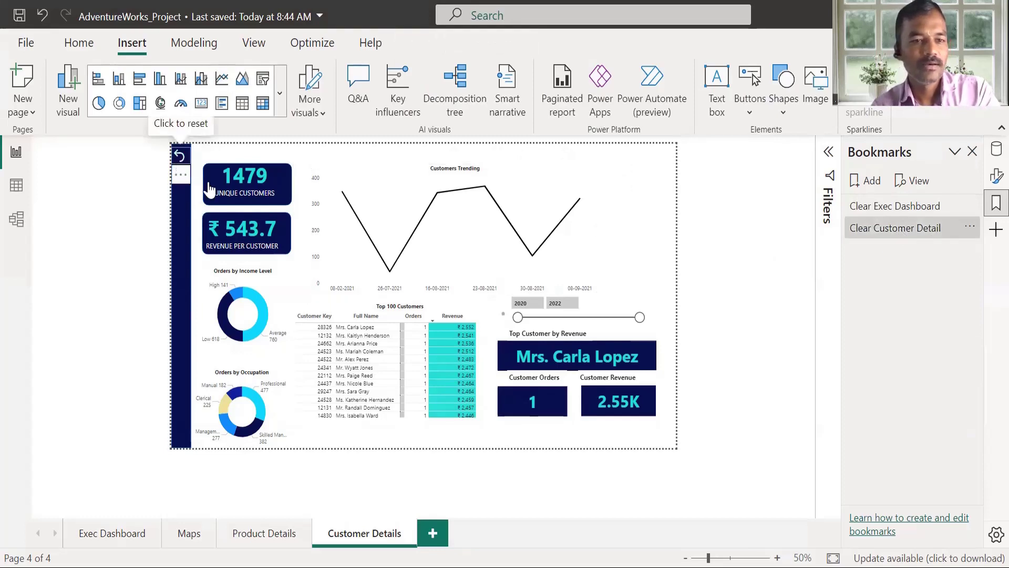
Link the Customer Details Reset button's bookmark action to Clear Customer Detail
click(181, 175)
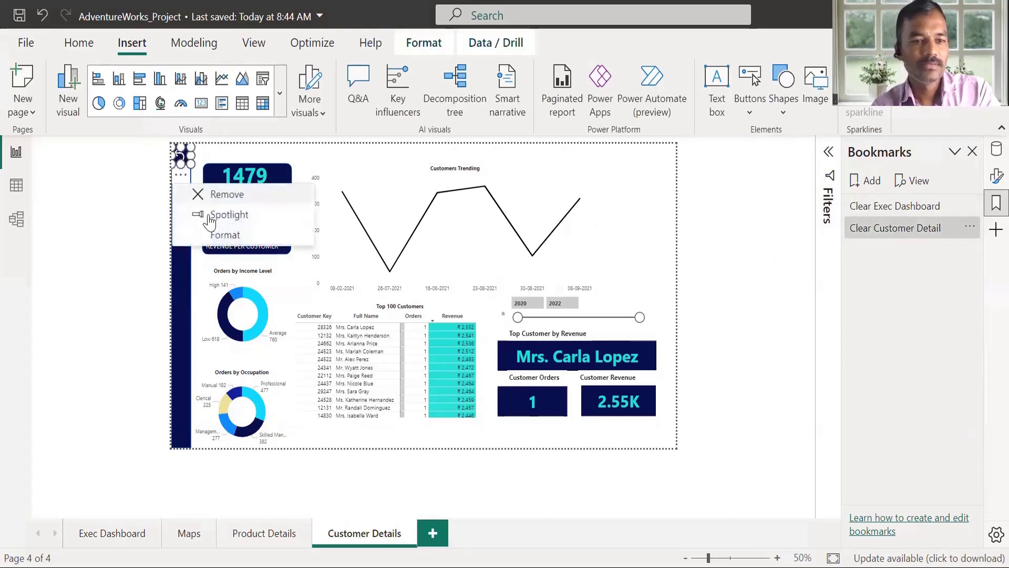
click(225, 235)
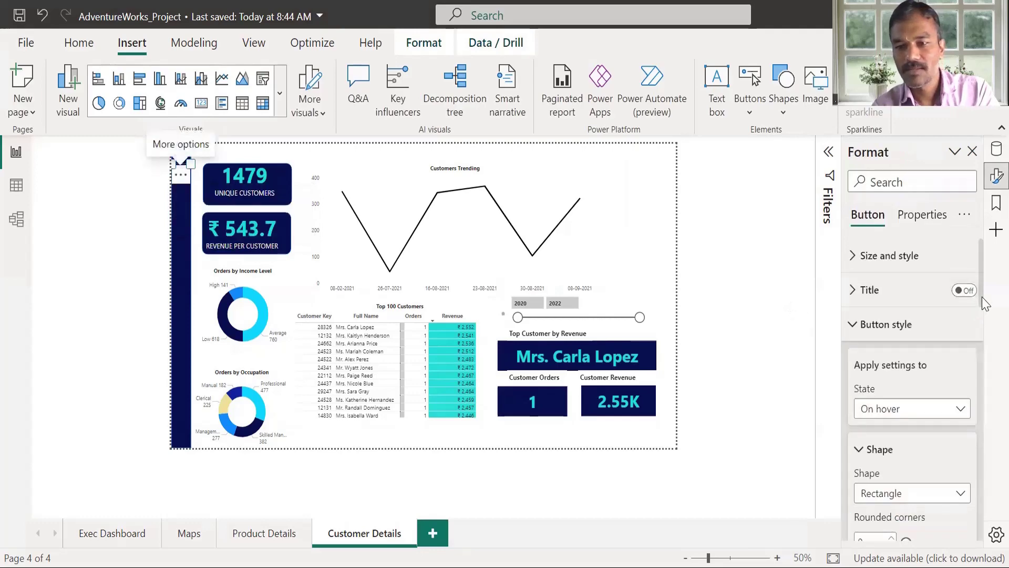
scroll(946, 394, down, 10)
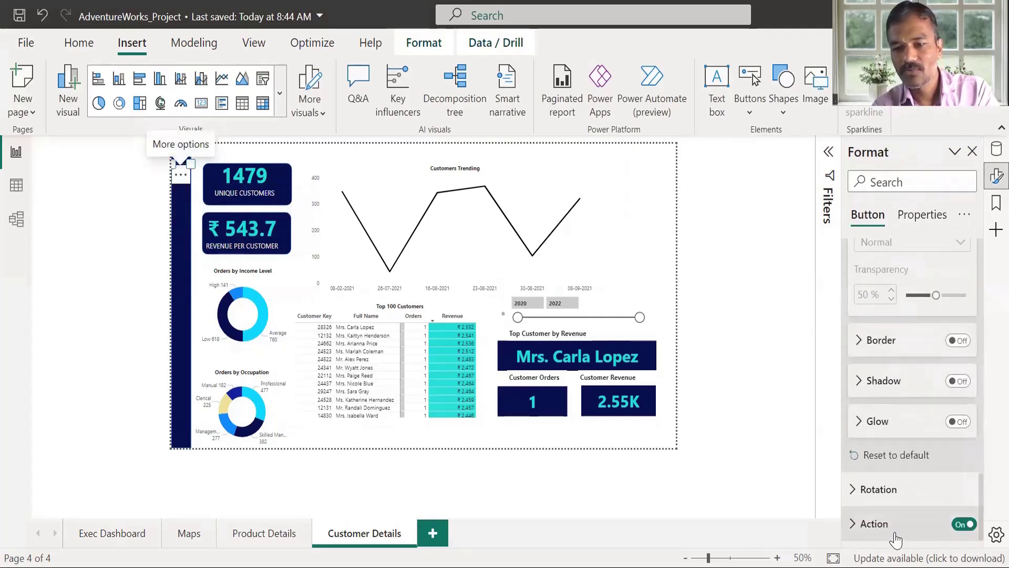
click(895, 534)
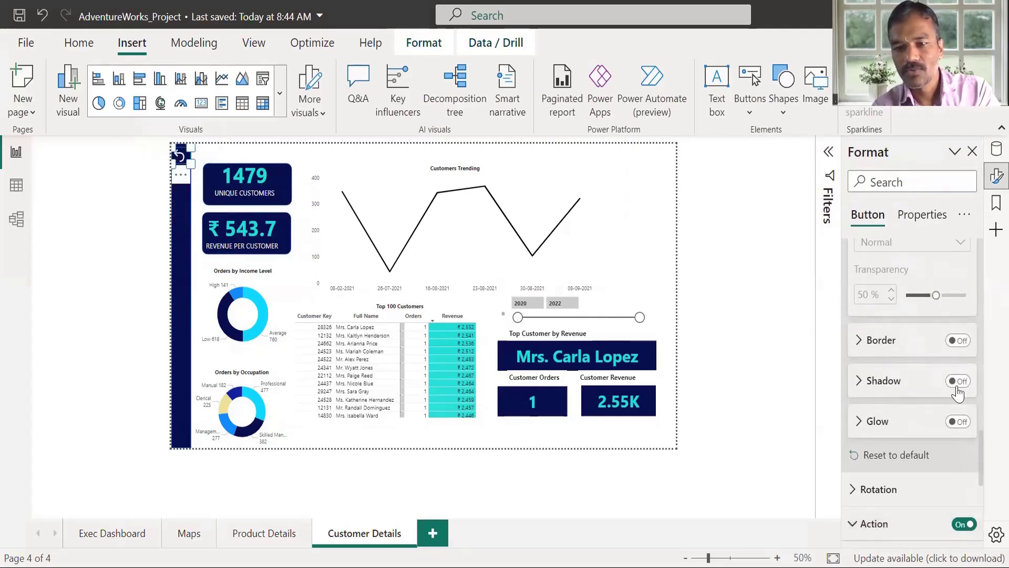
scroll(982, 466, down, 5)
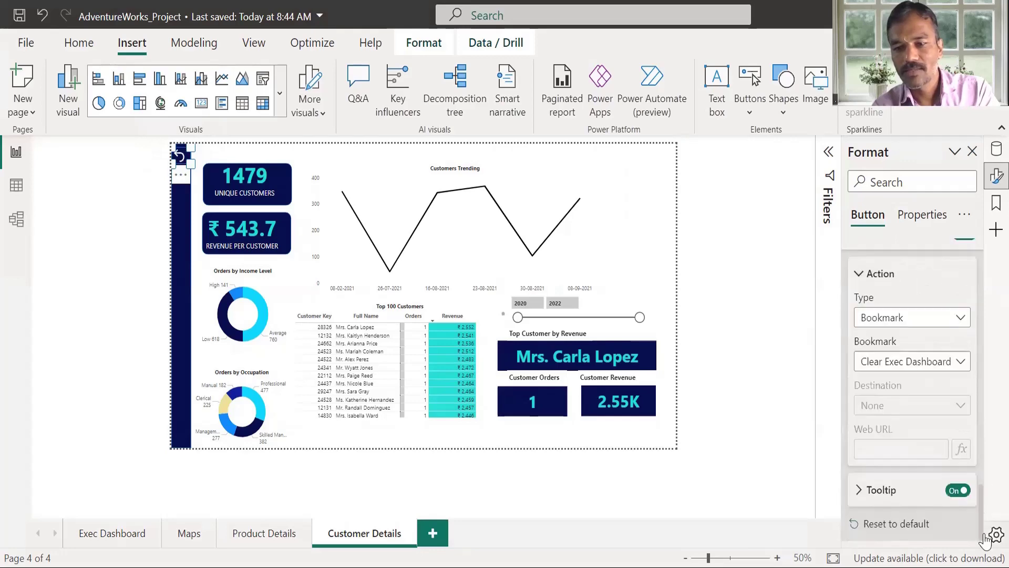
click(961, 363)
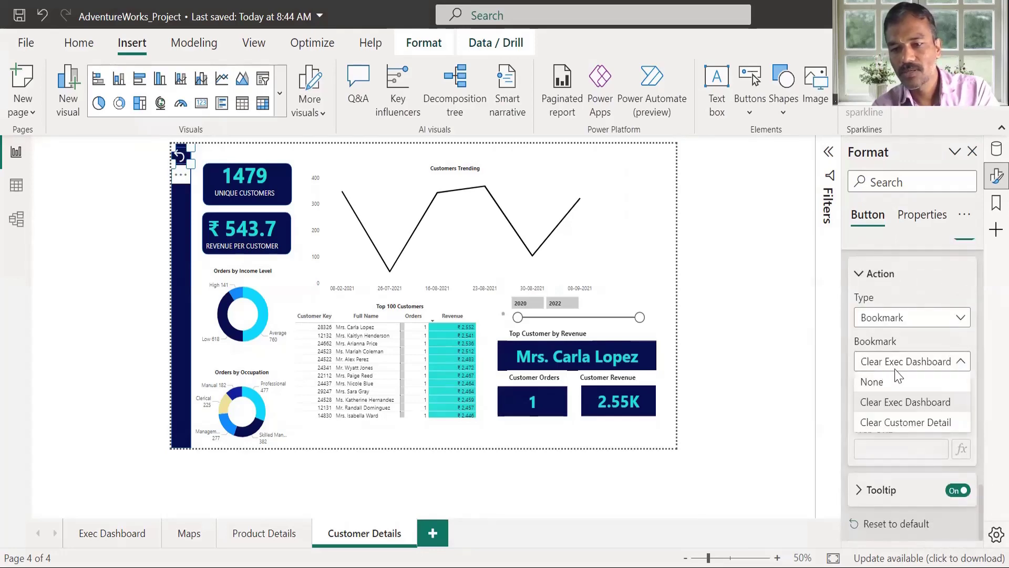
click(916, 423)
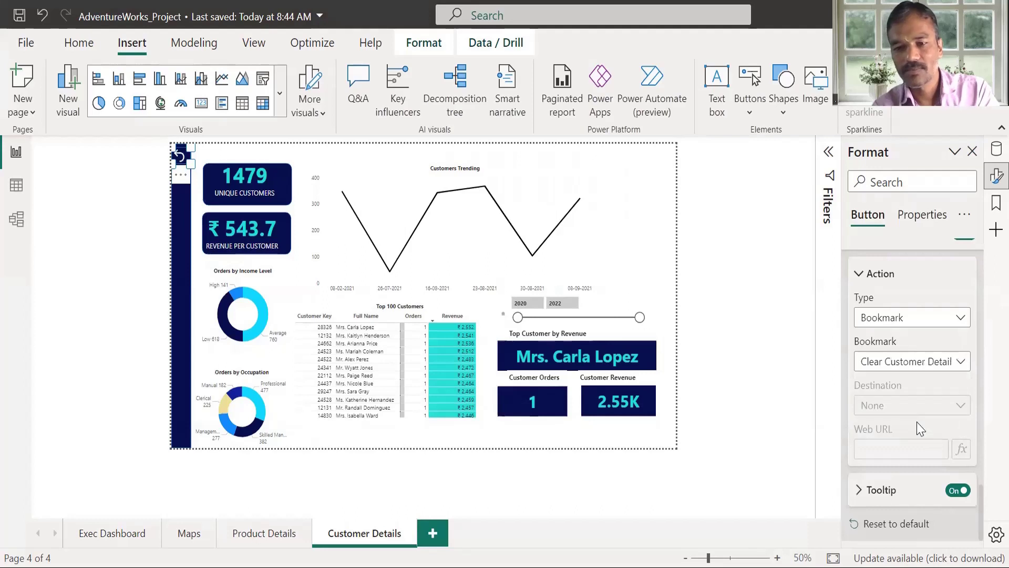
click(788, 290)
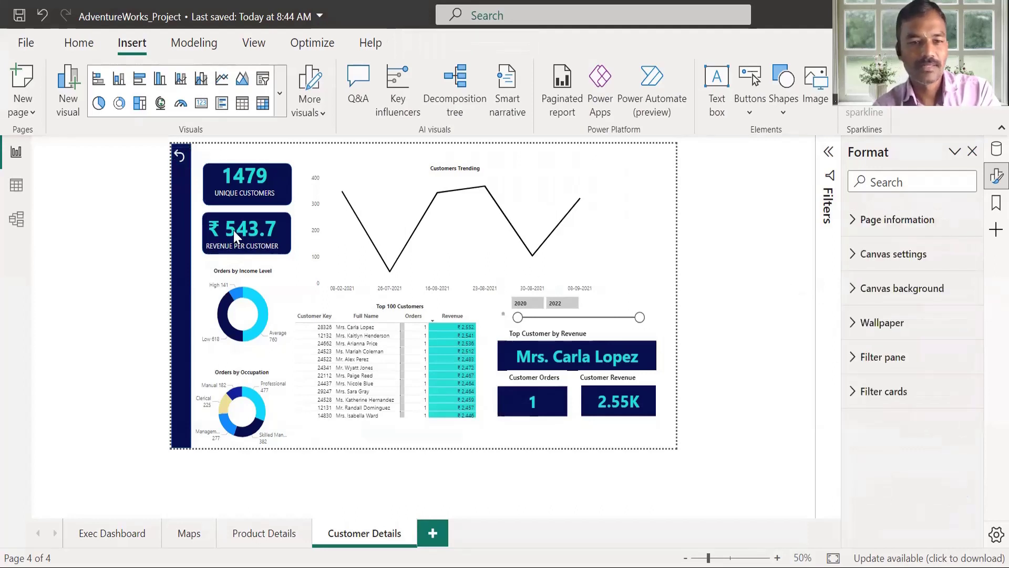
Test the Customer Details Reset button by filtering on one customer in the Top 100 Customers table and resetting the page
click(179, 160)
click(367, 337)
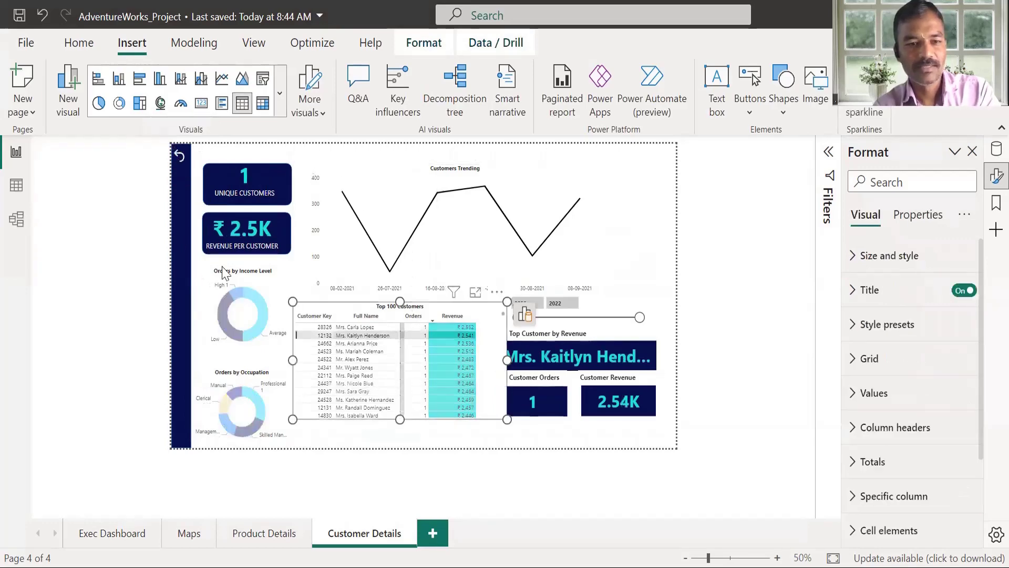
ctrl+click(181, 159)
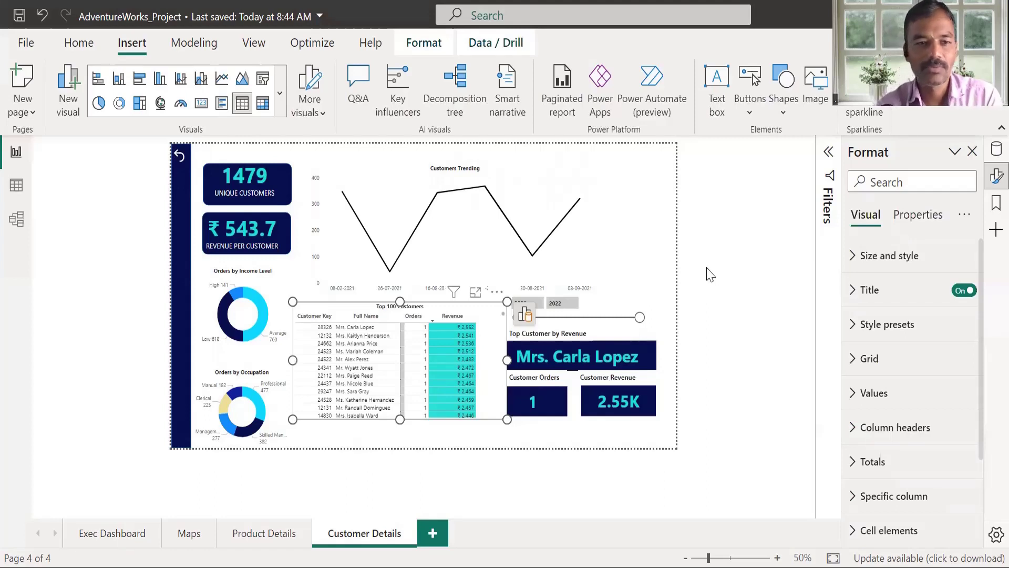
Reset the Customer Details page with its Reset button
ctrl+click(180, 156)
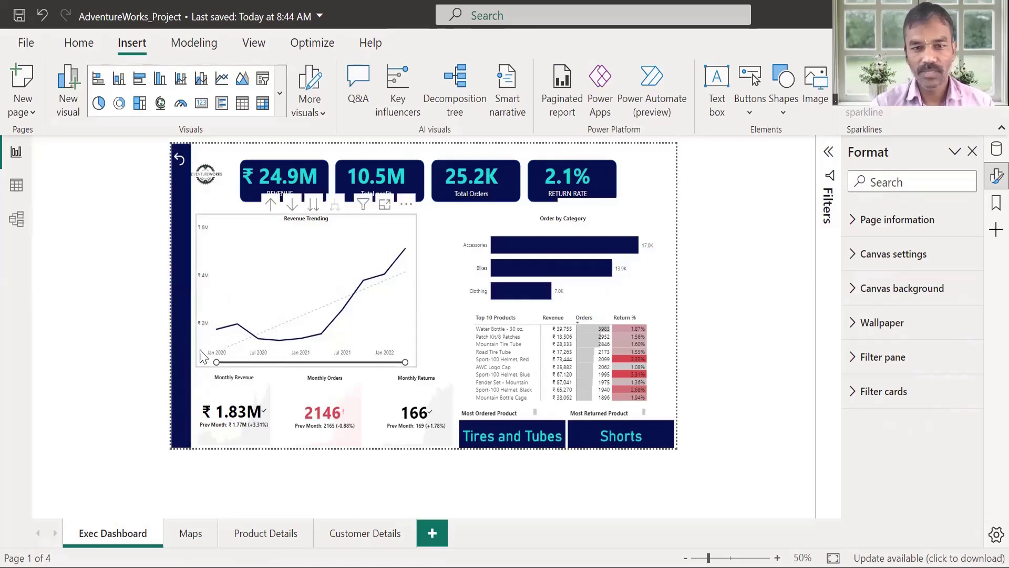
Copy the dark blue sidebar shape from the Exec Dashboard page onto a new report page
mouse_move(191, 335)
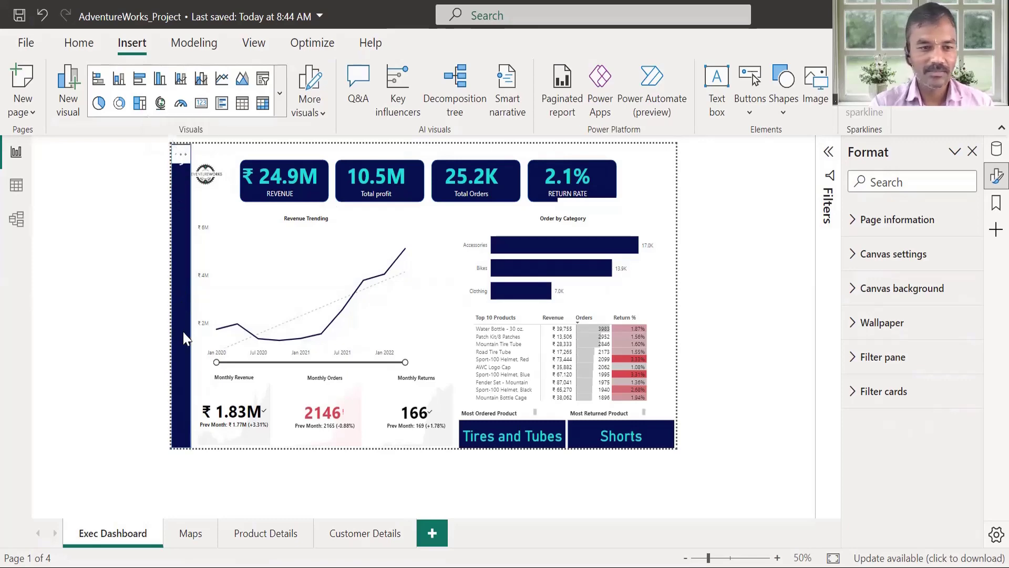
click(183, 375)
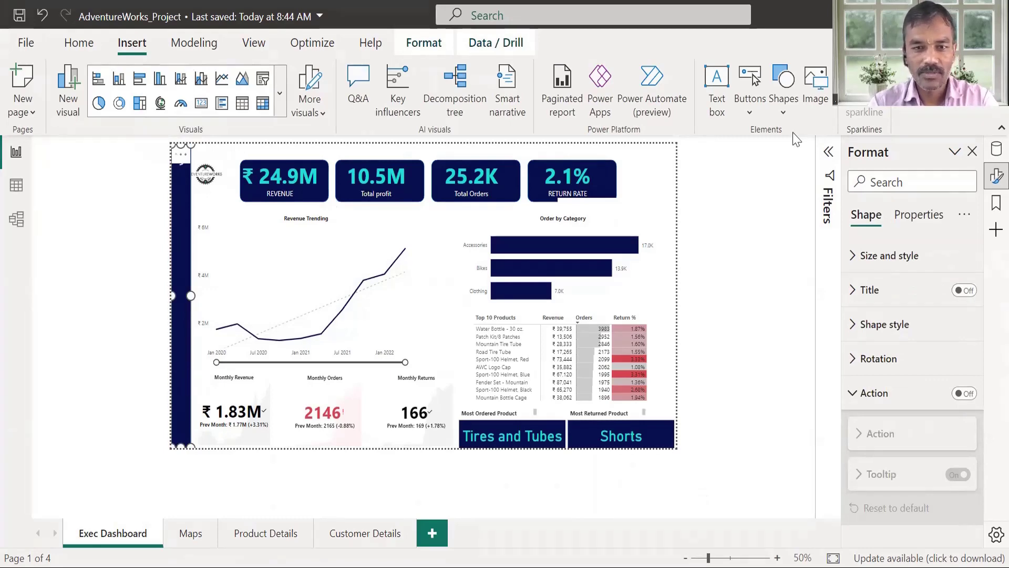
click(433, 540)
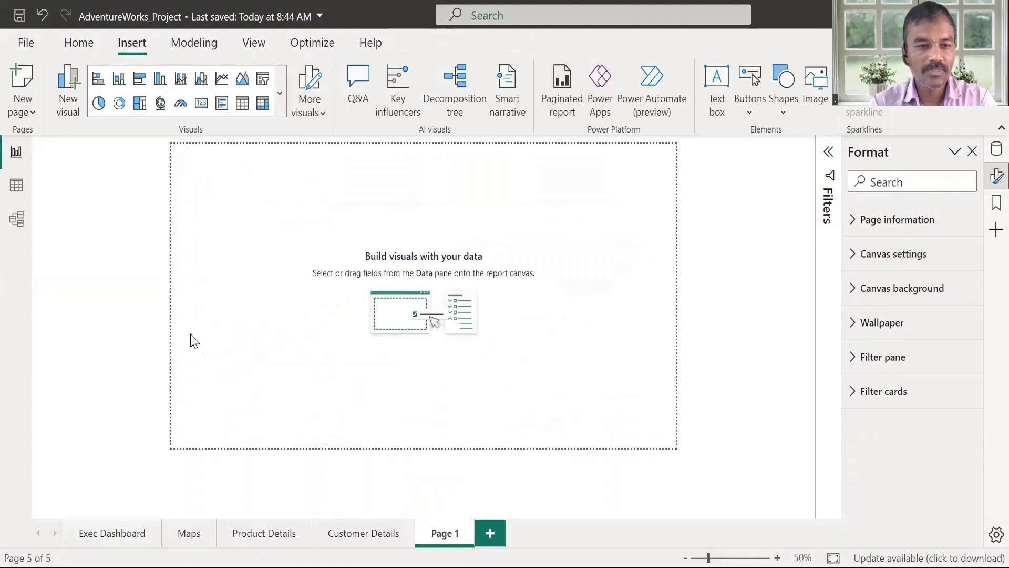
key(ctrl+v)
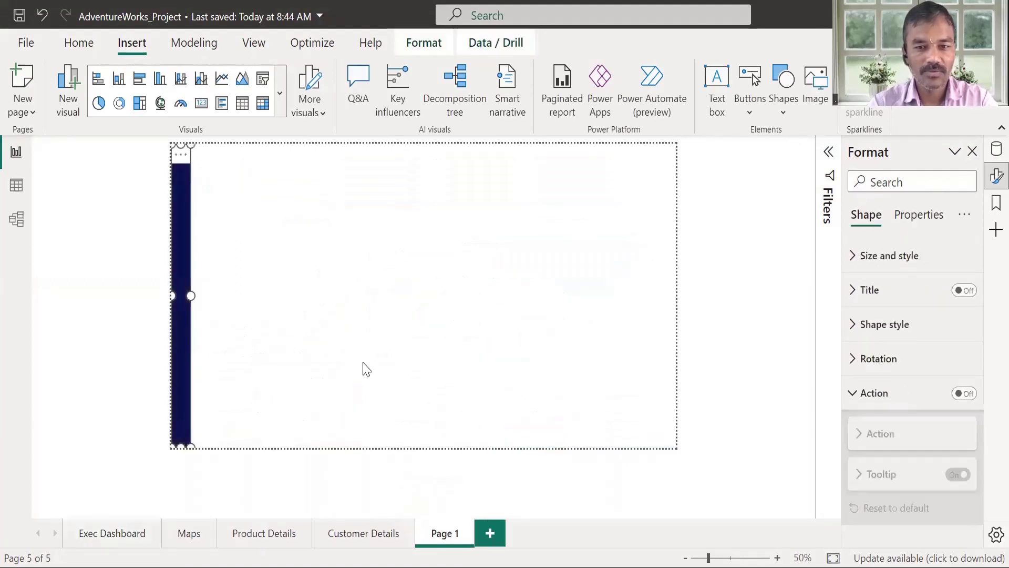
Insert a blank button about halfway down the dark blue sidebar, fitted to the sidebar's width
click(727, 557)
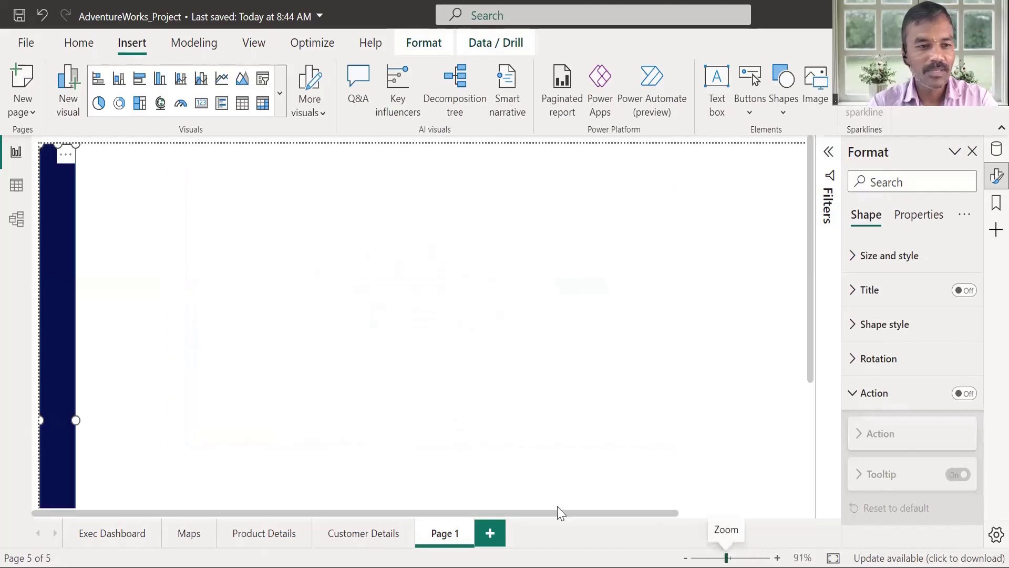
drag(809, 356, 807, 516)
drag(811, 481, 816, 420)
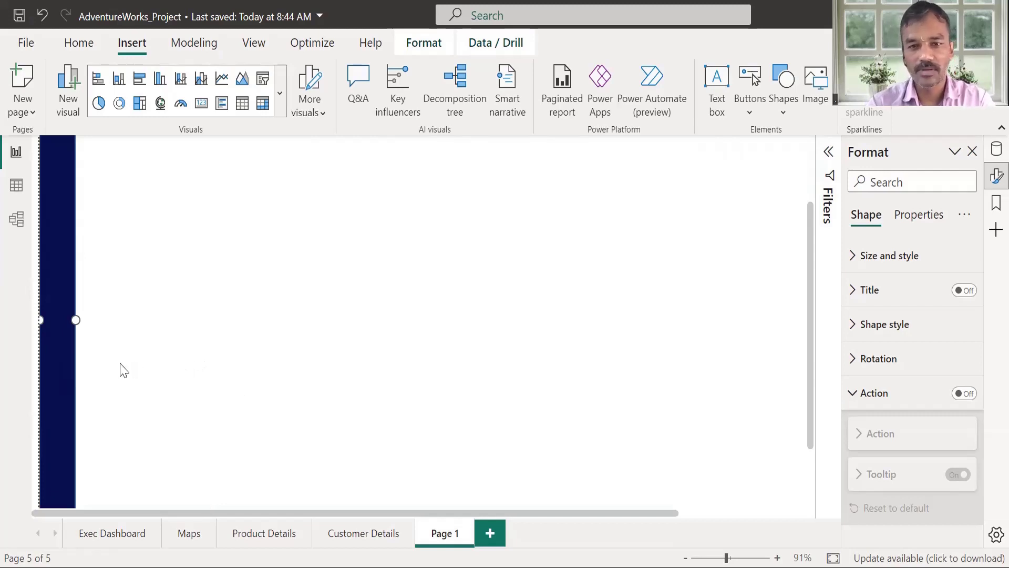
click(388, 285)
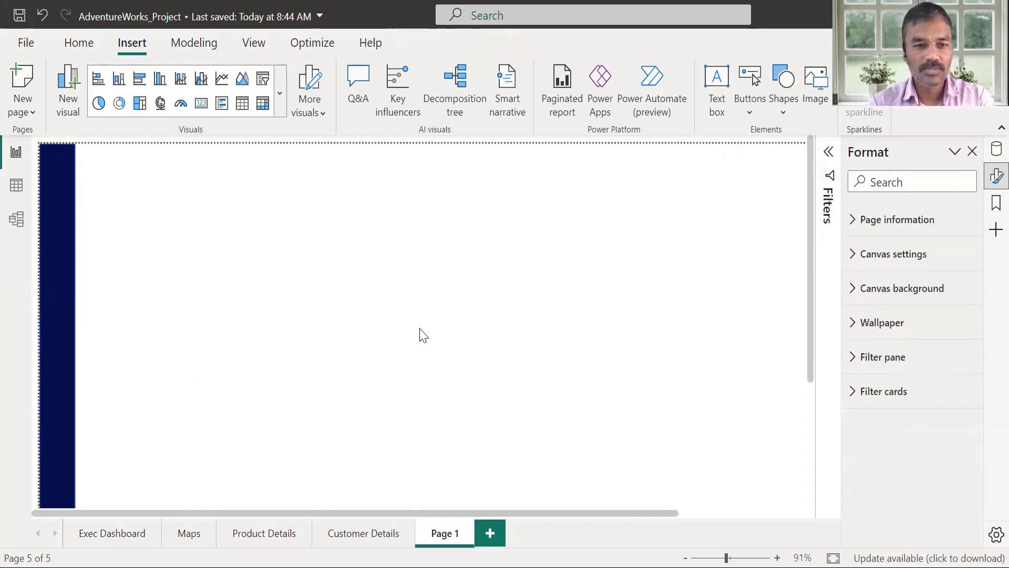
click(751, 111)
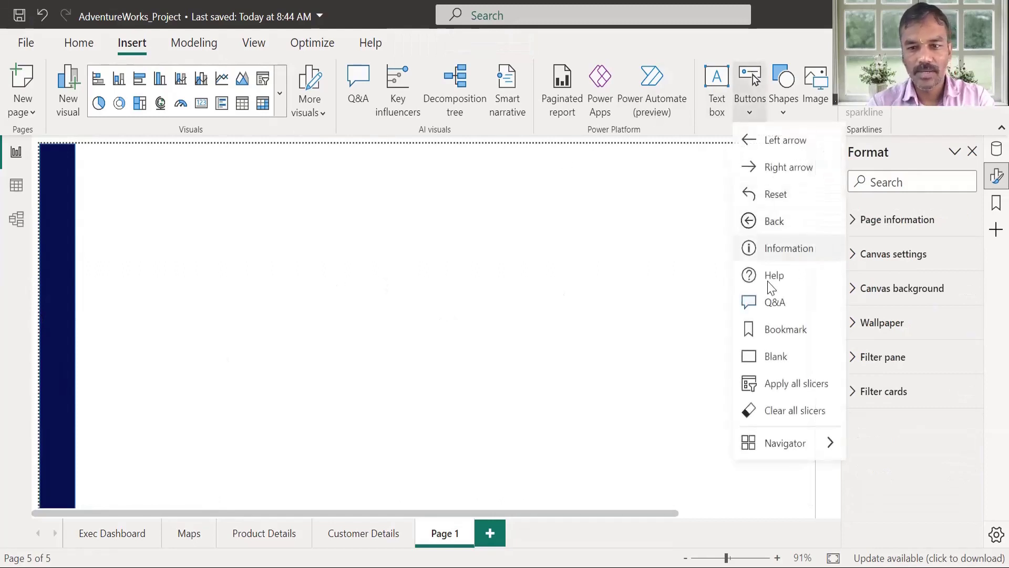
click(757, 357)
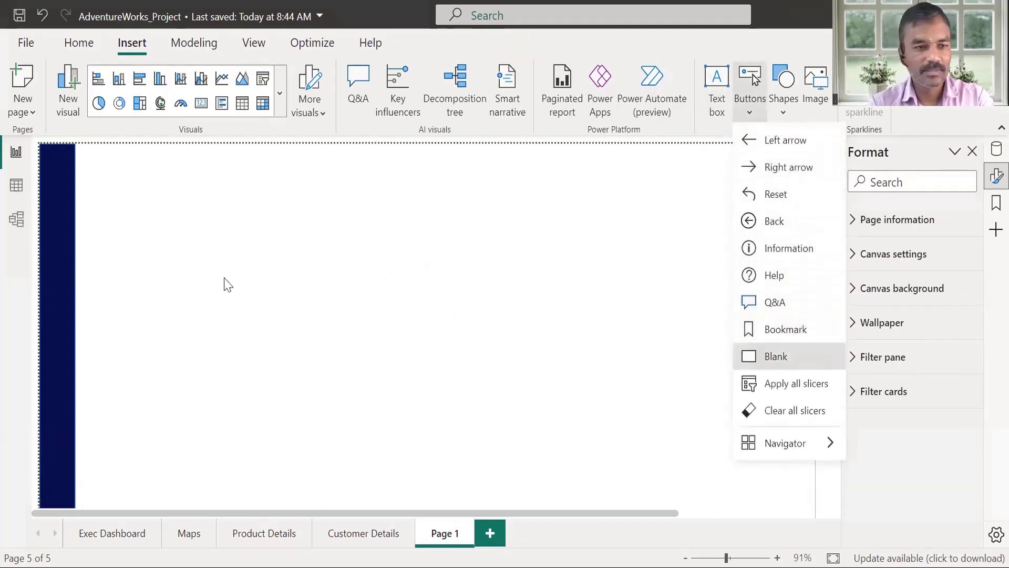
drag(87, 163, 76, 421)
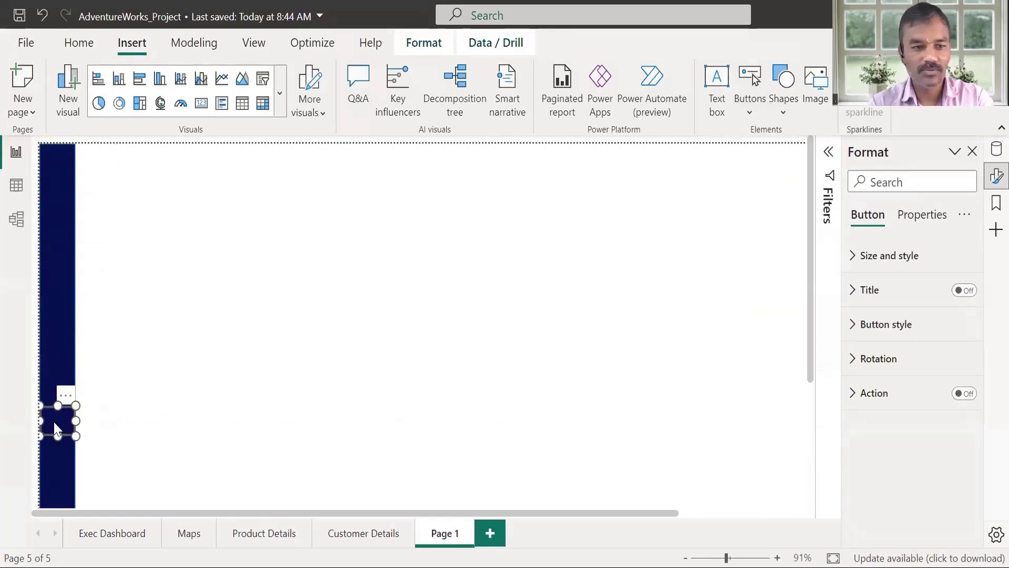
Set the blank button's Default state to a custom icon using the Dashboard_Icon image from the AdventureWorks Images folder
click(853, 333)
scroll(983, 354, down, 3)
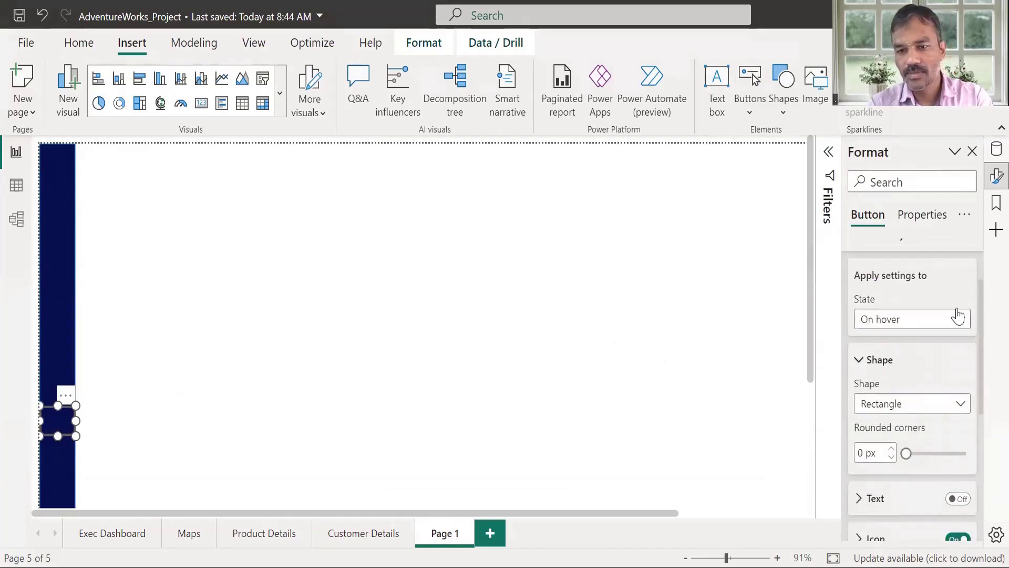
click(957, 319)
click(919, 343)
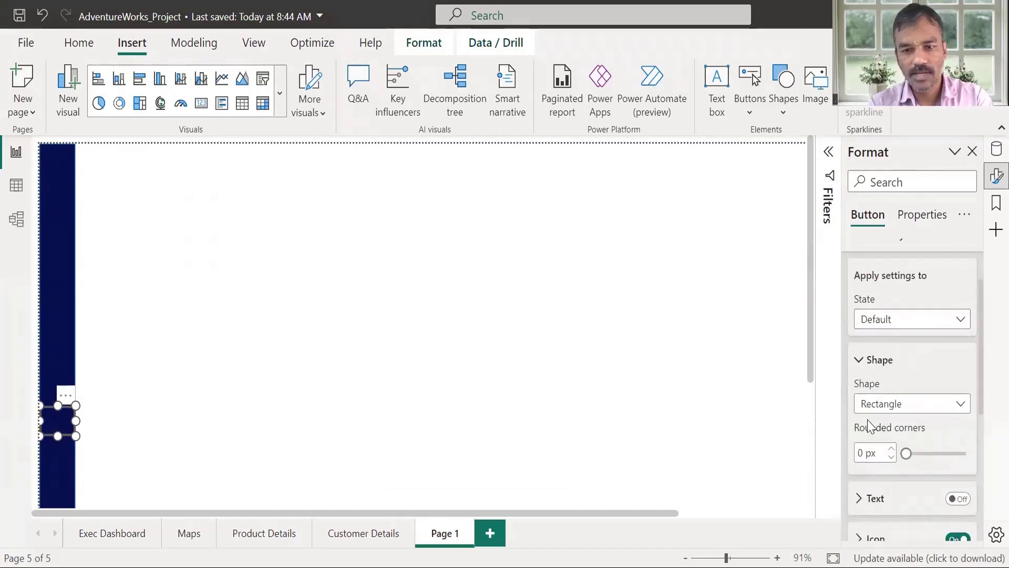
scroll(977, 407, down, 2)
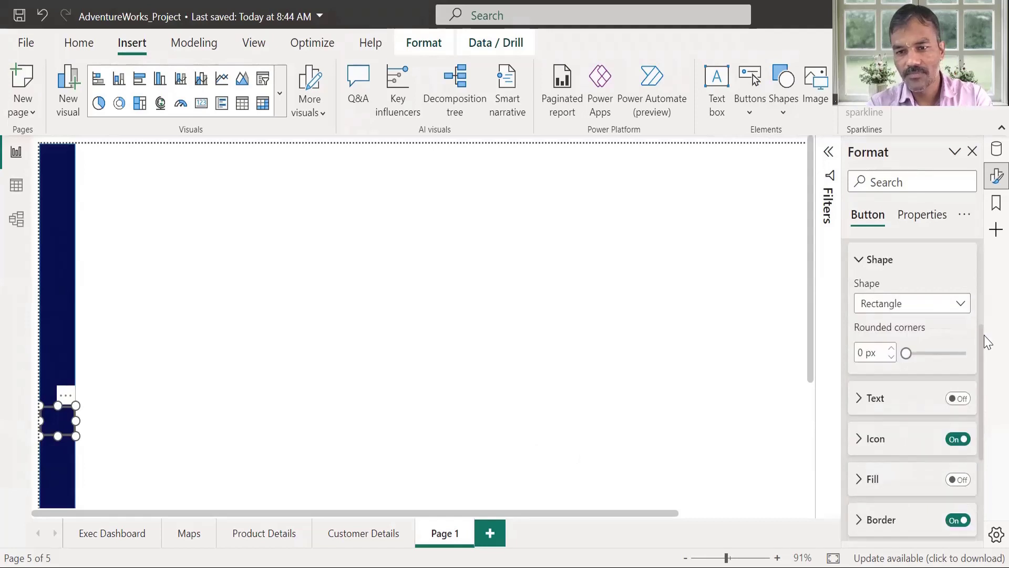
scroll(983, 368, down, 1)
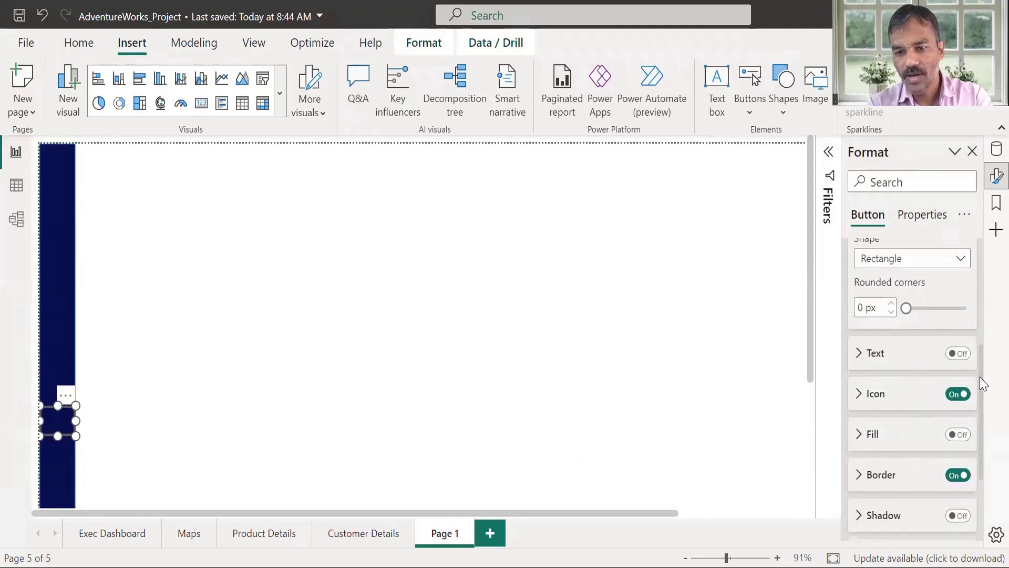
click(861, 406)
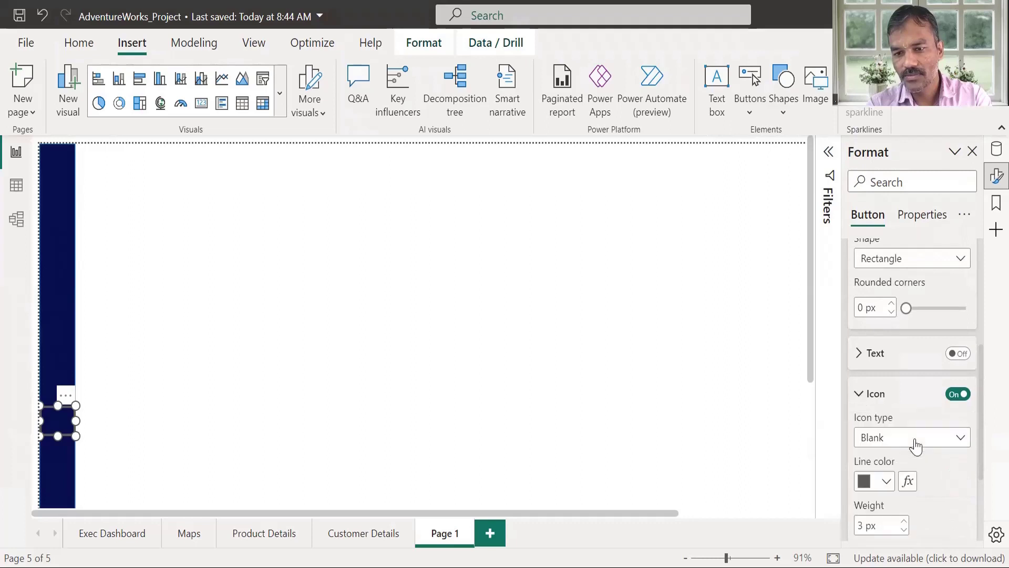
click(967, 439)
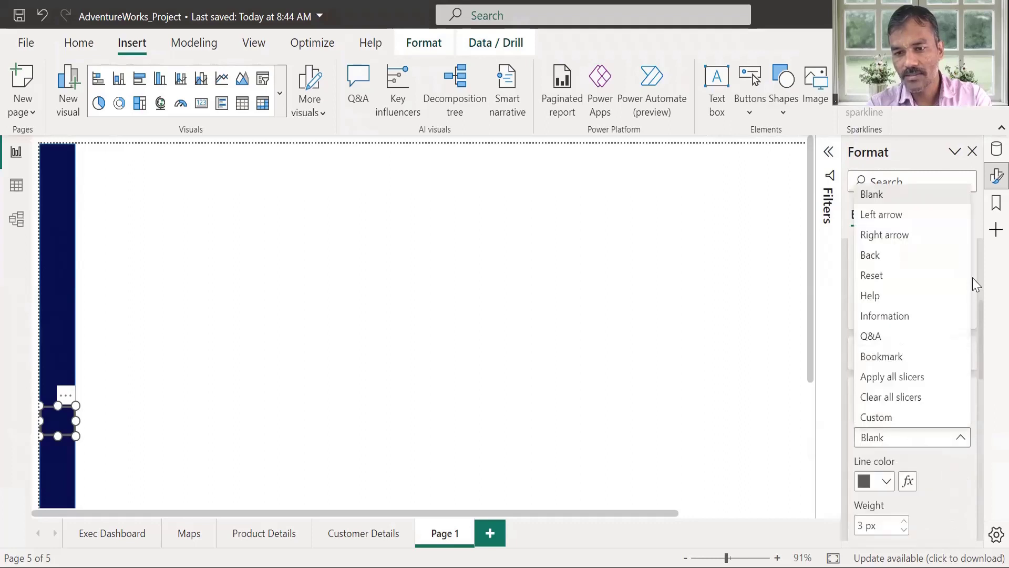
click(908, 417)
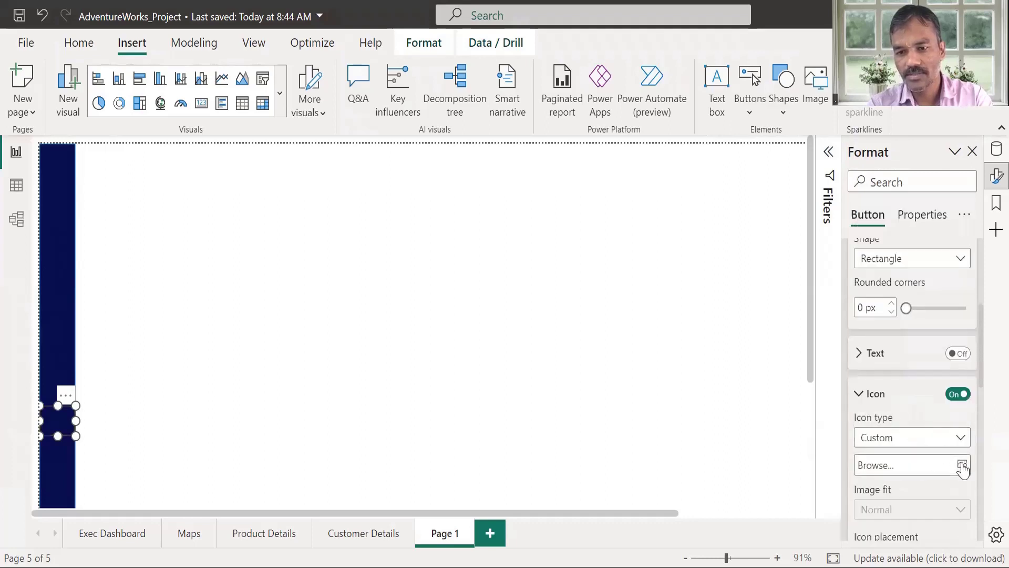
click(963, 465)
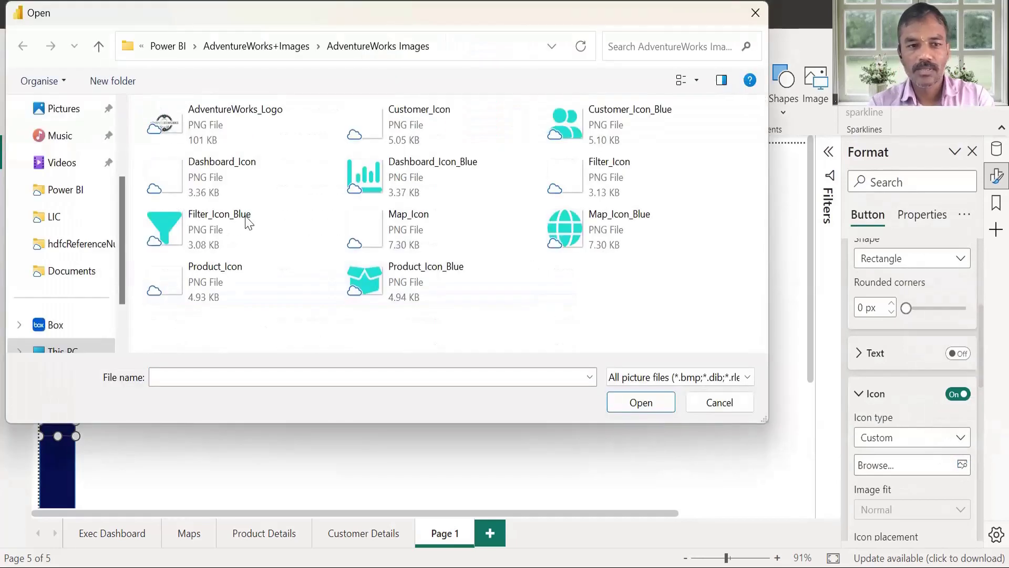
click(227, 181)
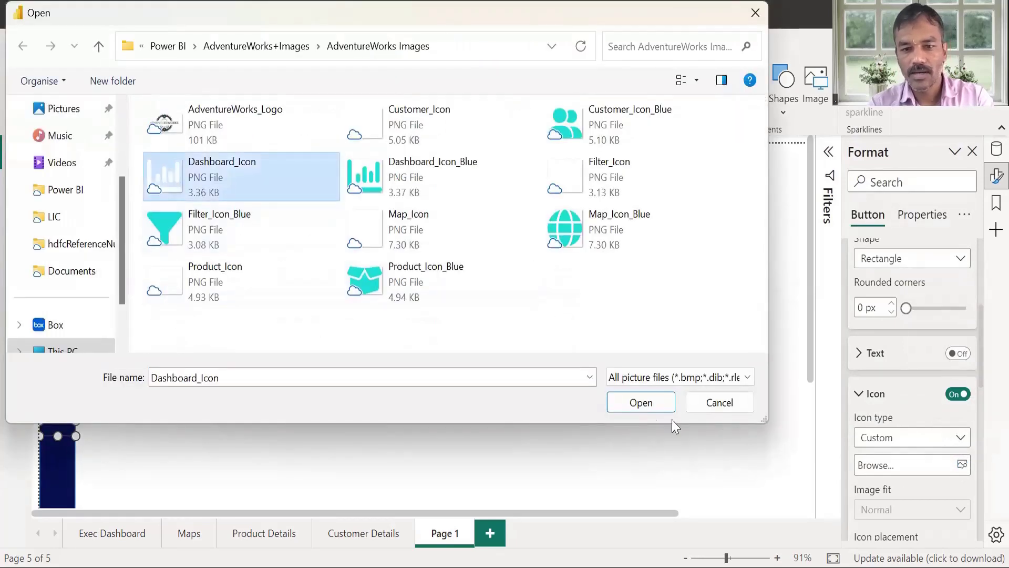
click(628, 405)
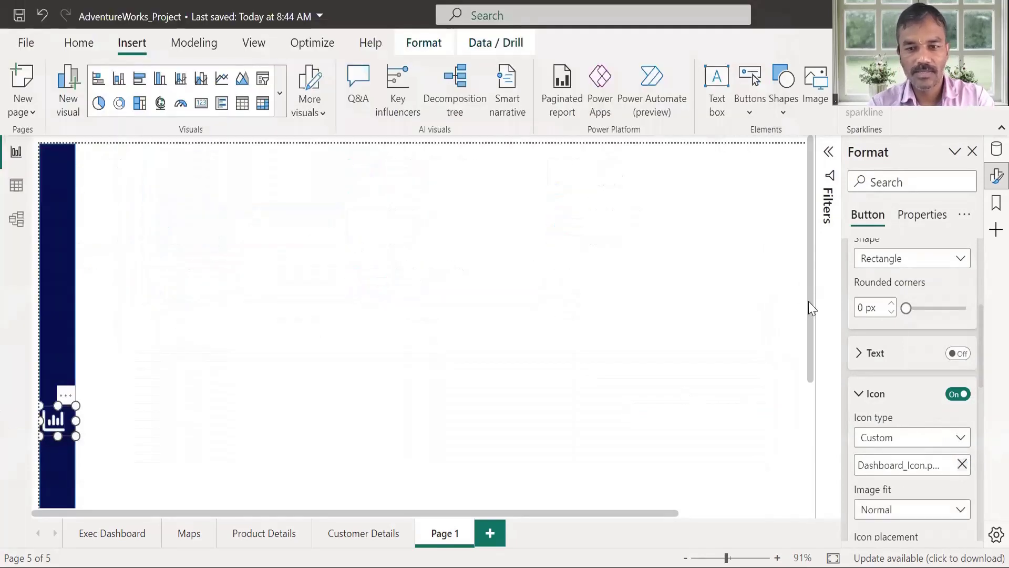
click(111, 419)
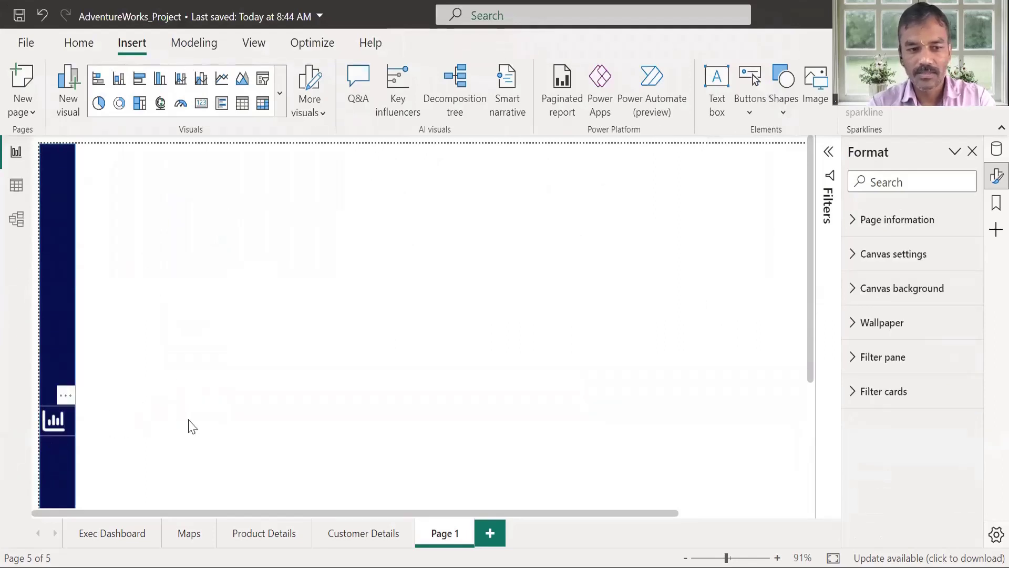
Replace the dashboard button's On hover icon with the custom image Dashboard_Icon_Blue
click(70, 433)
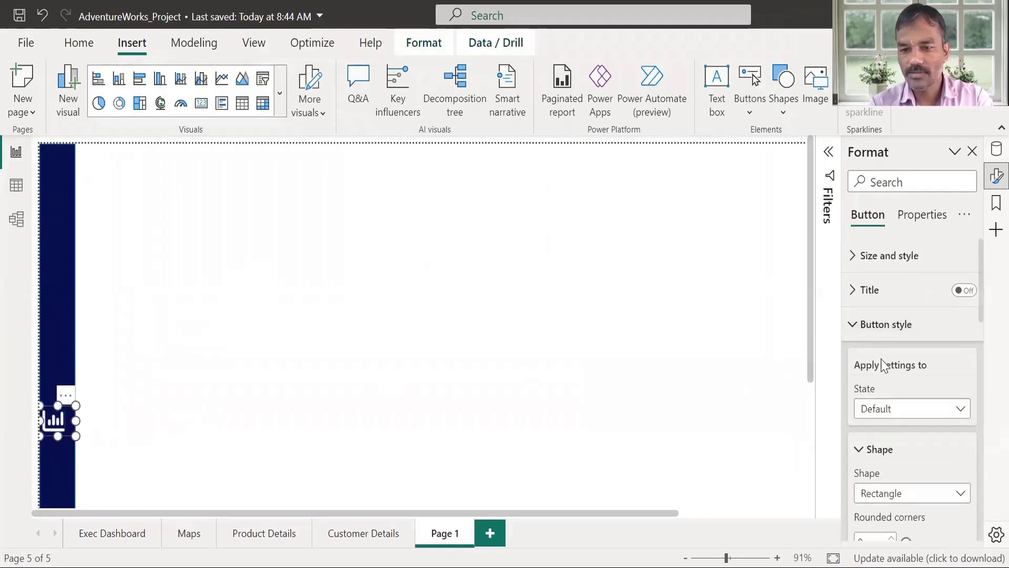
click(964, 411)
click(897, 451)
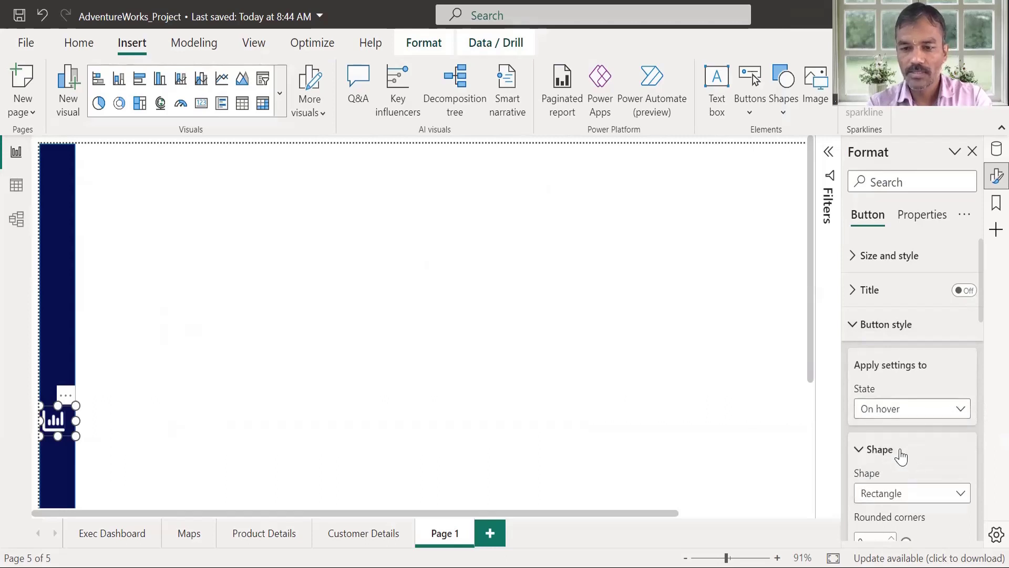
drag(978, 315, 986, 360)
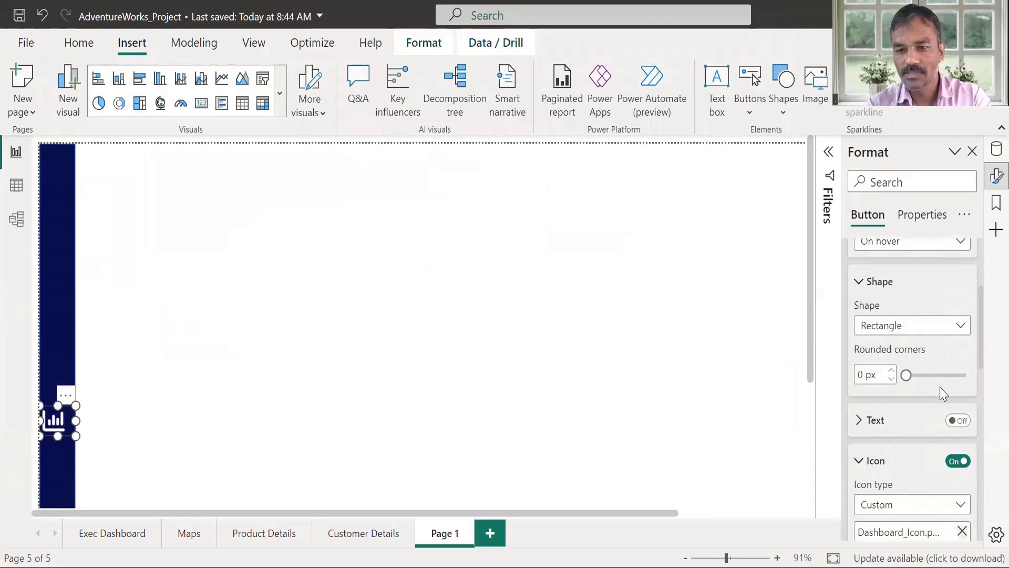
drag(978, 362, 983, 391)
scroll(972, 420, up, 1)
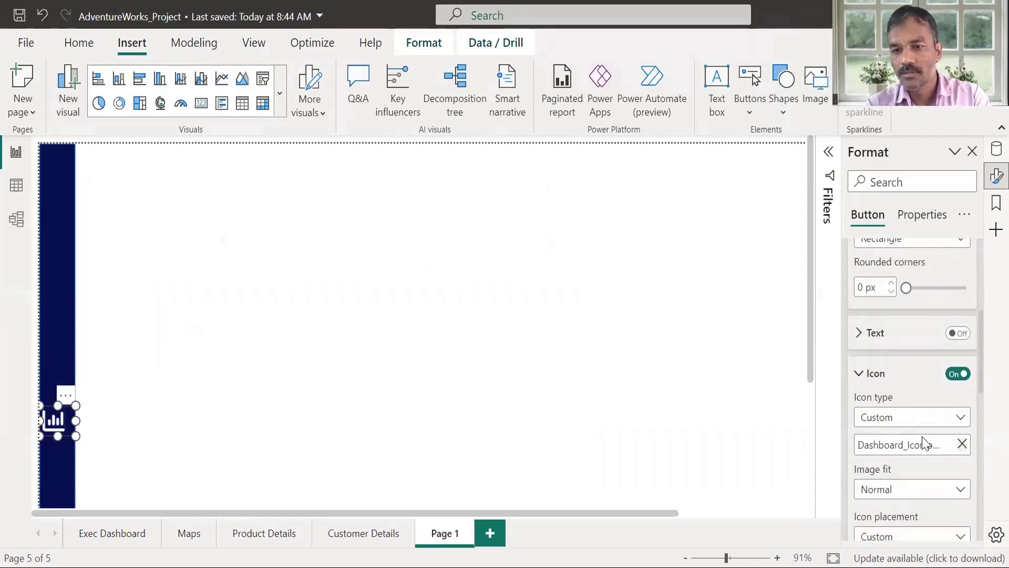
click(962, 444)
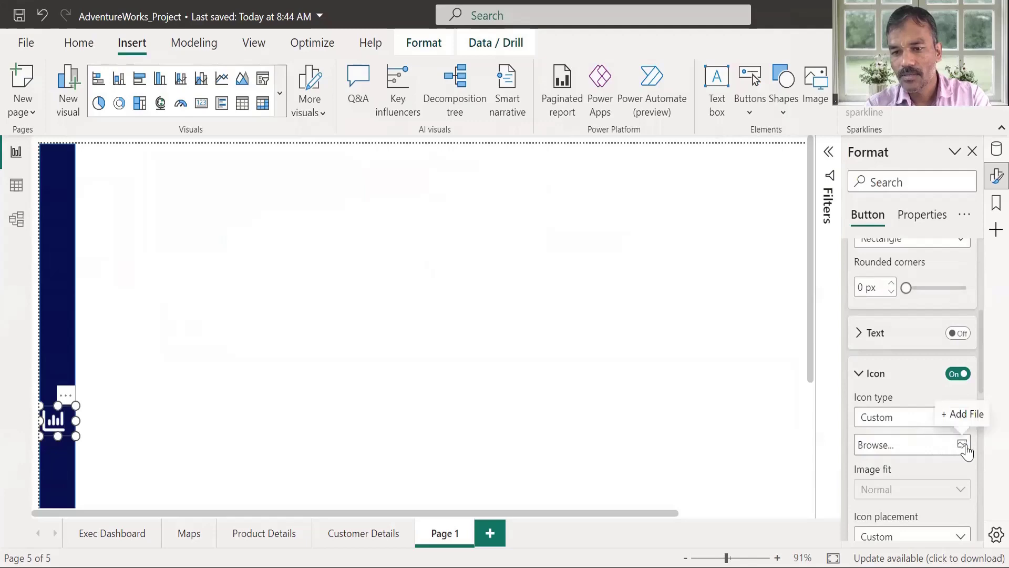
click(963, 444)
click(379, 190)
click(640, 402)
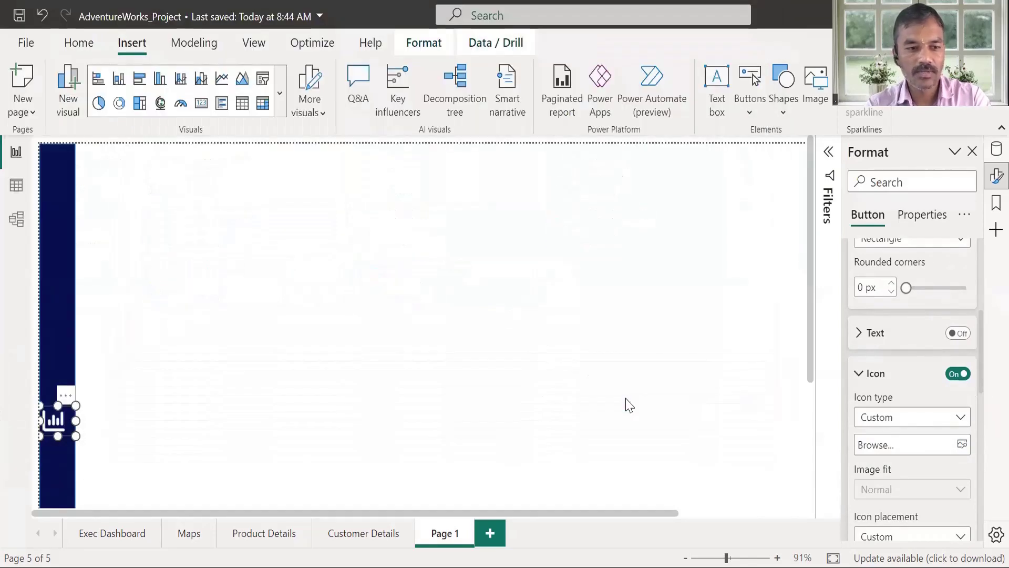
click(291, 421)
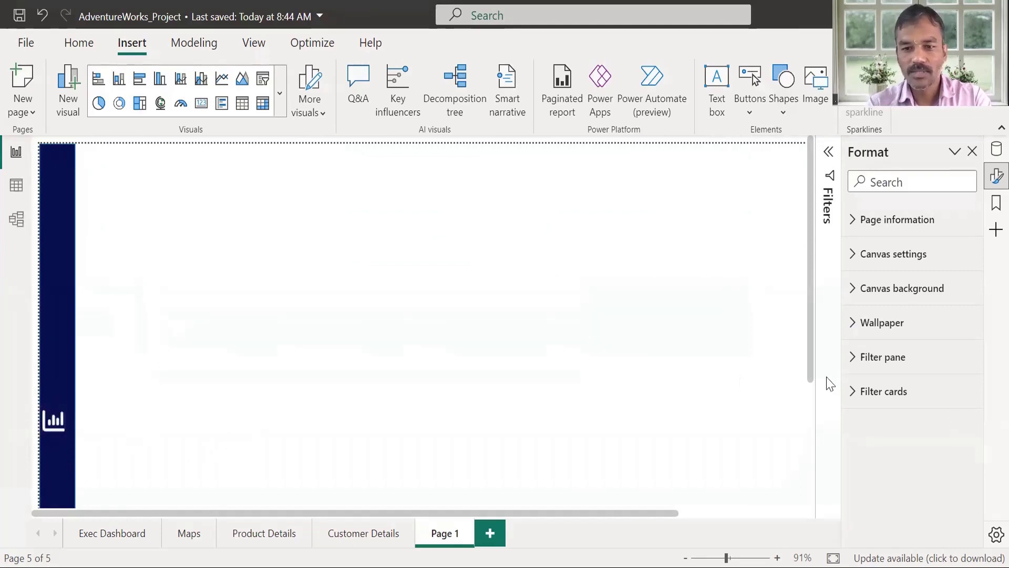
Preview the dashboard button's hover icon on the sidebar
drag(813, 378, 812, 465)
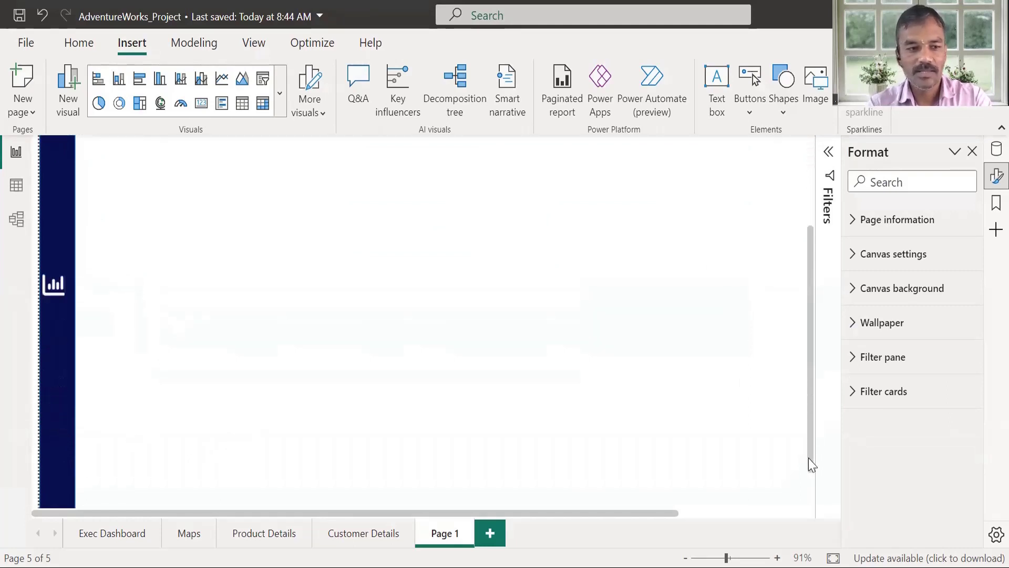
click(67, 304)
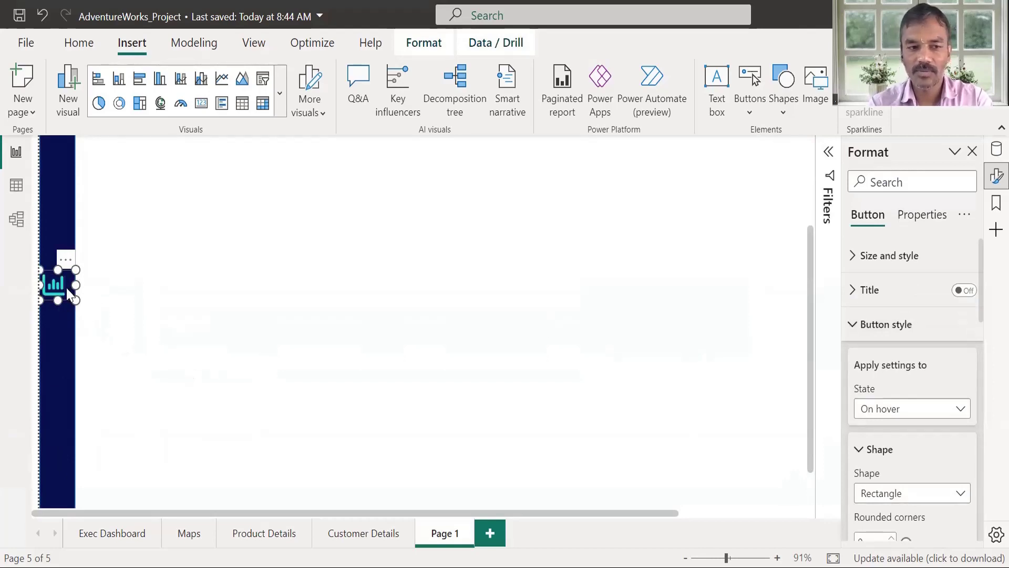
click(76, 309)
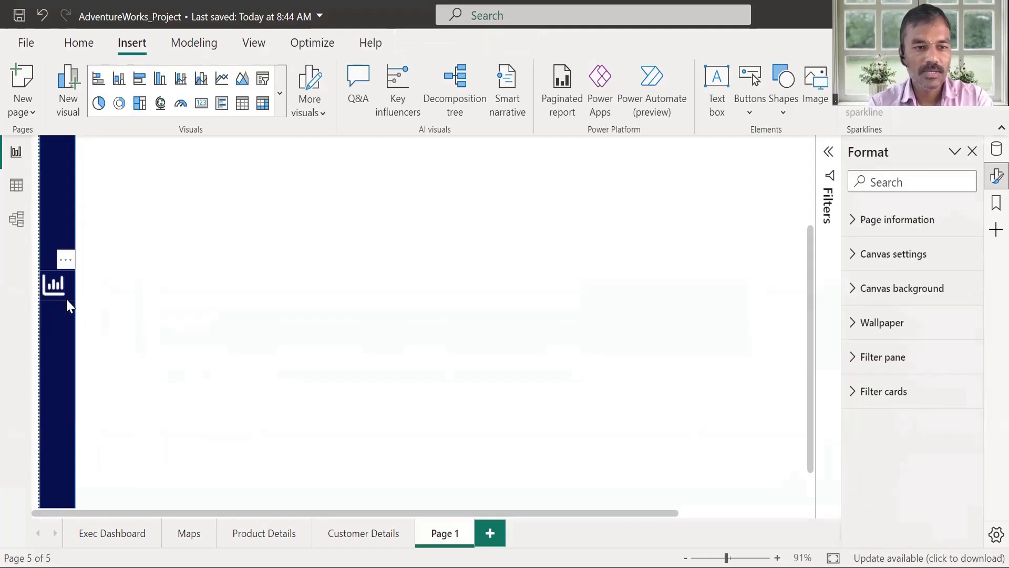
Turn on the dashboard button's action with type Page navigation and destination Exec Dashboard
click(66, 299)
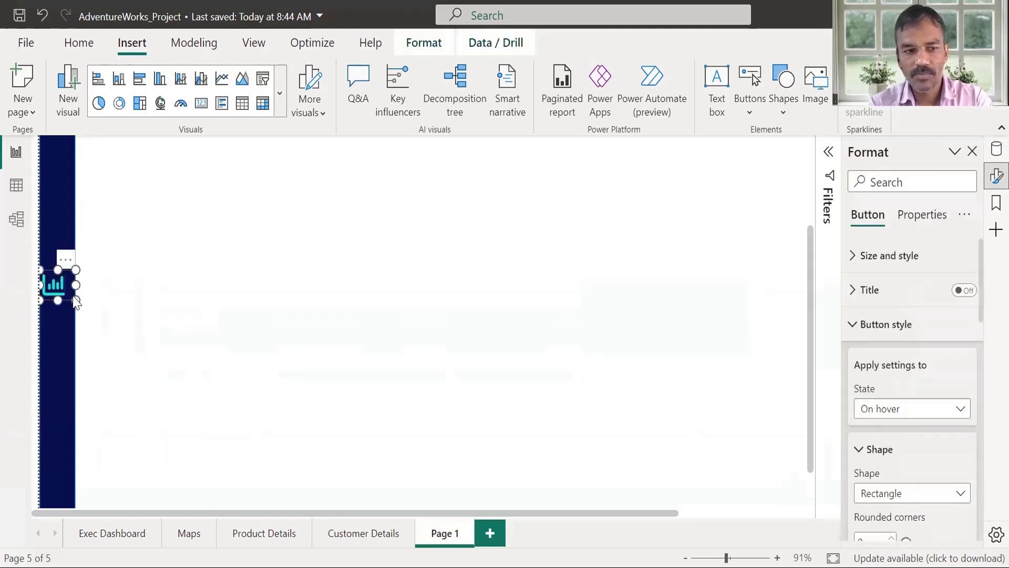
drag(983, 293, 980, 505)
click(919, 526)
click(966, 410)
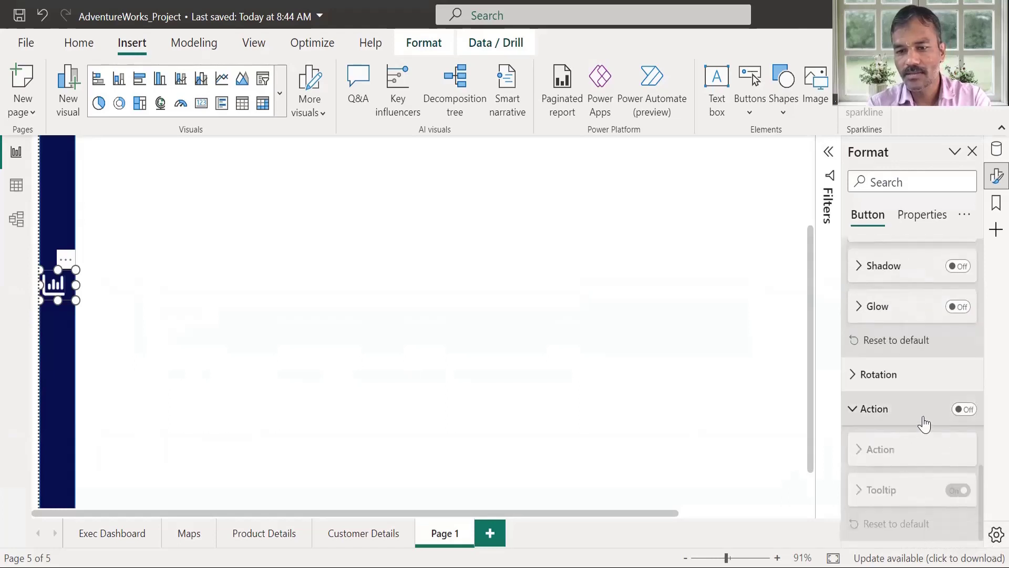
click(957, 492)
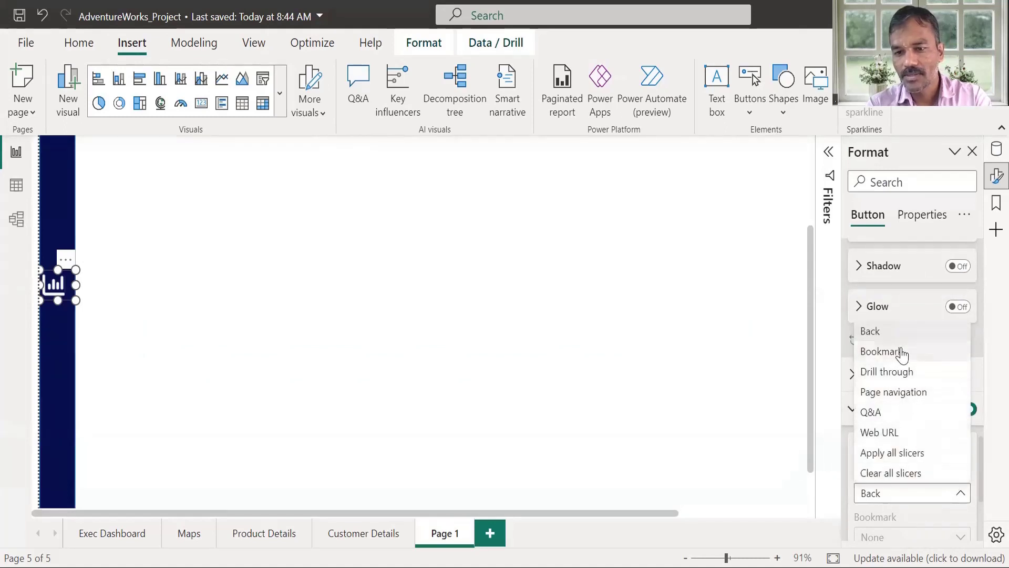
click(926, 394)
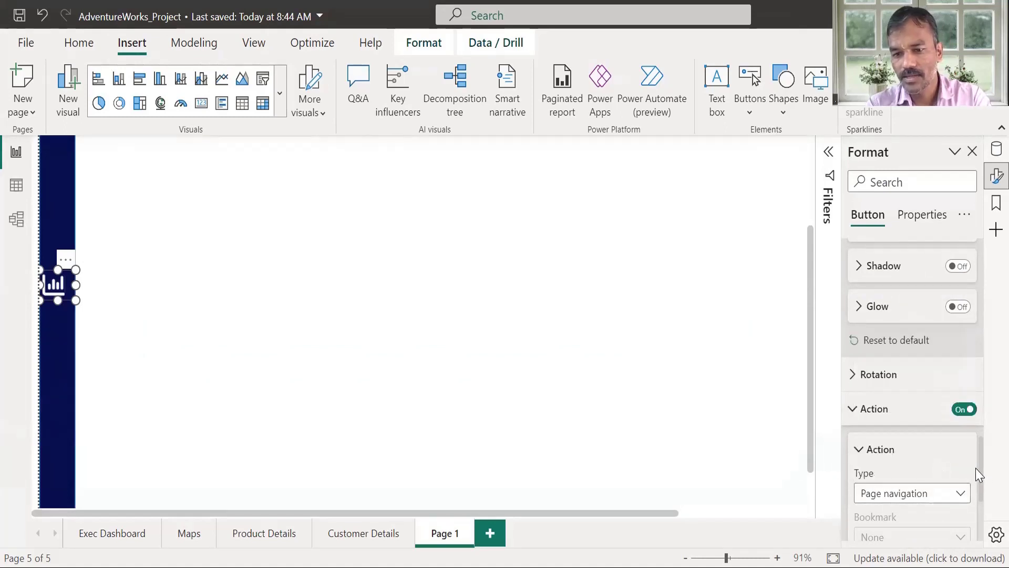
scroll(986, 505, down, 3)
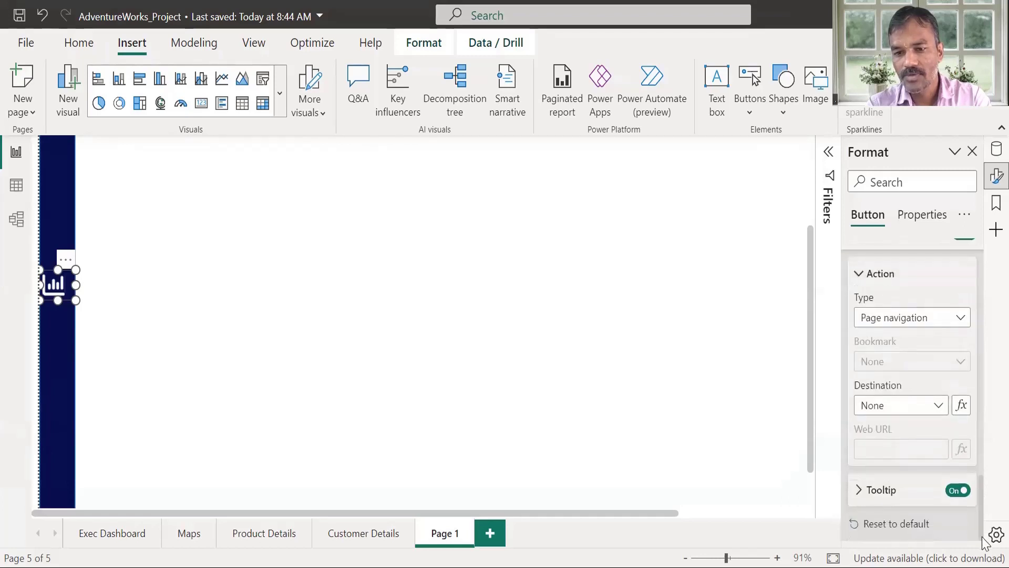
click(939, 405)
click(893, 446)
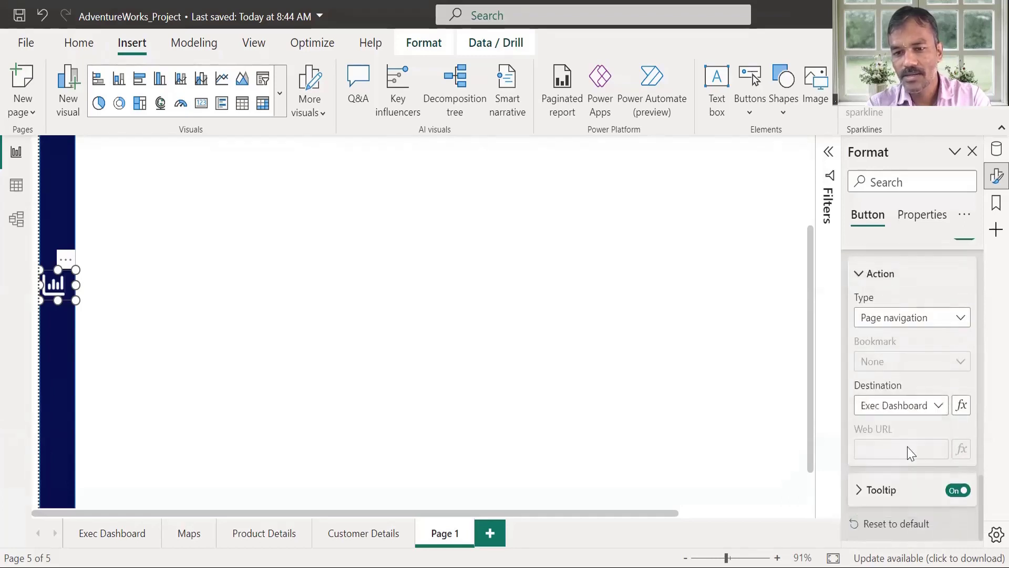
Test the dashboard button by following its link to the Exec Dashboard page, and return to Page 1
click(427, 396)
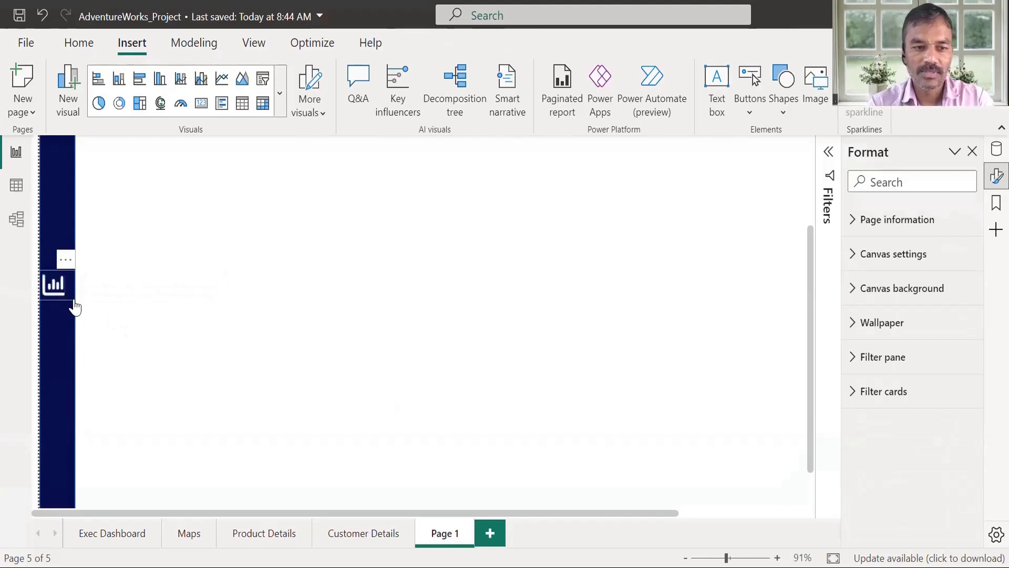
ctrl+click(61, 291)
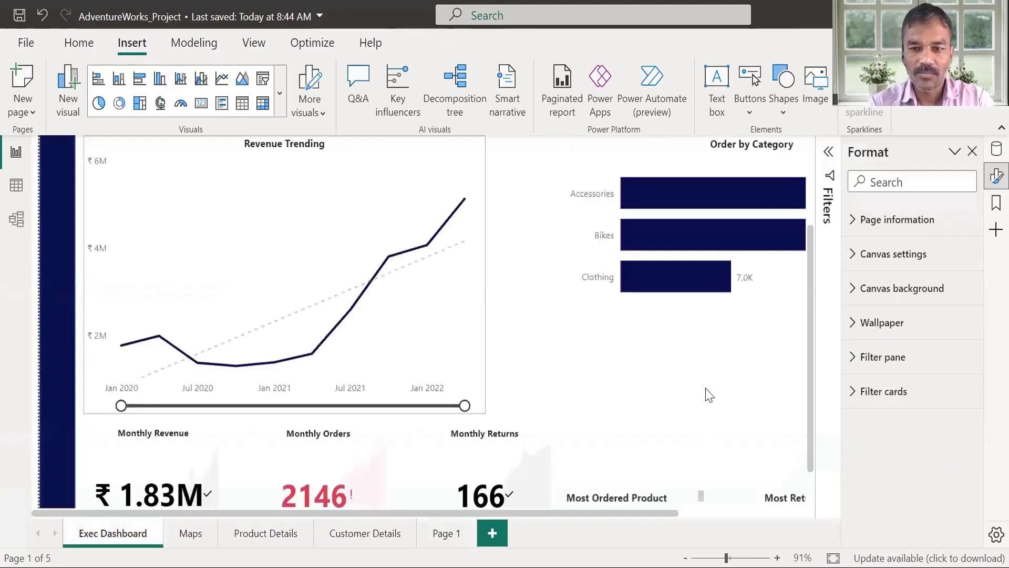
scroll(809, 380, down, 1)
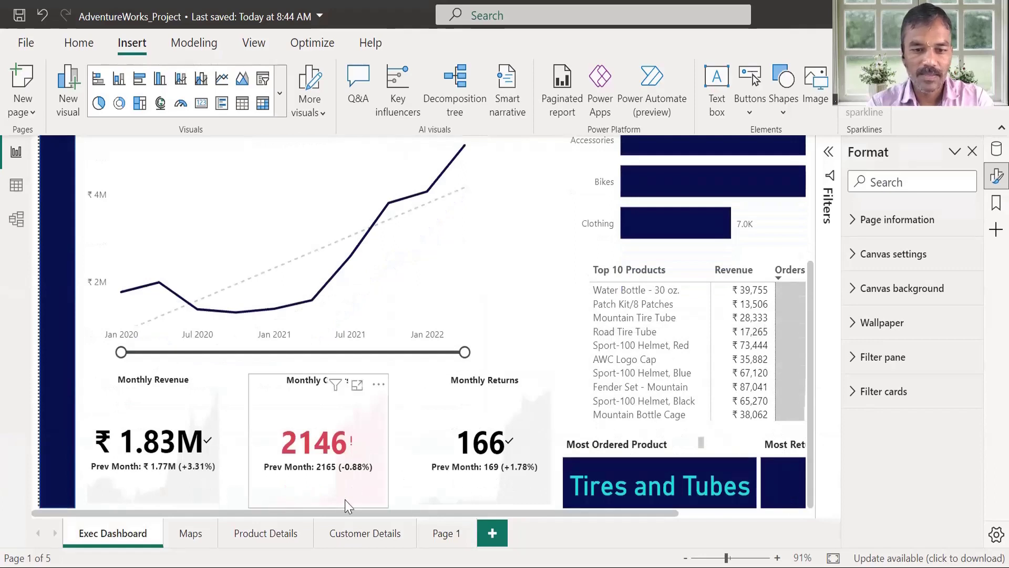
click(441, 535)
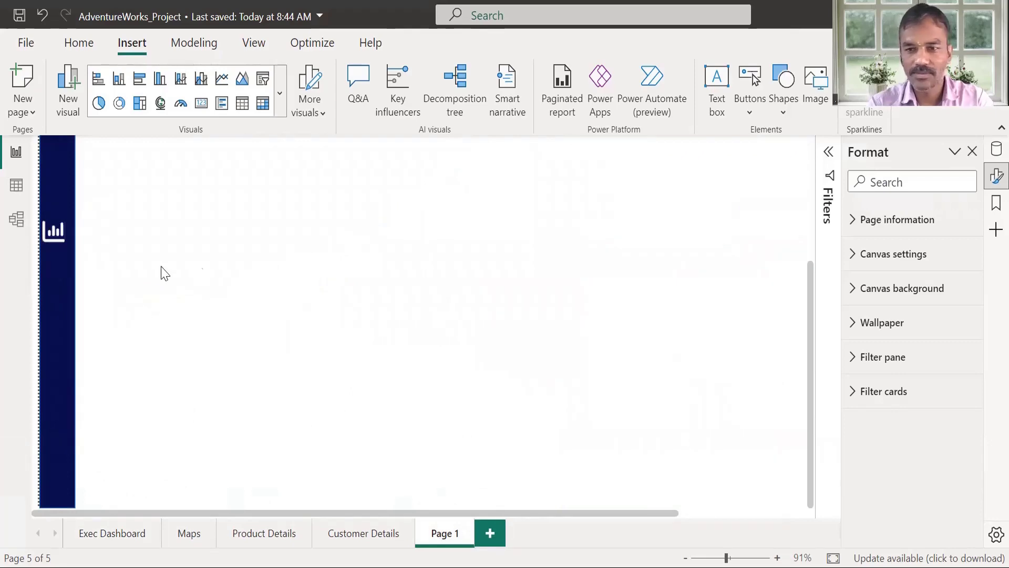
Make three copies of the dashboard button and arrange them one below another down the sidebar, aligned with the original
click(74, 248)
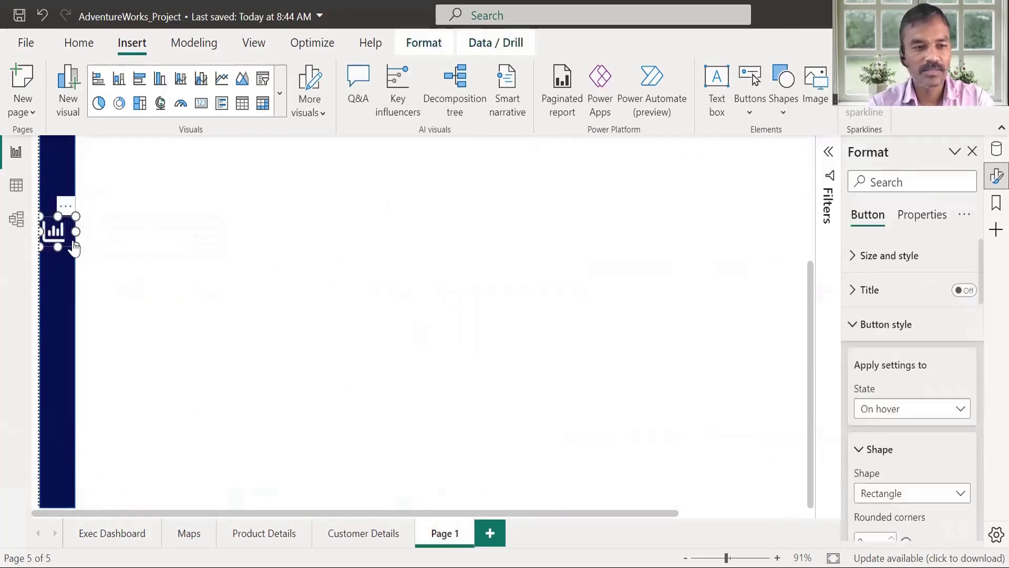
key(Right)
key(Down)
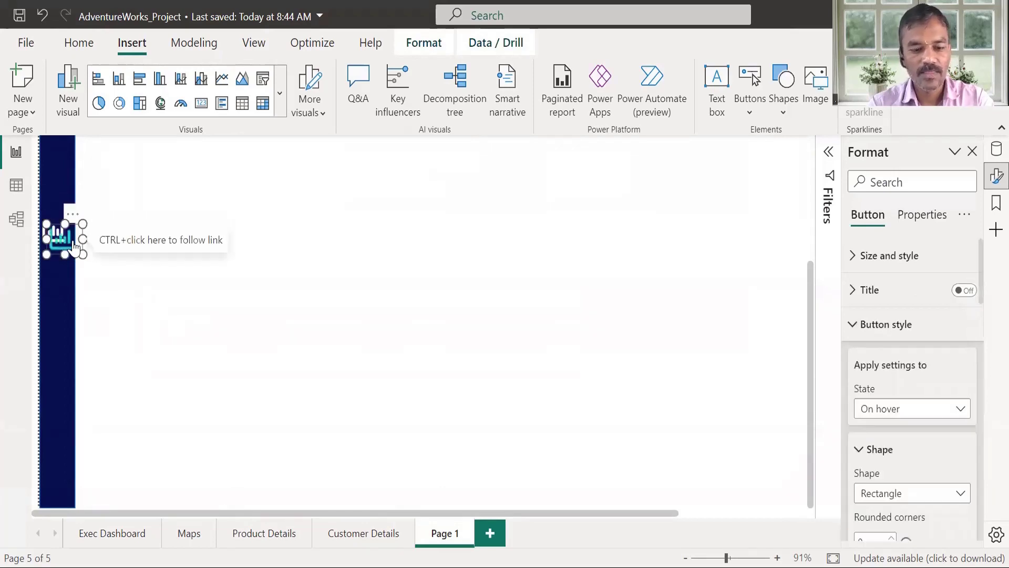
drag(75, 248, 58, 341)
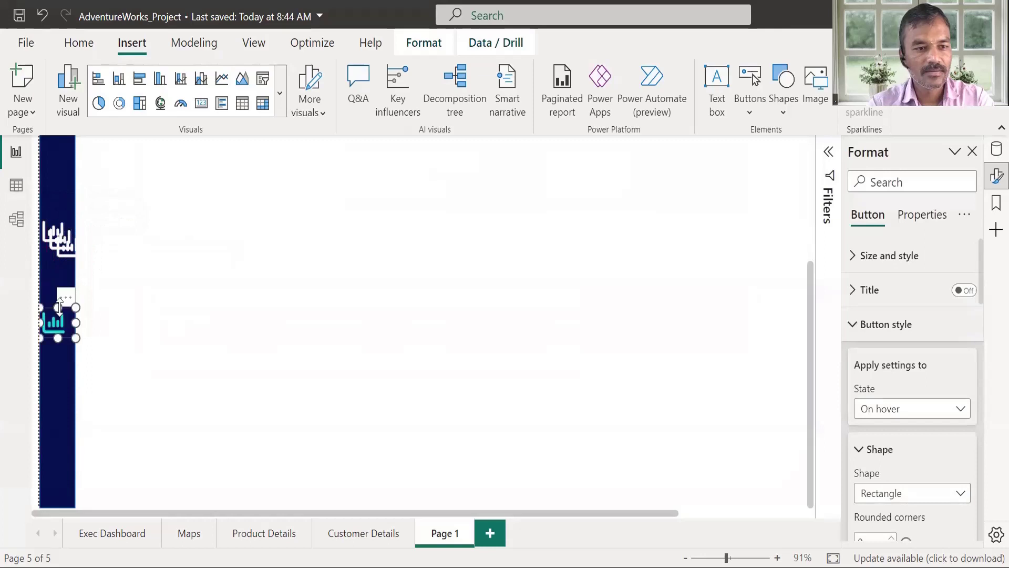
mouse_move(67, 286)
mouse_down()
mouse_move(55, 246)
mouse_move(55, 288)
mouse_up()
drag(57, 322, 58, 344)
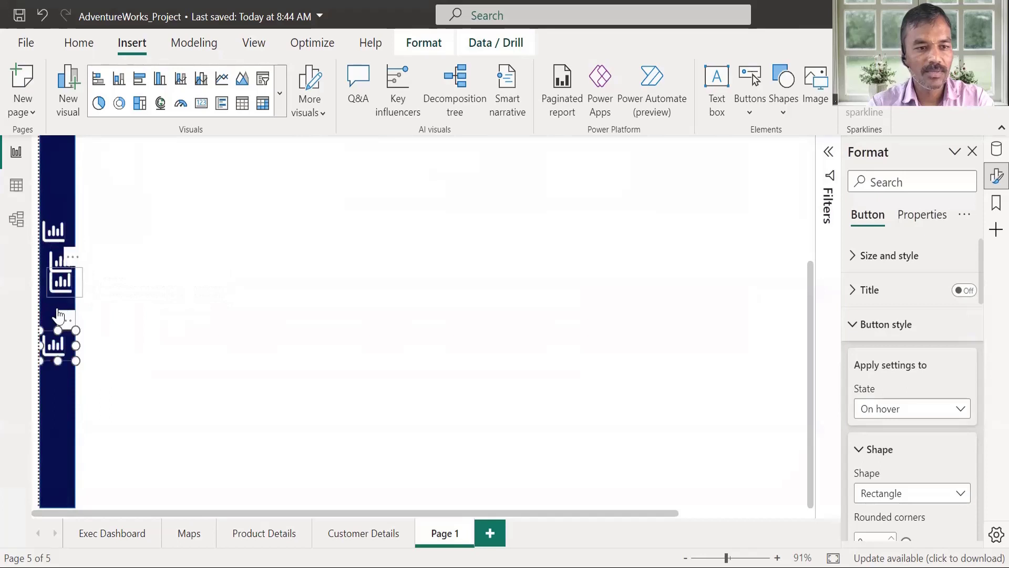
click(60, 313)
drag(57, 310, 56, 303)
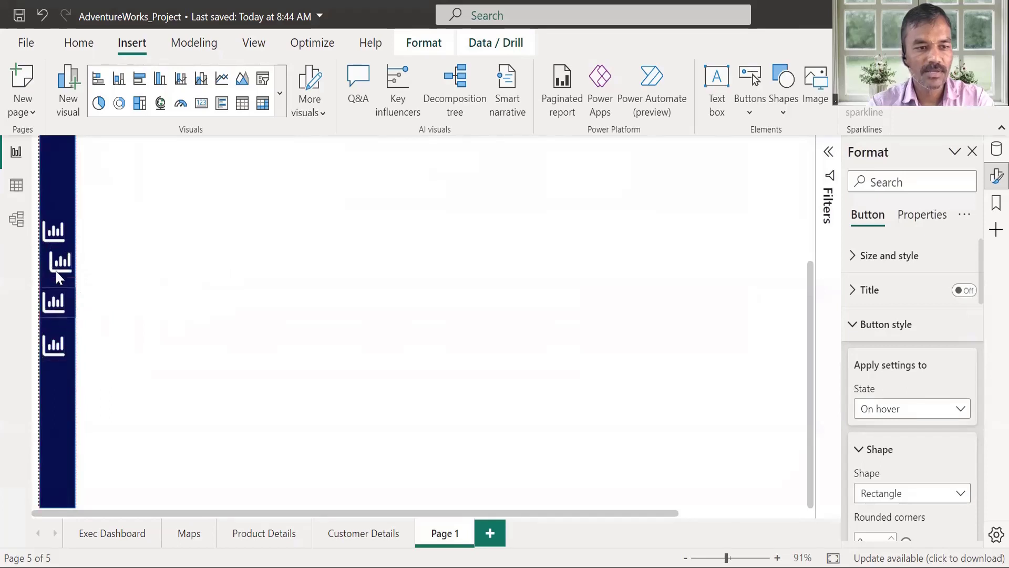
click(48, 261)
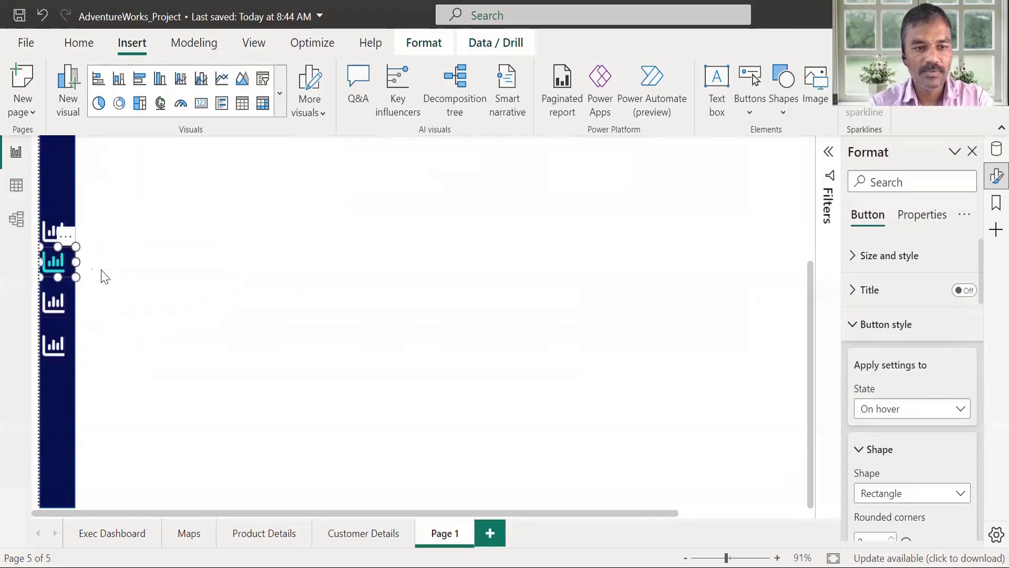
Replace the second sidebar button's Default state icon with the custom image Map_Icon
click(966, 410)
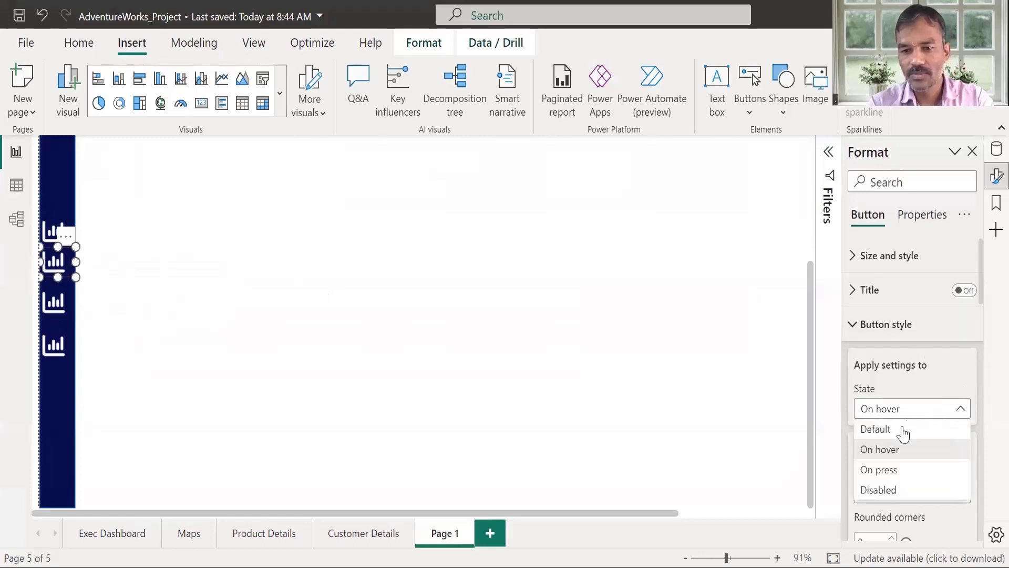
click(922, 425)
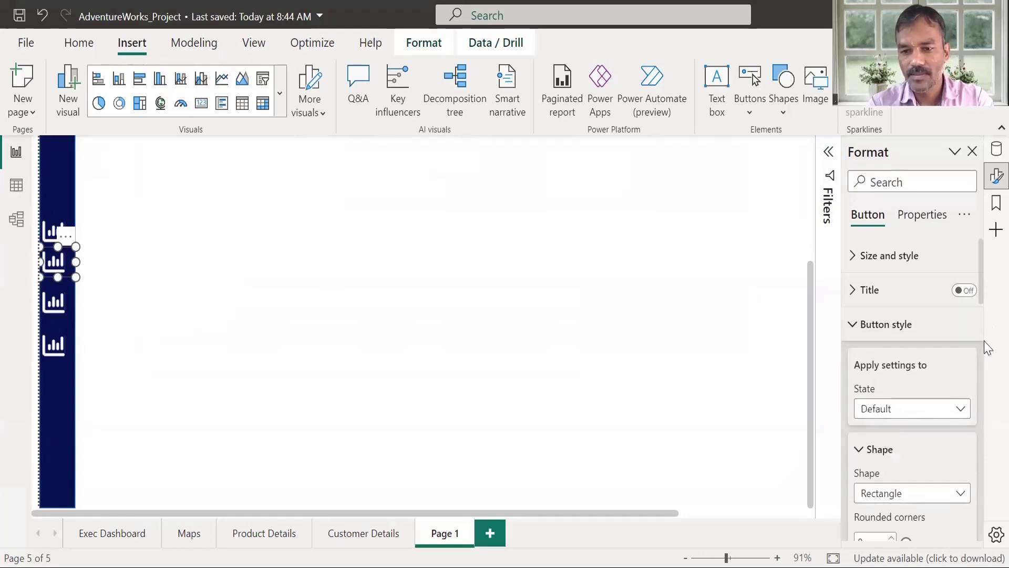
scroll(981, 286, down, 5)
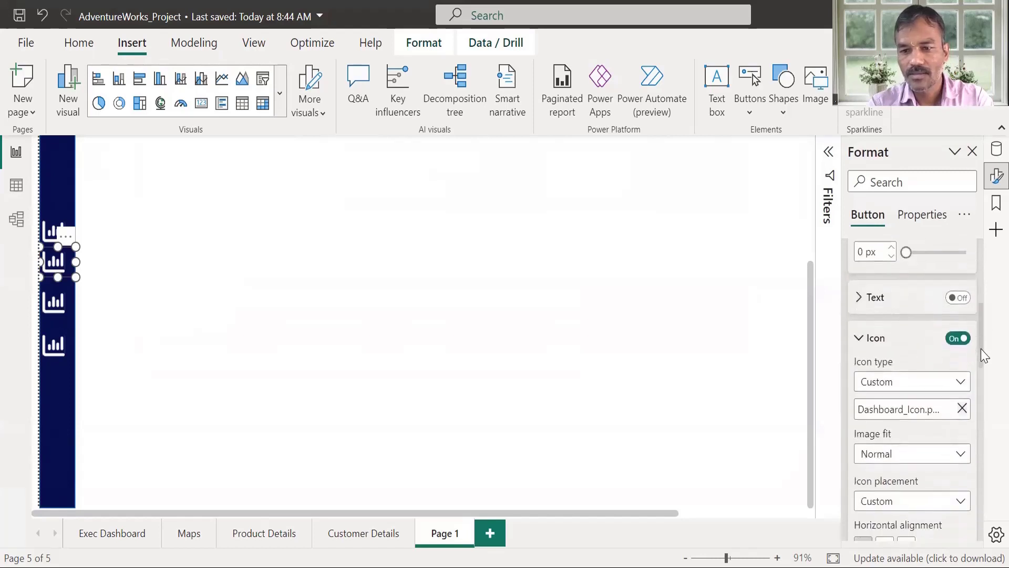
click(962, 409)
click(962, 410)
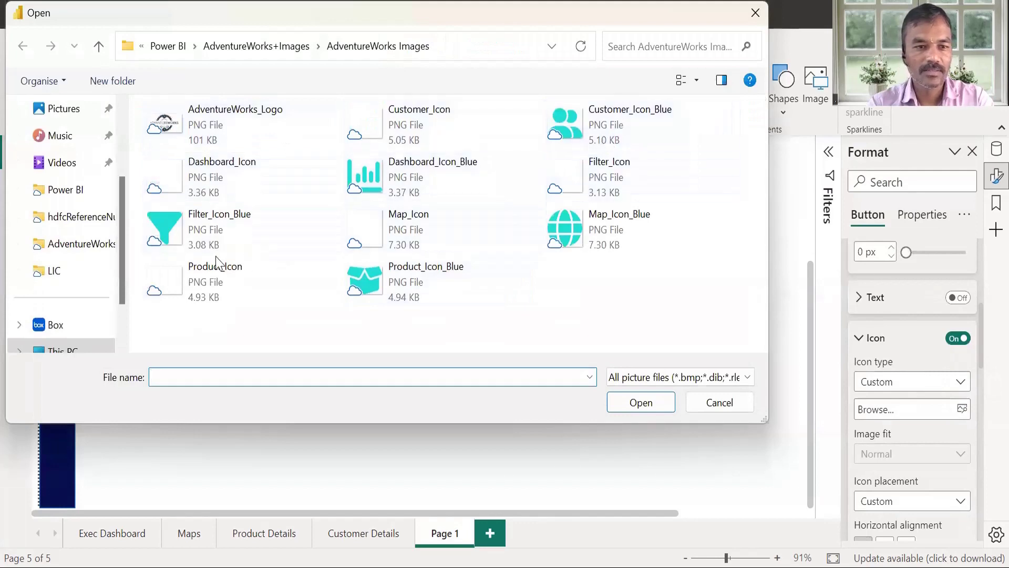
click(418, 227)
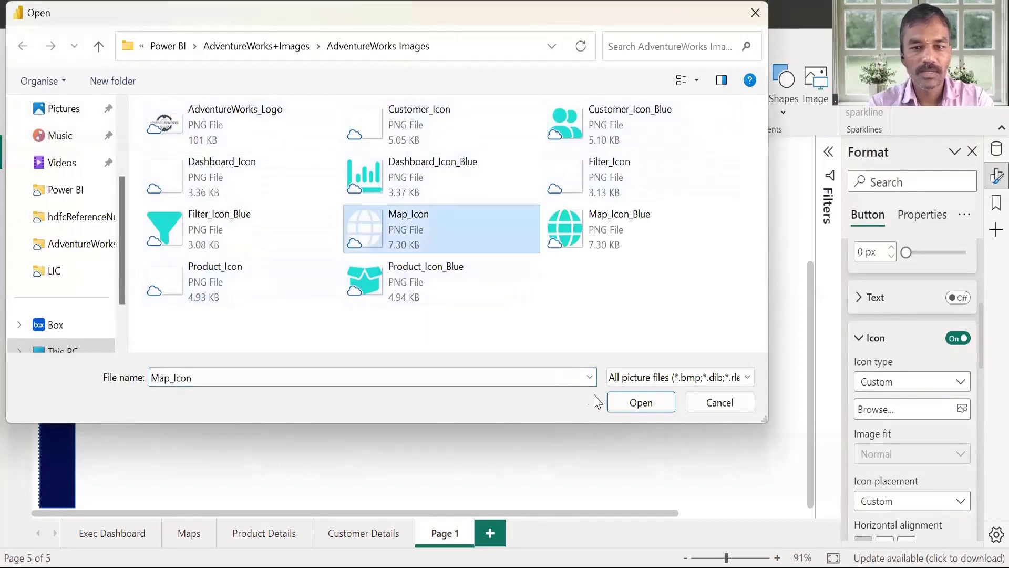
click(641, 402)
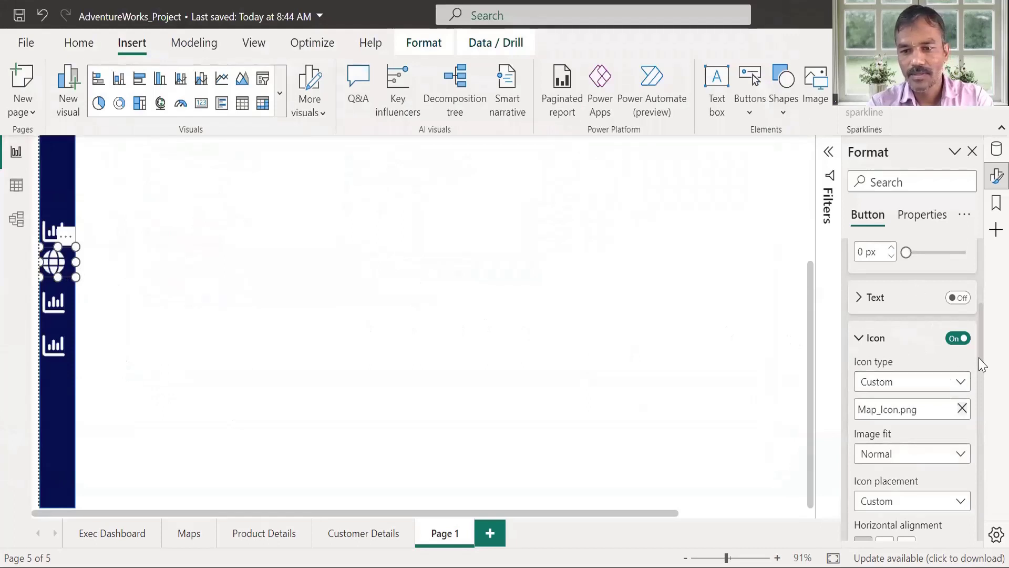
Replace the map button's On hover icon with the custom image Map_Icon_Blue
scroll(983, 364, up, 5)
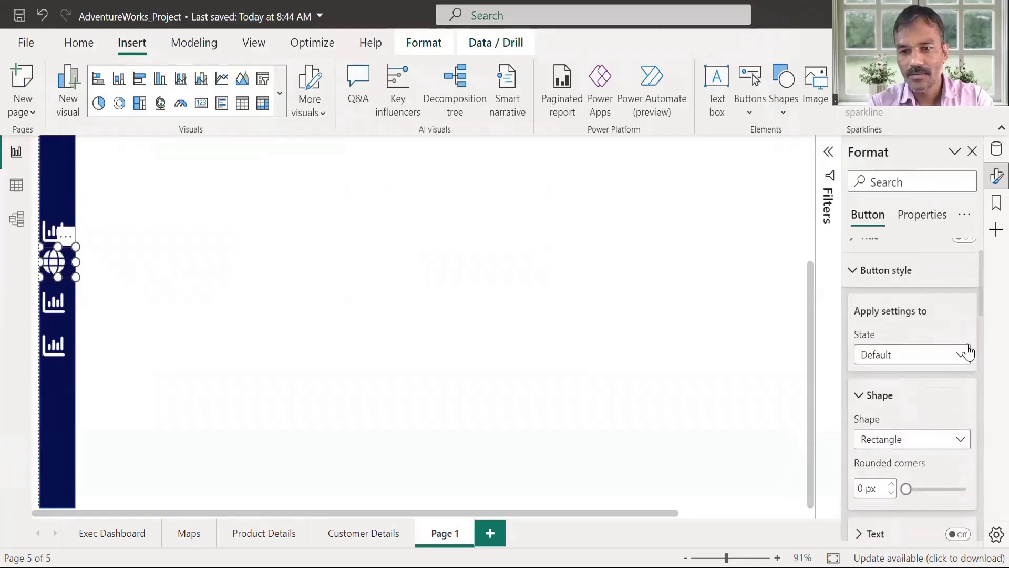
click(969, 351)
click(910, 394)
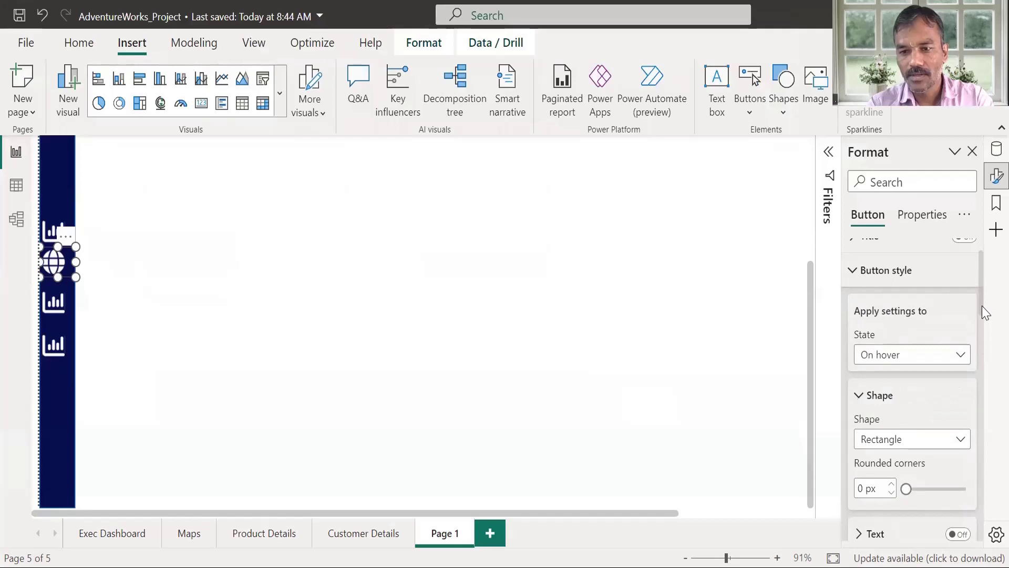
drag(985, 309, 983, 356)
click(962, 413)
click(963, 414)
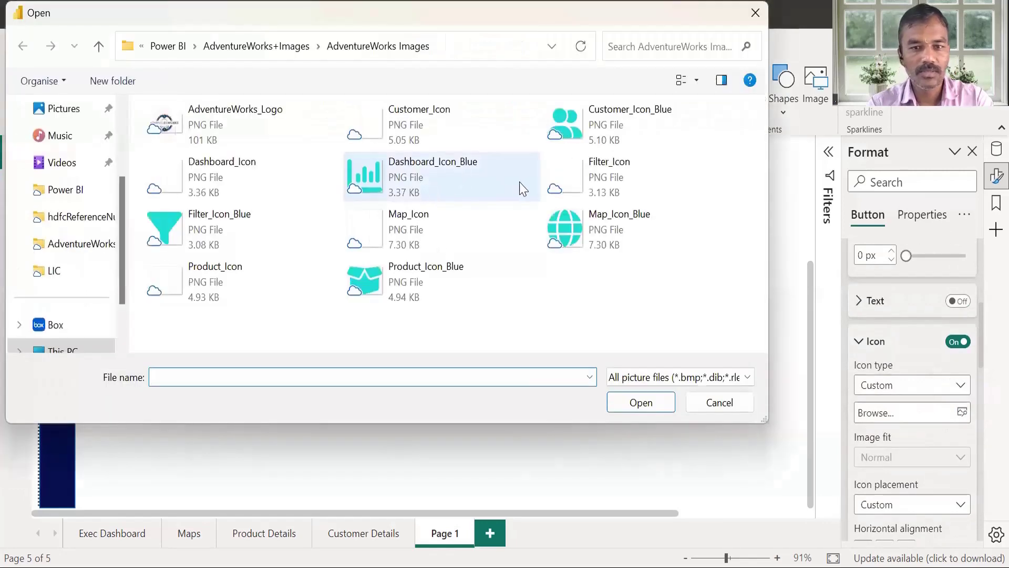
click(589, 245)
click(641, 403)
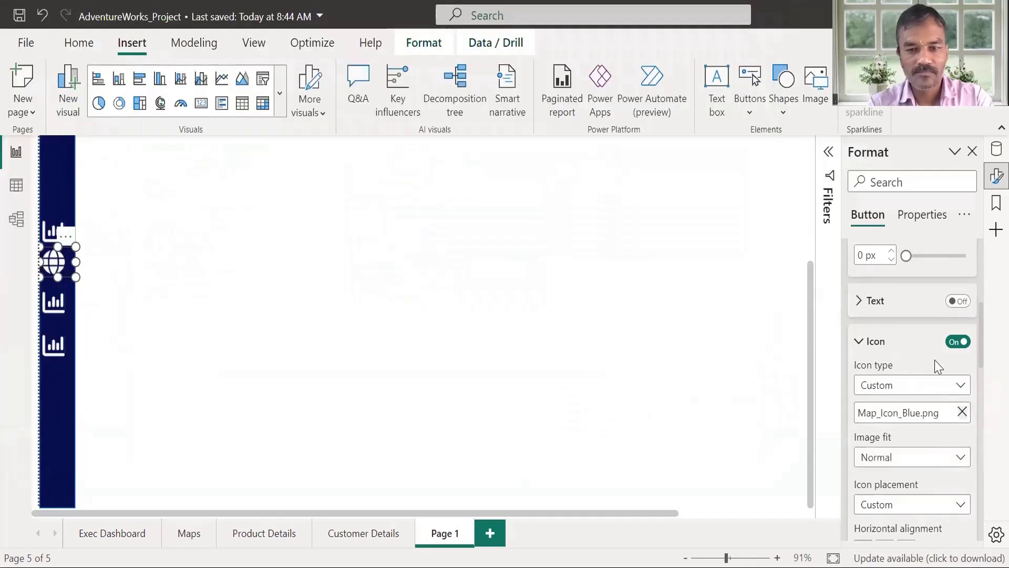
Set the map button's page navigation destination to Maps
drag(982, 347, 991, 536)
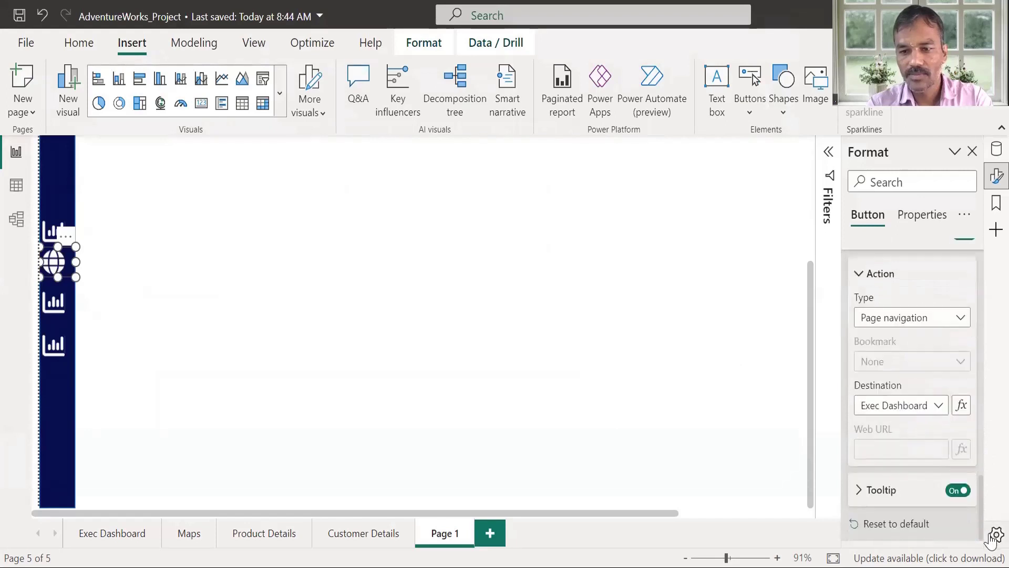
click(938, 405)
click(891, 463)
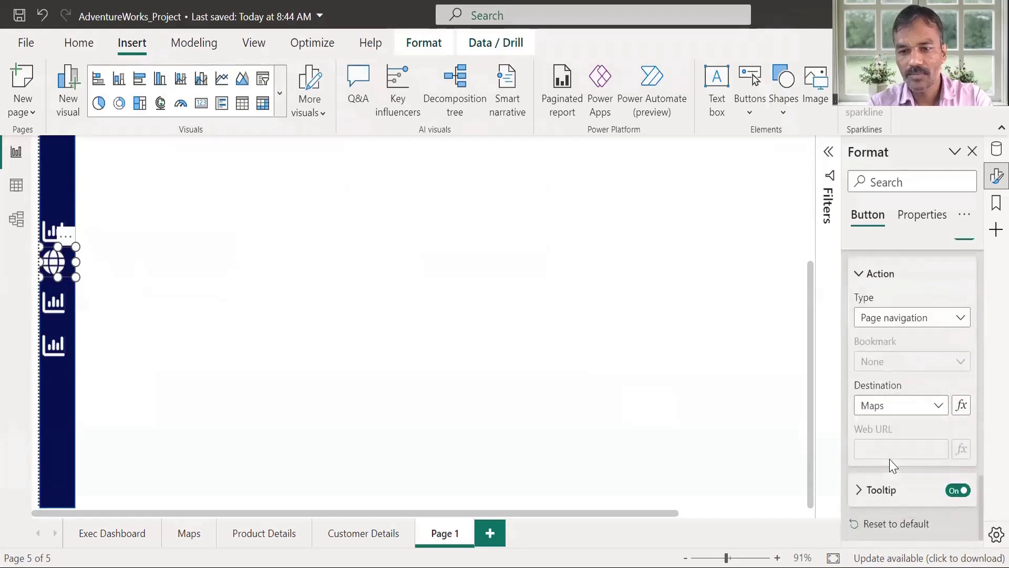
click(730, 359)
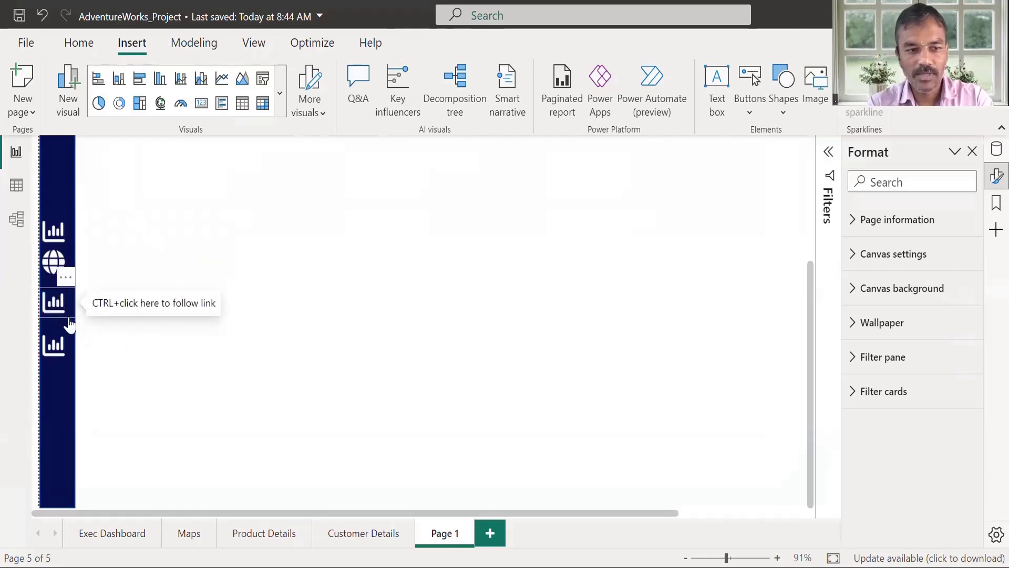
Replace the third sidebar button's Default state icon with the custom image Product_Icon
click(57, 304)
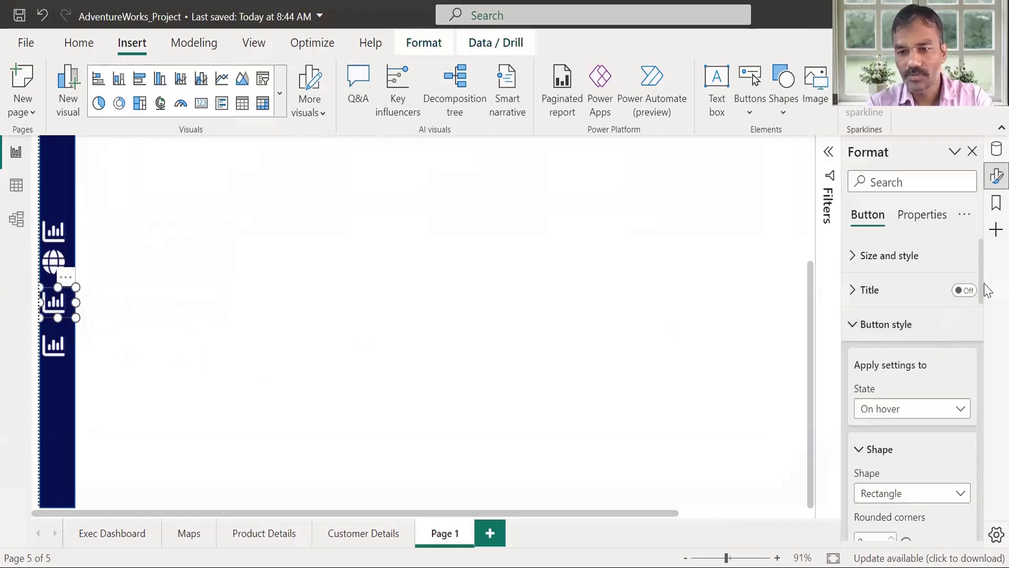
click(965, 419)
click(916, 428)
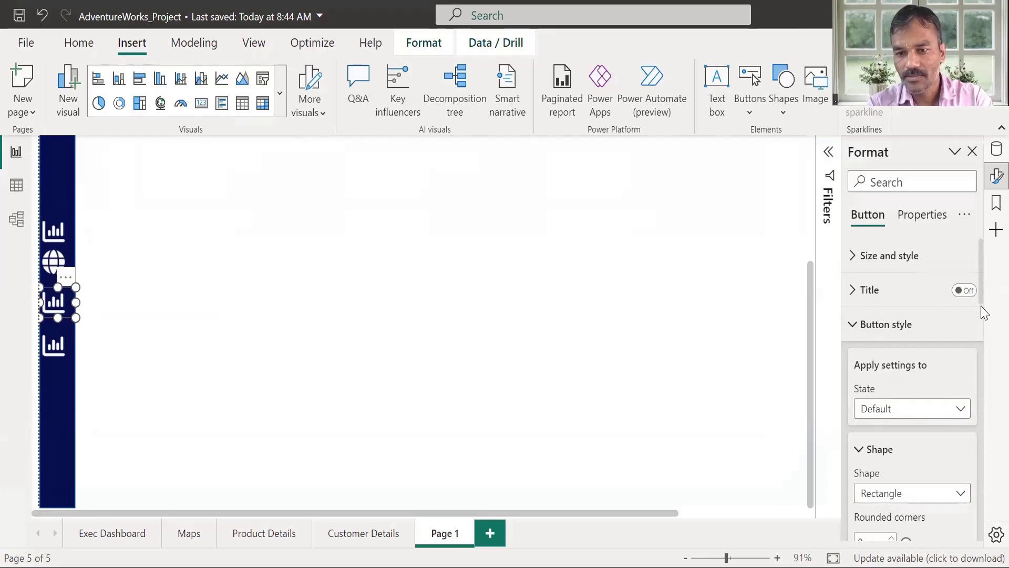
drag(981, 298, 986, 364)
click(963, 363)
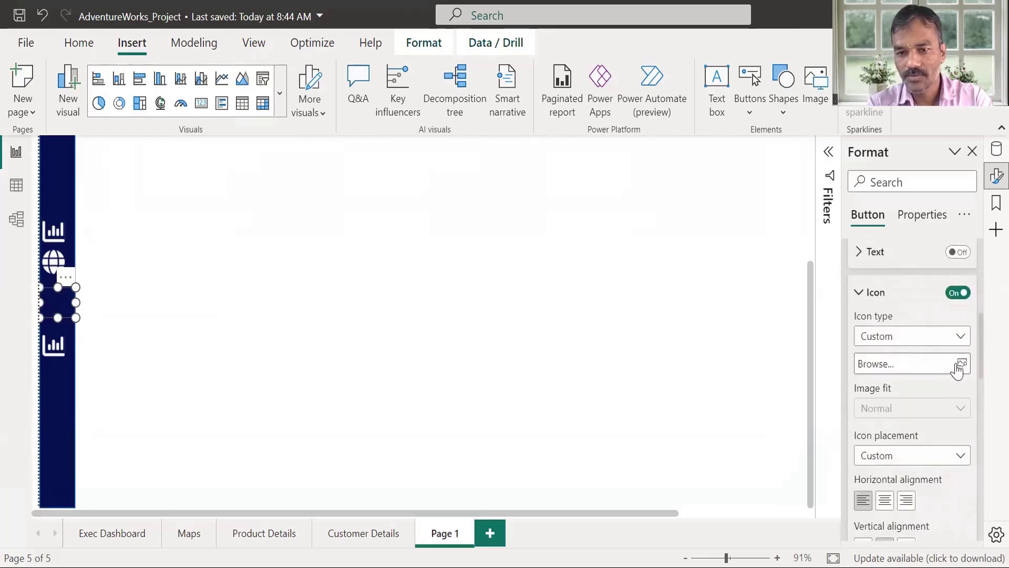
click(957, 364)
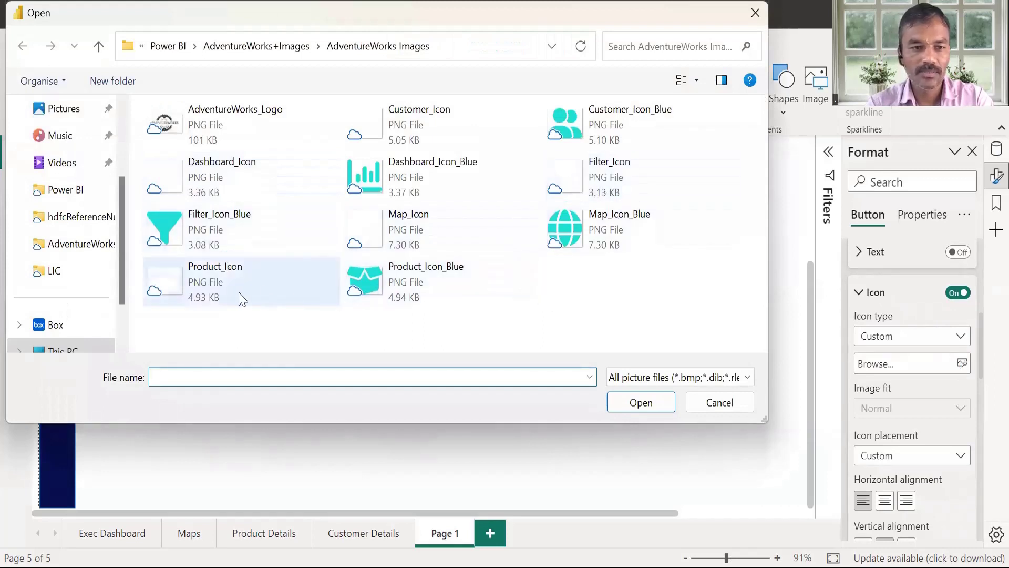
click(211, 298)
click(657, 404)
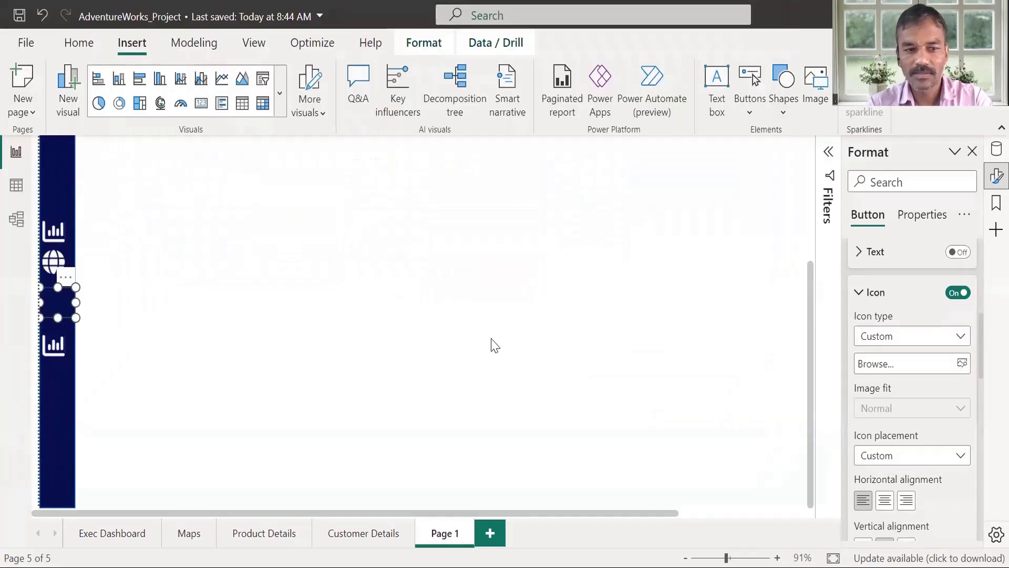
Replace the product button's On hover icon with the custom image Product_Icon_Blue
scroll(976, 299, up, 5)
click(969, 379)
click(899, 409)
drag(981, 315, 984, 369)
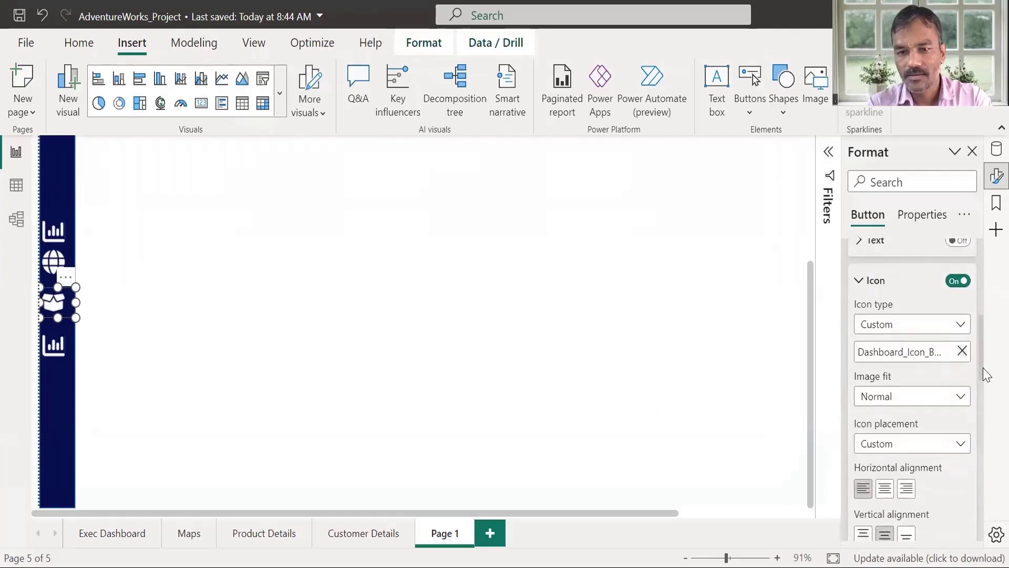
click(962, 350)
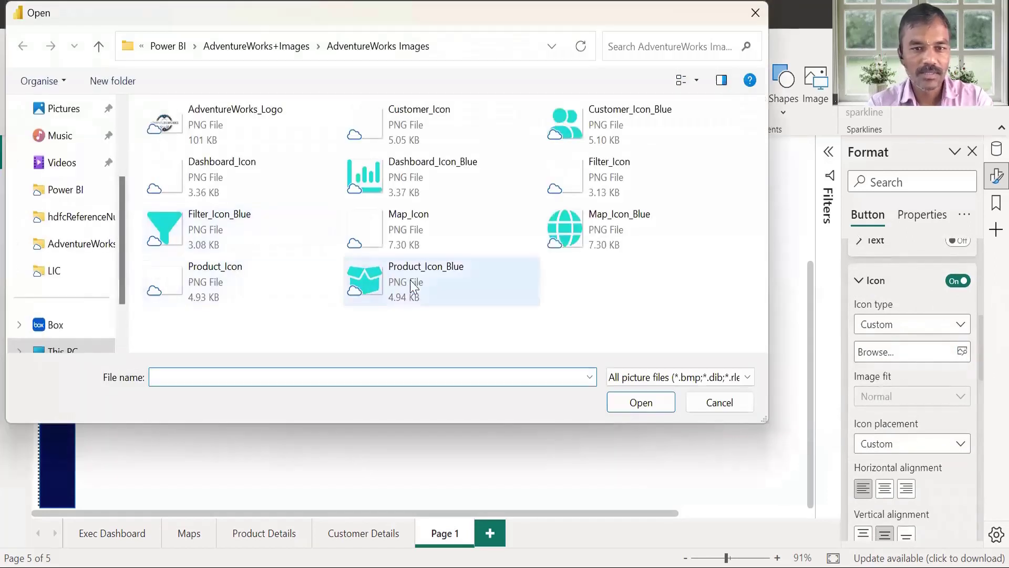
click(413, 287)
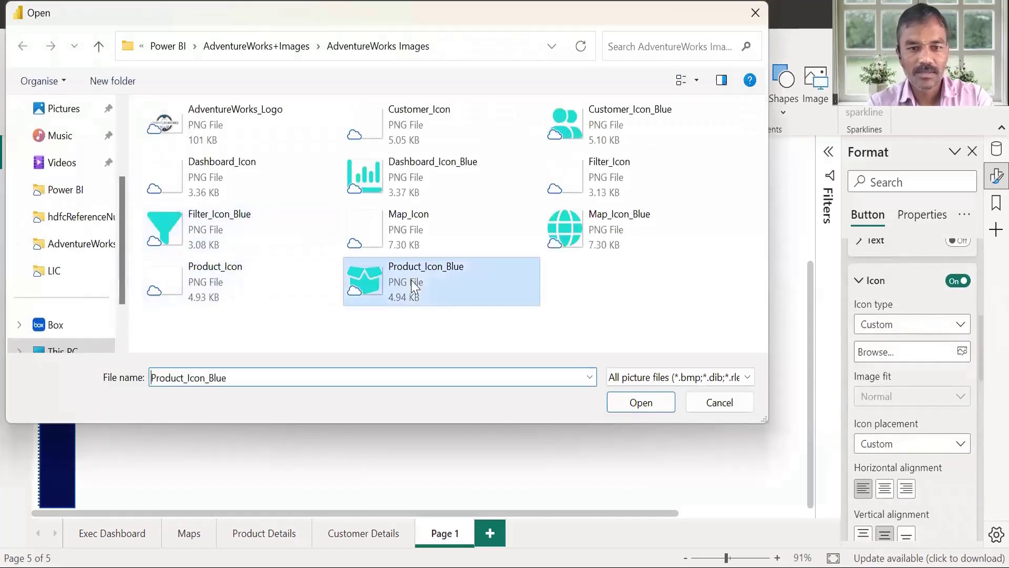
click(632, 409)
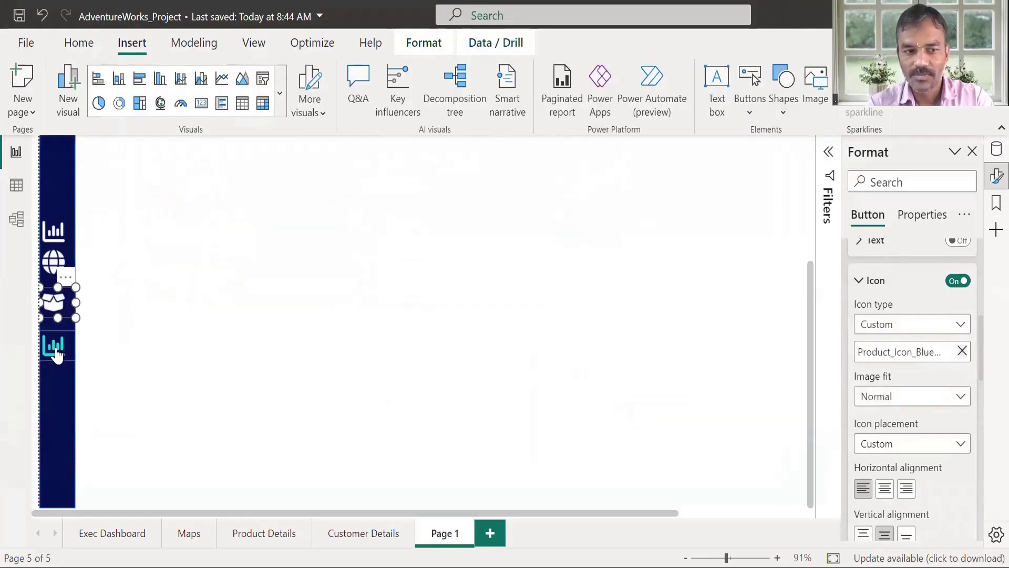
Replace the fourth sidebar button's Default state icon with the custom image Customer_Icon
click(158, 377)
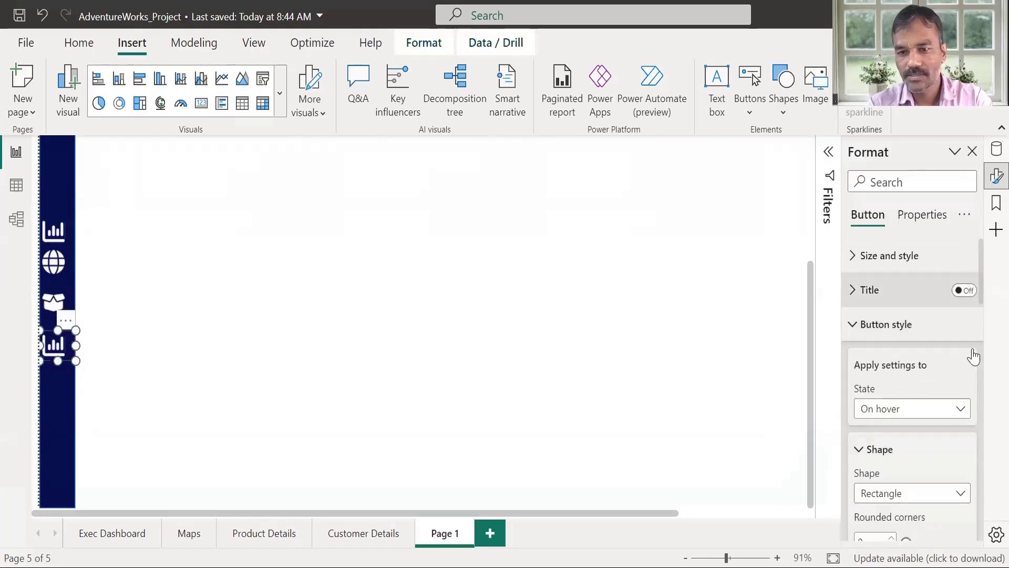
click(965, 410)
click(906, 434)
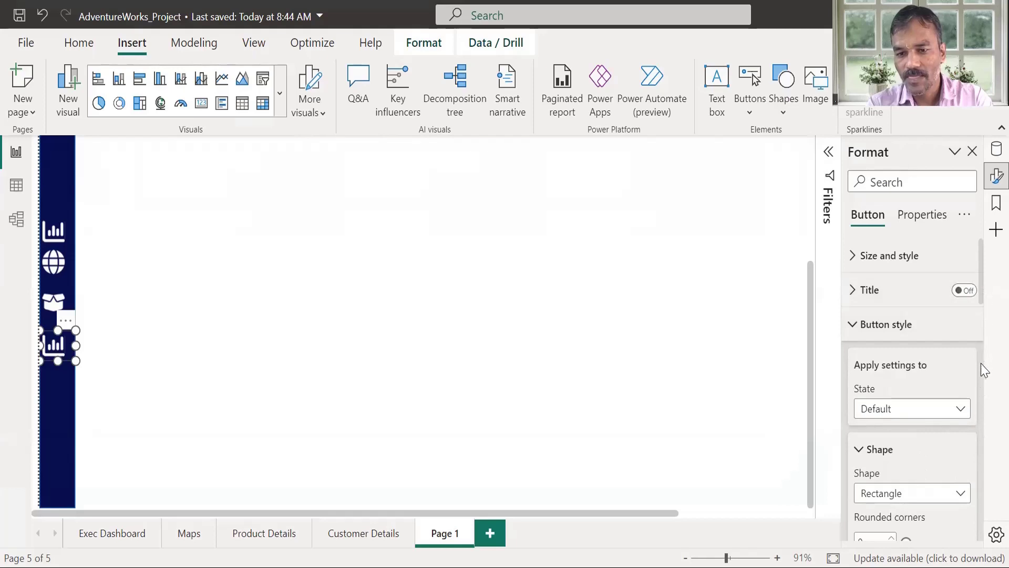
drag(982, 288, 984, 359)
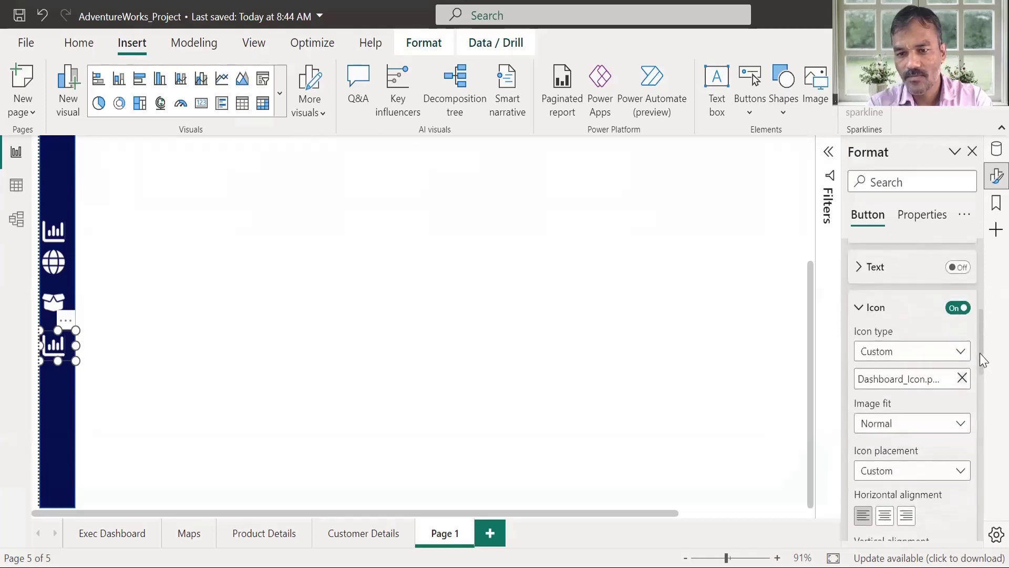
scroll(981, 364, down, 2)
click(962, 317)
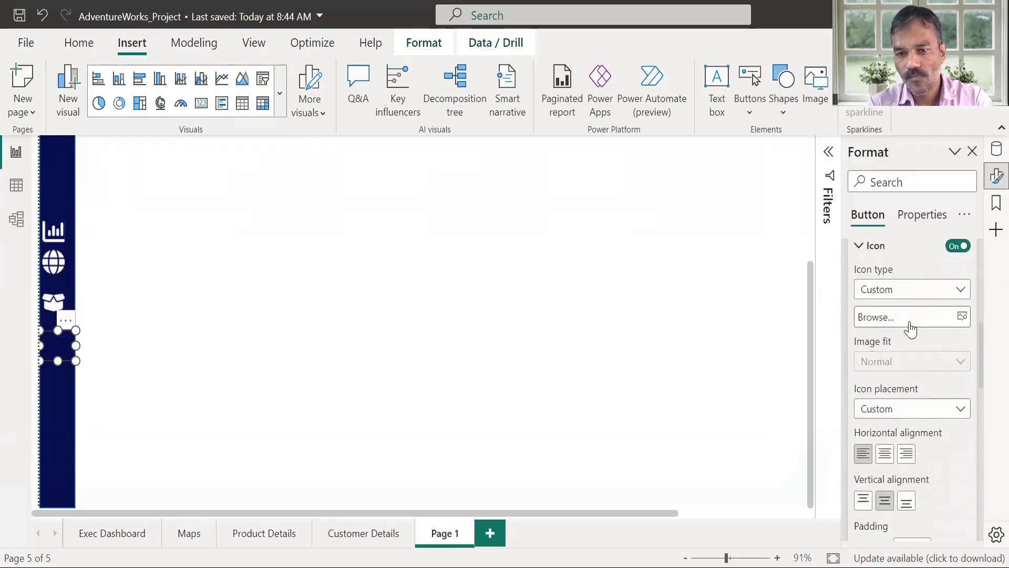
click(968, 318)
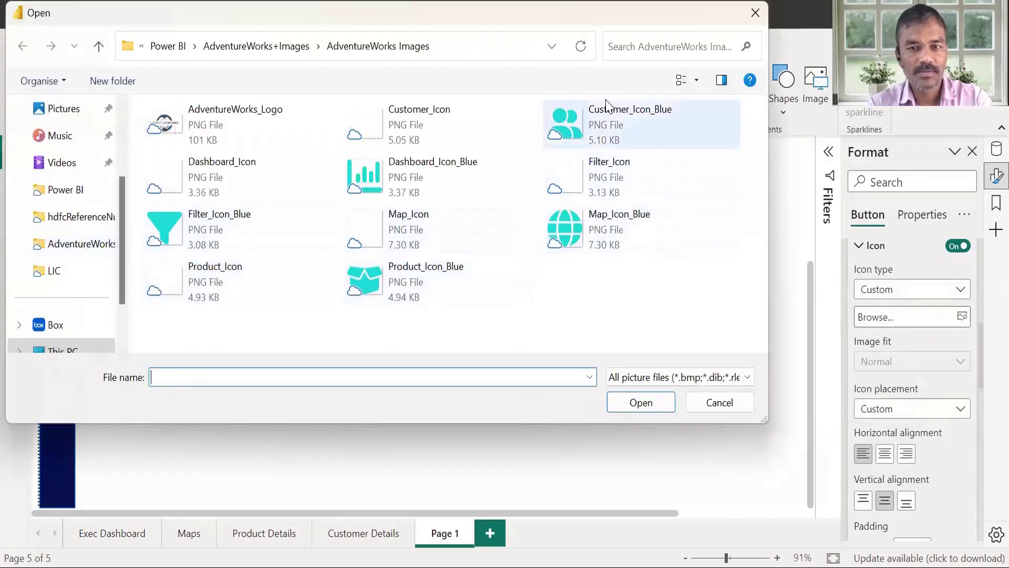
click(429, 138)
click(646, 405)
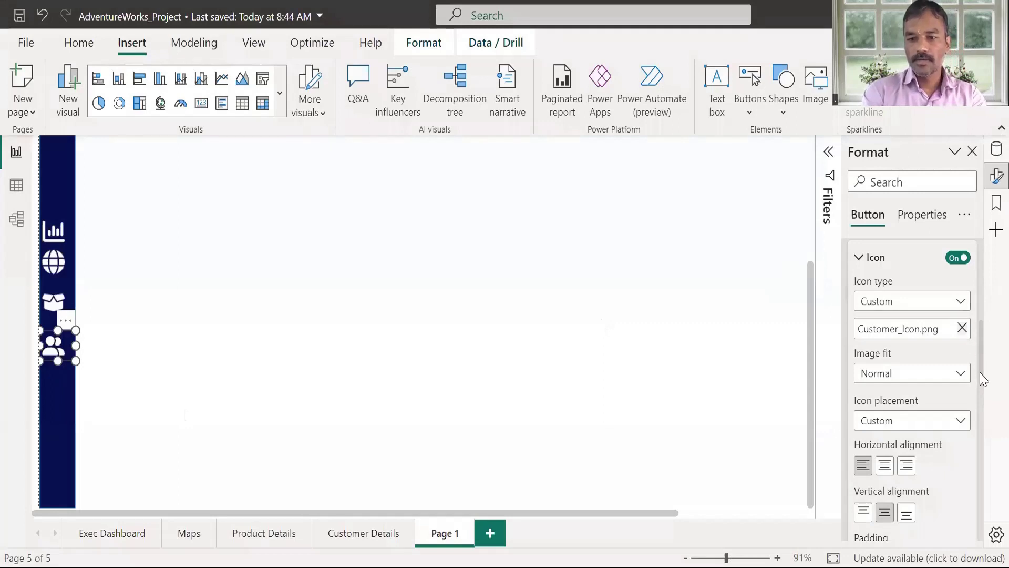
Replace the customer button's On hover icon with the custom image Customer_Icon_Blue
drag(984, 380, 963, 328)
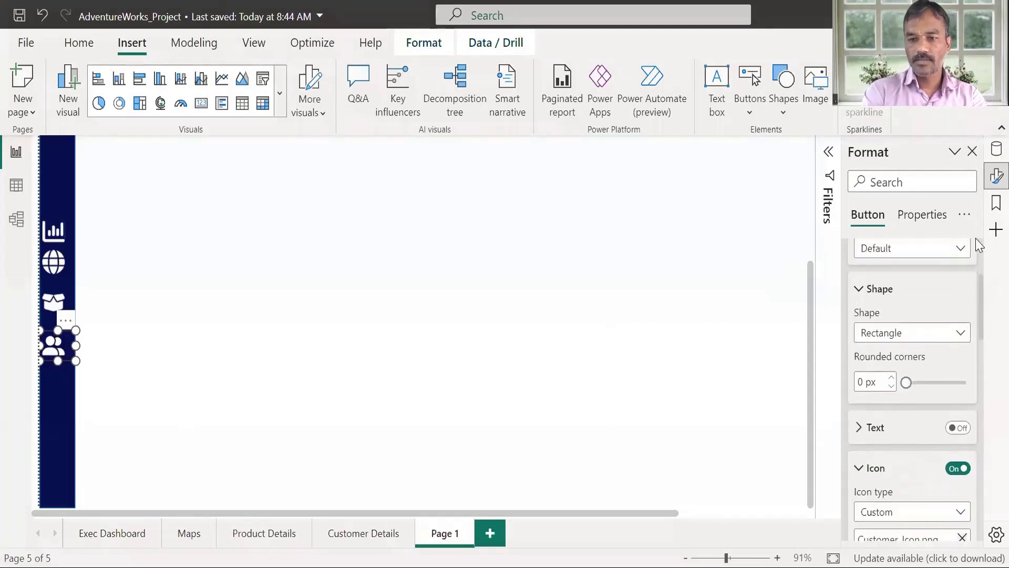
click(964, 214)
click(965, 214)
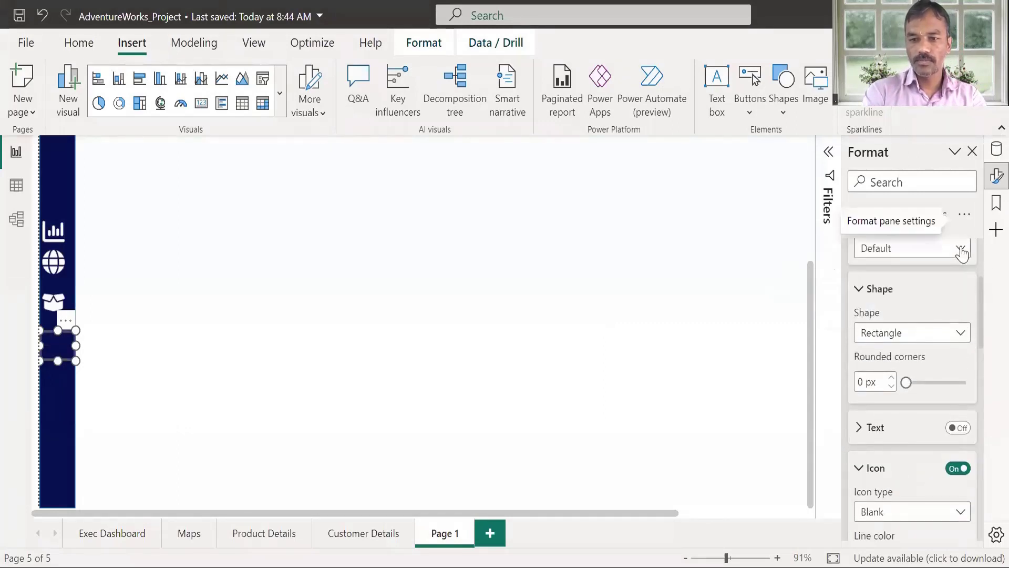
click(946, 248)
click(935, 291)
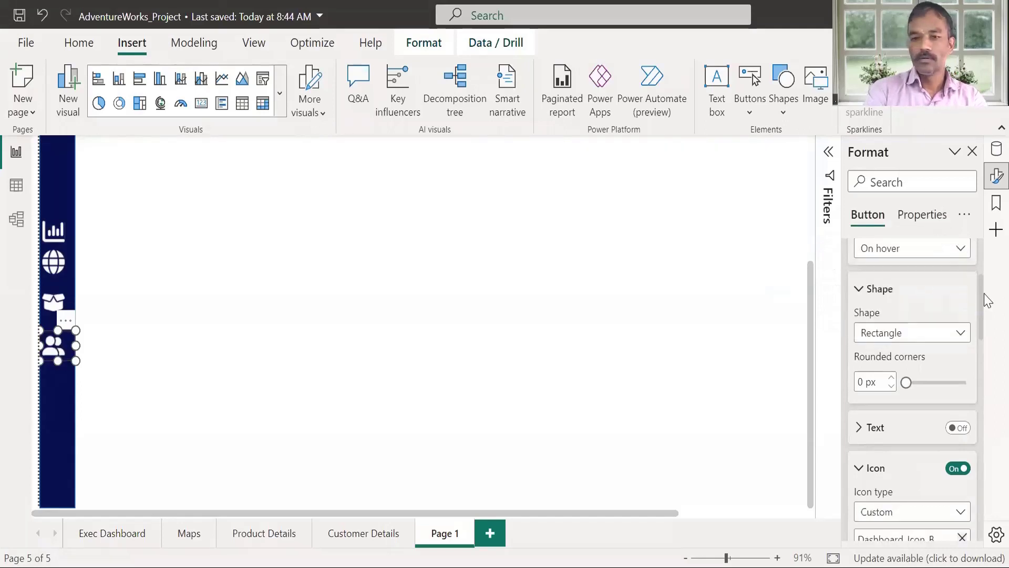
drag(985, 321, 979, 375)
click(962, 270)
click(963, 271)
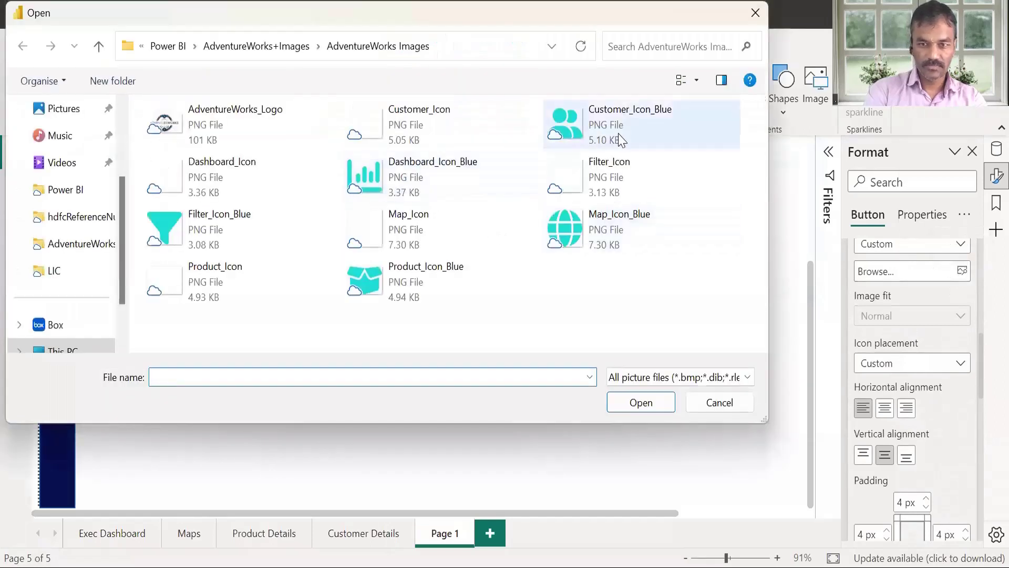
click(622, 139)
click(648, 408)
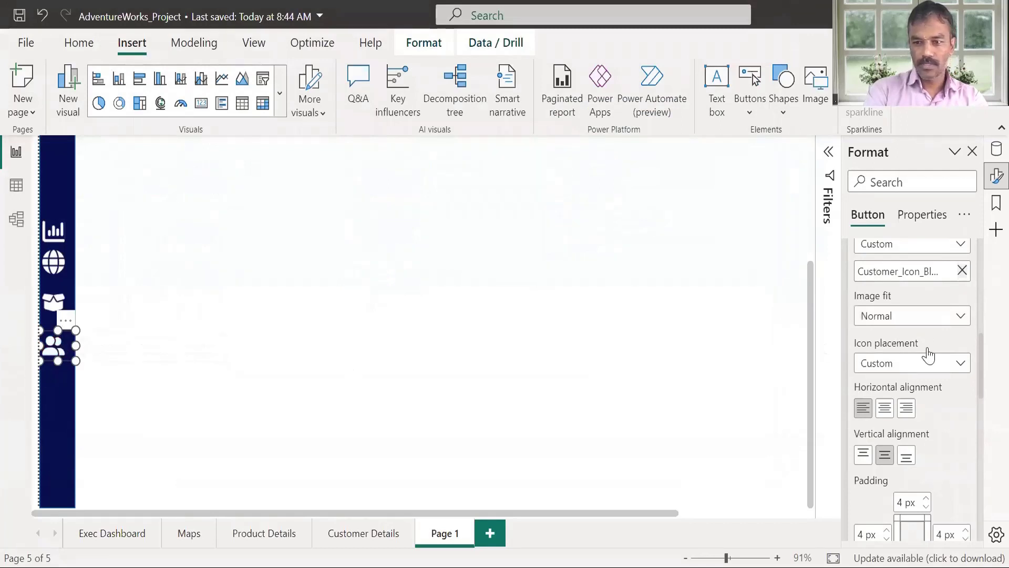
Set the customer button's page navigation destination to Customer Details
scroll(972, 375, down, 12)
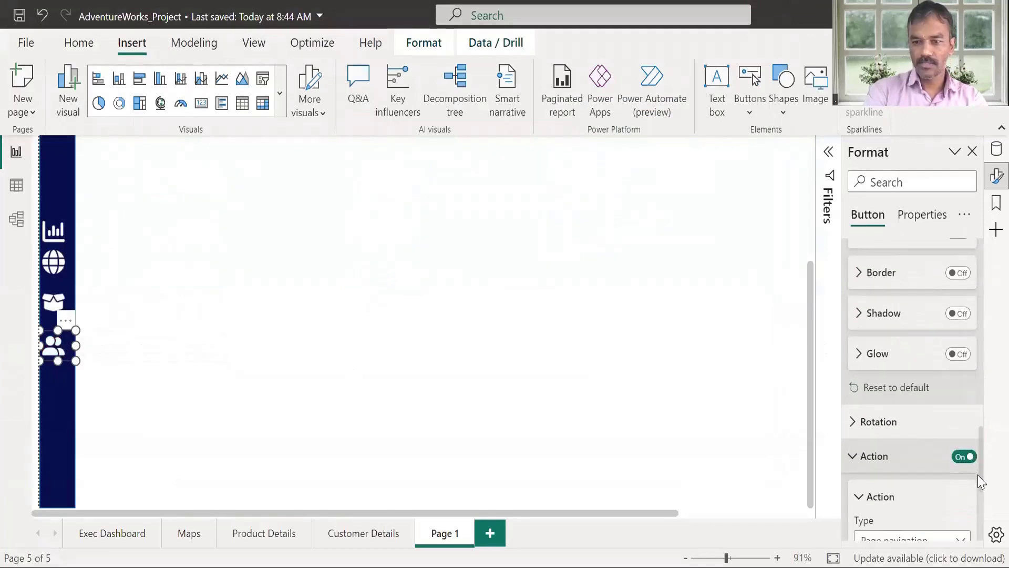
click(942, 457)
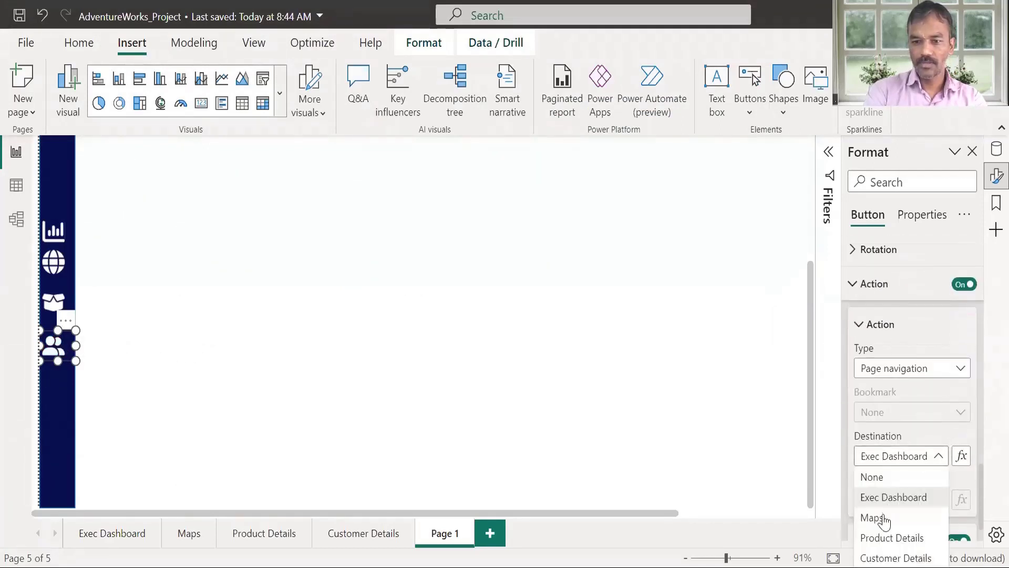
click(886, 555)
click(597, 381)
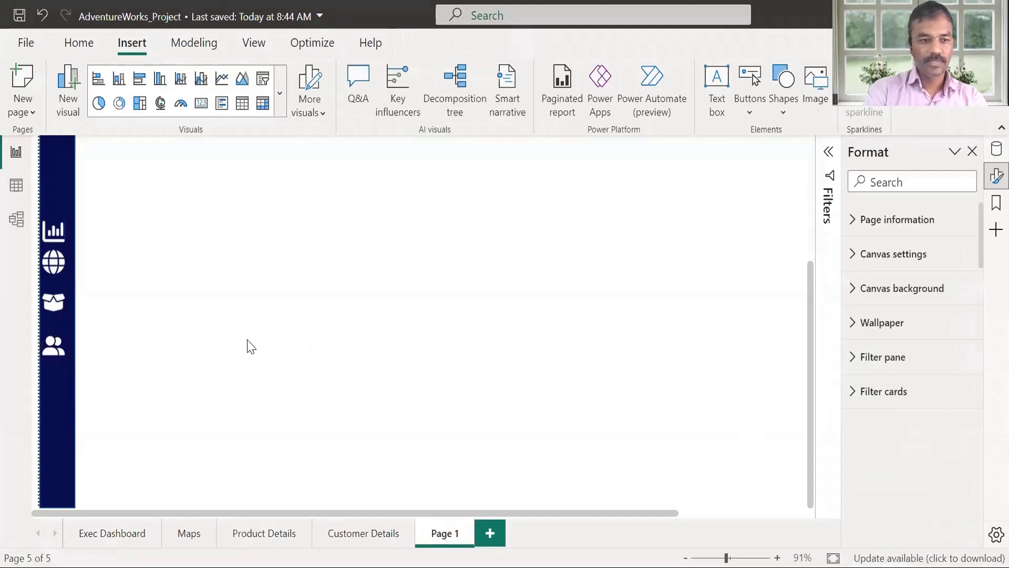
Set the product button's page navigation destination to Product Details
click(62, 315)
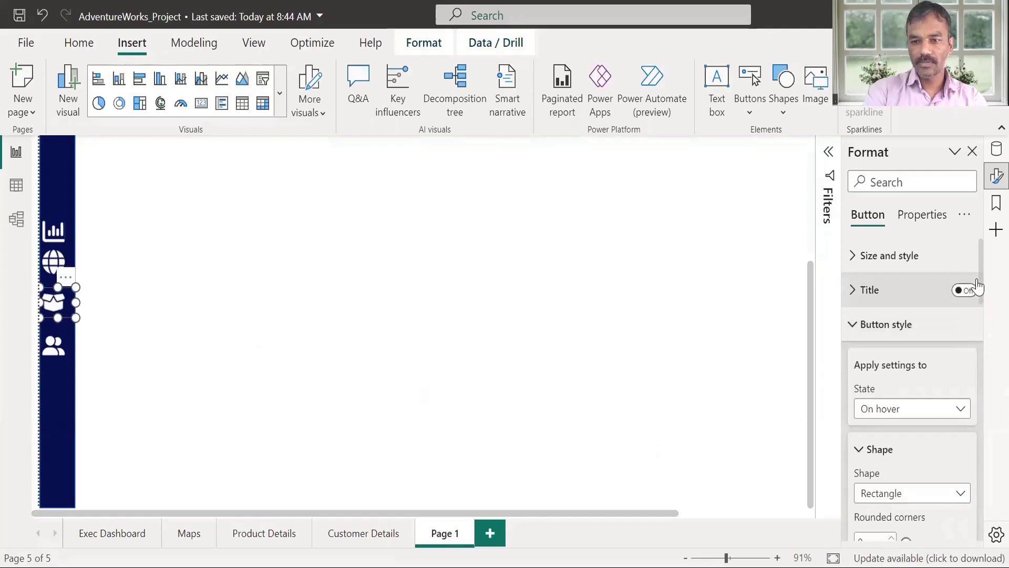
drag(981, 278, 985, 522)
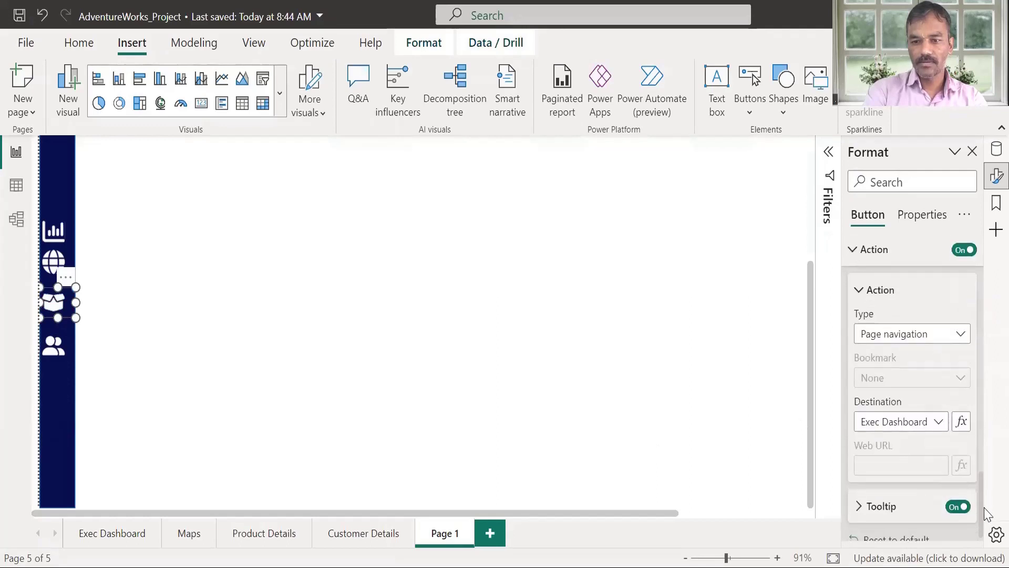
click(940, 431)
click(897, 500)
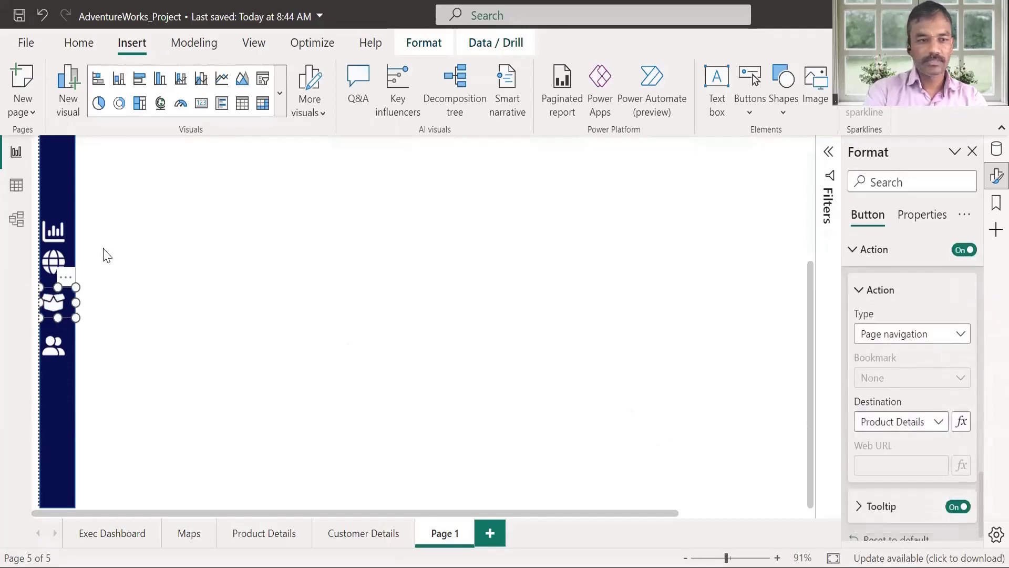
Test the map button by following its link to the Maps page and look over that page
click(69, 268)
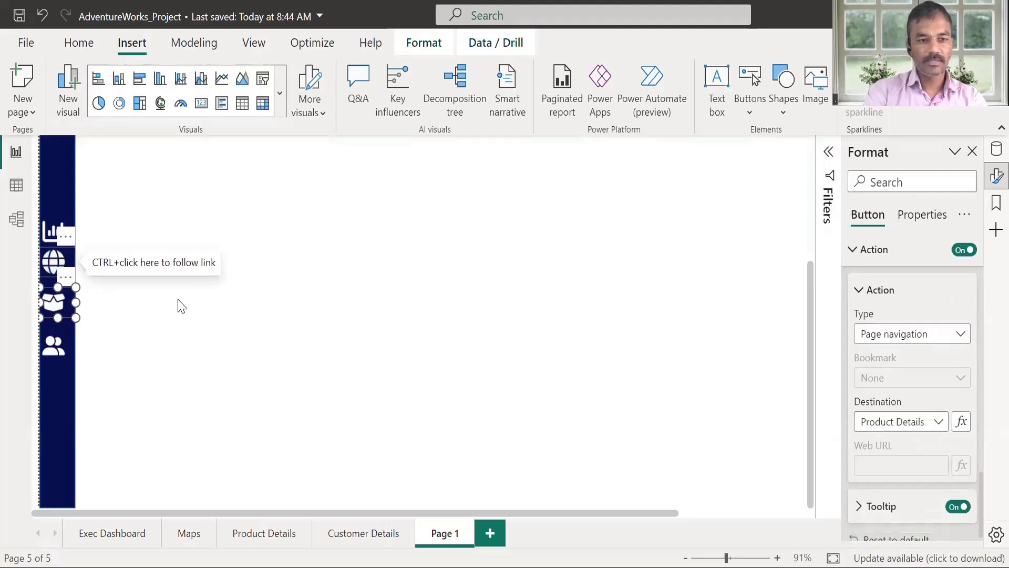
click(664, 358)
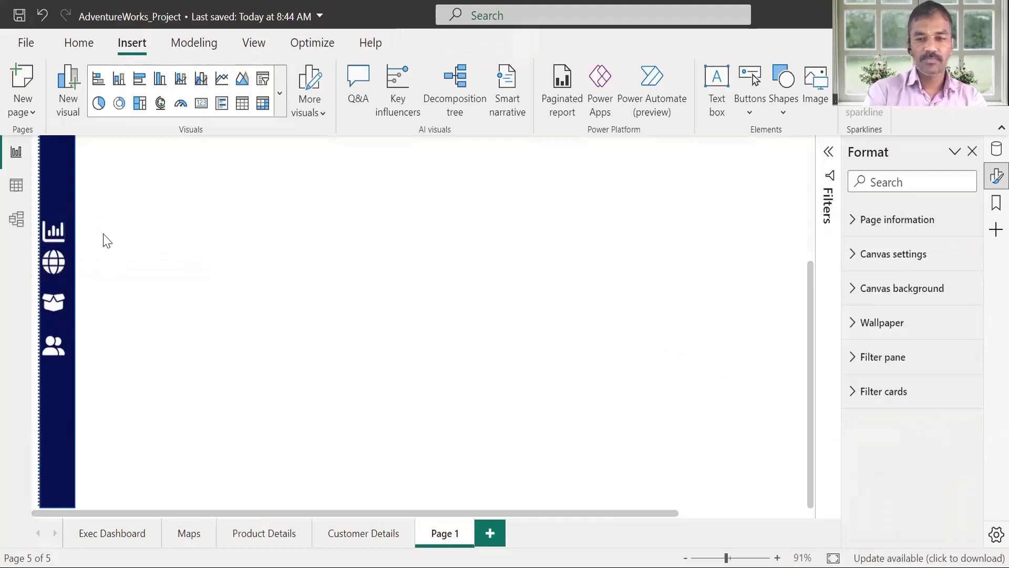
click(61, 274)
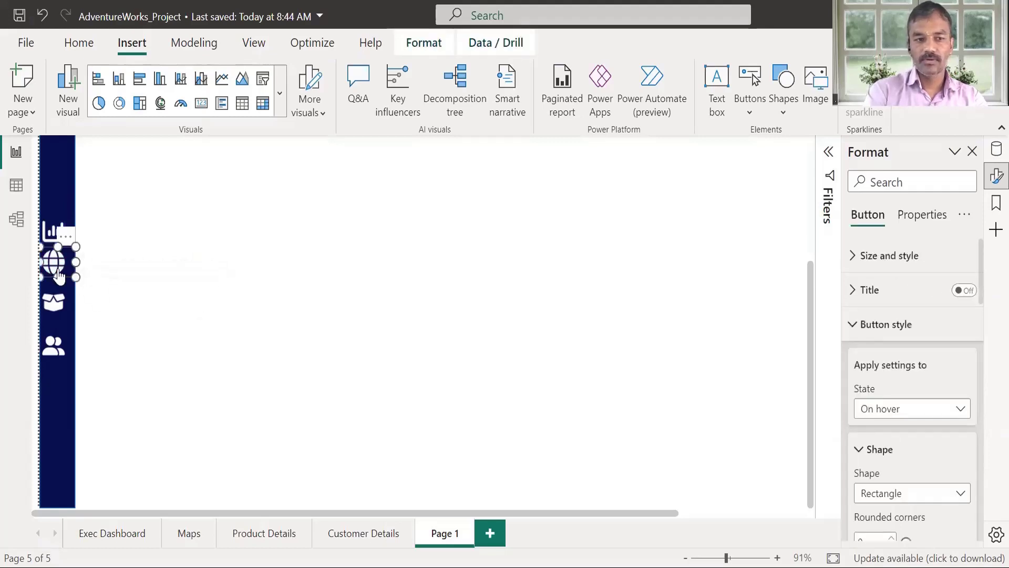
ctrl+click(59, 275)
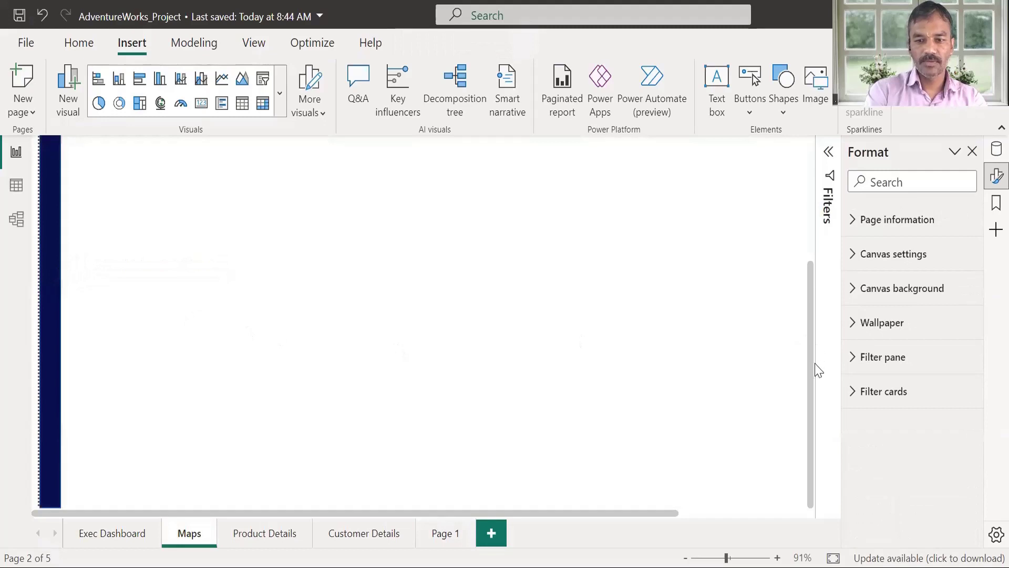
drag(811, 379, 790, 383)
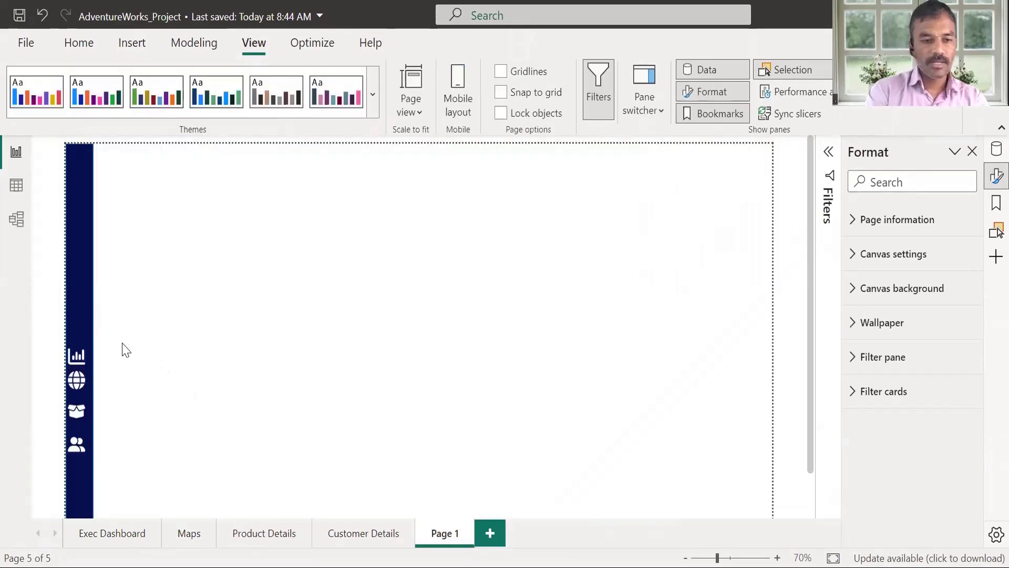
Group the four sidebar icon buttons on Page 1 into a single group
drag(122, 343, 144, 408)
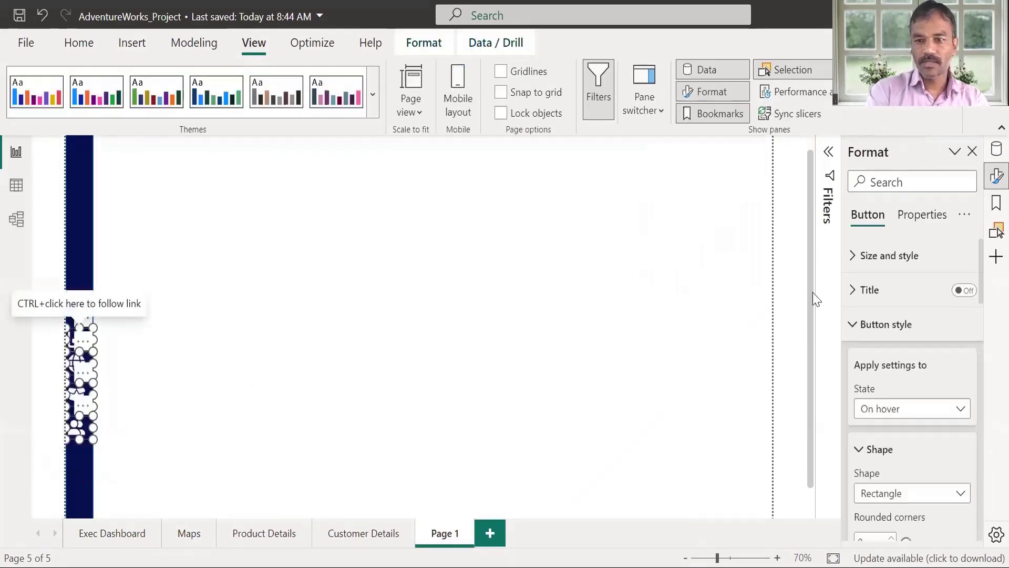
click(82, 344)
mouse_move(185, 356)
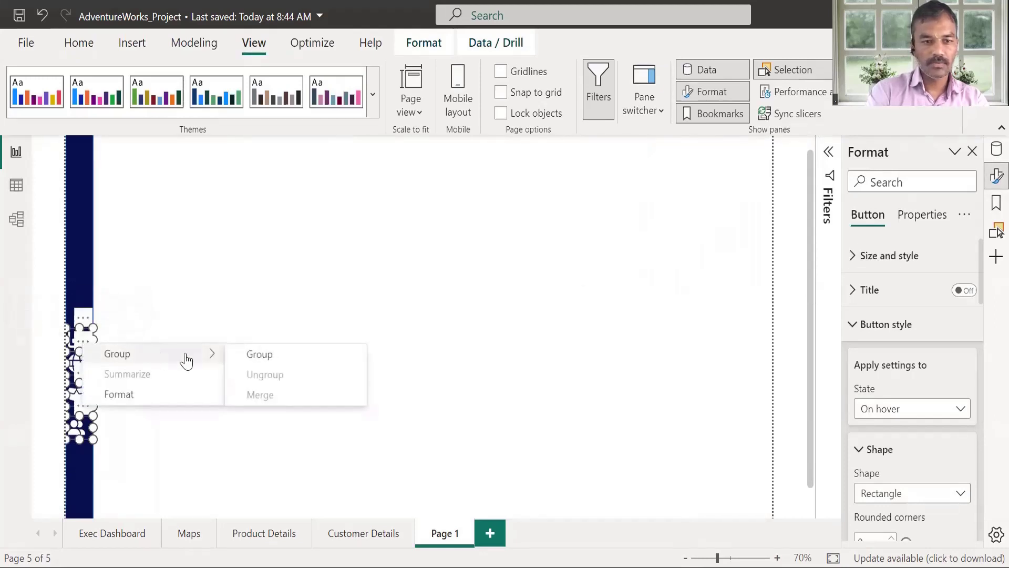
click(249, 356)
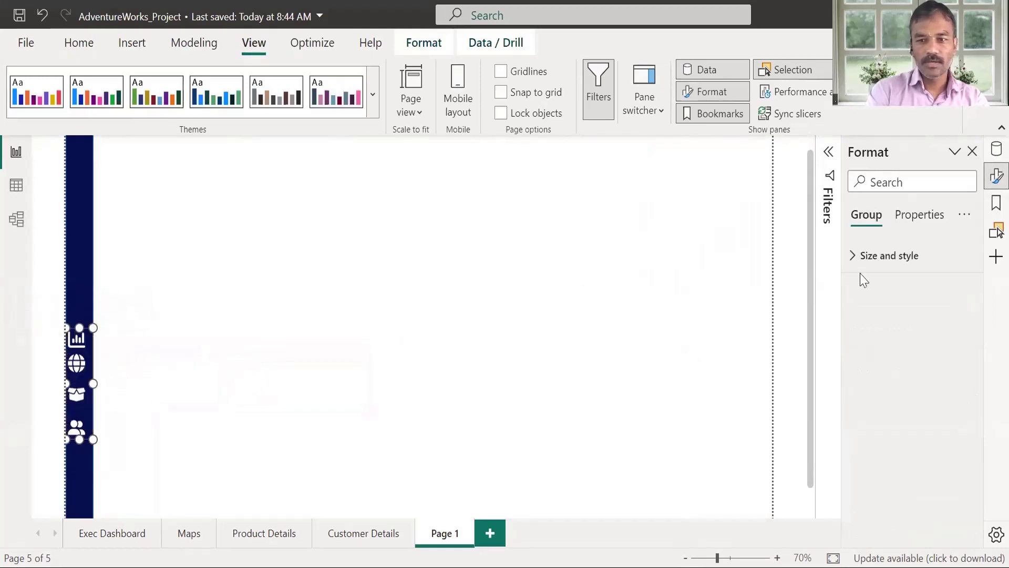
Rename the grouped sidebar icon buttons on Page 1 as Navigation Button
click(996, 230)
click(886, 239)
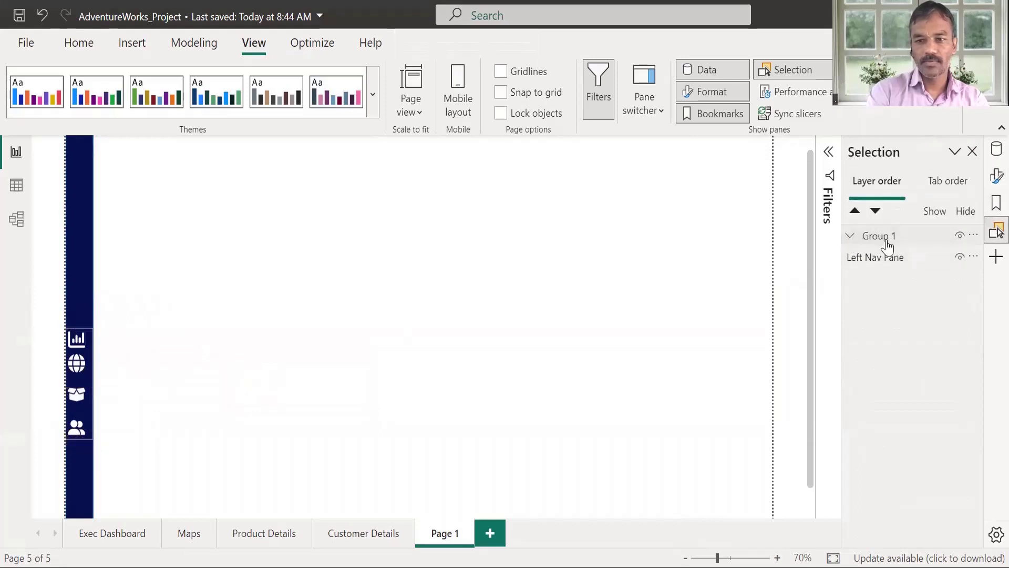
double_click(887, 244)
text(Navig)
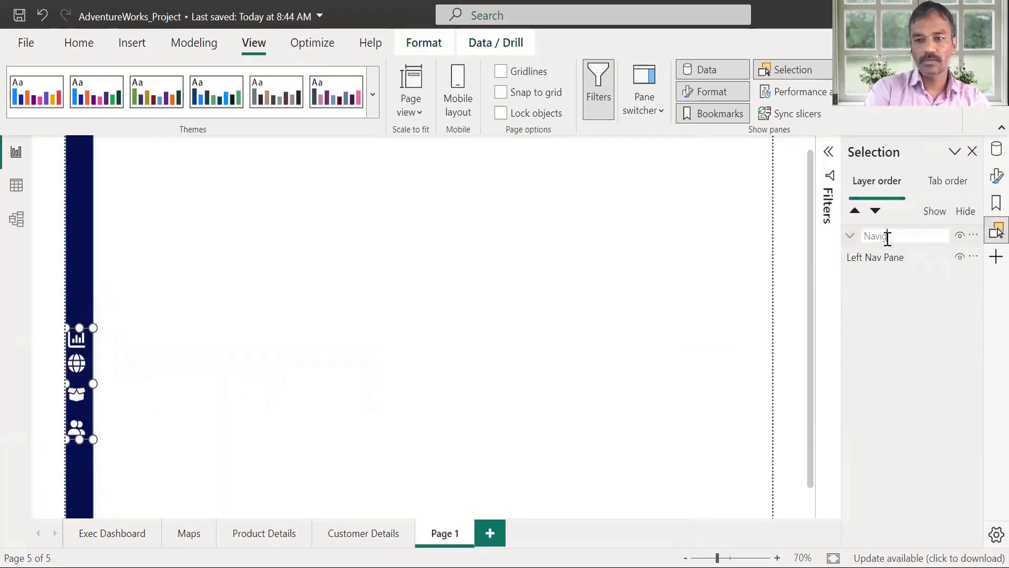
text(ation Button)
key(Return)
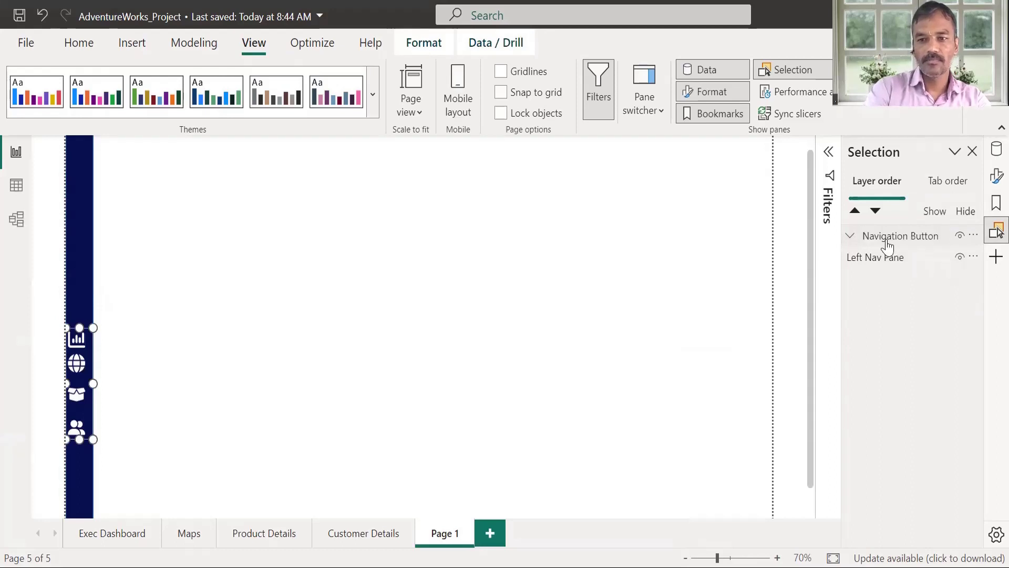
click(433, 432)
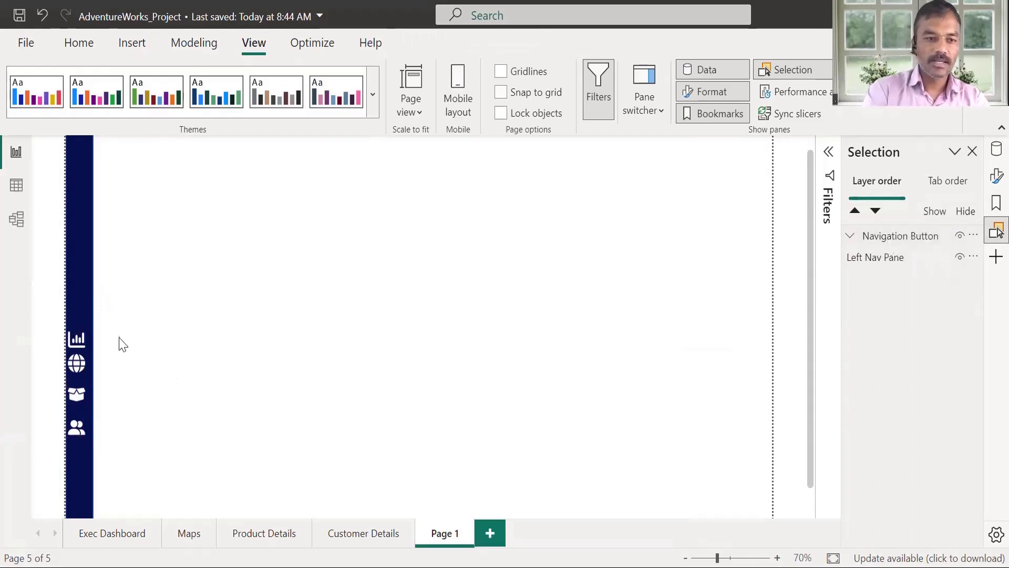
Copy the Navigation Button group from Page 1 and paste it into the sidebar of the Exec Dashboard page
click(67, 438)
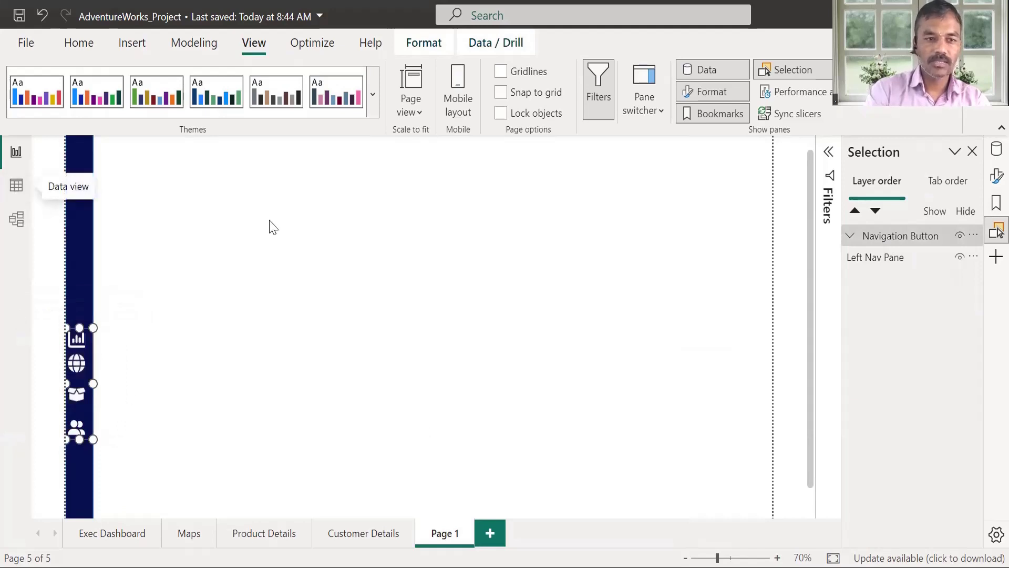
scroll(760, 406, down, 1)
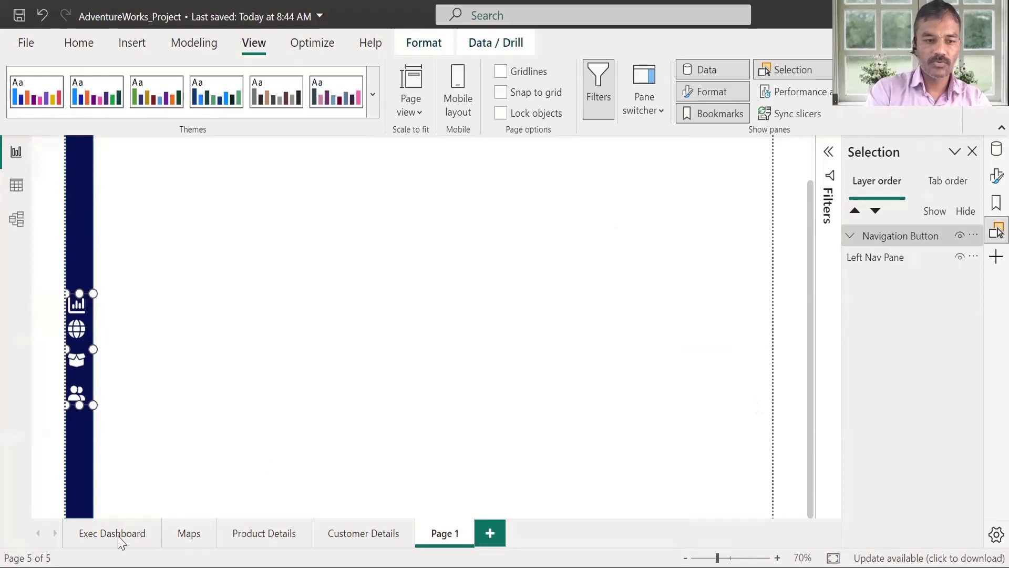
click(89, 366)
click(124, 349)
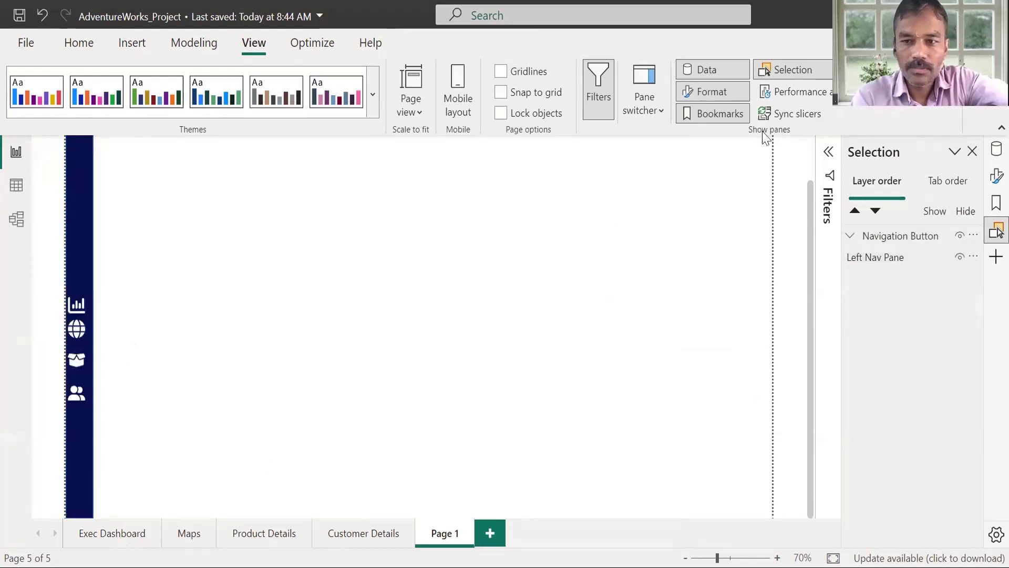
click(886, 234)
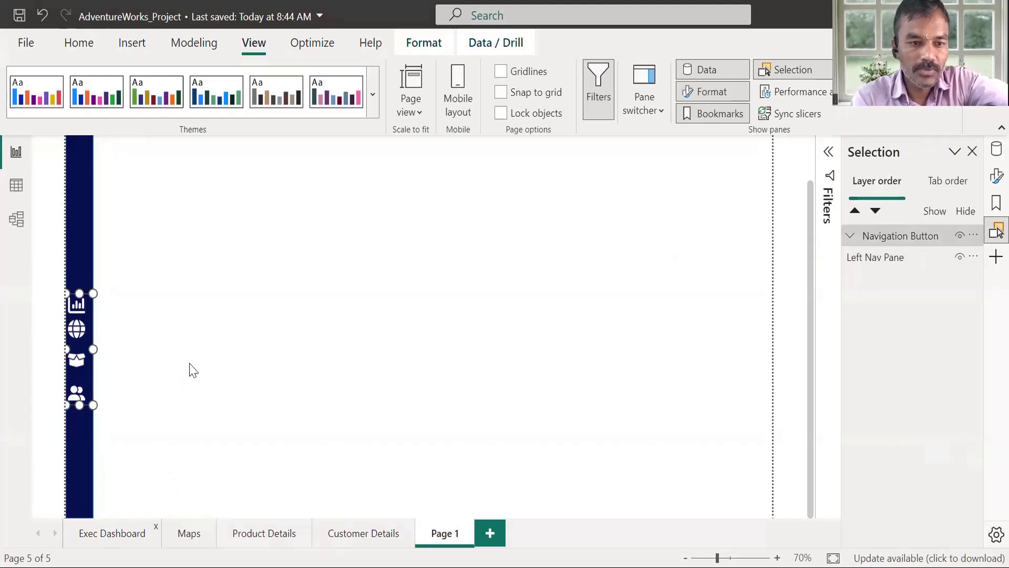
key(ctrl+Page_Up)
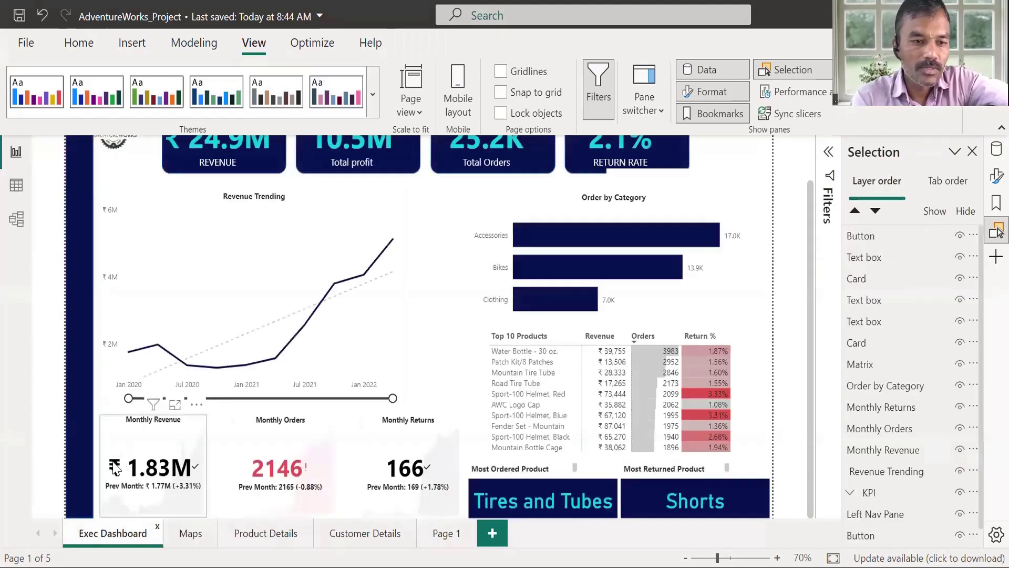
click(89, 428)
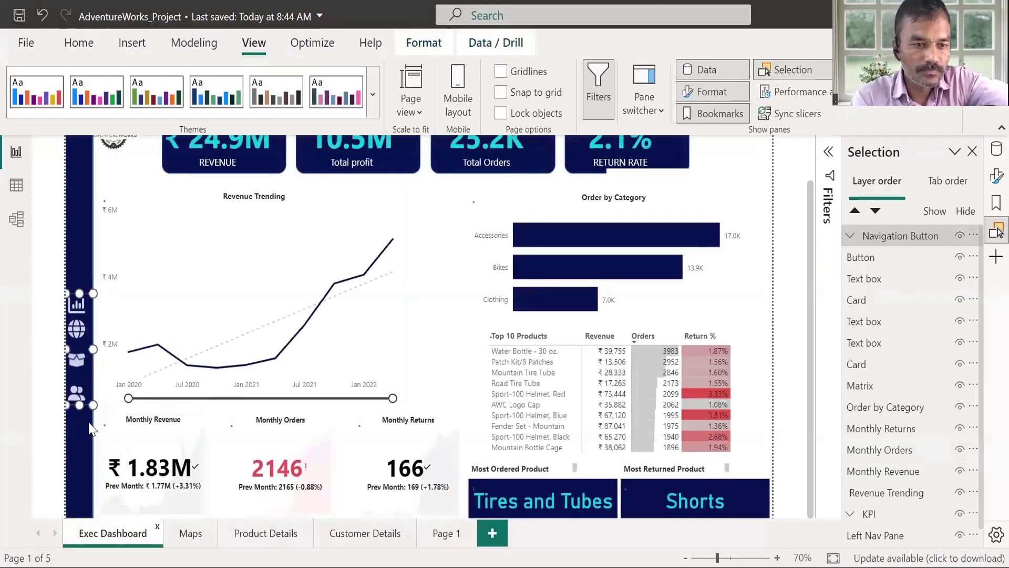
Paste the Navigation Button group low in the Maps page's sidebar, and fit the sidebar and map visual to the group's width
ctrl+click(77, 422)
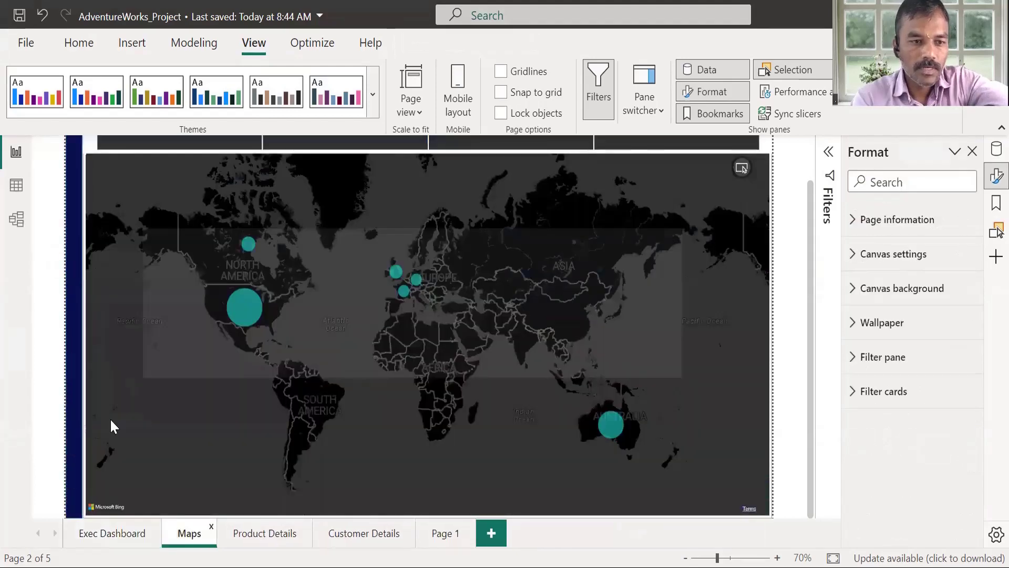
click(80, 356)
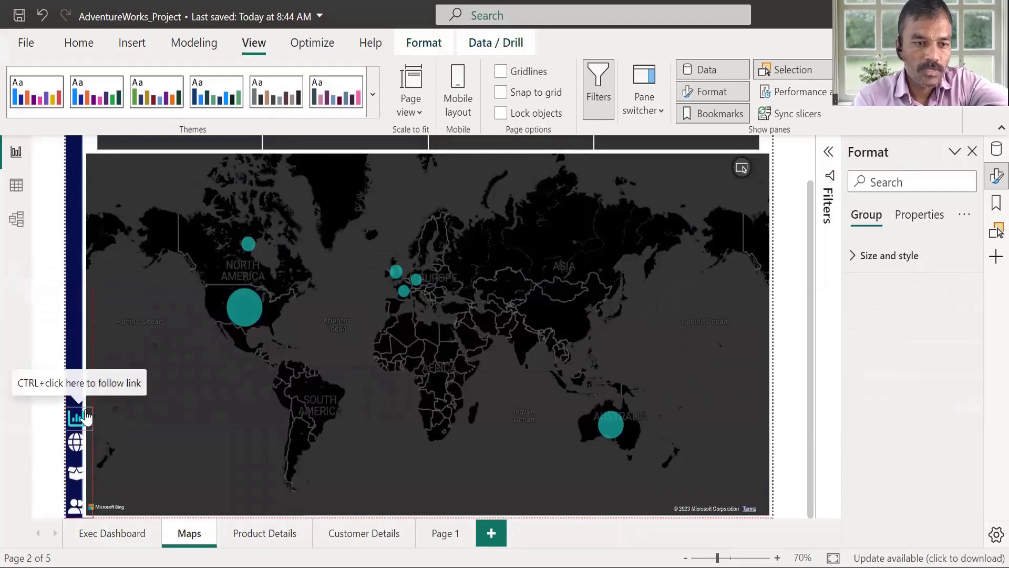
click(81, 297)
drag(82, 305, 93, 309)
click(102, 403)
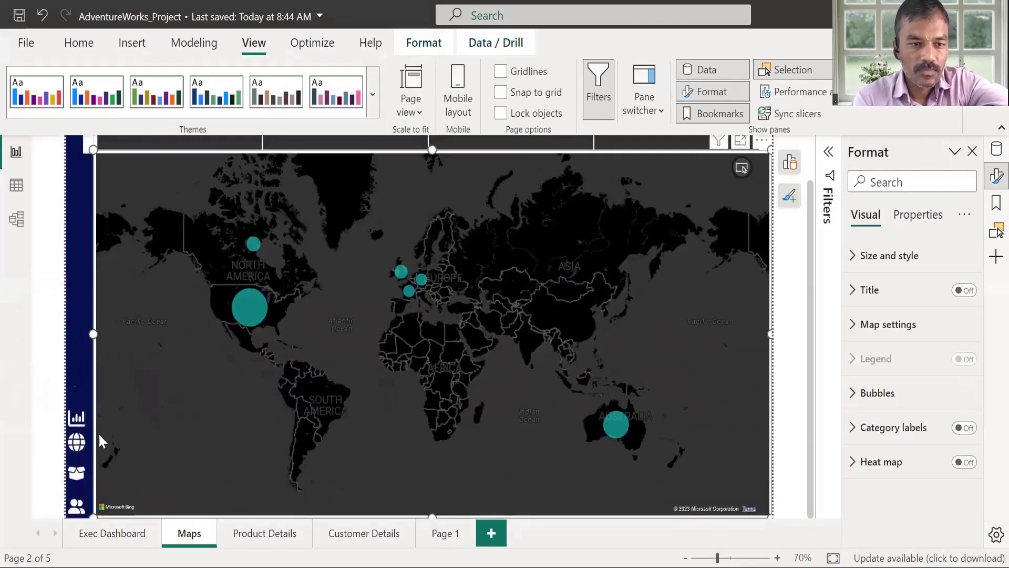
Paste the Navigation Button group into the Product Details page's sidebar, widen the sidebar shape, and place the group lower down
click(277, 533)
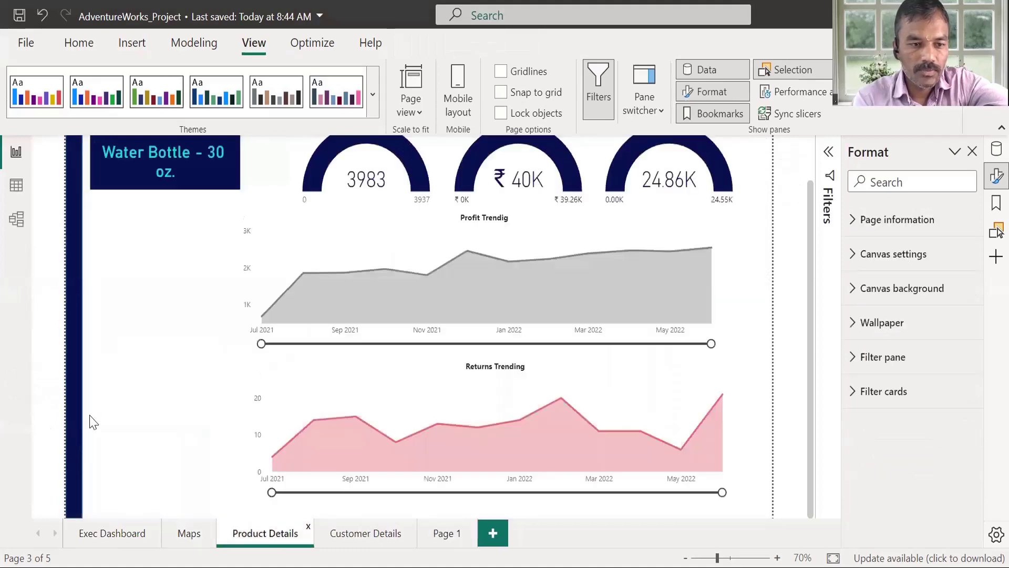
click(78, 351)
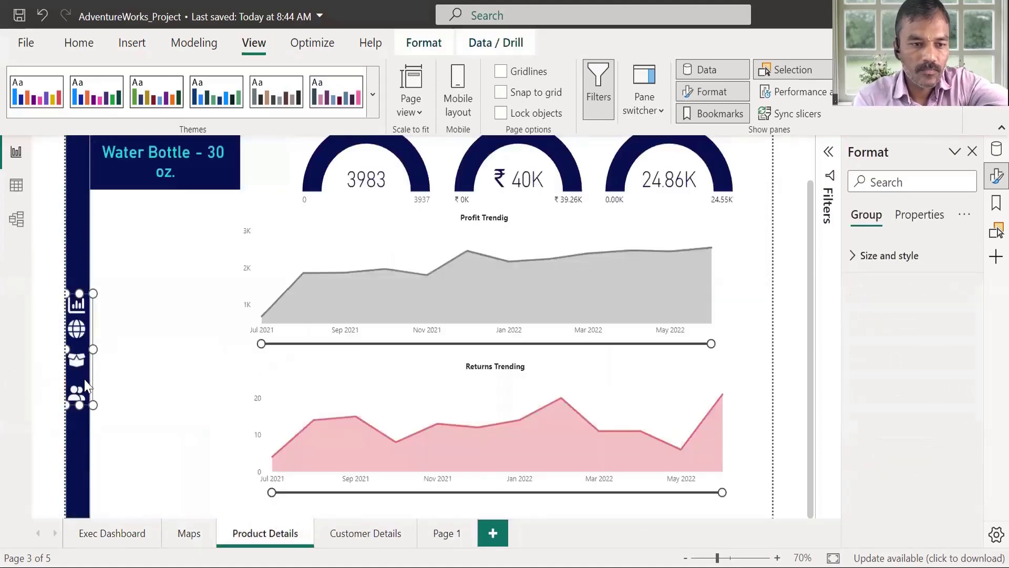
click(78, 308)
drag(82, 306, 88, 307)
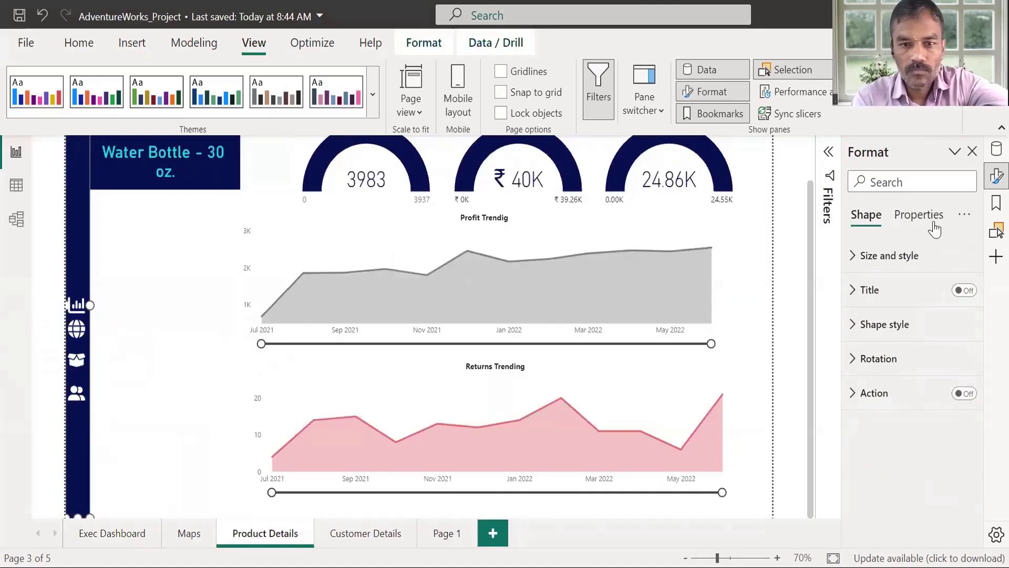
click(79, 328)
click(79, 328)
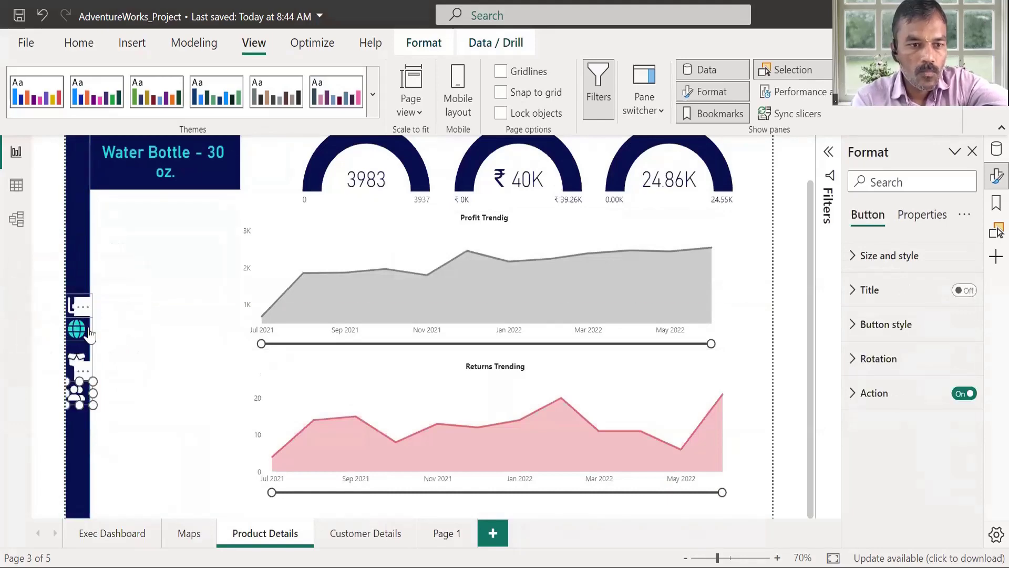
click(139, 407)
Paste the Navigation Button group into the Customer Details page's sidebar and move it lower down
ctrl+click(81, 354)
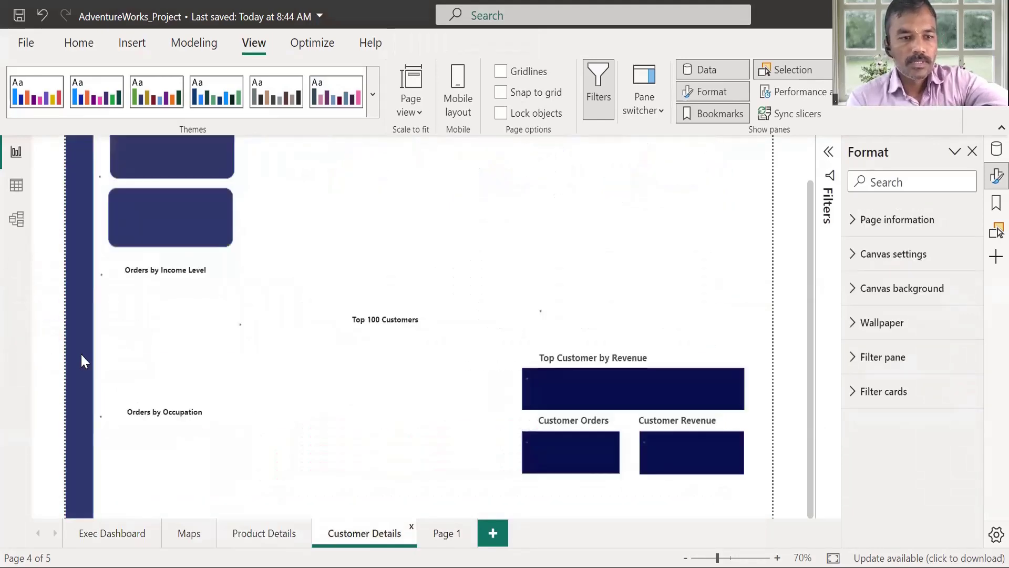
mouse_move(142, 344)
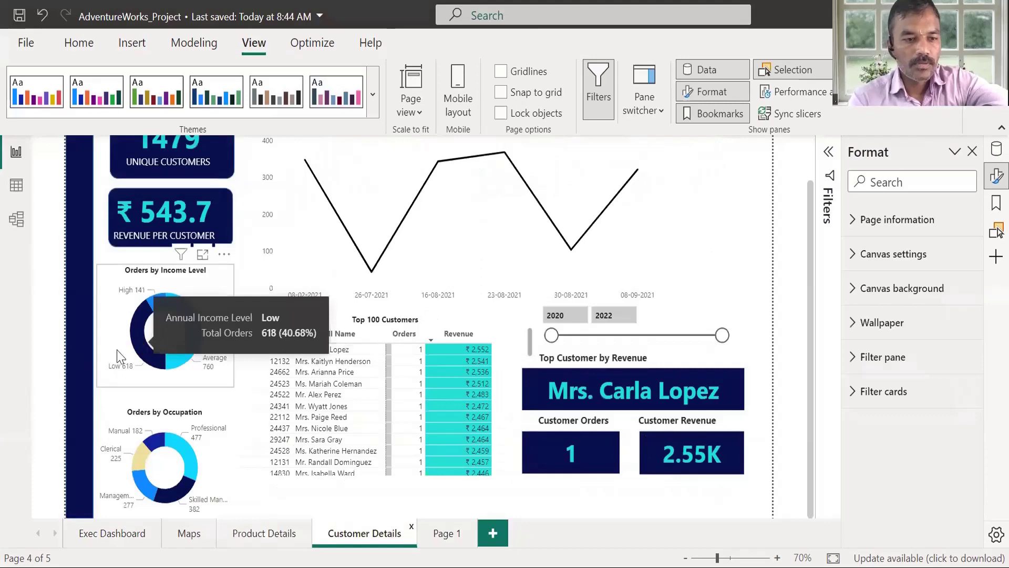
click(90, 311)
drag(89, 311, 91, 415)
Check the page navigation destinations of the chart, map and product buttons on the Exec Dashboard page
click(112, 533)
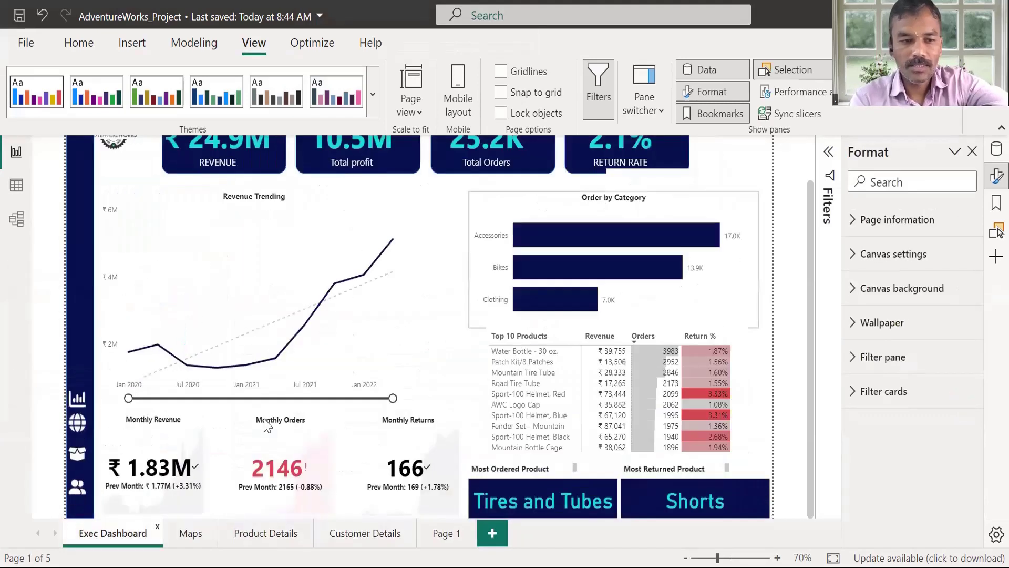
click(79, 407)
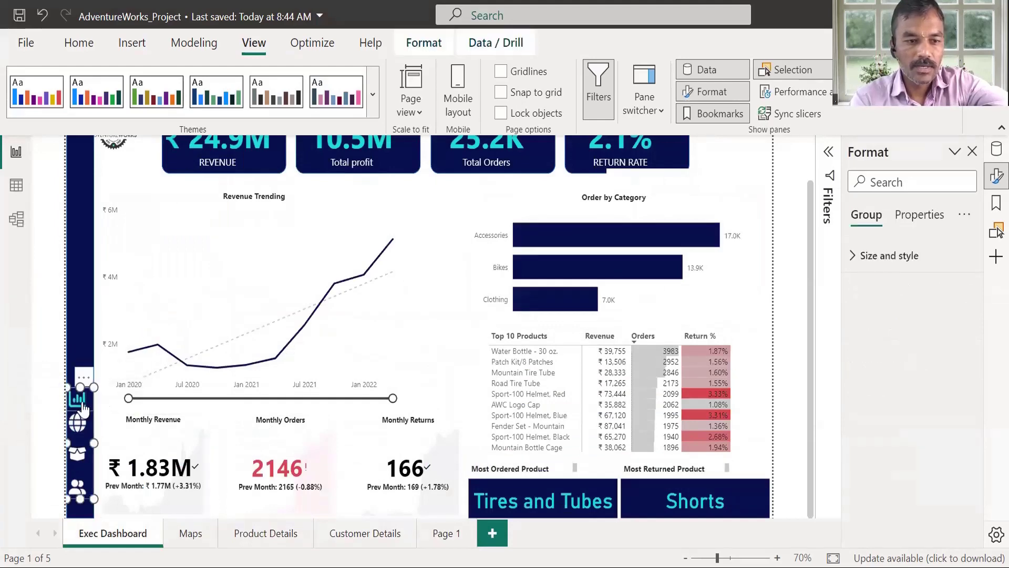
click(83, 408)
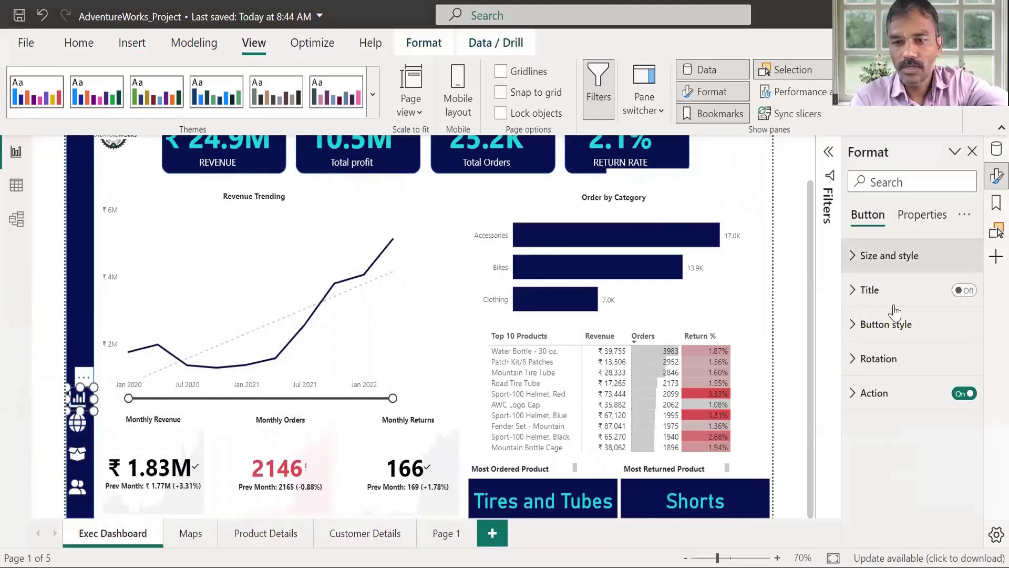
click(851, 393)
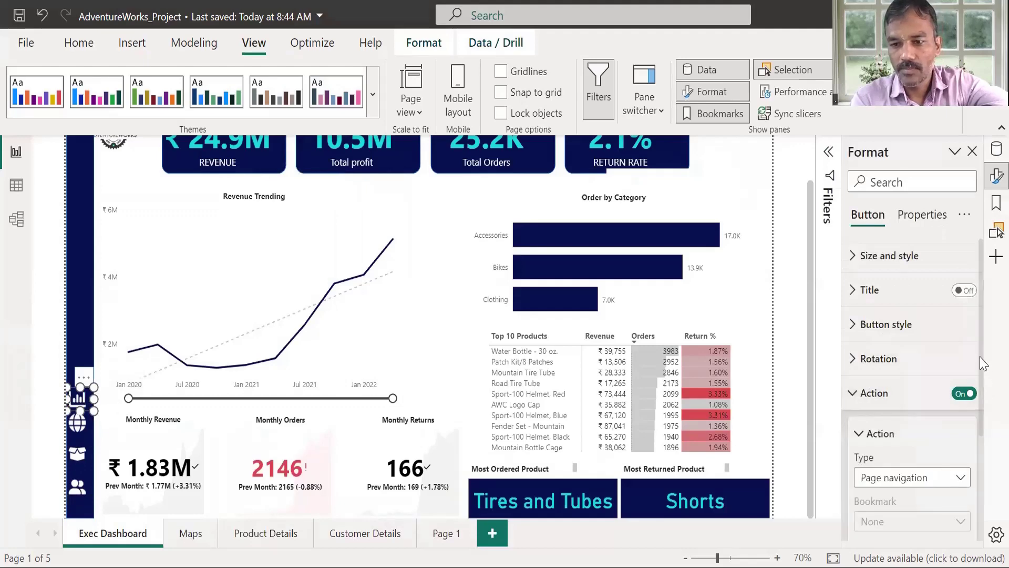
scroll(983, 363, down, 3)
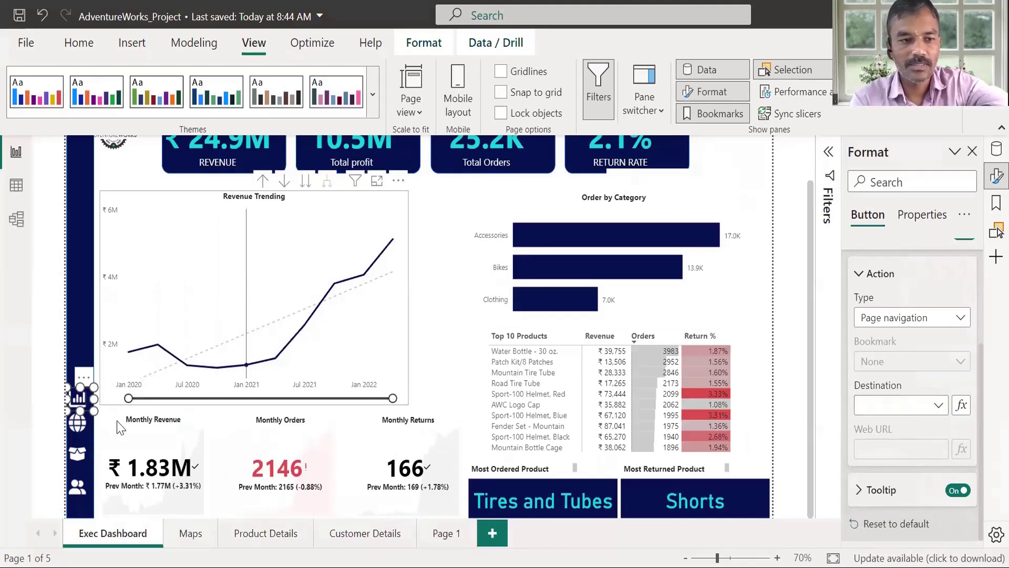
click(79, 421)
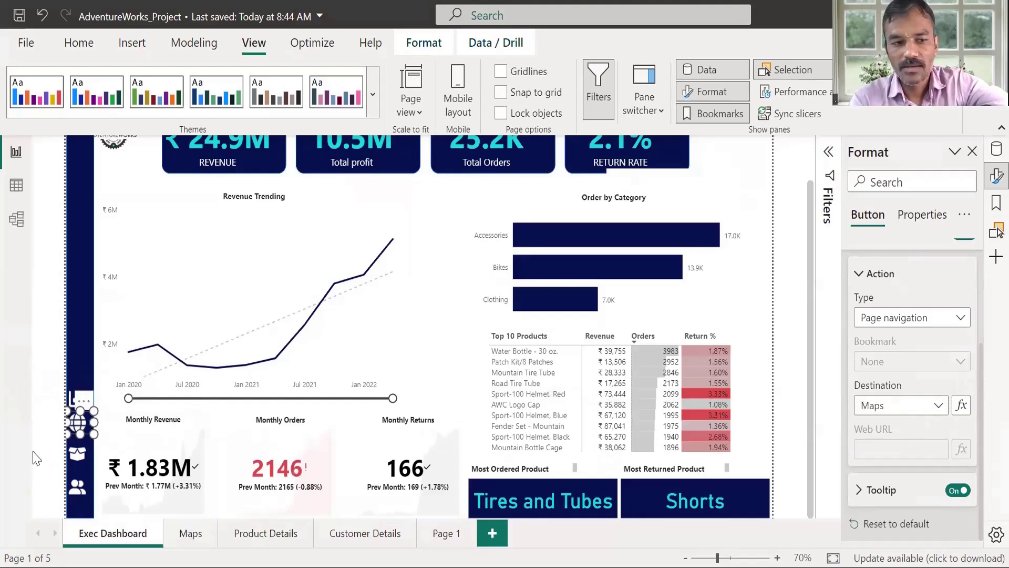
click(78, 453)
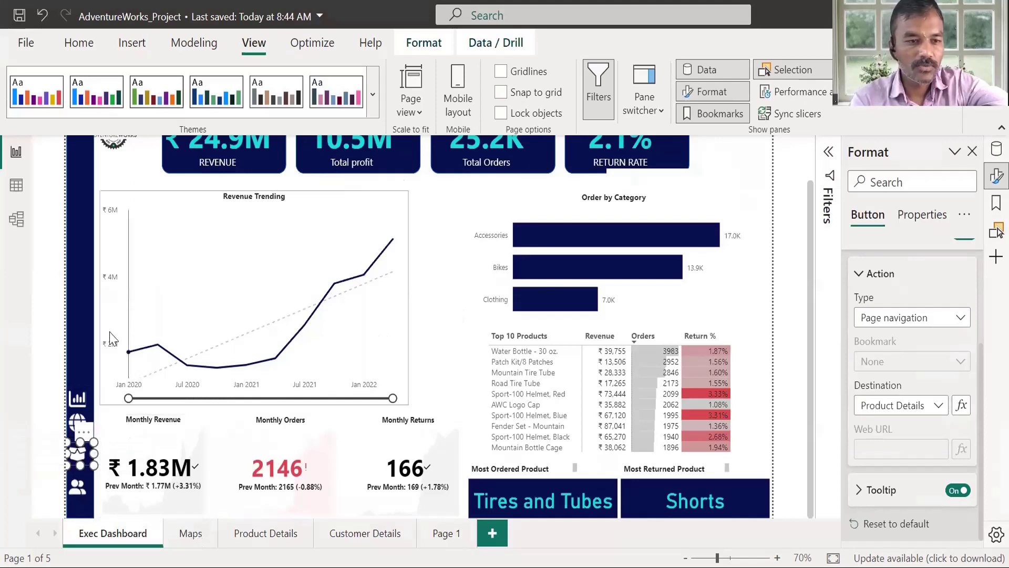
Test the product button on the Exec Dashboard by following its link to the Product Details page
click(47, 345)
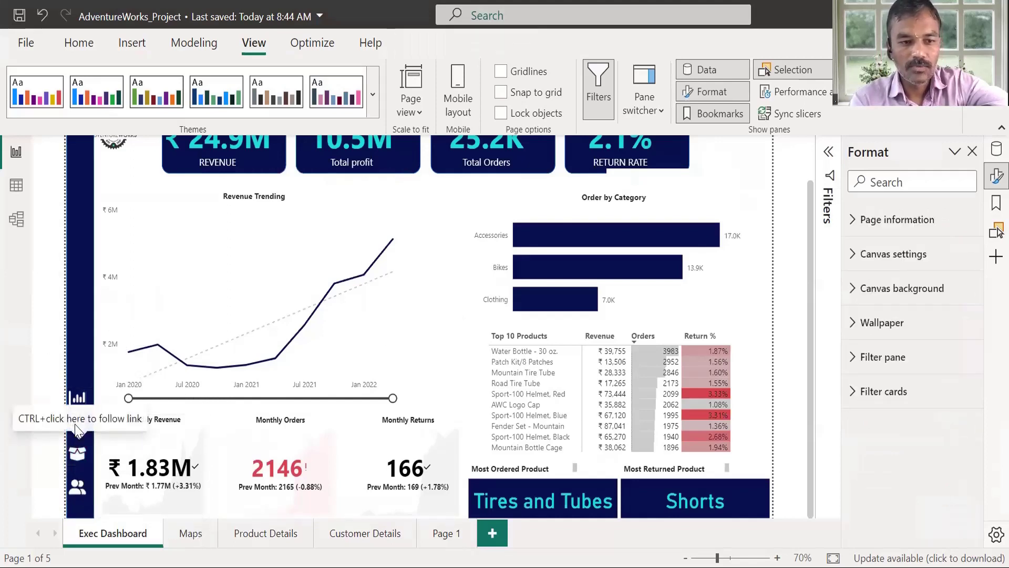
click(88, 461)
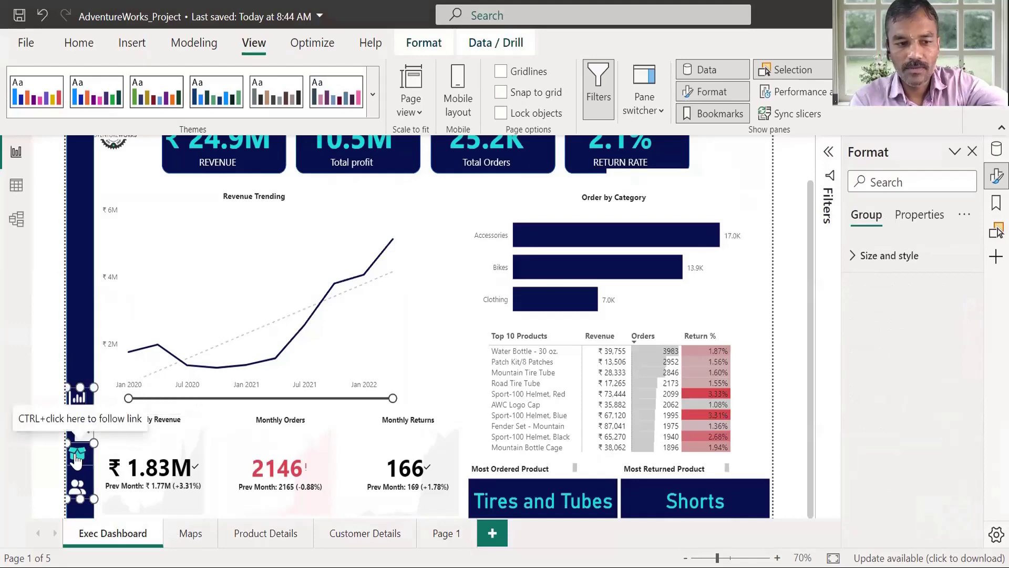
ctrl+click(77, 459)
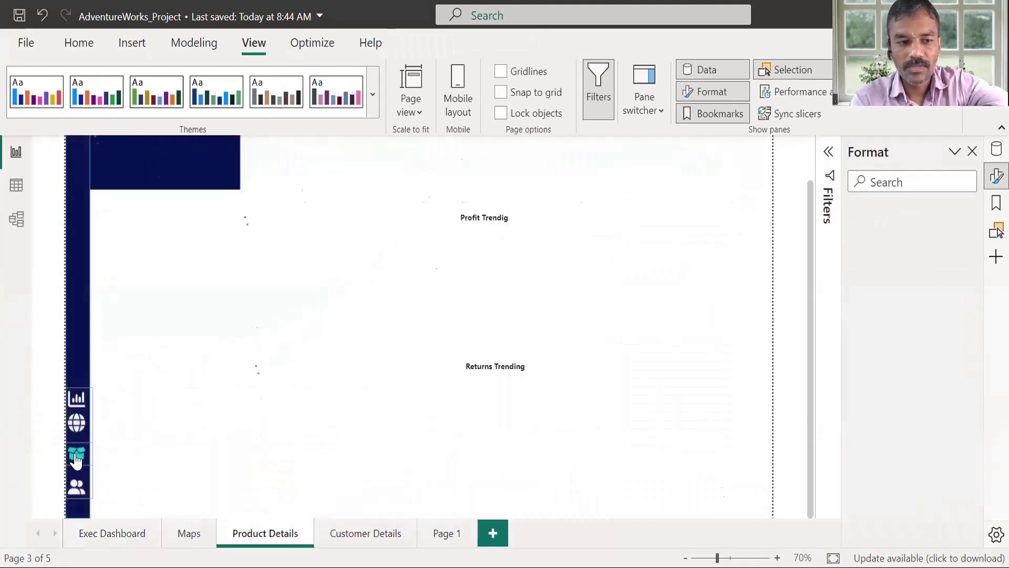